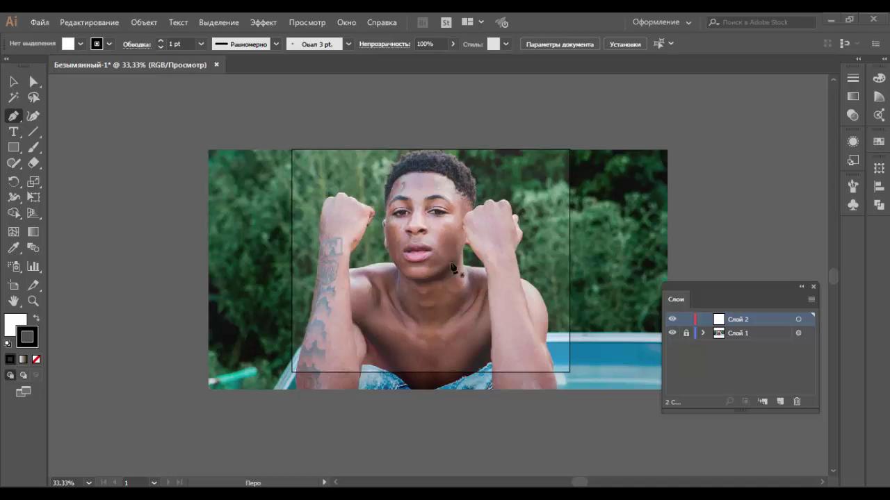
Step: Zoom in on the mouth, try a first lip curve, then undo it
key(ctrl+plus)
key(ctrl+plus)
key(ctrl+plus)
key(ctrl+plus)
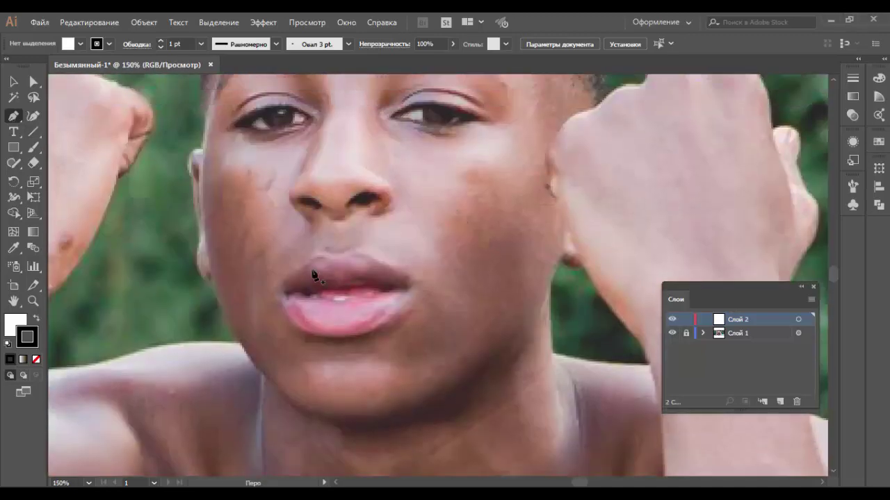
click(285, 291)
drag(349, 265, 332, 261)
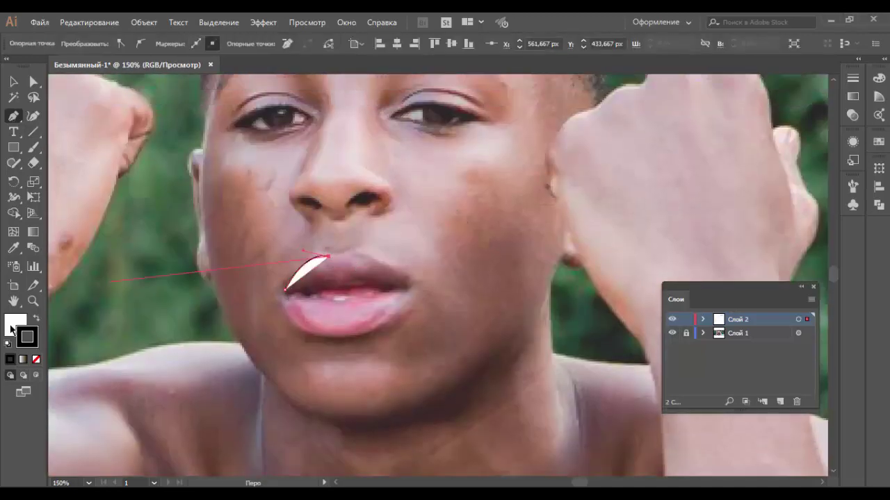
key(slash)
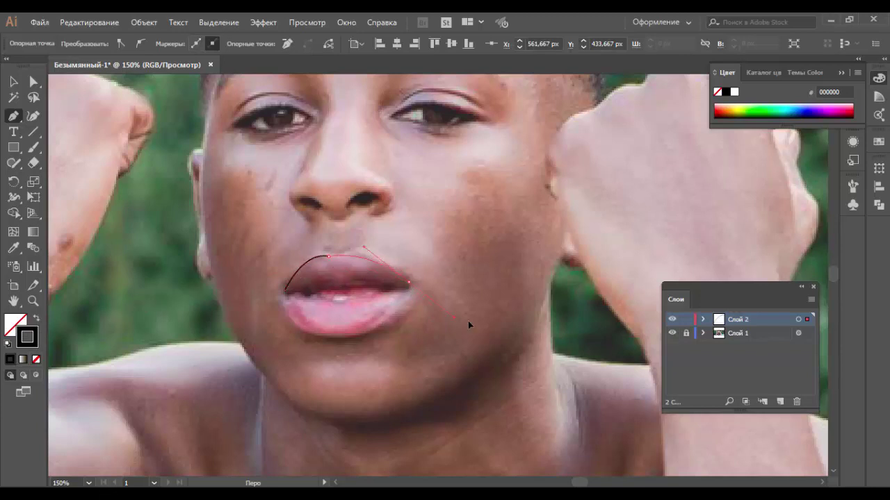
key(ctrl+z)
key(ctrl+z)
key(ctrl+z)
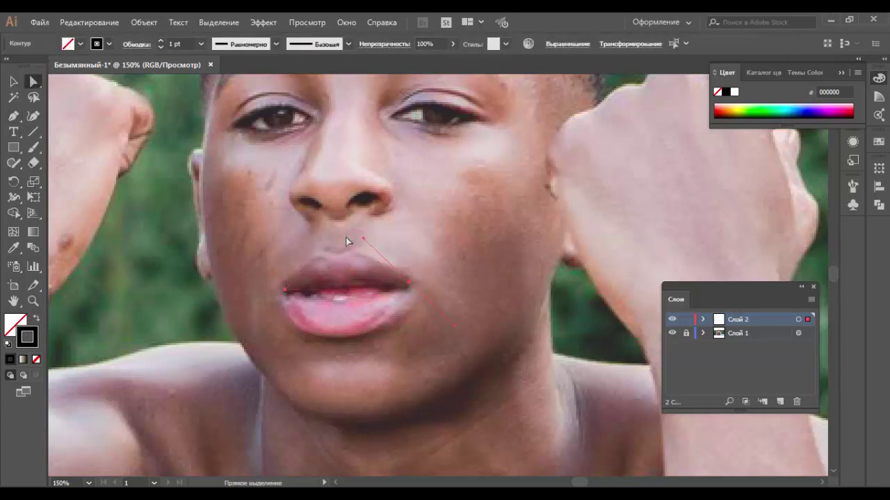
key(ctrl+z)
Step: Trace the lips as a closed outline from the left to the right mouth corner
click(283, 289)
drag(356, 278, 355, 273)
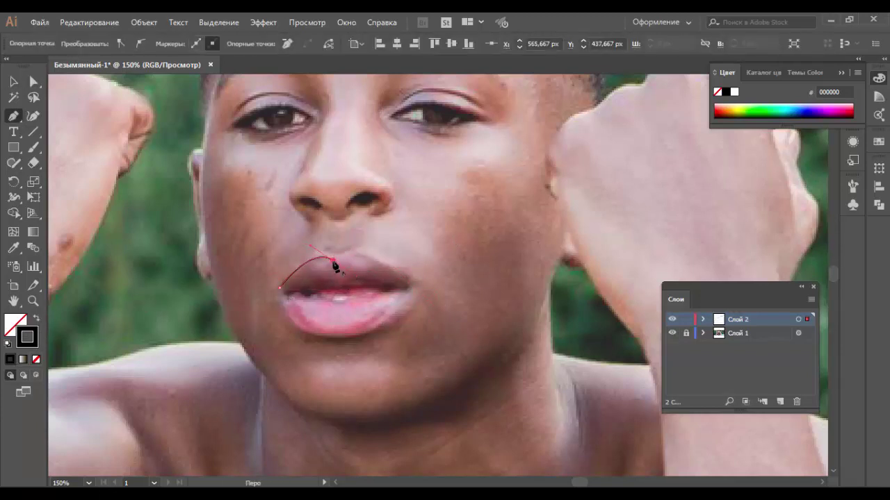
key(ctrl+plus)
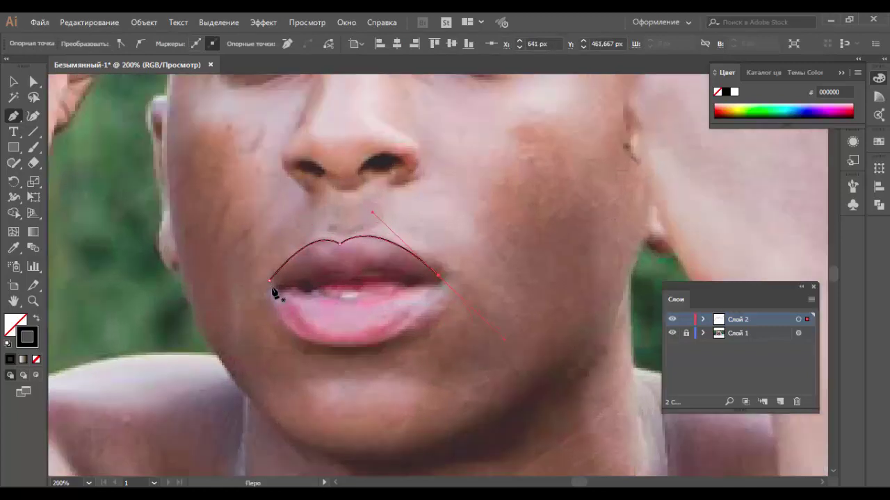
click(271, 286)
drag(438, 280, 539, 165)
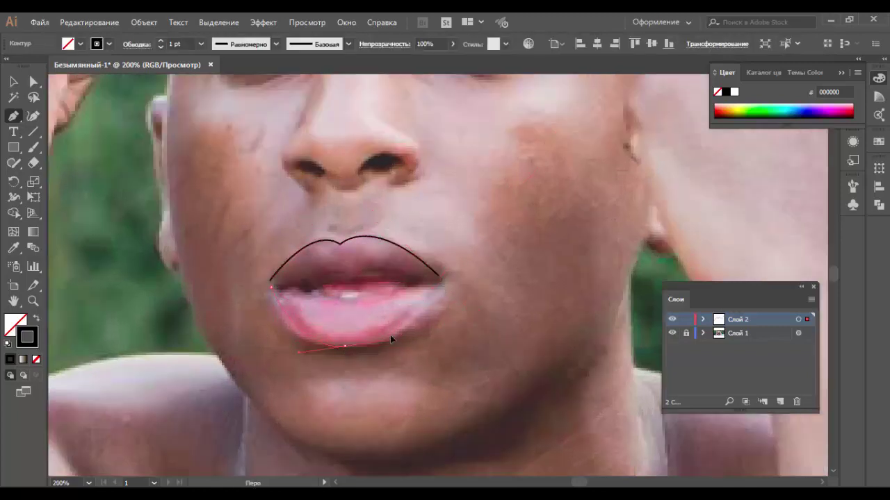
drag(390, 339, 400, 338)
click(440, 283)
key(v)
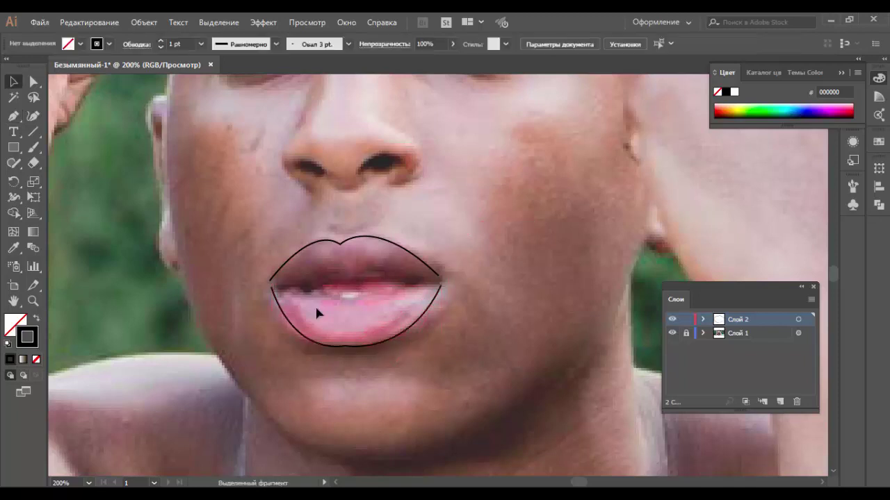
Step: Give the lip outline a 3 pt stroke with the tapered Oval width profile, then adjust its anchors
scroll(416, 275, up, 1)
click(201, 43)
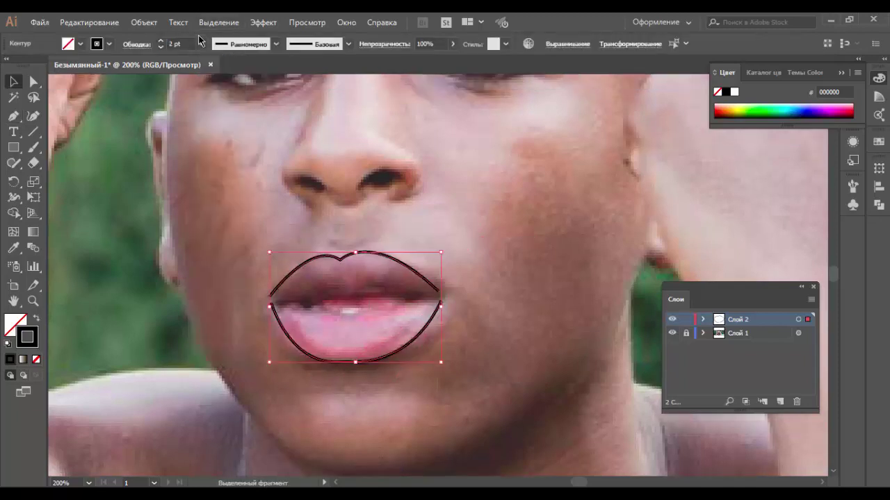
click(343, 275)
key(a)
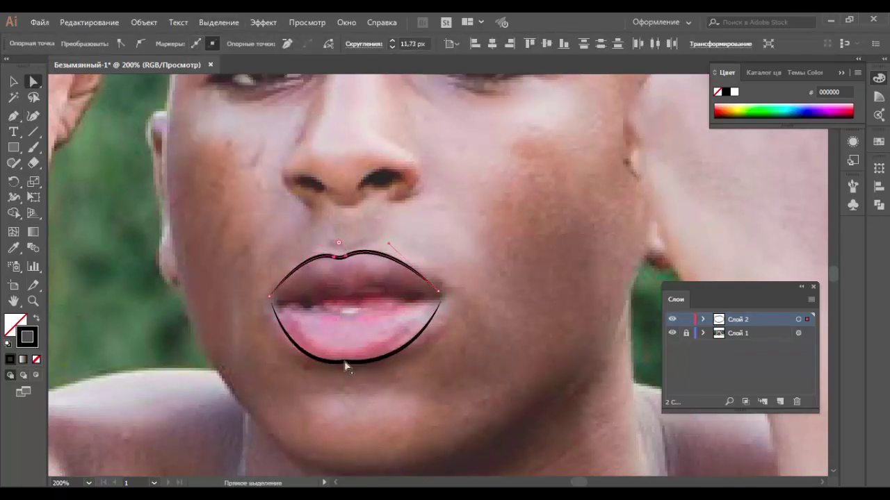
scroll(304, 276, up, 5)
key(p)
click(297, 223)
Step: Draw the curved nose side line around the left nostril and outline a nostril
drag(308, 282, 352, 308)
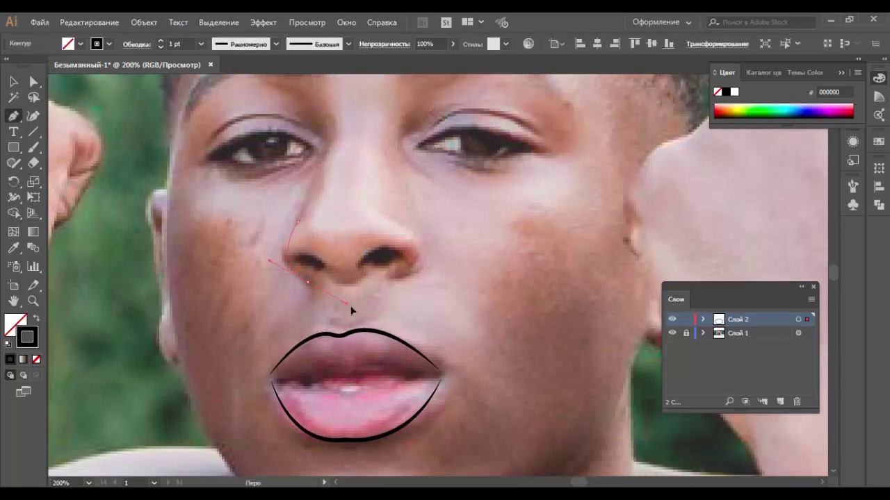
drag(414, 227, 398, 289)
ctrl+click(342, 289)
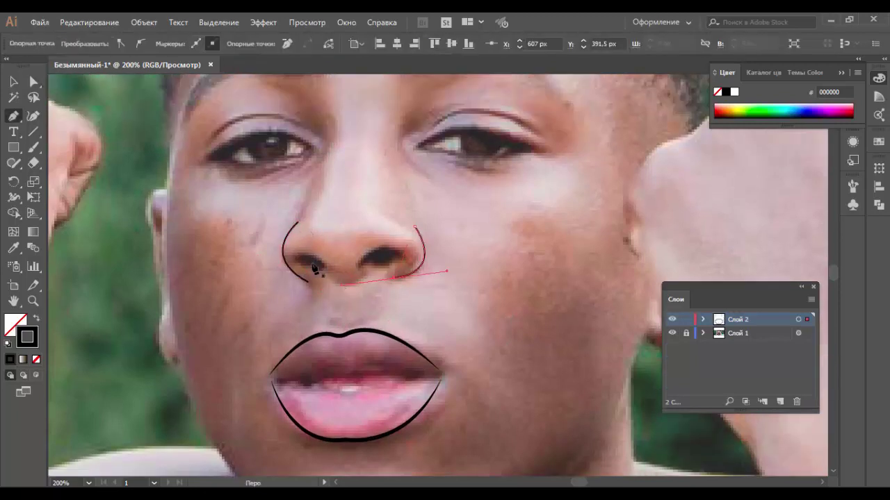
scroll(311, 287, up, 1)
click(331, 256)
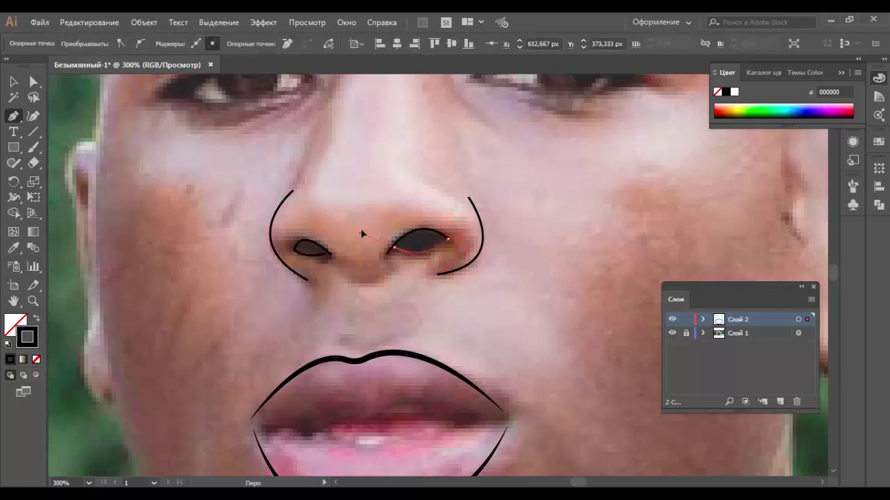
key(q)
Step: Select the nose lines and both nostrils together to give them a 3 pt stroke
key(v)
drag(308, 204, 389, 250)
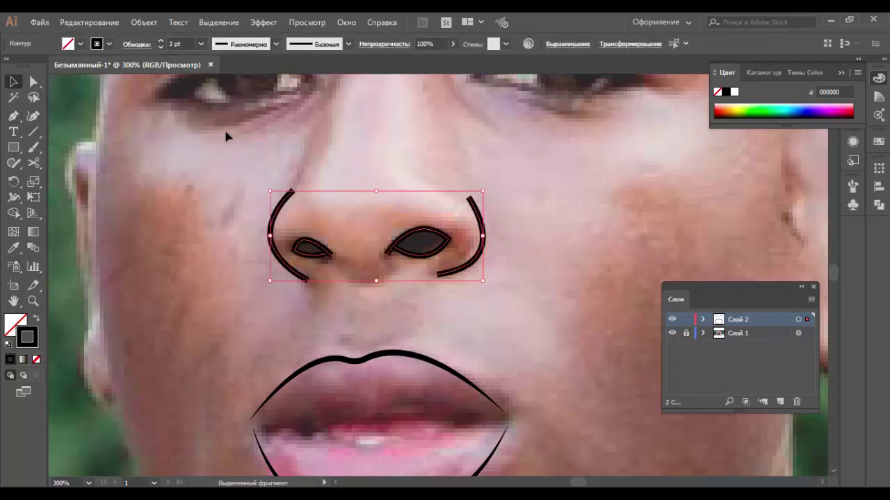
click(281, 136)
key(a)
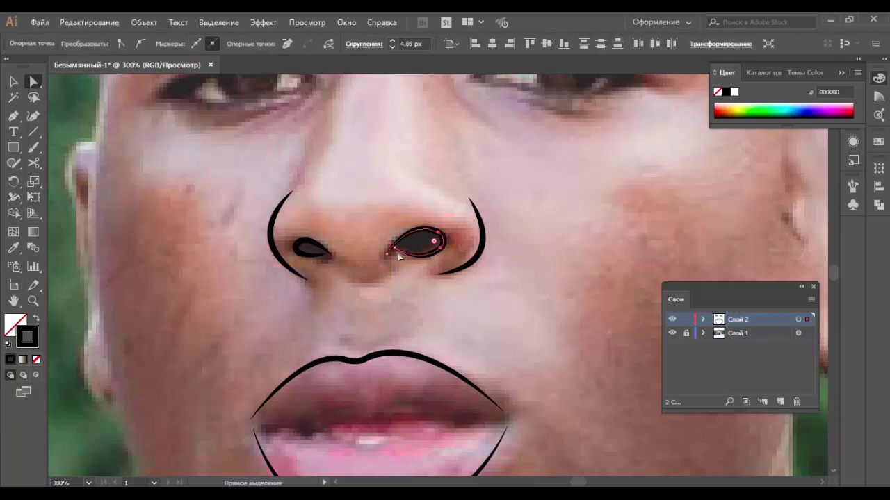
scroll(410, 221, up, 3)
key(p)
scroll(410, 221, up, 3)
scroll(445, 204, up, 1)
Step: Trace the left and right eyes as closed almond-shaped outlines
click(161, 282)
drag(312, 265, 387, 319)
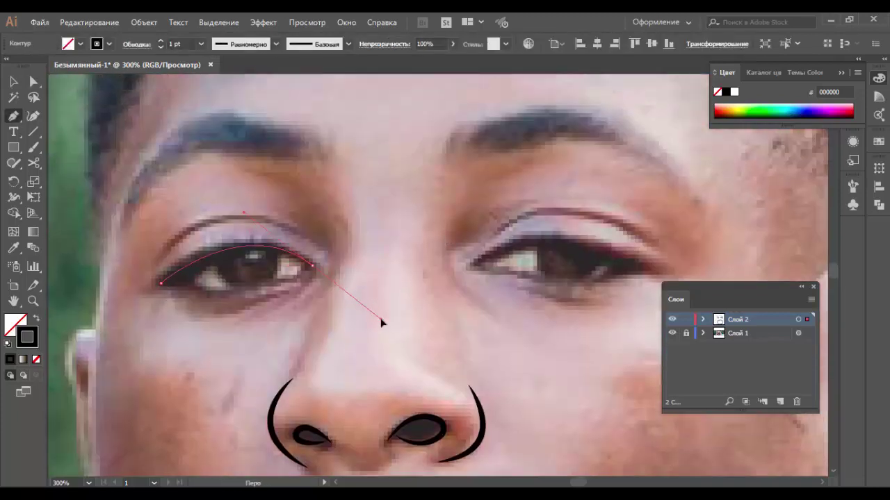
click(162, 284)
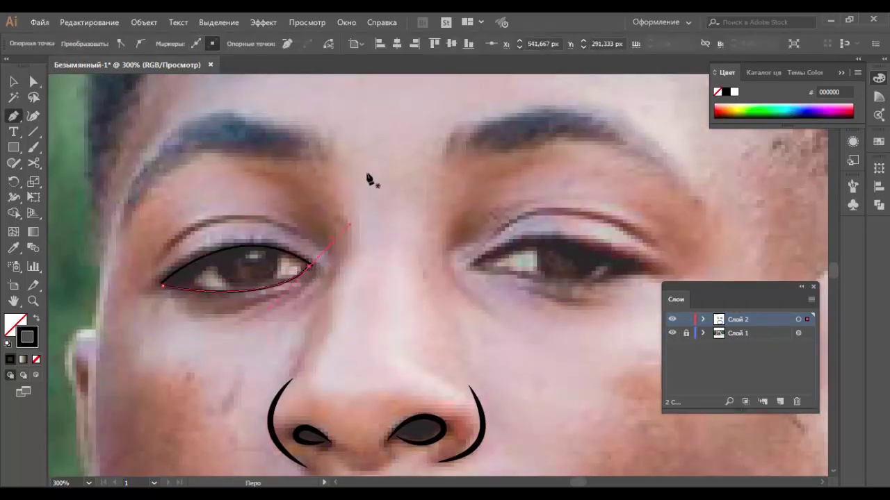
click(475, 266)
drag(644, 271, 685, 295)
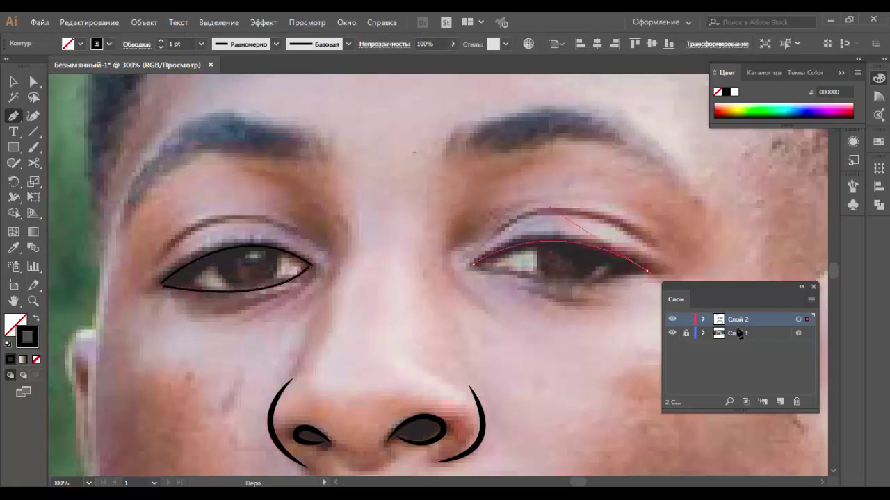
click(476, 267)
drag(644, 271, 704, 248)
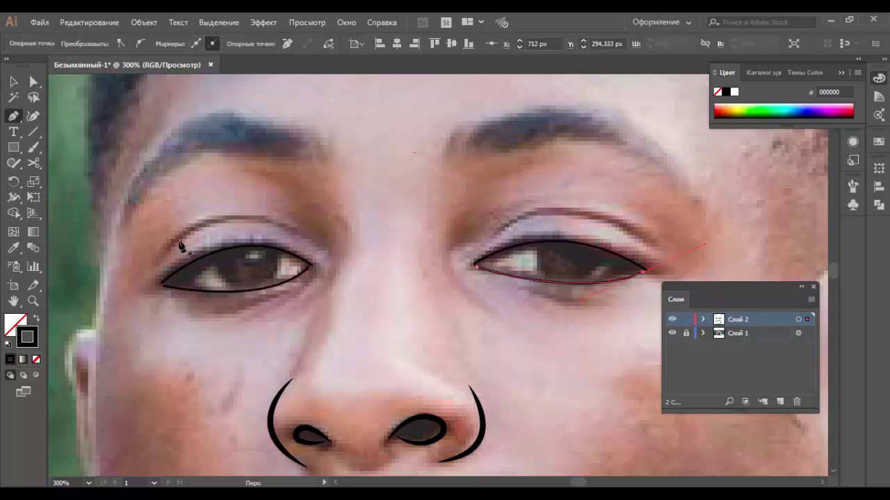
Step: Apply the tapered Oval width profile to both eye outlines
key(v)
shift+click(181, 273)
click(275, 44)
click(232, 75)
click(481, 206)
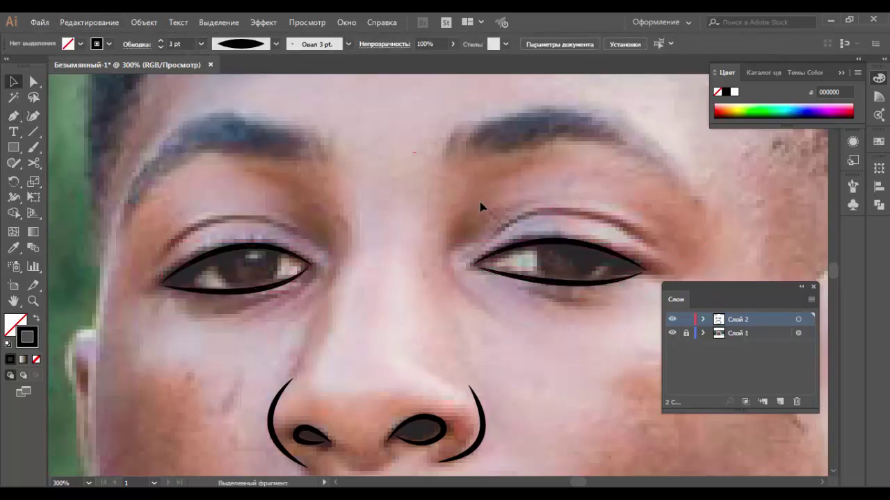
Step: Draw the right eyelid crease and curved lines under both eyes
click(506, 227)
drag(640, 236, 674, 284)
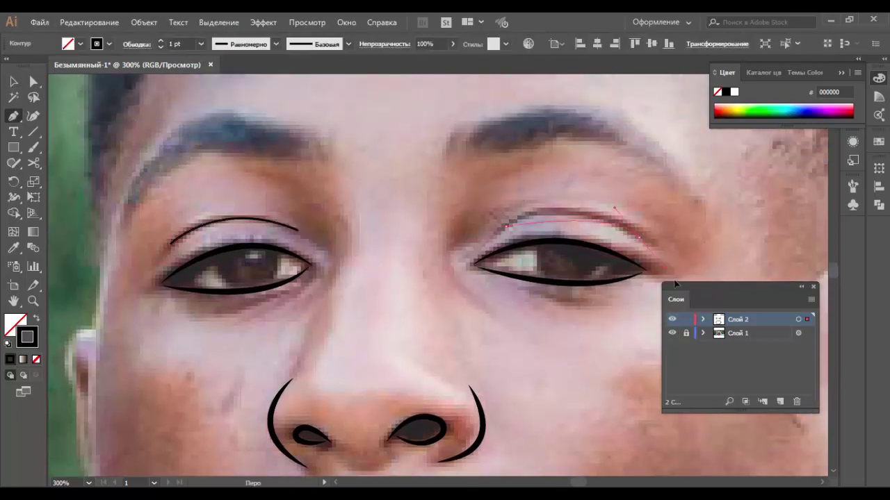
key(Escape)
click(291, 295)
drag(221, 318, 194, 320)
key(Escape)
click(517, 291)
drag(597, 301, 632, 302)
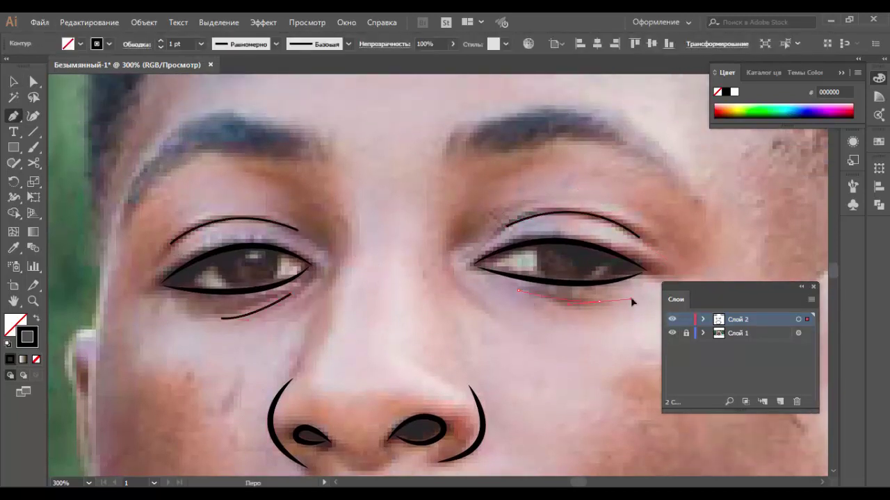
key(Escape)
Step: Apply the tapered width profile to the eyelid creases and under-eye lines
key(v)
shift+click(234, 220)
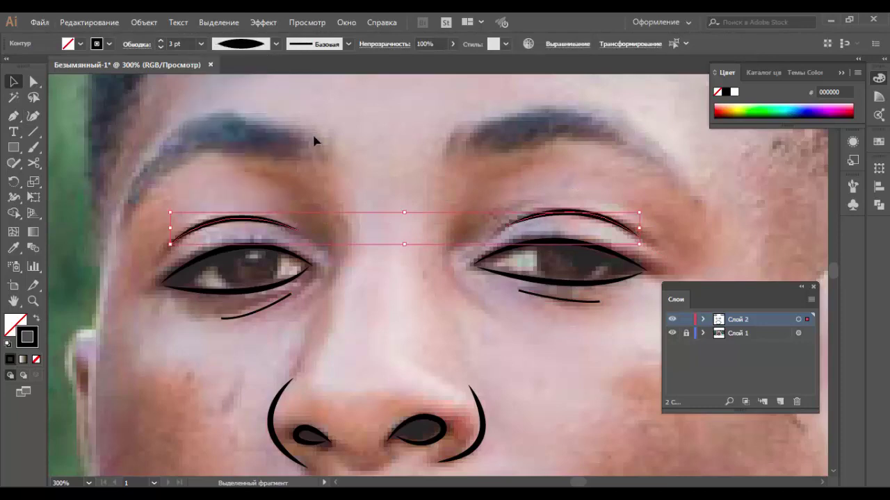
scroll(313, 141, down, 1)
click(287, 268)
shift+click(556, 266)
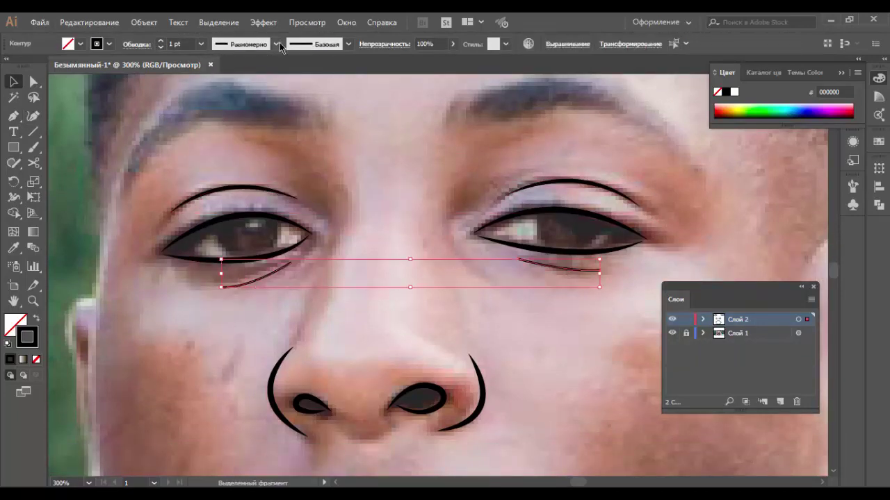
click(276, 44)
click(449, 171)
Step: Zoom closer on the eyes and begin the left iris outline
scroll(450, 172, down, 5)
scroll(306, 238, up, 5)
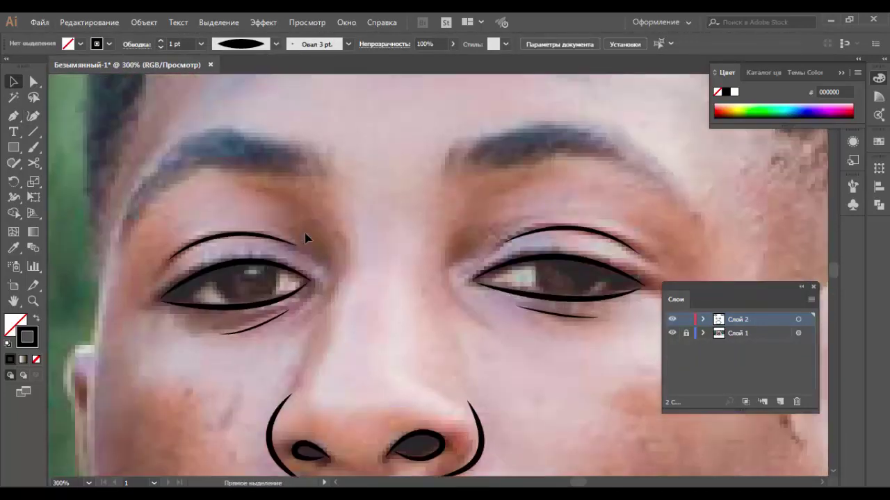
key(ctrl+plus)
key(p)
click(132, 269)
Step: Finish the left iris shape and give it a solid black fill
drag(184, 309, 234, 315)
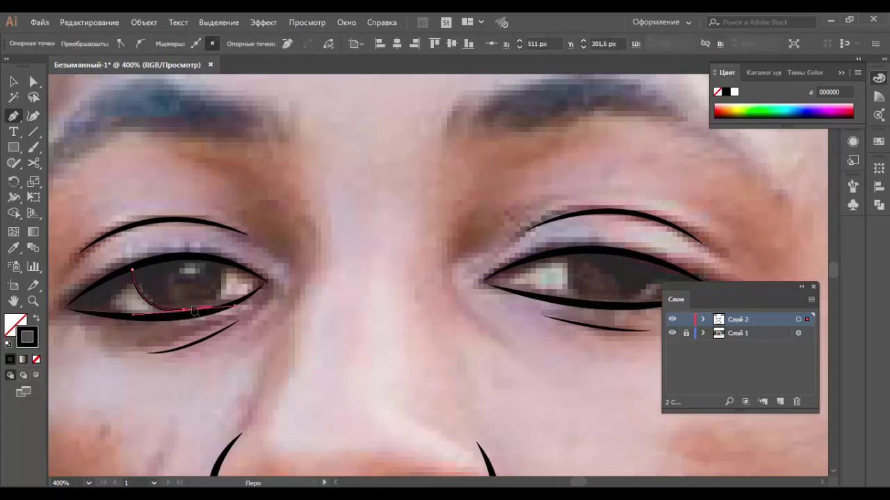
drag(224, 263, 223, 207)
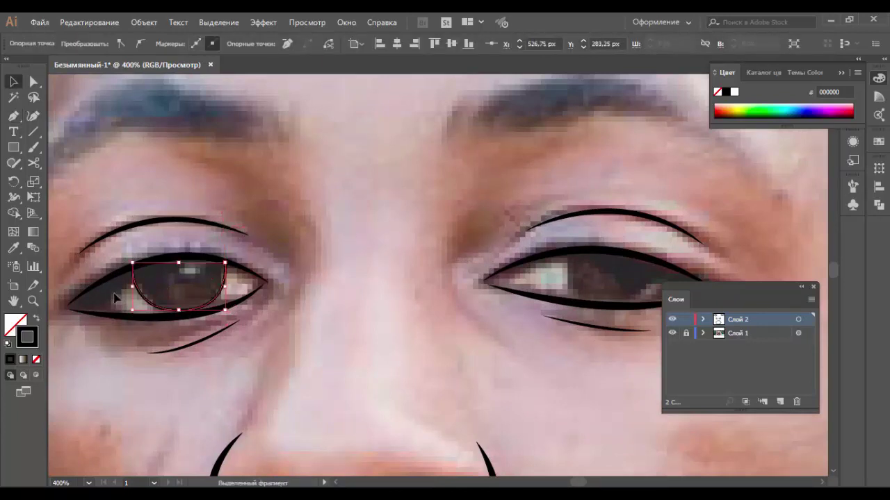
ctrl+click(184, 312)
scroll(292, 261, down, 1)
key(a)
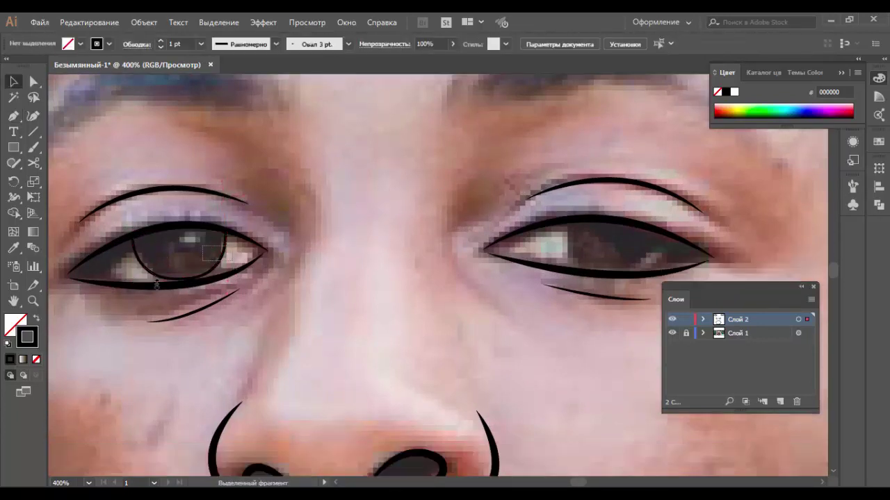
click(222, 252)
click(36, 318)
key(p)
click(133, 239)
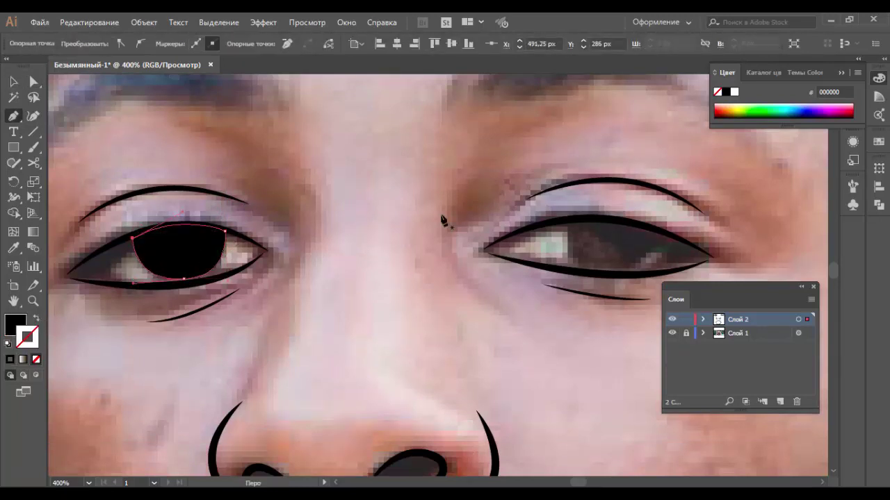
Step: Trace the right iris as a closed shape and check it with the photo hidden
click(569, 220)
drag(663, 234, 671, 193)
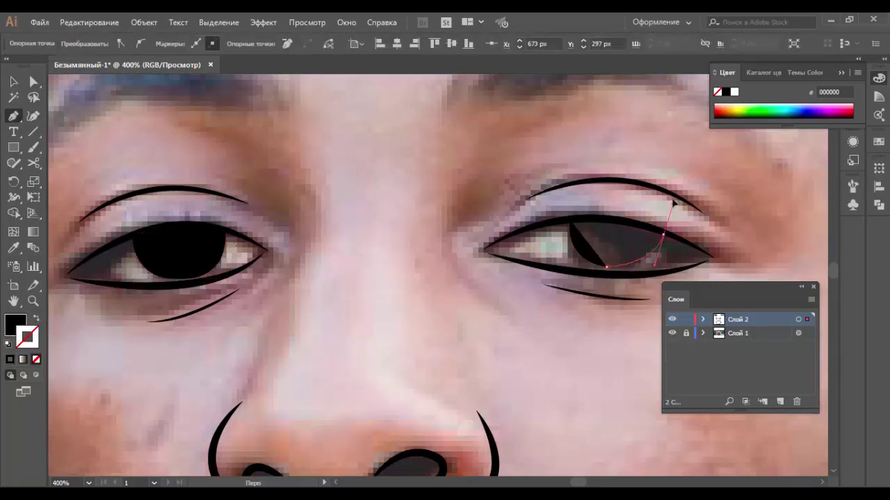
click(569, 221)
key(v)
click(381, 155)
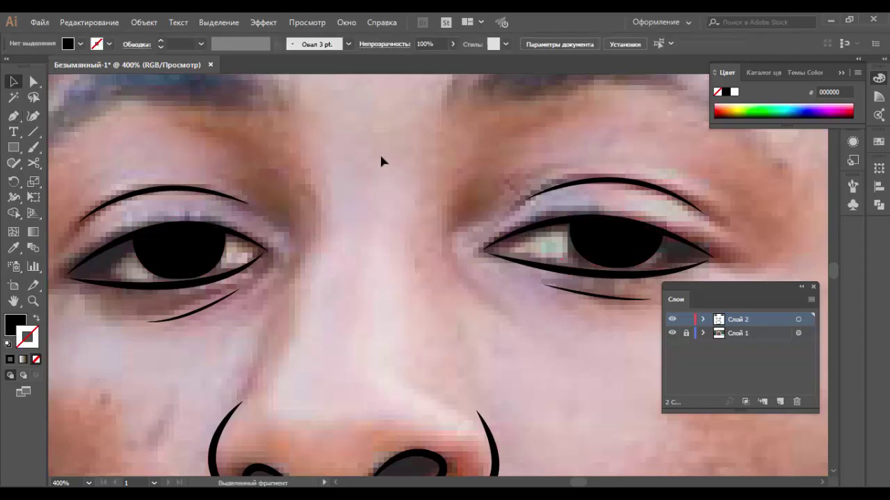
key(ctrl+minus)
key(ctrl+minus)
key(ctrl+minus)
click(671, 333)
click(672, 333)
key(ctrl+plus)
key(ctrl+plus)
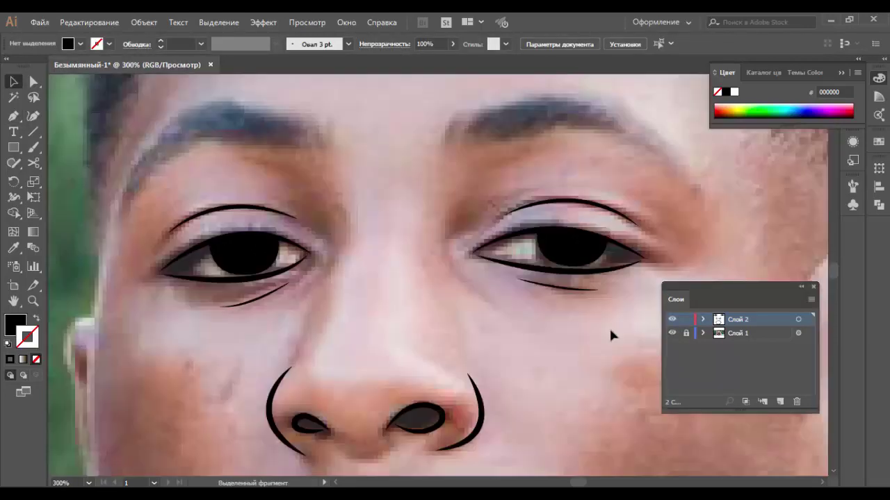
Step: Refine the right iris points with Direct Selection, comparing against the reference photo
key(a)
click(568, 269)
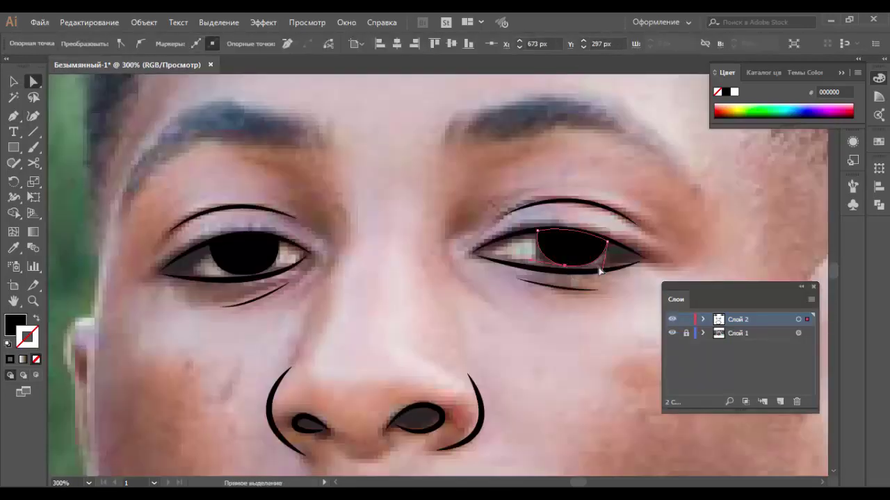
click(691, 232)
click(671, 333)
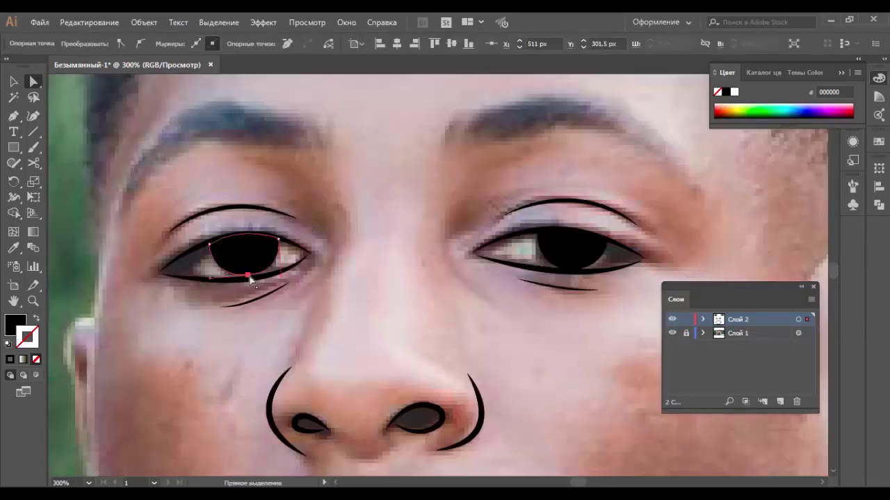
scroll(642, 239, up, 2)
key(backslash)
Step: Draw a horizontal line across the brows with a 5 pt tapered width profile
drag(258, 167, 630, 167)
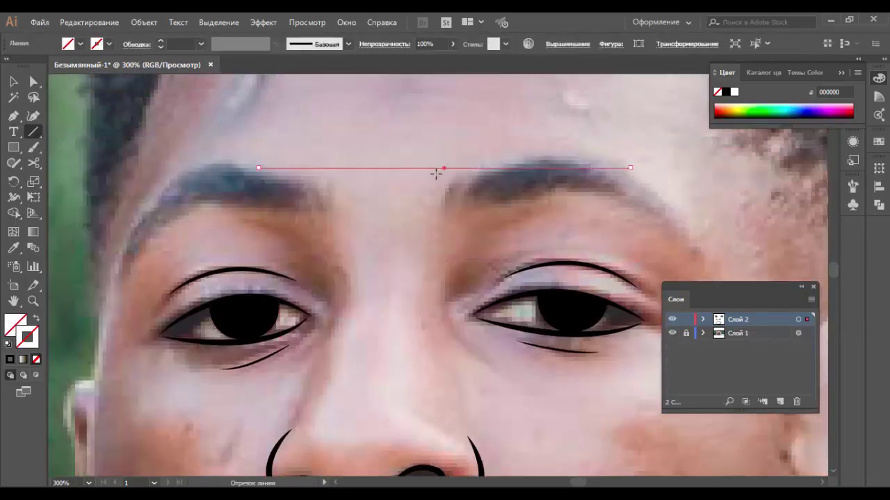
key(v)
click(224, 159)
click(276, 43)
click(240, 90)
Step: Turn the tapered line into a new Art Brush and delete the original line
click(852, 186)
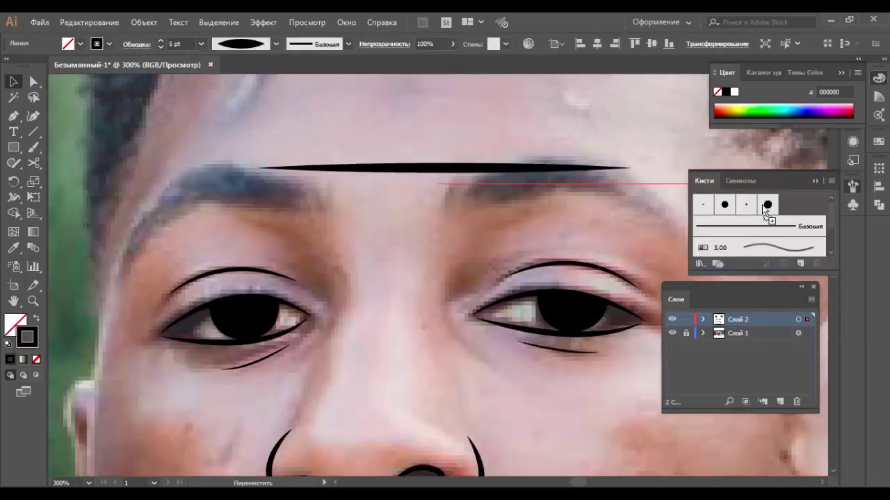
drag(542, 168, 737, 209)
click(412, 310)
click(413, 348)
click(576, 294)
click(254, 147)
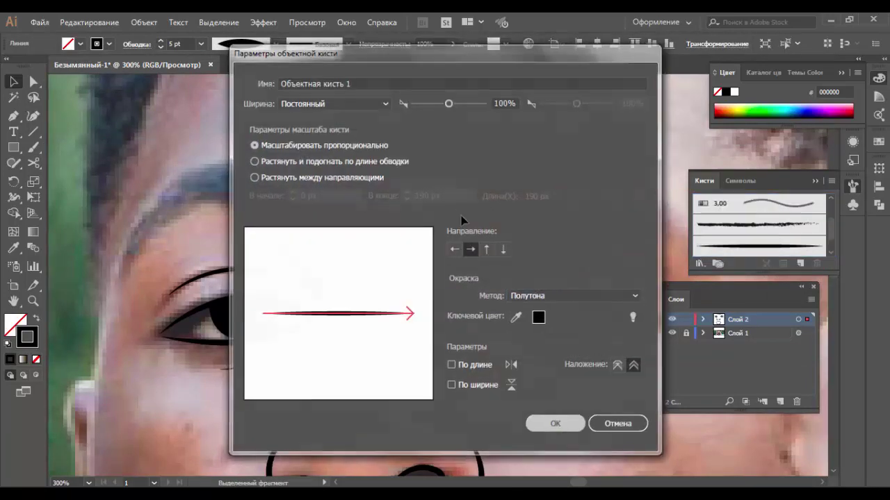
click(556, 422)
key(Delete)
Step: Paint the first eyebrow with five spiky 5 pt art-brush hair strokes
key(b)
click(208, 44)
click(232, 181)
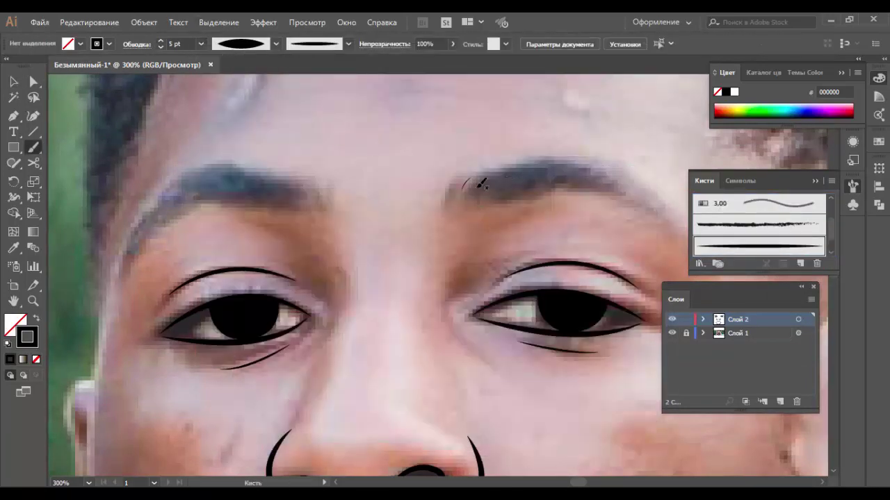
alt+scroll(527, 175, up, 1)
scroll(170, 218, right, 4)
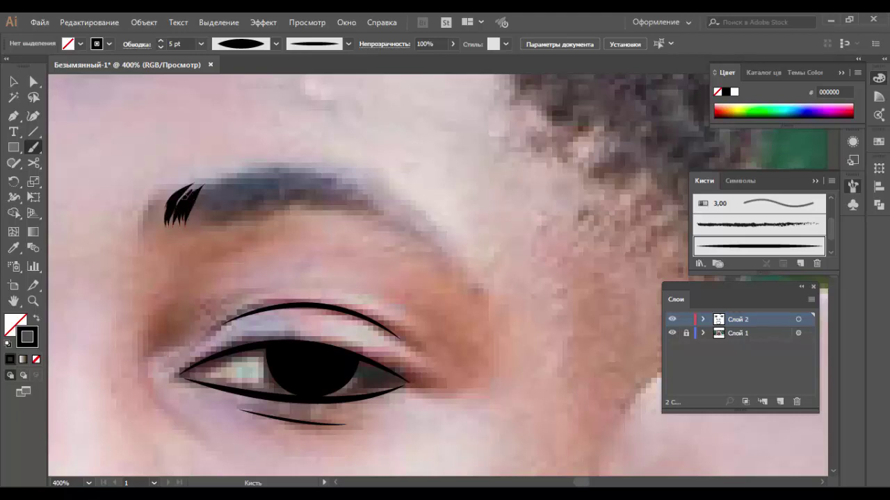
drag(252, 170, 209, 214)
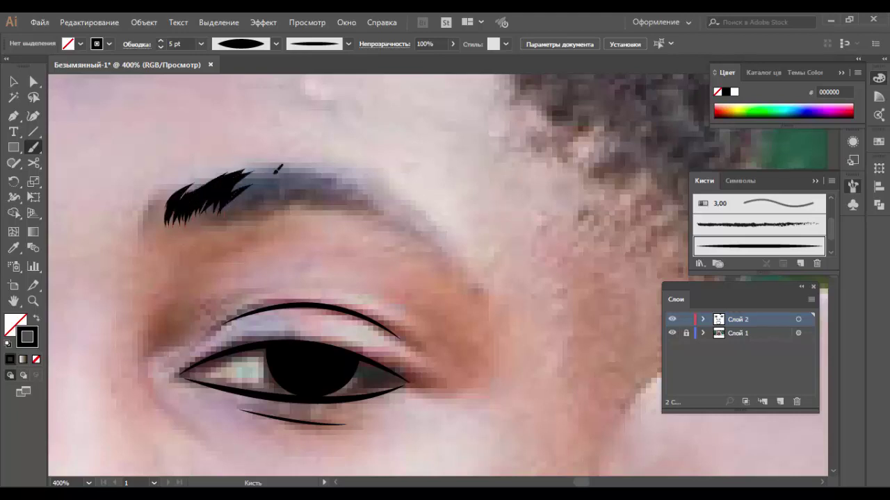
drag(278, 173, 247, 203)
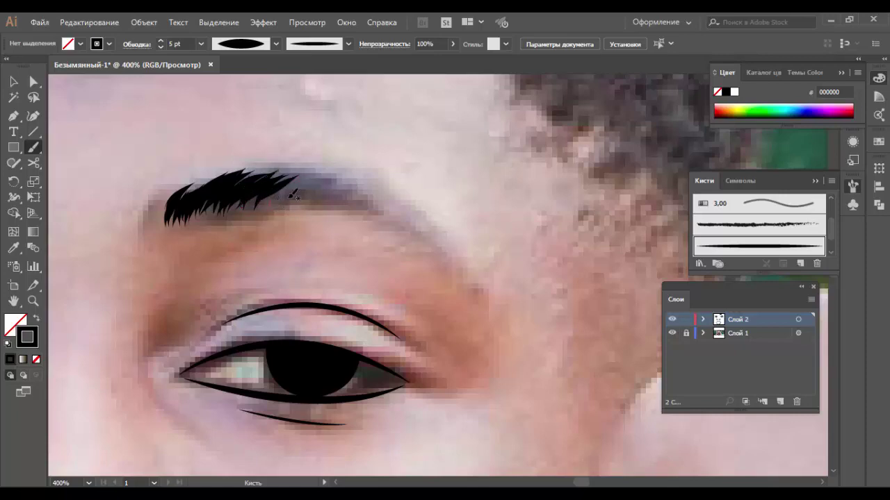
drag(346, 176, 299, 203)
drag(380, 196, 327, 209)
drag(420, 233, 358, 212)
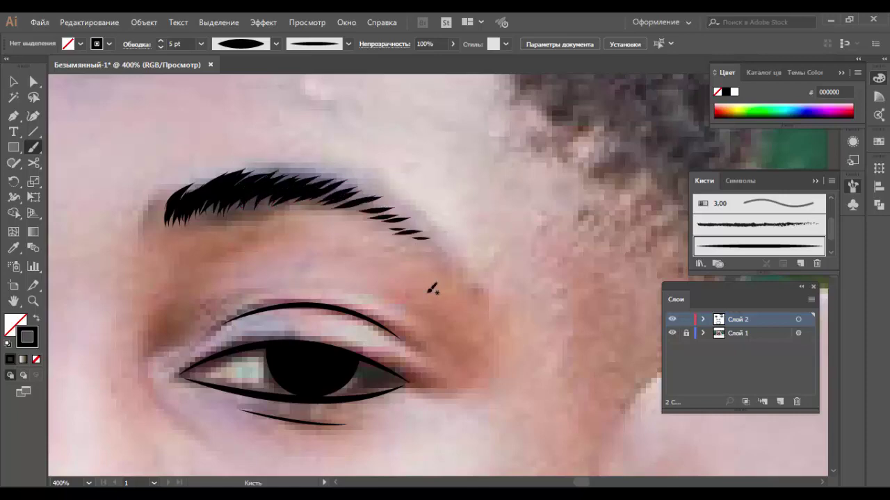
Step: Zoom out to check the eyebrow against the photo, then zoom in on the other brow
alt+scroll(431, 288, down, 3)
alt+scroll(432, 288, up, 3)
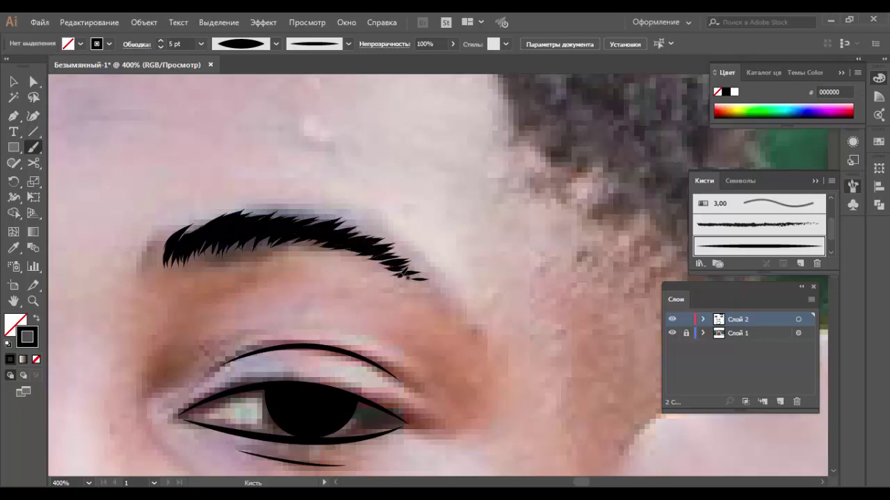
key(ctrl+1)
click(671, 333)
key(z)
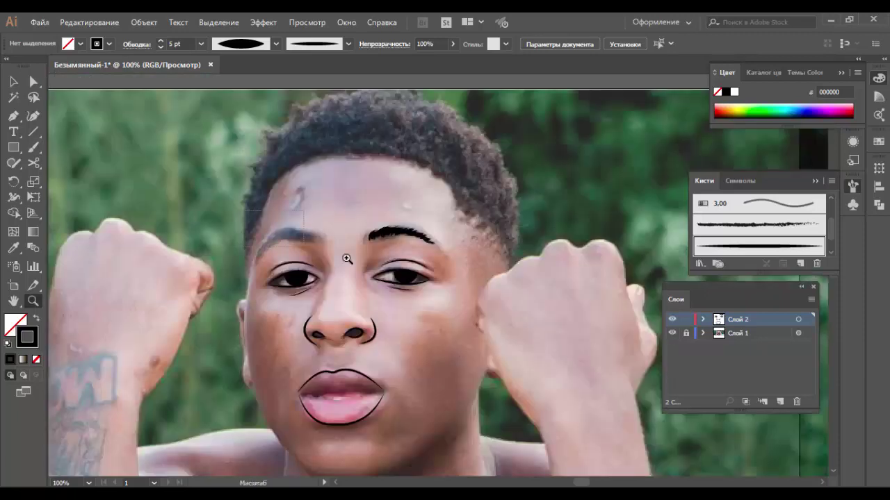
drag(244, 240, 334, 240)
Step: Paint the other eyebrow with five more spiky hair strokes
key(b)
drag(531, 253, 518, 222)
drag(402, 217, 432, 242)
drag(413, 211, 444, 240)
mouse_move(424, 205)
mouse_down()
mouse_move(459, 243)
mouse_move(469, 240)
mouse_up()
drag(452, 201, 485, 240)
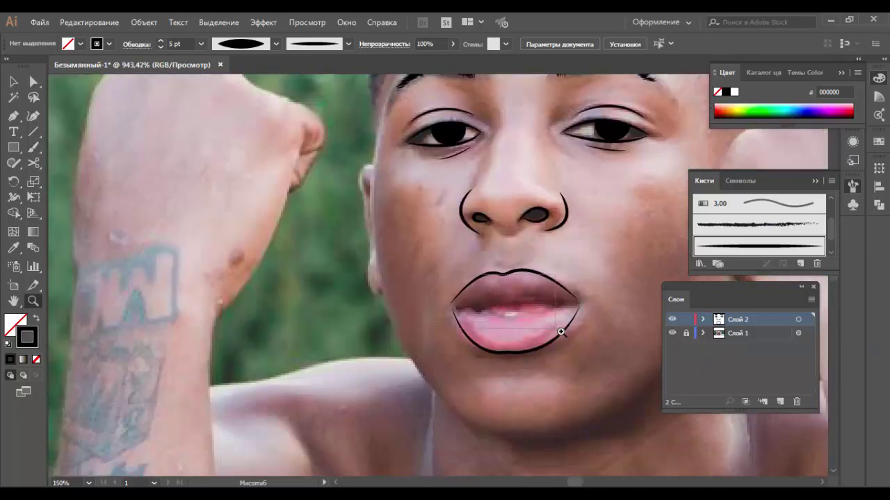
Step: Replace the too-thick lip stroke with a 1 pt line where the lips meet
click(561, 332)
key(b)
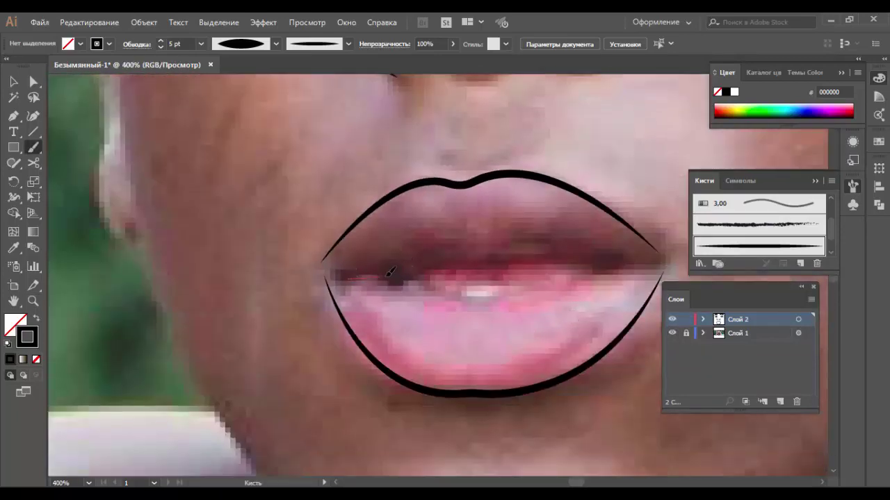
drag(554, 254, 647, 248)
key(ctrl+z)
click(201, 44)
click(216, 130)
click(201, 44)
click(222, 102)
drag(631, 255, 648, 238)
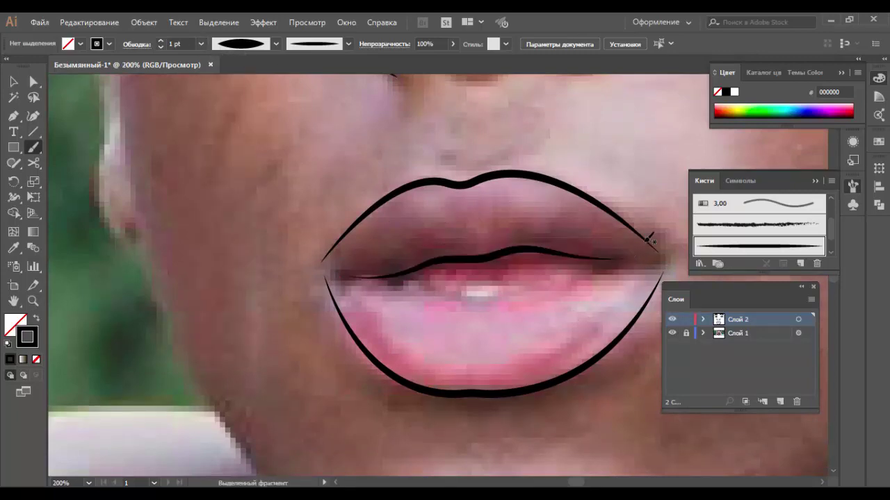
Step: Add a second thin stroke along the mouth, checking it against the reference photo
key(ctrl+minus)
key(ctrl+minus)
key(ctrl+minus)
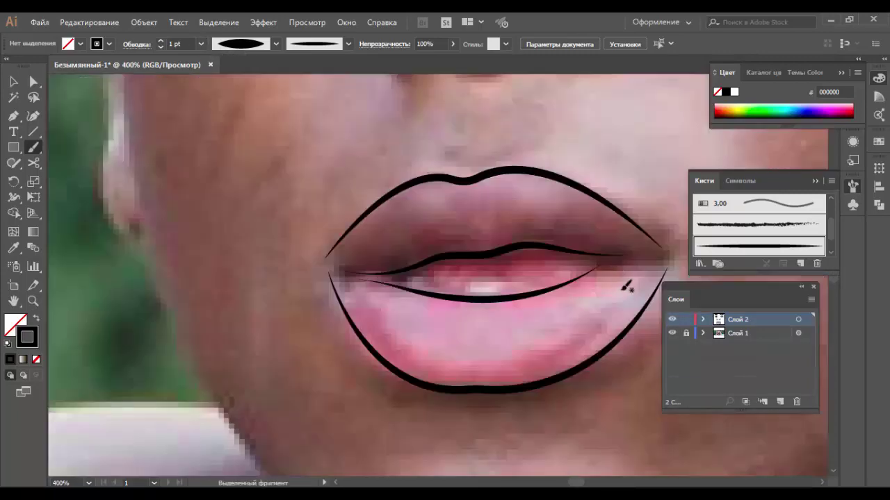
click(671, 333)
key(ctrl+plus)
key(ctrl+plus)
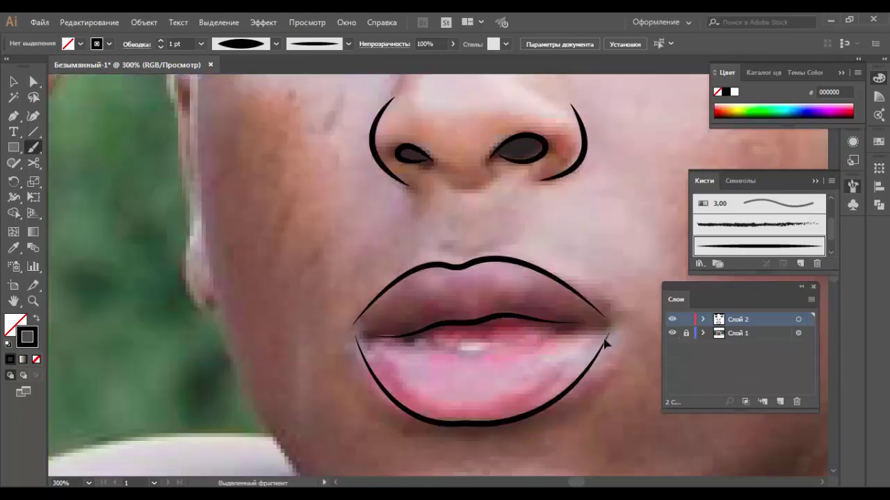
scroll(373, 304, down, 1)
drag(610, 303, 605, 304)
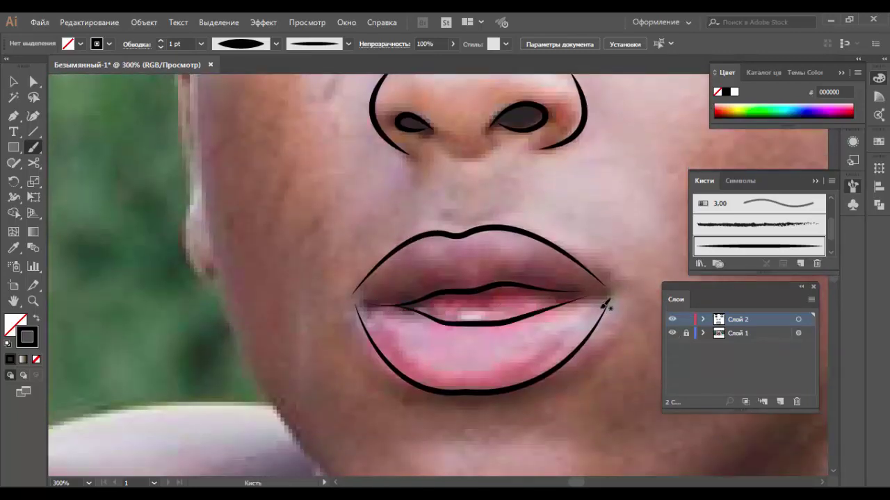
click(671, 333)
Step: Review the whole face with the photo shown, then select the left nostril shape
key(ctrl+minus)
key(ctrl+minus)
click(671, 333)
scroll(537, 252, up, 3)
scroll(450, 241, down, 3)
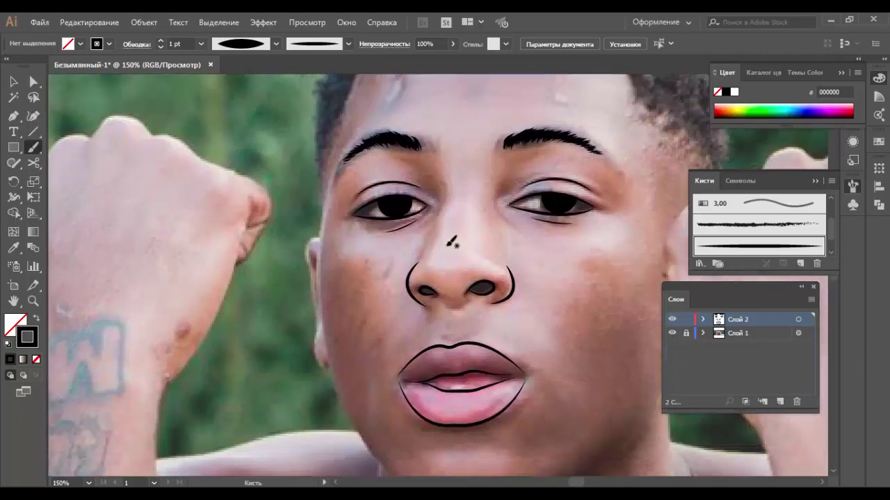
scroll(459, 289, up, 5)
key(v)
click(295, 300)
Step: Reshape the left and right nostril anchors with Direct Selection
scroll(130, 322, left, 3)
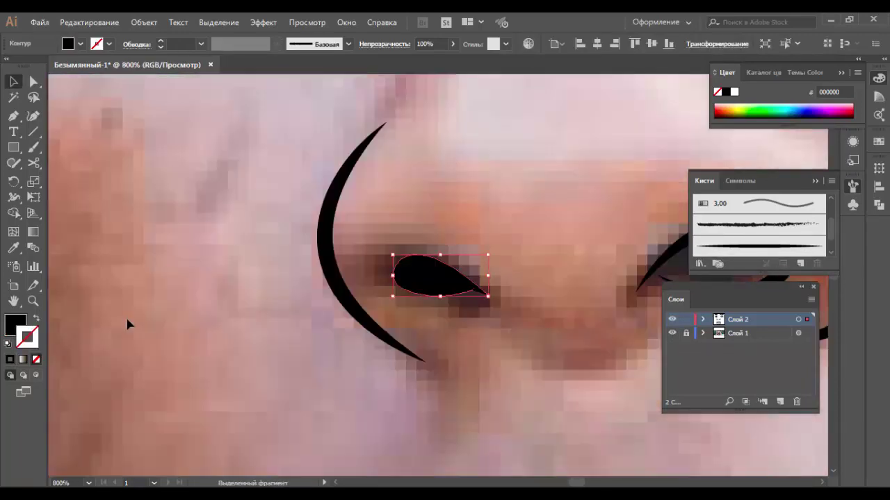
key(a)
click(518, 299)
key(ctrl+minus)
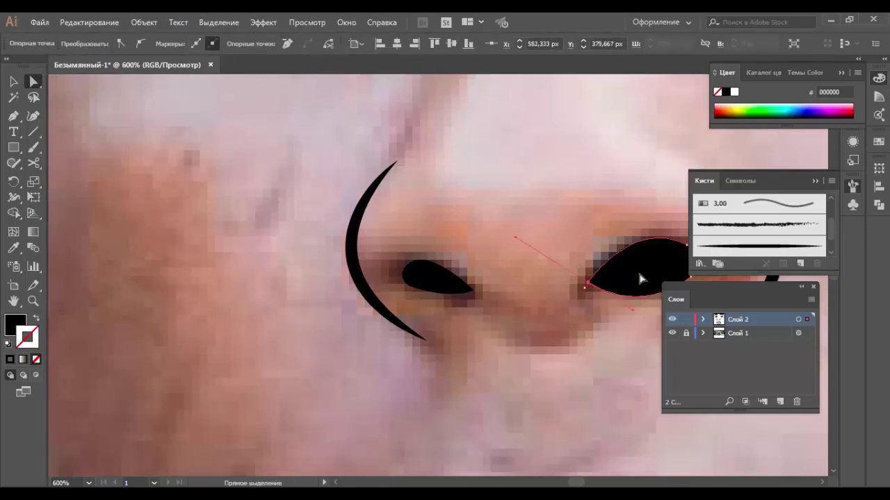
click(594, 217)
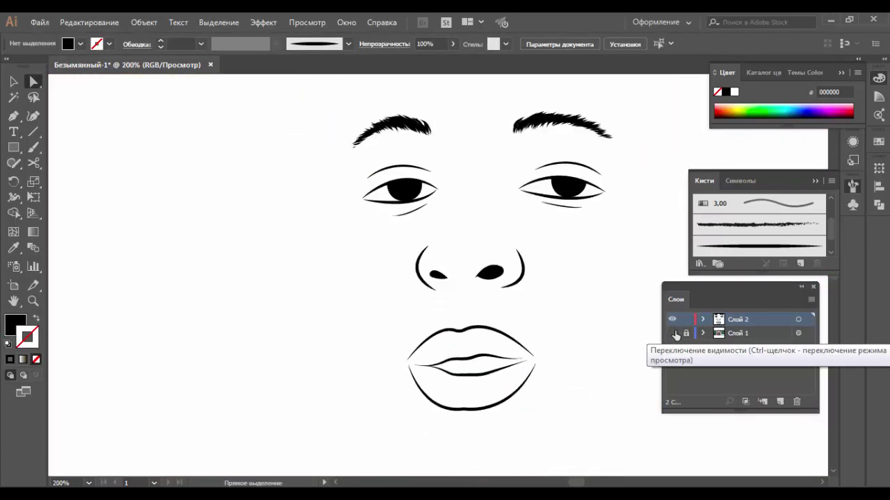
click(671, 319)
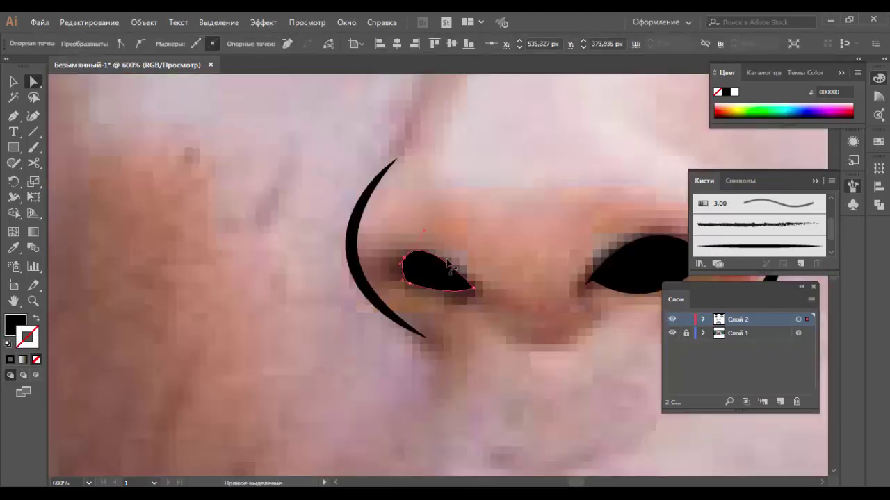
scroll(474, 238, down, 3)
scroll(479, 249, up, 3)
Step: Paint three small curved strokes across the forehead with the Paintbrush
click(562, 218)
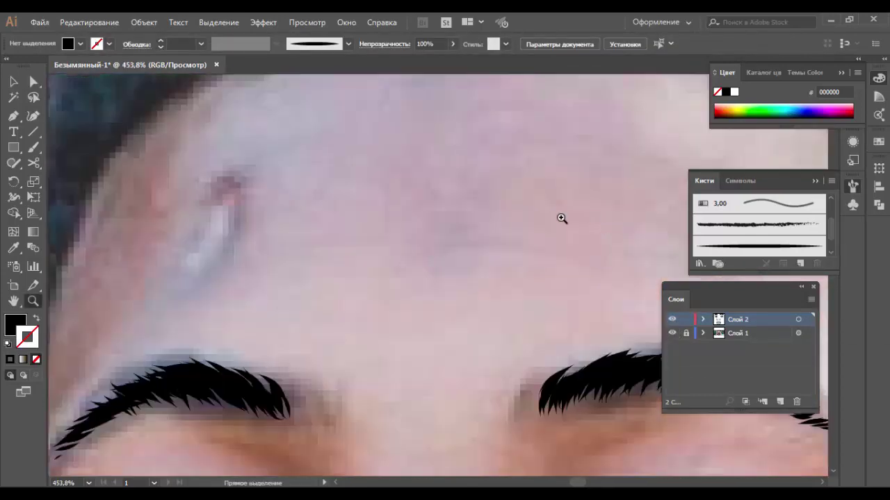
key(b)
drag(299, 207, 284, 274)
scroll(351, 201, down, 1)
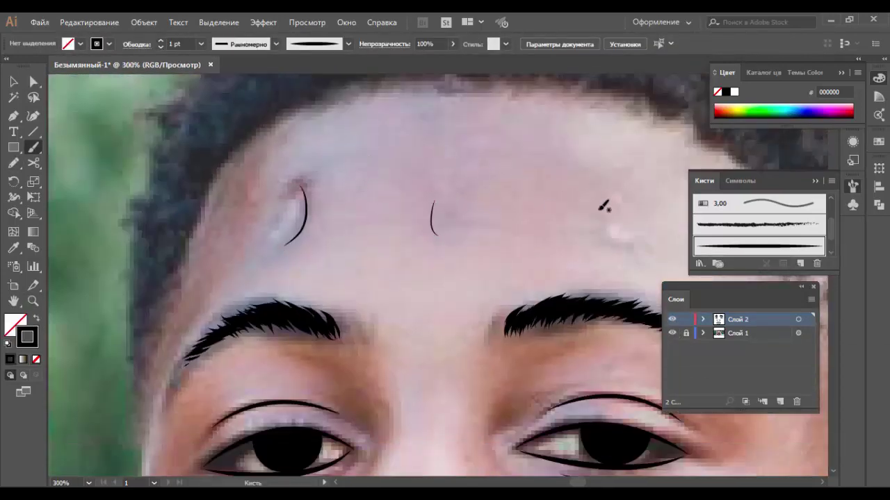
scroll(615, 243, down, 3)
scroll(294, 143, up, 2)
Step: Select the three forehead strokes and set their stroke weight to 2 pt
key(v)
drag(294, 143, 577, 205)
click(201, 44)
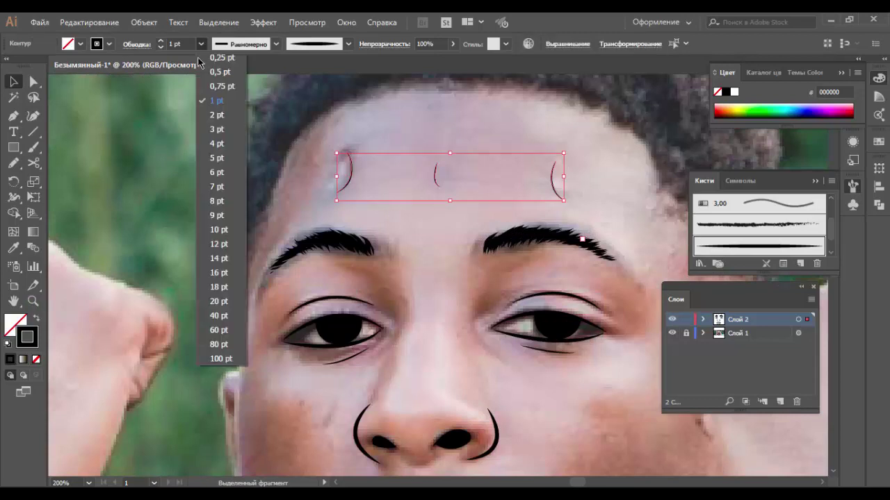
click(219, 115)
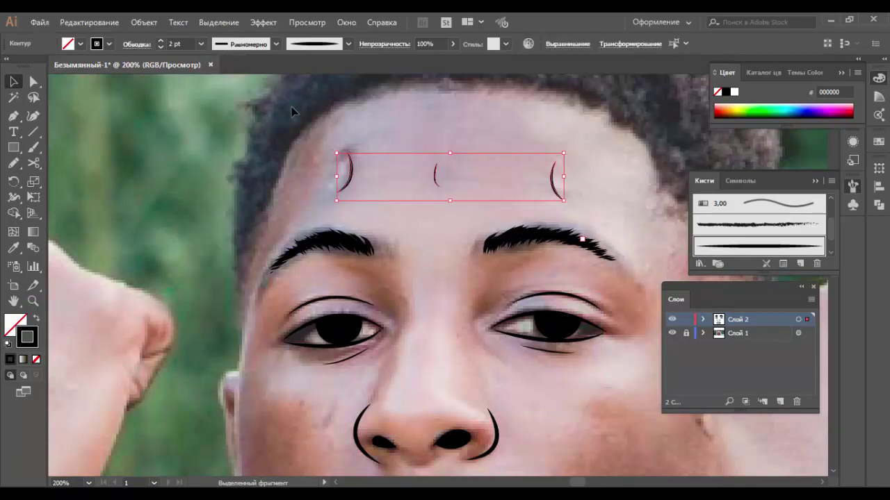
scroll(508, 146, up, 1)
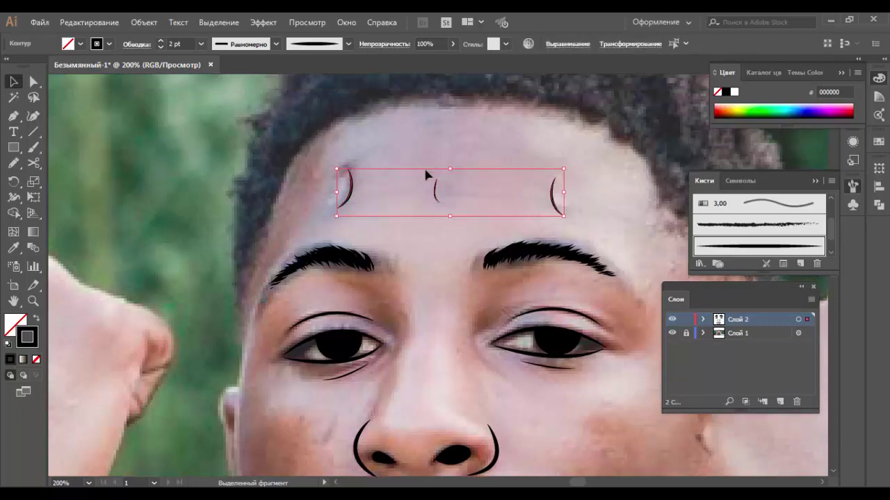
click(288, 122)
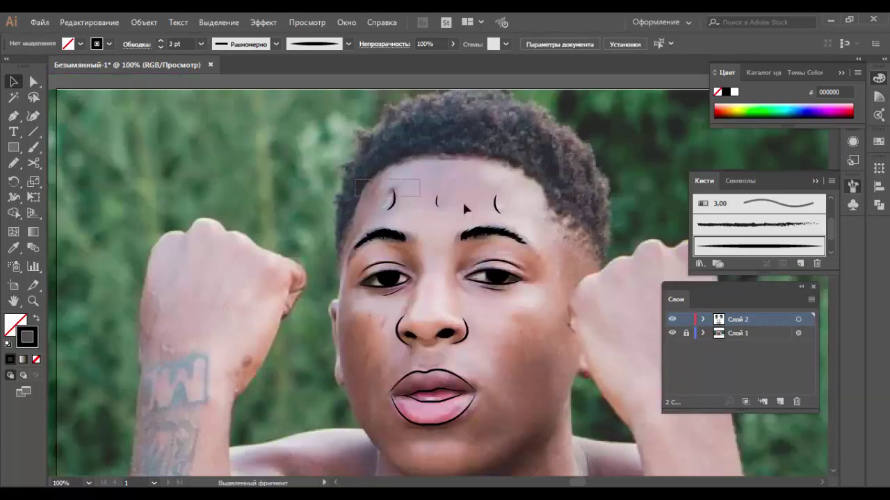
scroll(291, 135, up, 2)
Step: Trace the jawline outline with the Paintbrush
key(b)
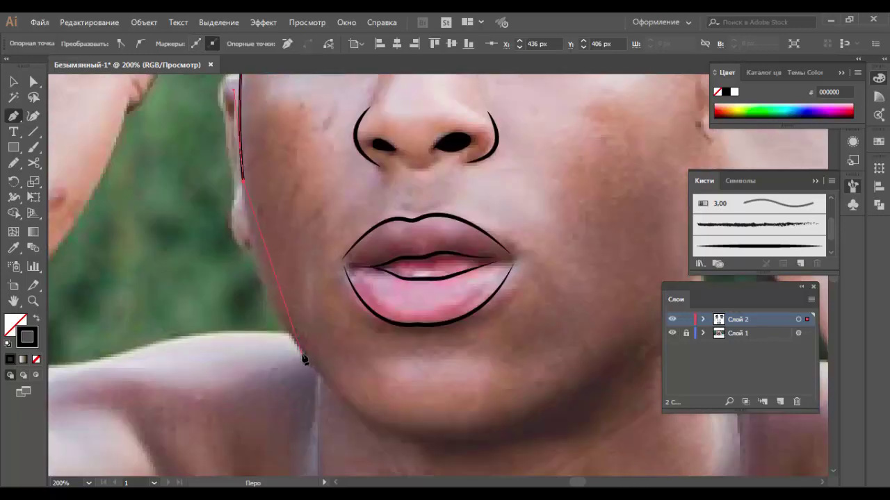
mouse_move(301, 354)
mouse_down()
mouse_move(466, 425)
mouse_move(471, 440)
mouse_up()
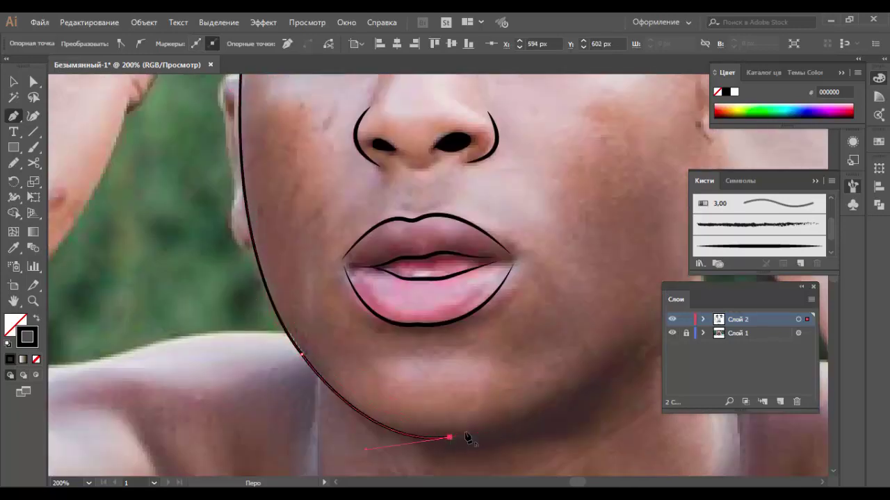
key(ctrl+minus)
key(a)
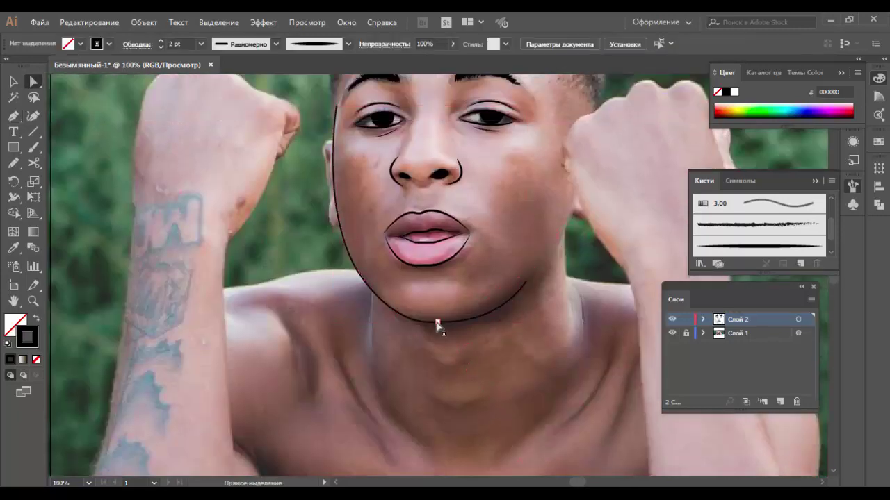
scroll(438, 327, down, 2)
scroll(375, 292, up, 4)
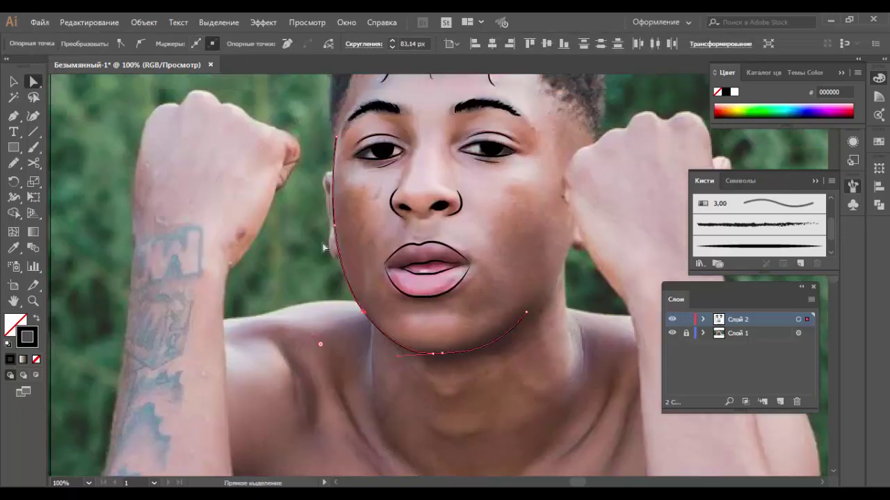
click(311, 247)
Step: Set the jaw line's stroke weight to 4 pt
key(v)
click(333, 246)
click(201, 43)
click(226, 140)
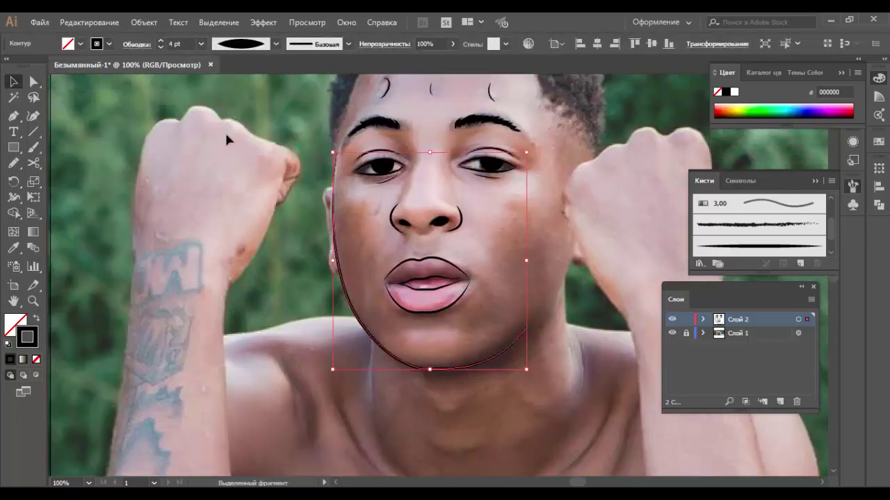
scroll(373, 311, up, 3)
Step: Draw the curved left ear outline beside the face with the Pen tool
key(z)
drag(373, 311, 423, 375)
key(p)
click(450, 220)
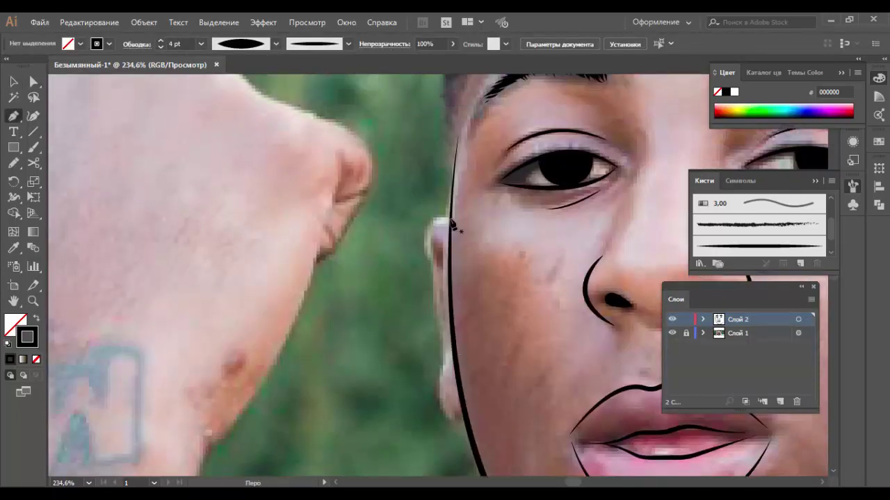
drag(431, 265, 449, 322)
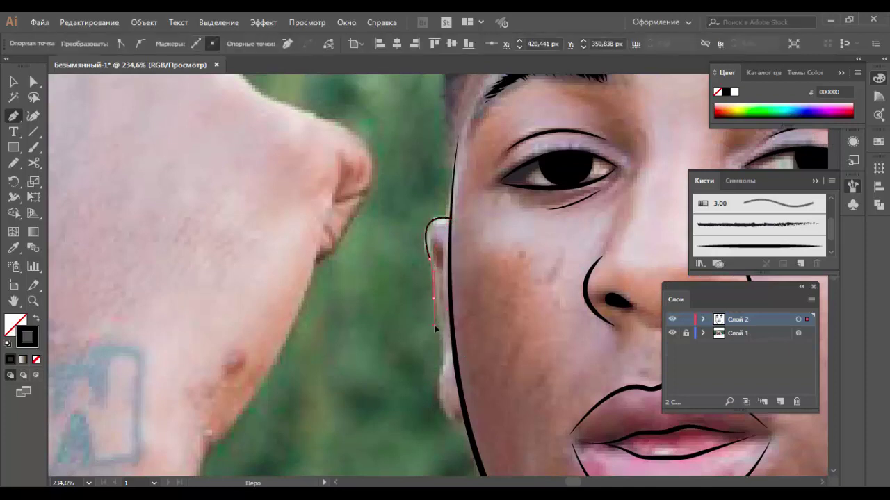
click(439, 383)
scroll(467, 373, down, 2)
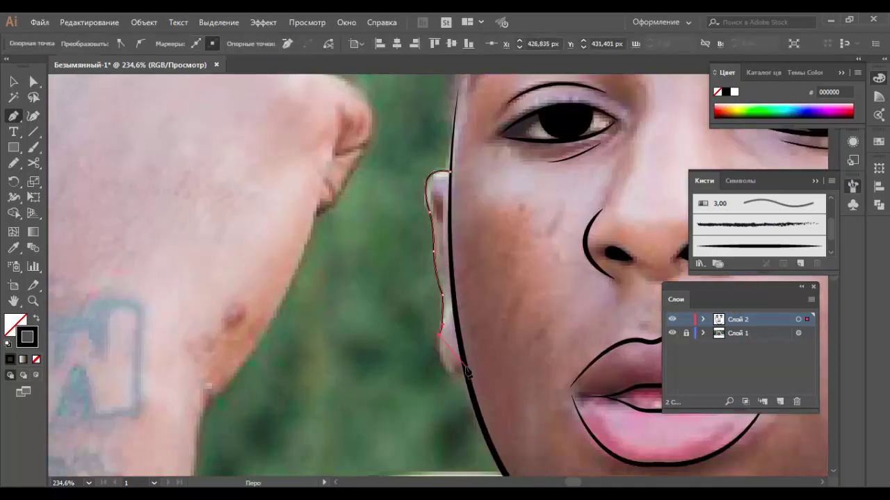
key(a)
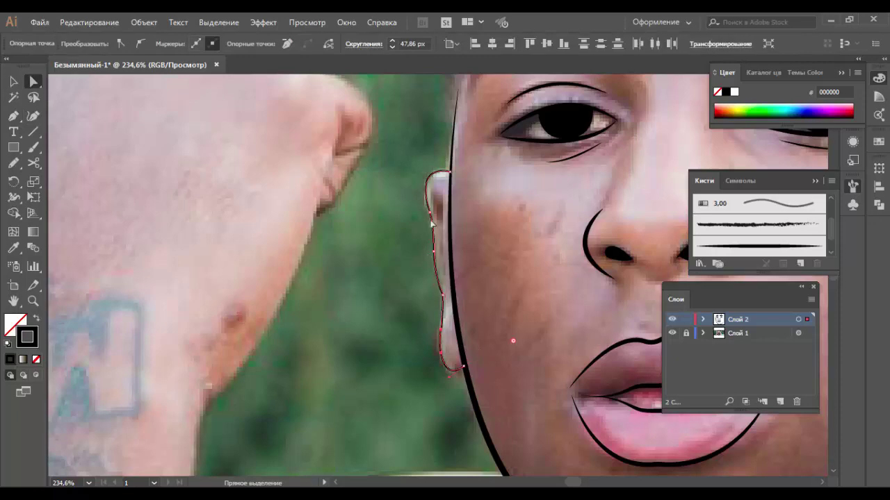
Step: Set the ear outline's stroke weight to 3 pt
key(v)
click(201, 43)
click(216, 143)
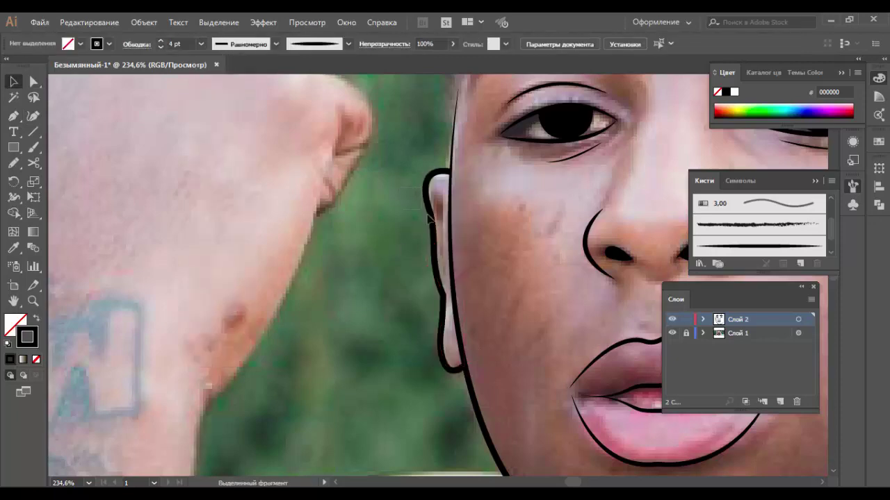
click(200, 43)
click(217, 130)
click(409, 191)
key(ctrl+1)
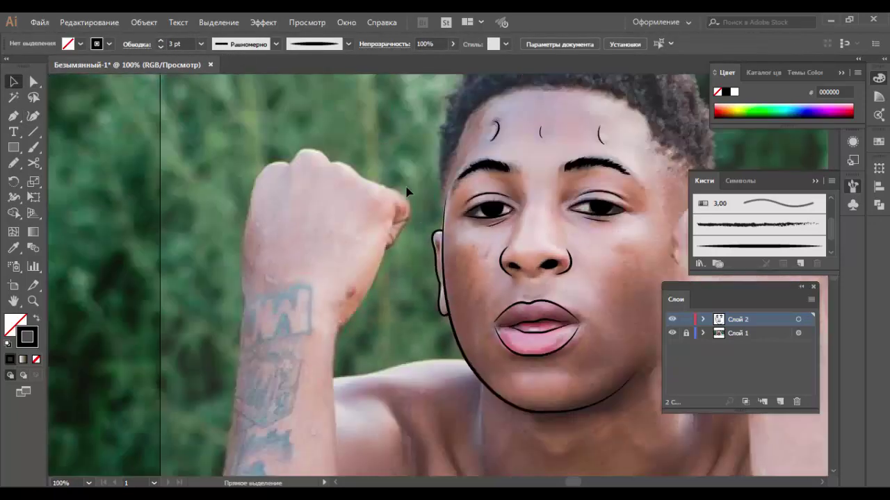
click(672, 333)
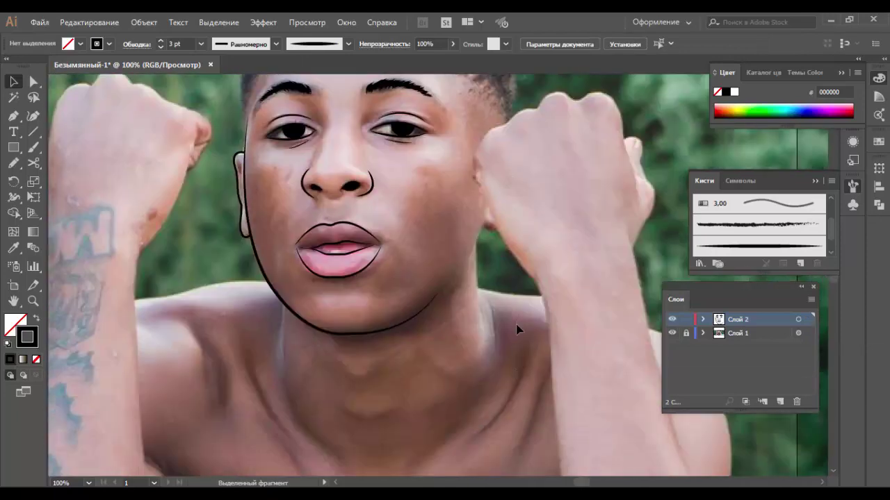
Step: Draw the left and right neck lines below the jaw with the Pen tool
key(z)
click(445, 410)
scroll(258, 308, down, 2)
key(p)
click(218, 189)
click(239, 357)
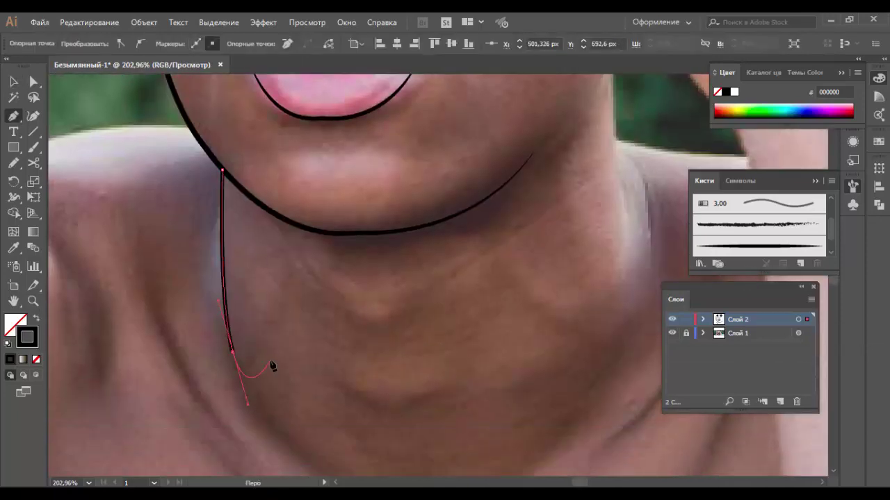
scroll(609, 182, up, 3)
scroll(625, 229, down, 2)
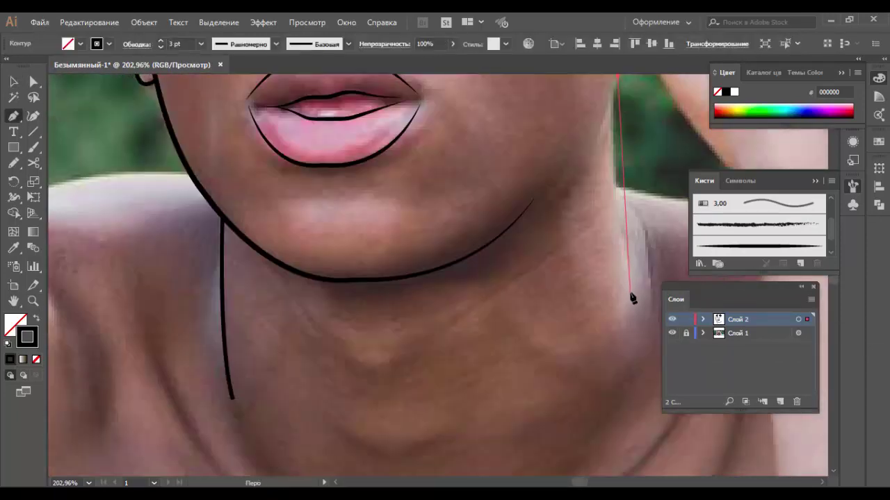
click(631, 294)
key(v)
click(605, 299)
scroll(634, 233, up, 3)
Step: Extend the right neck line so it curls up under the ear
key(p)
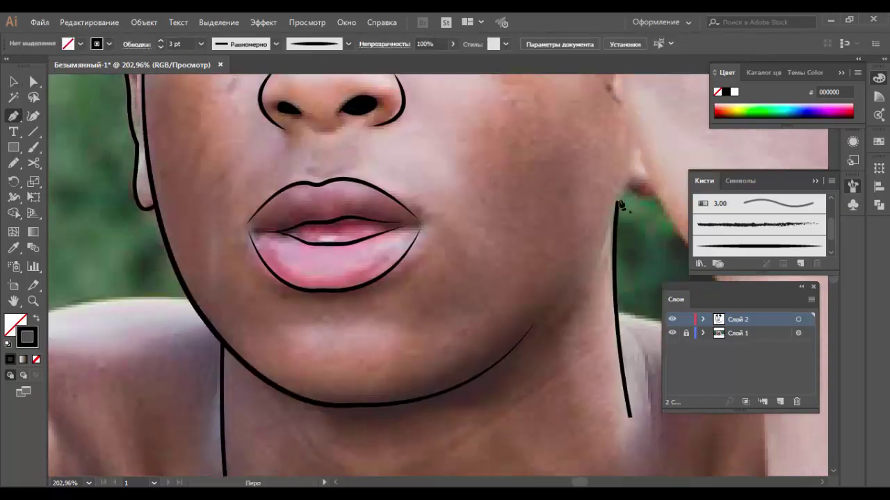
click(618, 203)
click(629, 181)
click(658, 193)
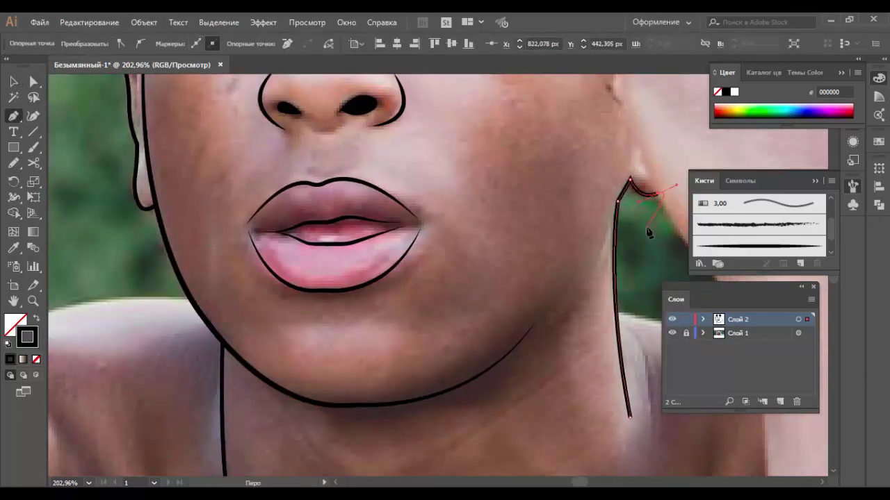
key(a)
Step: Apply a tapered Variable Width Profile to both neck lines
key(v)
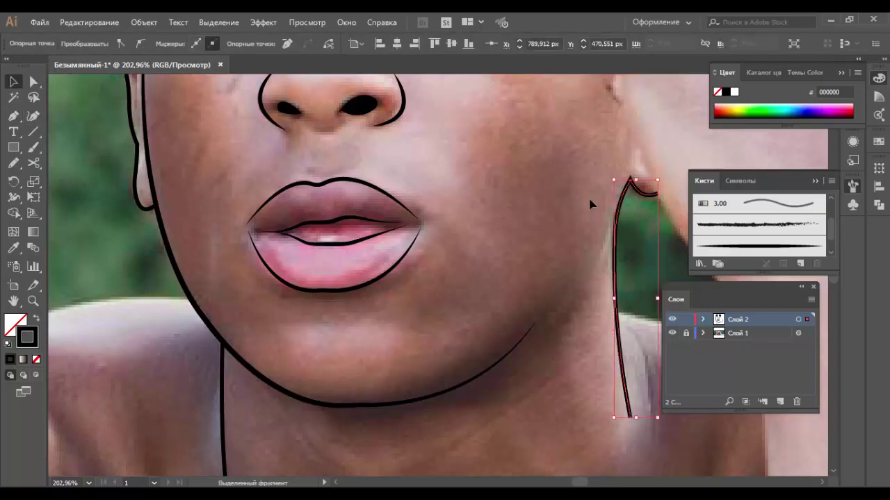
click(276, 44)
click(248, 170)
click(506, 261)
scroll(506, 261, down, 3)
scroll(506, 261, down, 2)
click(223, 292)
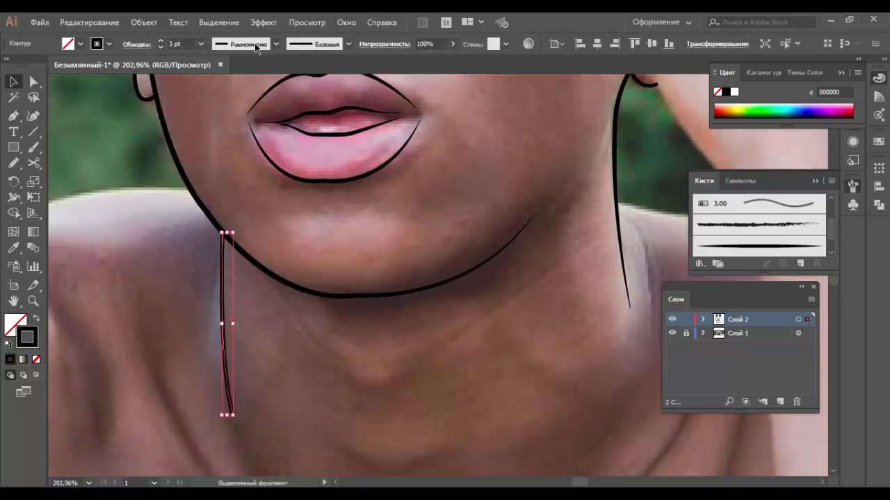
click(276, 44)
click(248, 170)
click(438, 352)
key(ctrl+0)
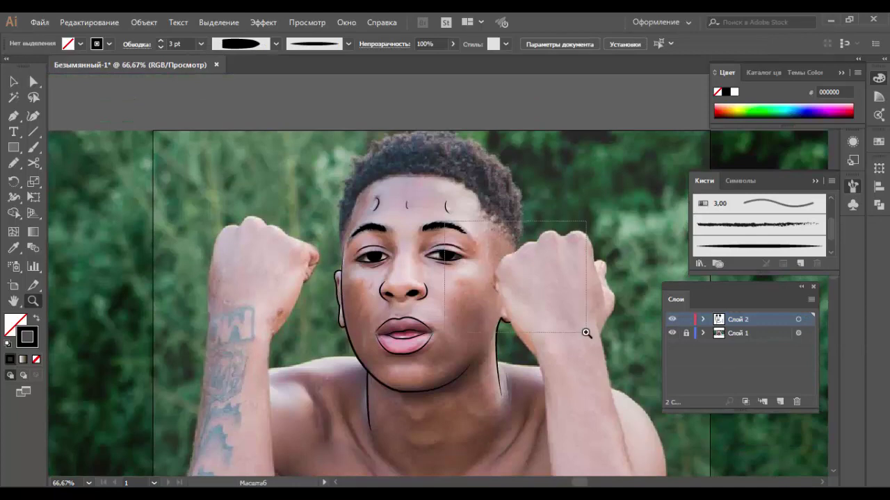
Step: Outline the hair's left side, top, right side and front hairline with the Paintbrush
key(z)
click(540, 189)
key(ctrl+minus)
key(ctrl+minus)
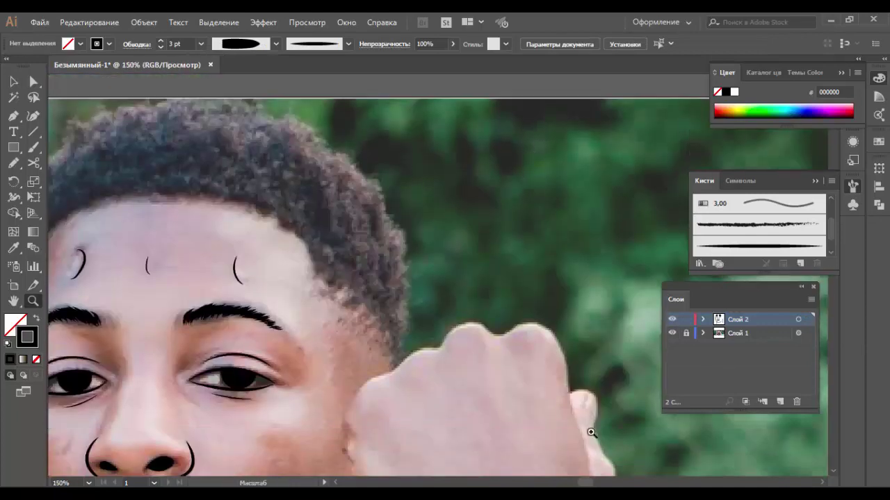
scroll(441, 358, left, 2)
key(b)
drag(123, 279, 169, 156)
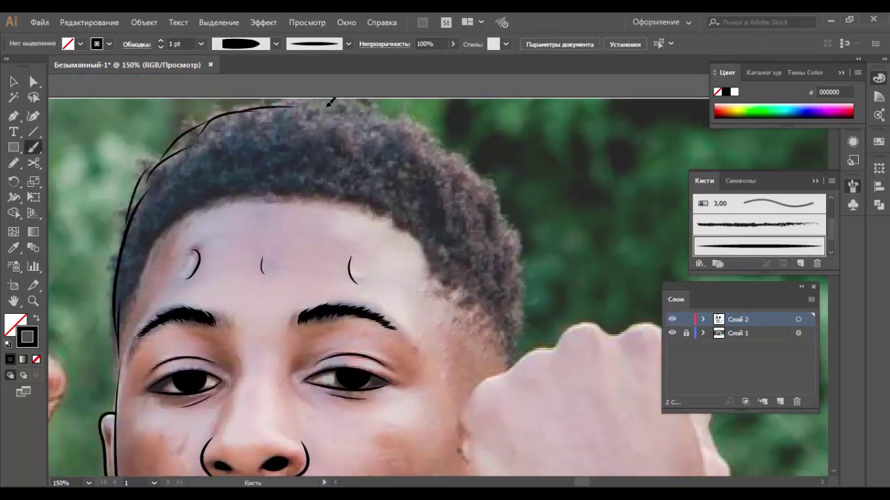
mouse_move(416, 124)
mouse_down()
mouse_move(517, 278)
mouse_move(513, 319)
mouse_up()
scroll(515, 202, down, 1)
scroll(135, 257, up, 1)
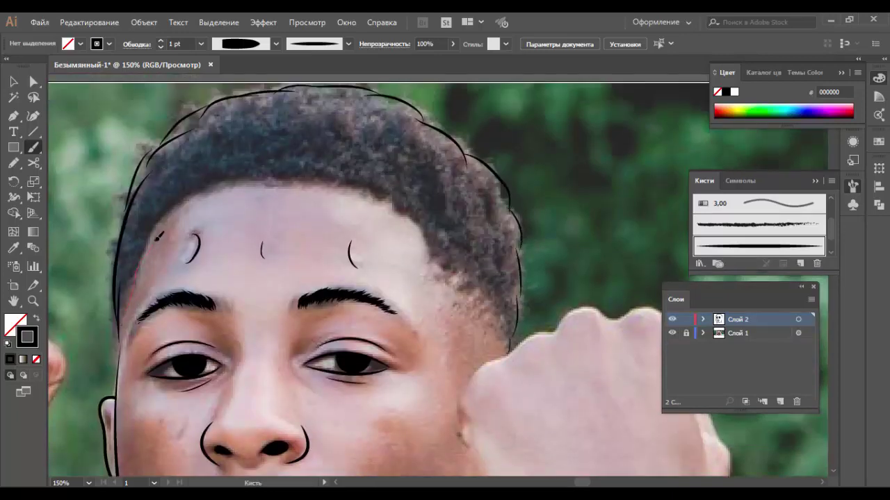
drag(127, 308, 410, 197)
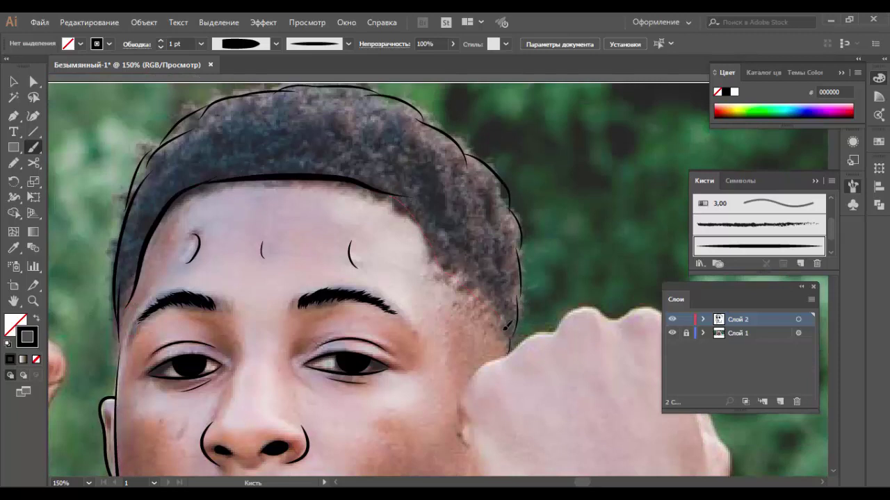
drag(507, 324, 508, 326)
scroll(275, 169, up, 1)
Step: Fill the hair mass solid black with a 10 pt Blob Brush
click(201, 44)
click(208, 229)
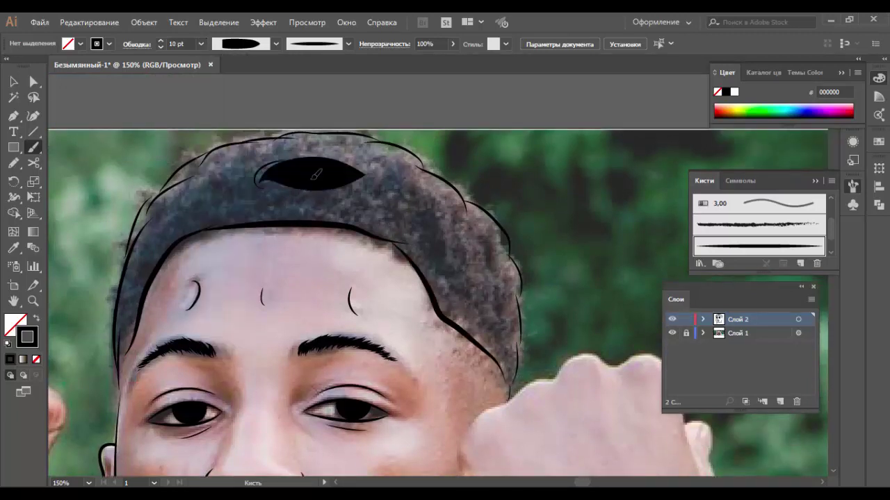
mouse_move(223, 195)
mouse_down()
mouse_move(372, 188)
mouse_move(493, 326)
mouse_up()
drag(374, 189, 251, 192)
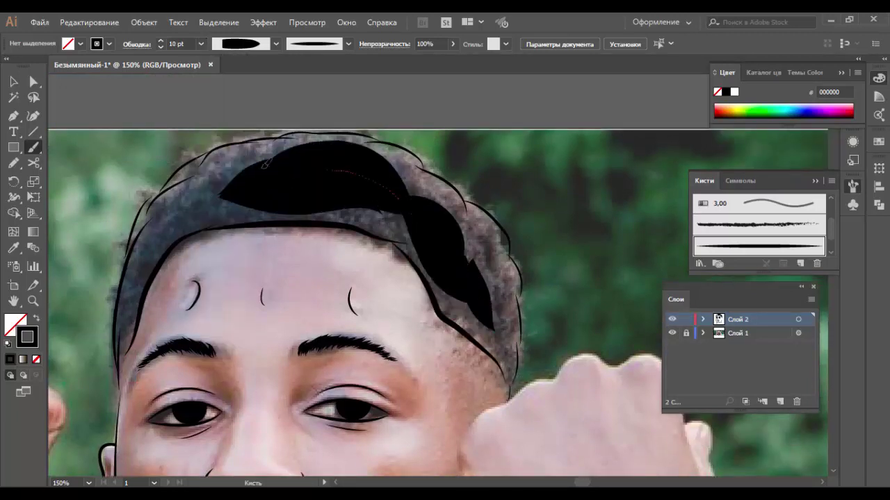
drag(347, 143, 153, 216)
mouse_move(171, 249)
mouse_down()
mouse_move(208, 172)
mouse_move(410, 188)
mouse_move(448, 212)
mouse_move(504, 298)
mouse_up()
scroll(487, 222, down, 1)
mouse_move(474, 186)
mouse_down()
mouse_move(511, 313)
mouse_move(373, 161)
mouse_move(165, 180)
mouse_move(125, 278)
mouse_move(137, 233)
mouse_move(171, 184)
mouse_up()
Step: At 5 pt, blacken the hair's top edge and the band above the hairline
click(201, 43)
click(209, 179)
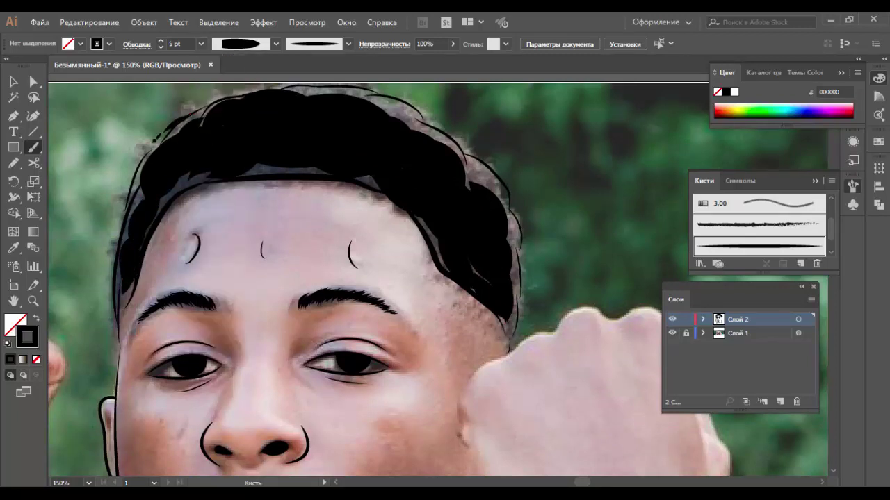
drag(170, 136, 207, 125)
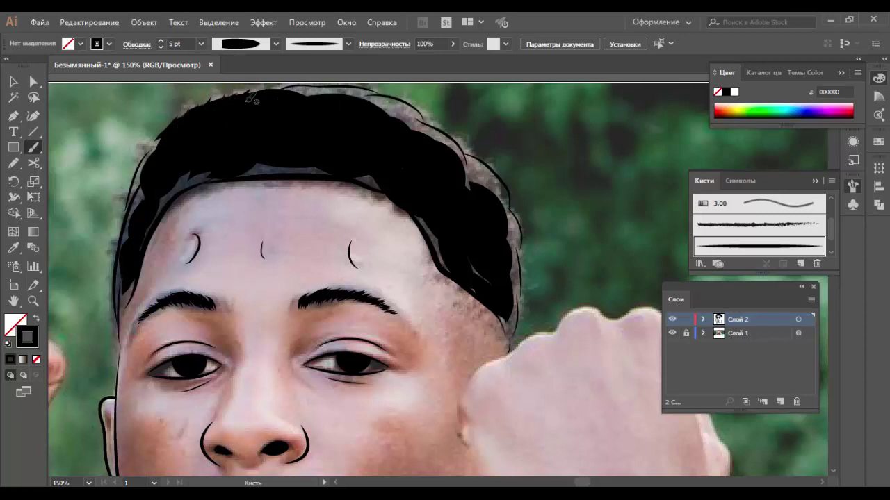
drag(250, 98, 344, 92)
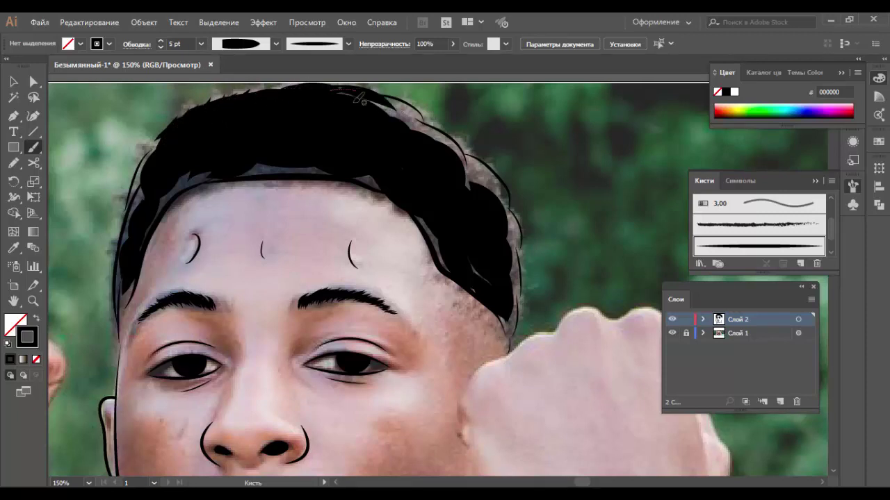
mouse_move(381, 147)
mouse_down()
mouse_move(354, 167)
mouse_move(219, 173)
mouse_move(236, 174)
mouse_up()
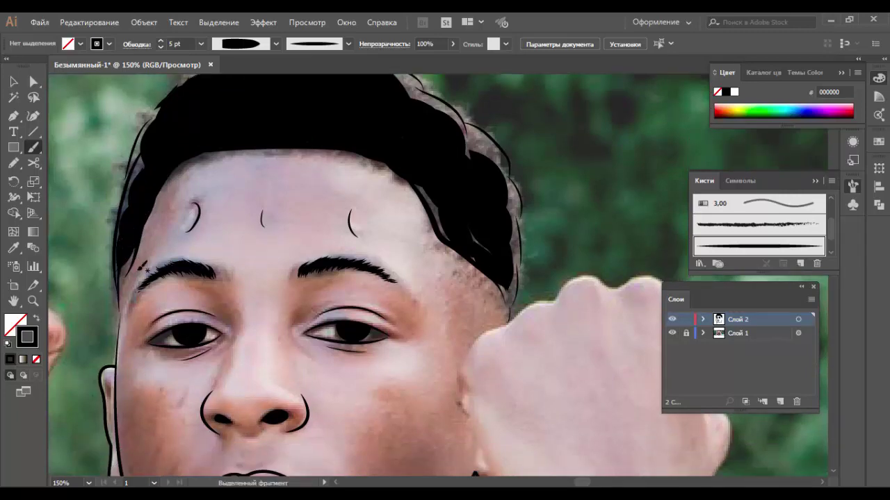
Step: Fill gaps along the hair edge and paint spiky strands on the left side
scroll(127, 263, up, 2)
mouse_move(127, 263)
mouse_down()
mouse_move(487, 252)
mouse_move(486, 278)
mouse_up()
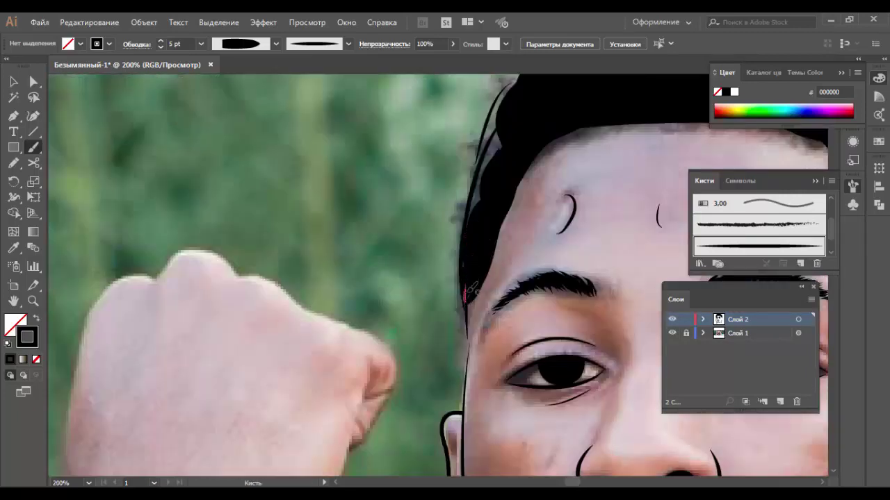
scroll(470, 263, up, 3)
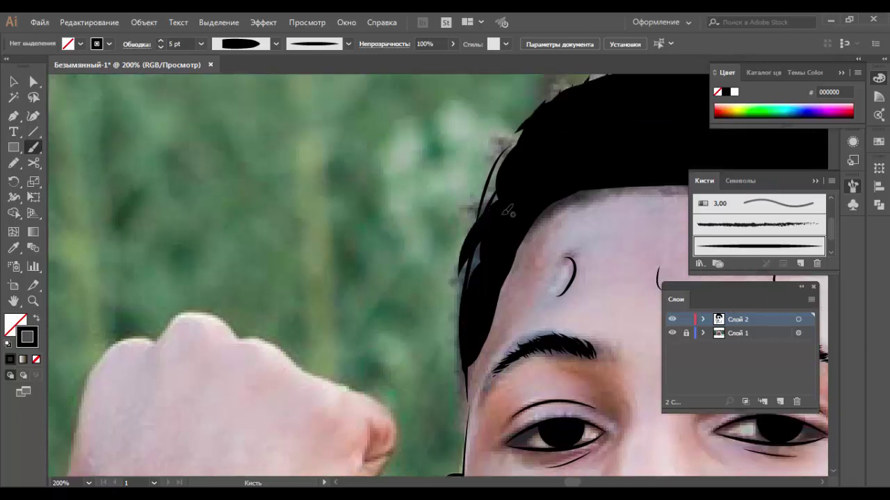
mouse_move(484, 276)
mouse_down()
mouse_move(490, 184)
mouse_move(490, 224)
mouse_up()
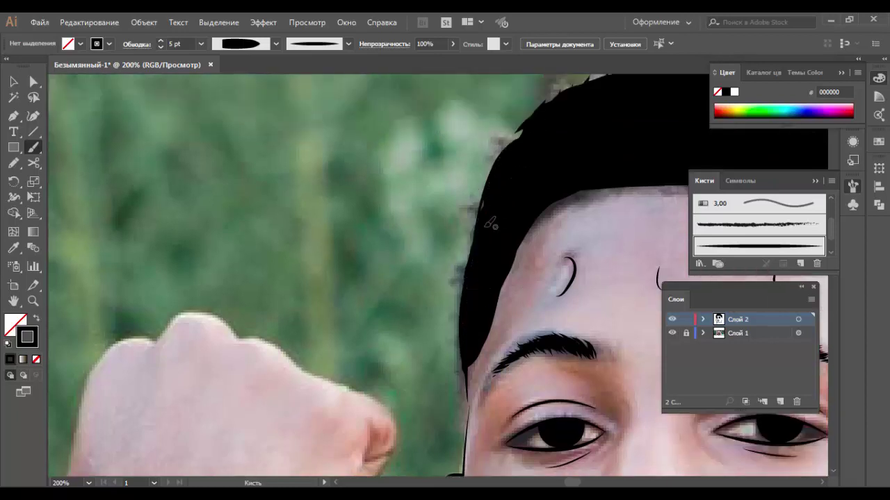
drag(479, 267, 482, 248)
Step: Paint spiky strands along the upper-left, top and upper-right edges of the hair
scroll(515, 152, down, 3)
alt+click(671, 319)
scroll(556, 280, up, 2)
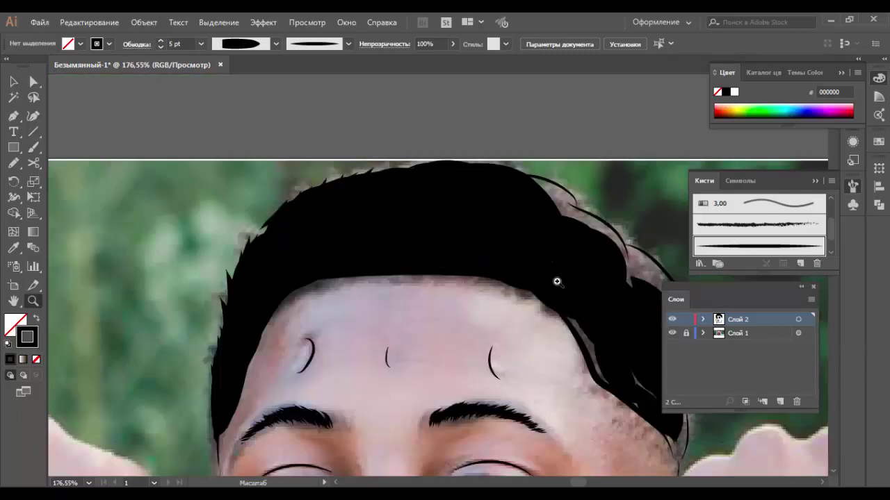
drag(346, 195, 299, 206)
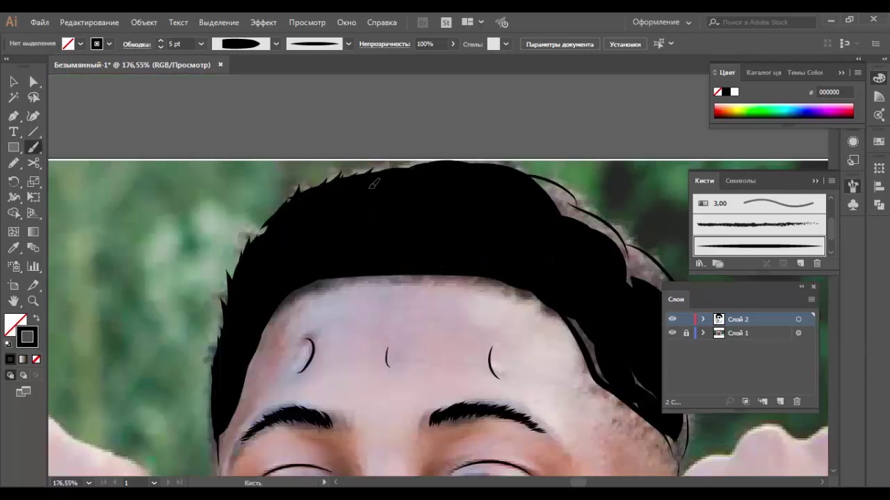
drag(427, 172, 509, 178)
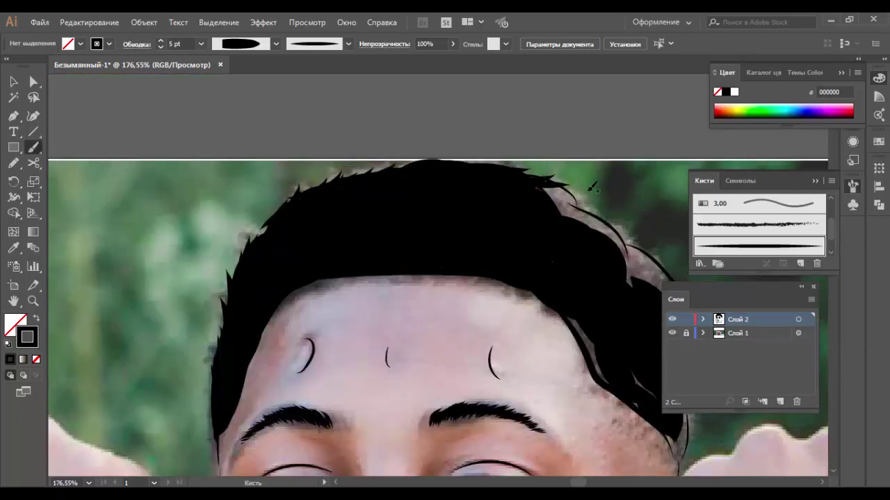
mouse_move(591, 186)
mouse_down()
mouse_move(592, 226)
mouse_move(667, 257)
mouse_up()
scroll(659, 209, down, 3)
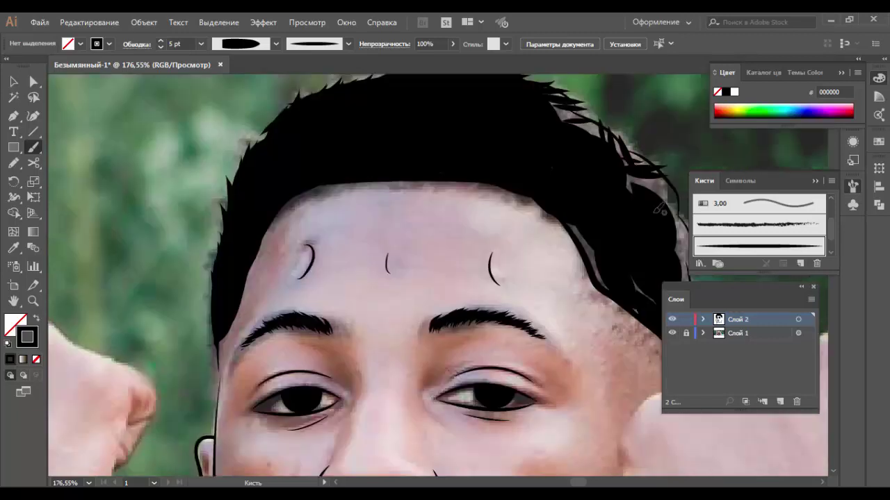
scroll(652, 169, up, 2)
drag(536, 152, 566, 173)
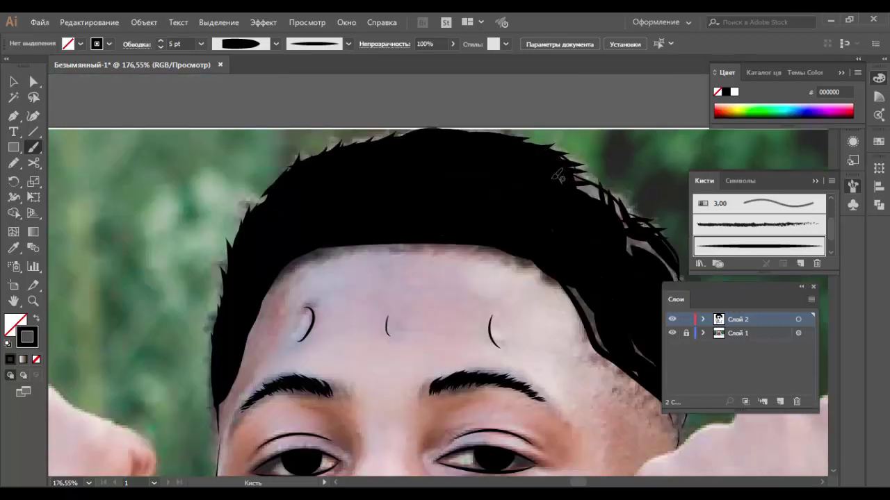
Step: Zoom out to 150% and add more spiky strands tracing the hair's right edge
scroll(568, 151, down, 1)
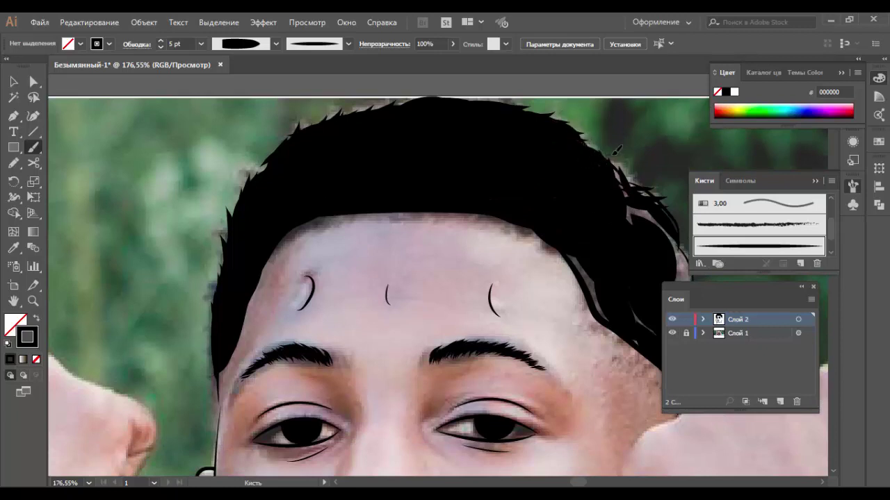
drag(645, 200, 650, 220)
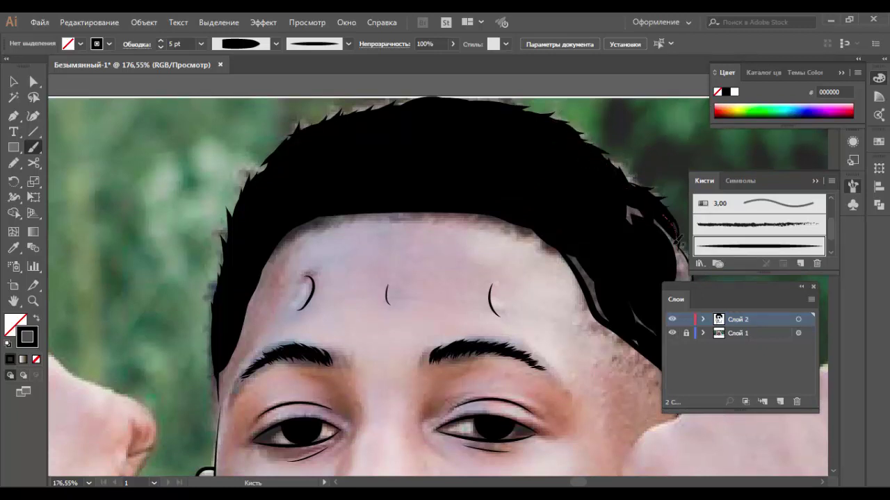
scroll(633, 159, down, 2)
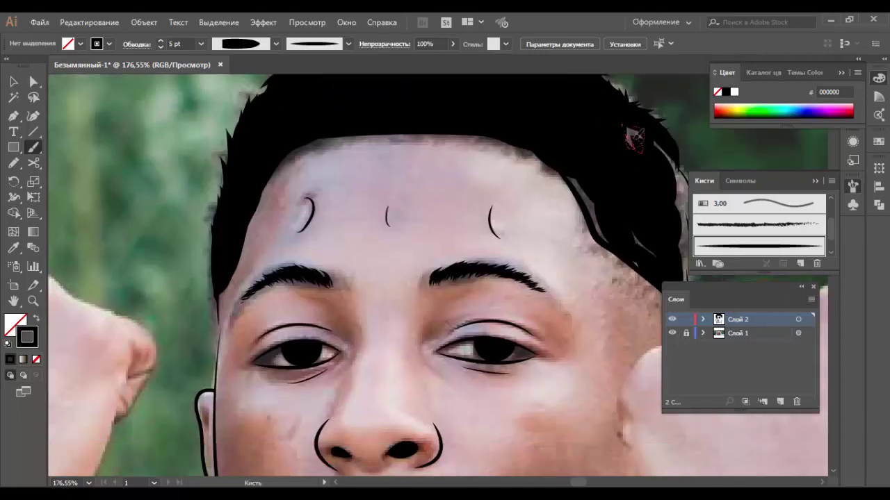
key(ctrl+minus)
scroll(664, 173, left, 1)
scroll(664, 173, up, 1)
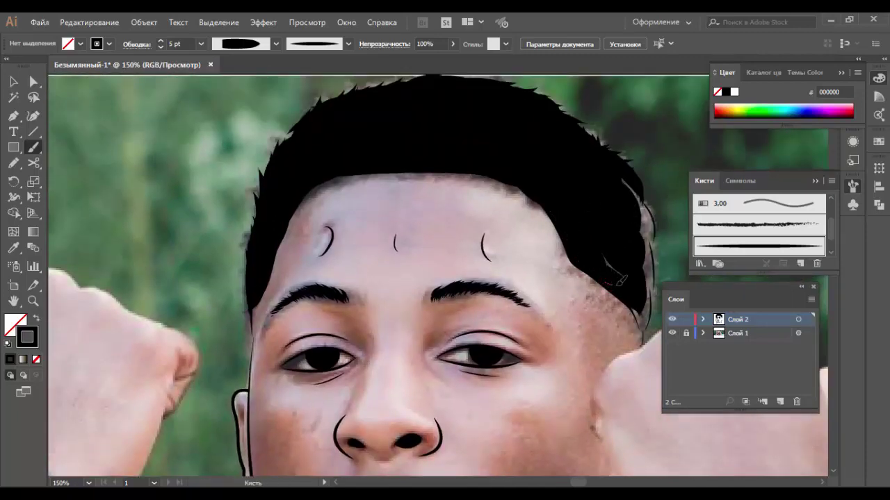
drag(625, 179, 661, 225)
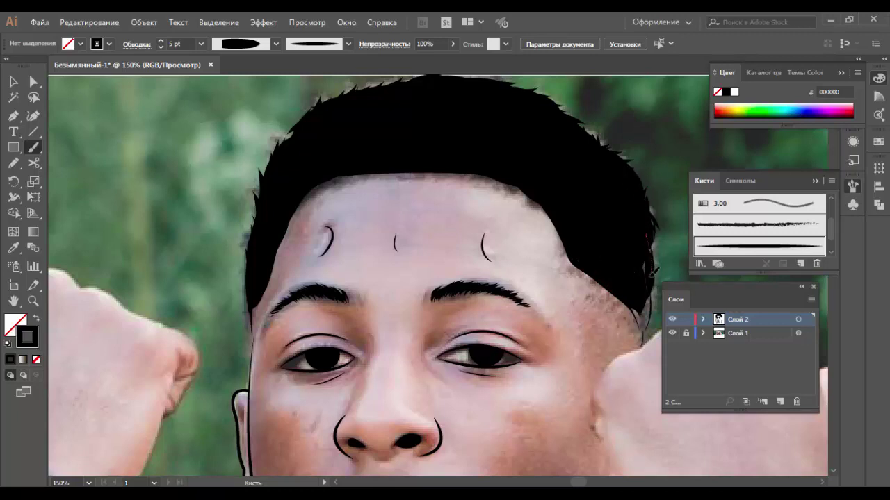
scroll(650, 278, down, 1)
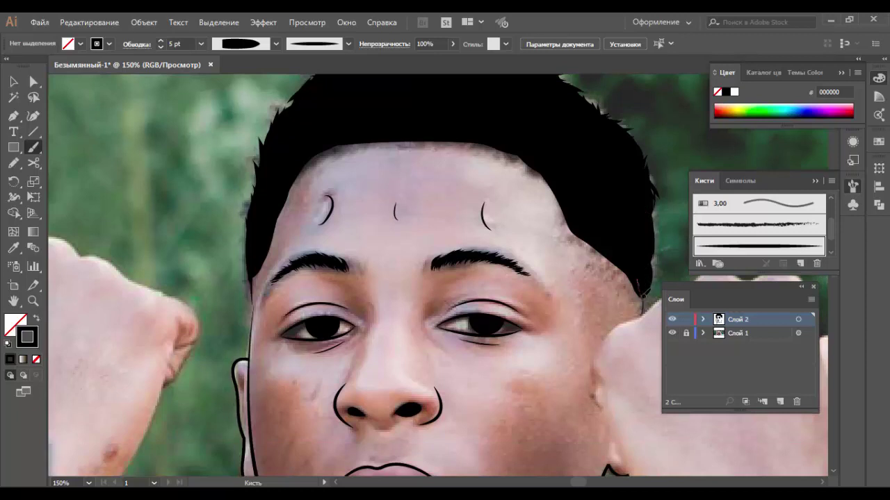
scroll(380, 199, up, 2)
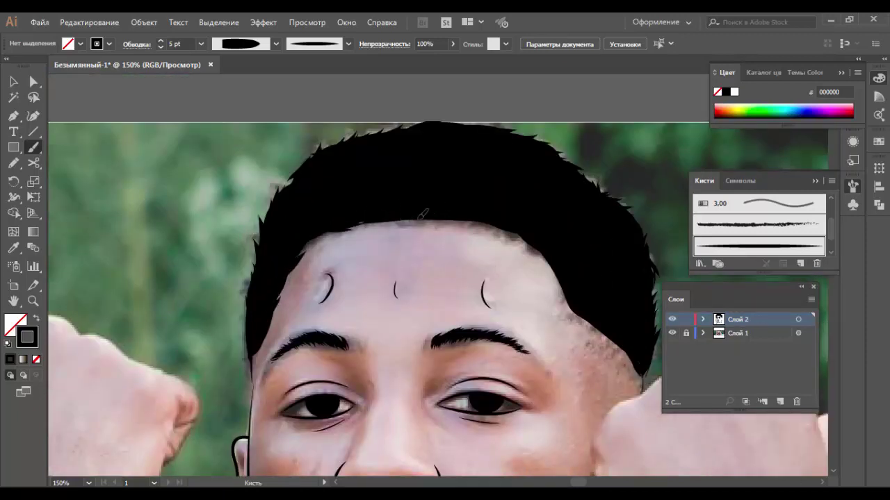
scroll(529, 232, down, 1)
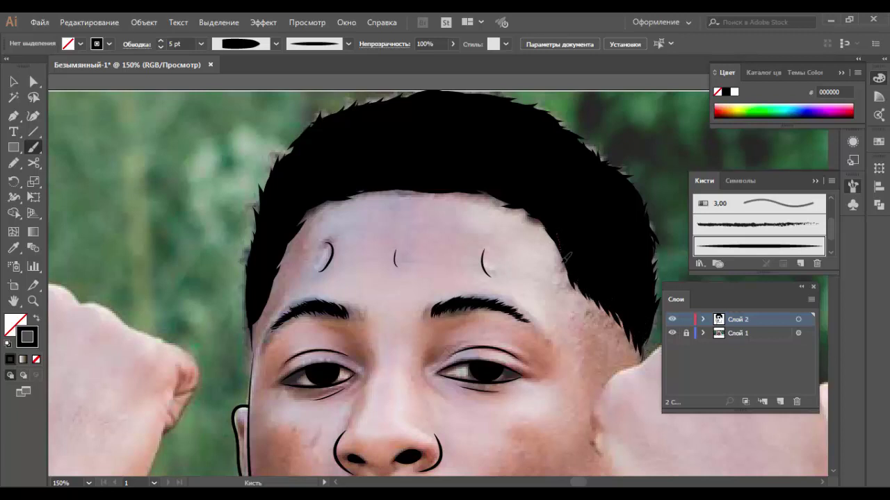
click(671, 333)
scroll(619, 332, down, 2)
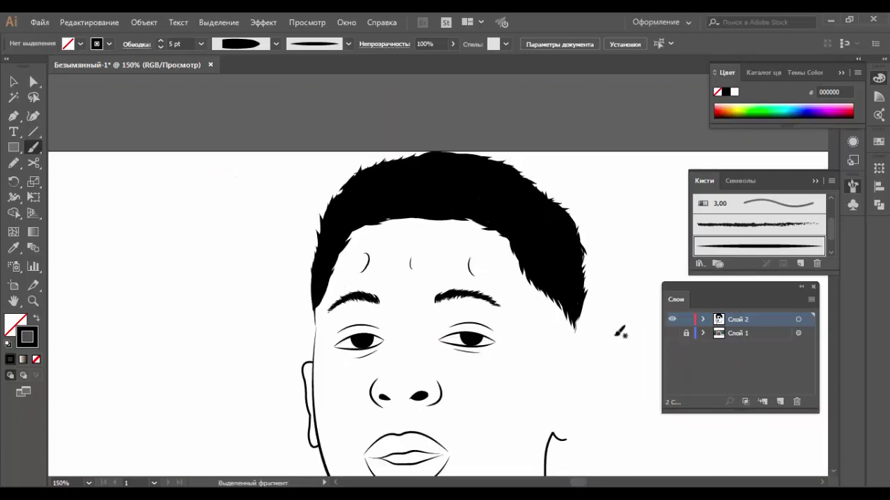
scroll(538, 163, up, 3)
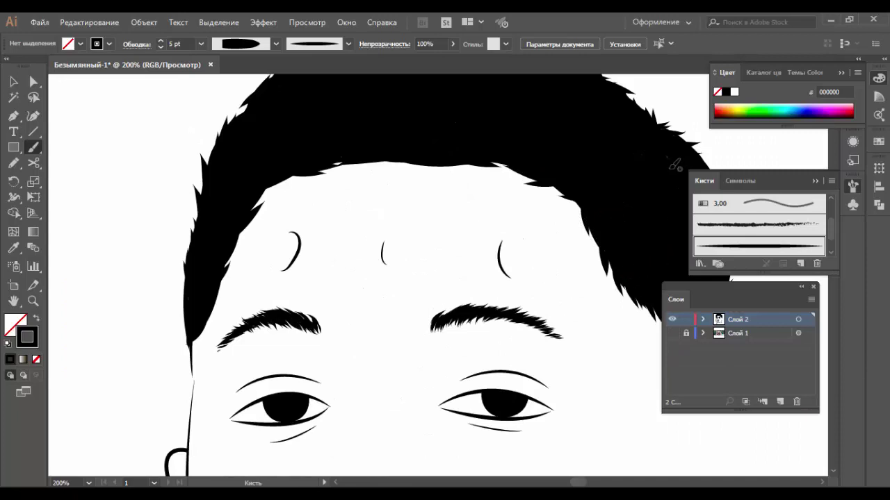
scroll(616, 175, down, 3)
drag(493, 193, 582, 278)
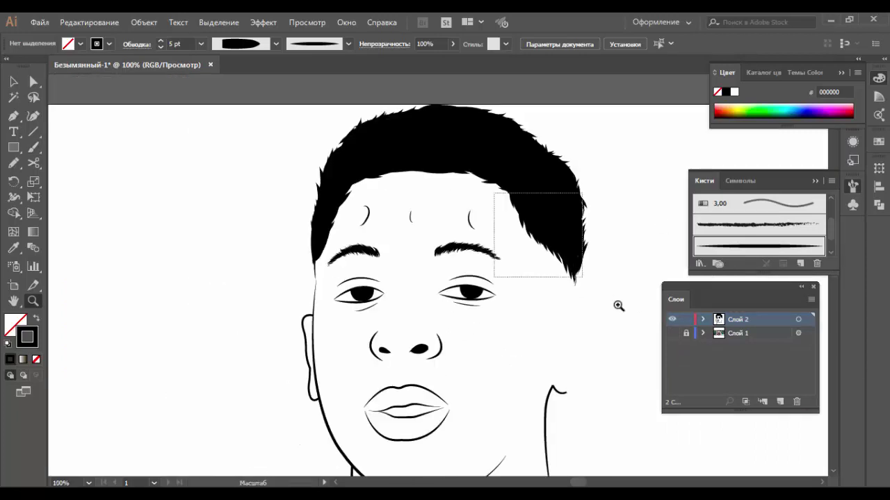
drag(513, 346, 505, 381)
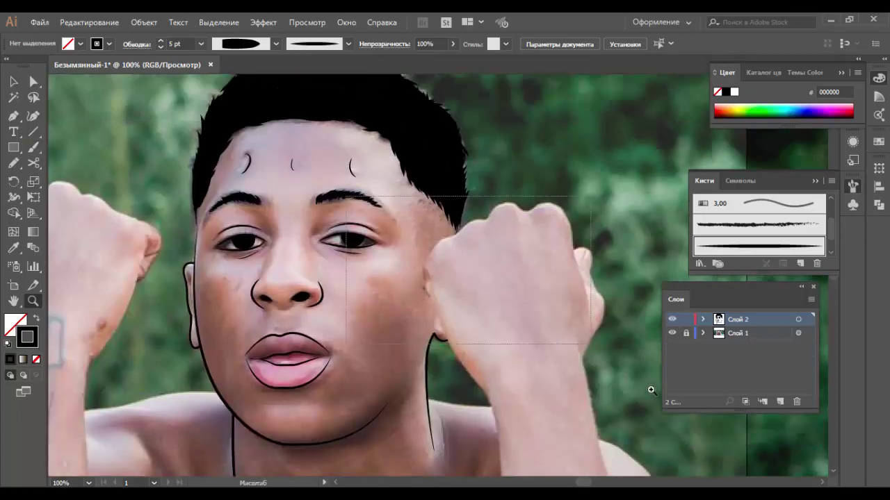
Step: Trace the fist with Pen anchors from the cheek, over both knuckles and down its side
key(p)
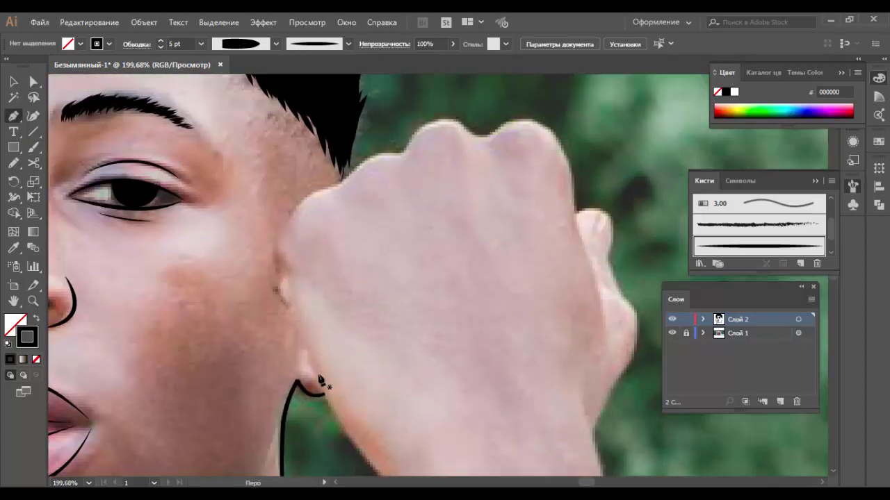
click(330, 404)
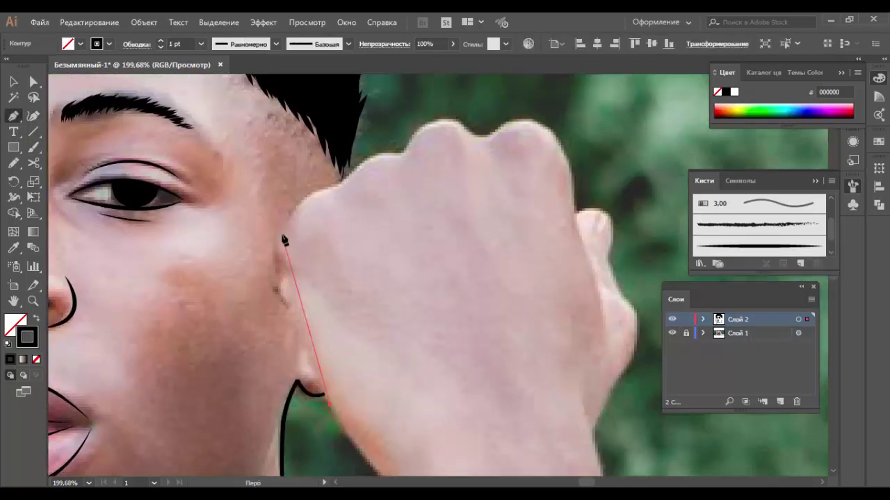
drag(280, 232, 319, 194)
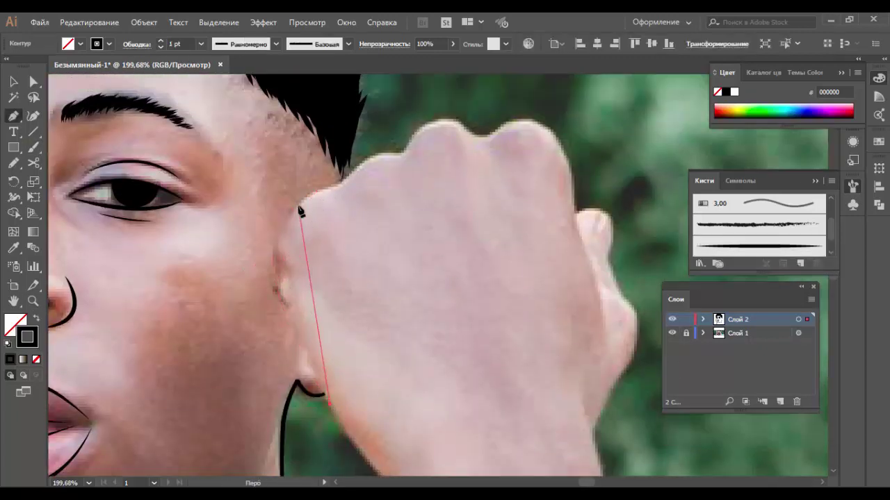
key(ctrl+z)
mouse_move(284, 229)
mouse_down()
mouse_move(319, 198)
mouse_move(379, 184)
mouse_up()
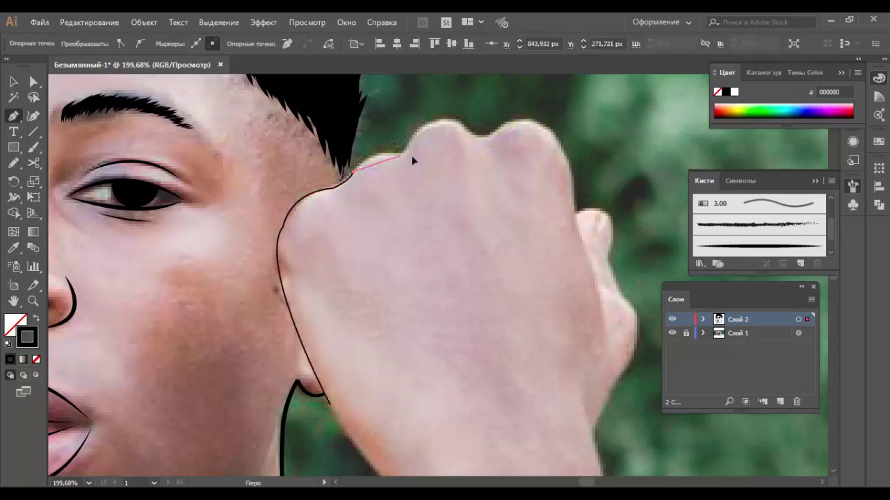
drag(401, 155, 414, 129)
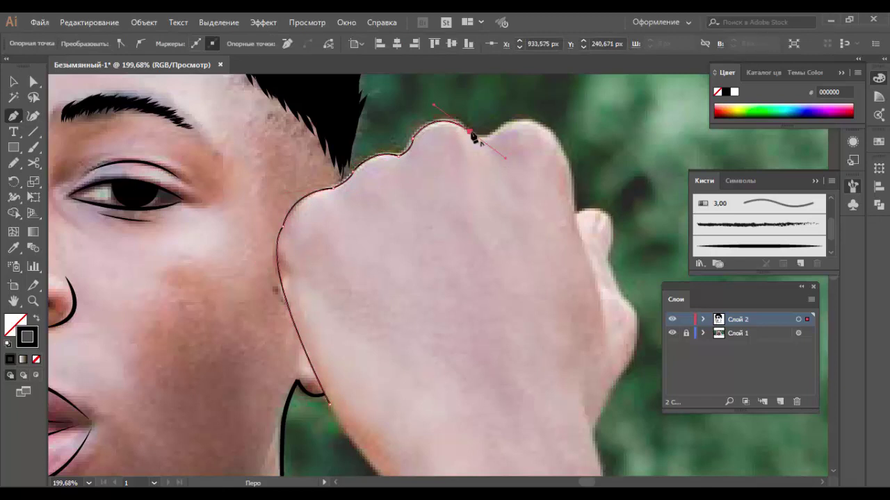
drag(495, 130, 514, 122)
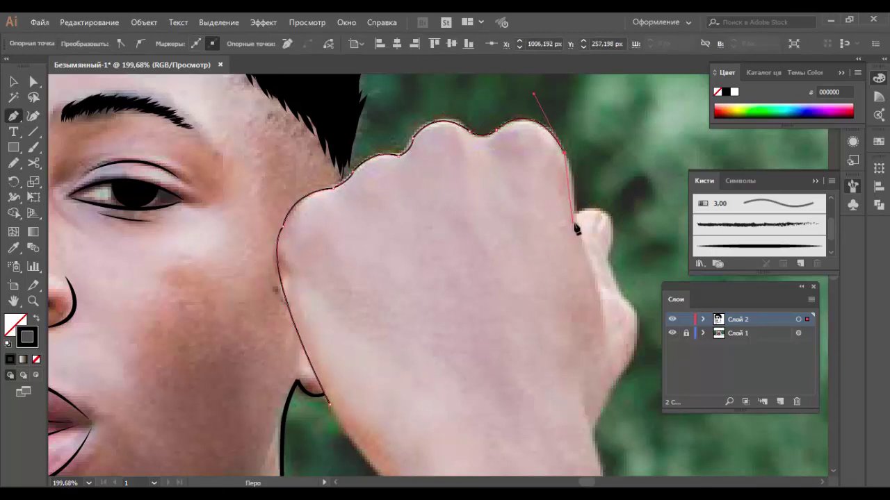
drag(572, 223, 597, 295)
click(602, 321)
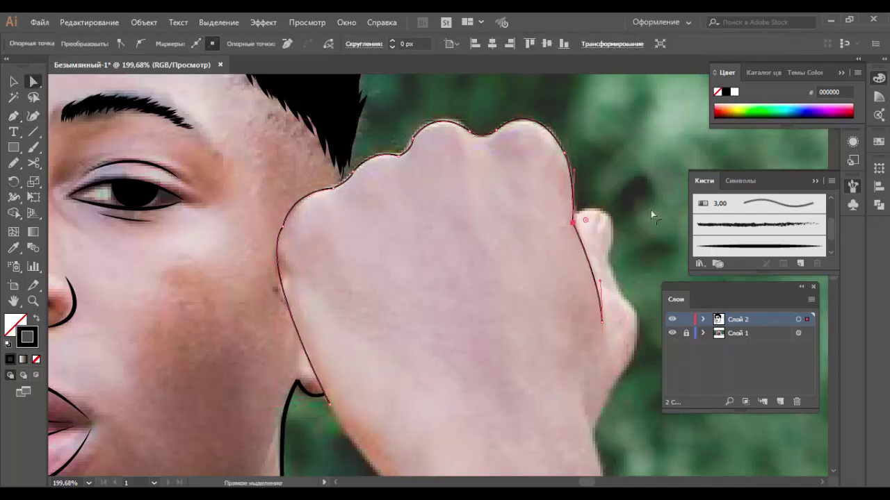
Step: Adjust the first anchor and a knuckle anchor of the fist outline
key(a)
click(276, 227)
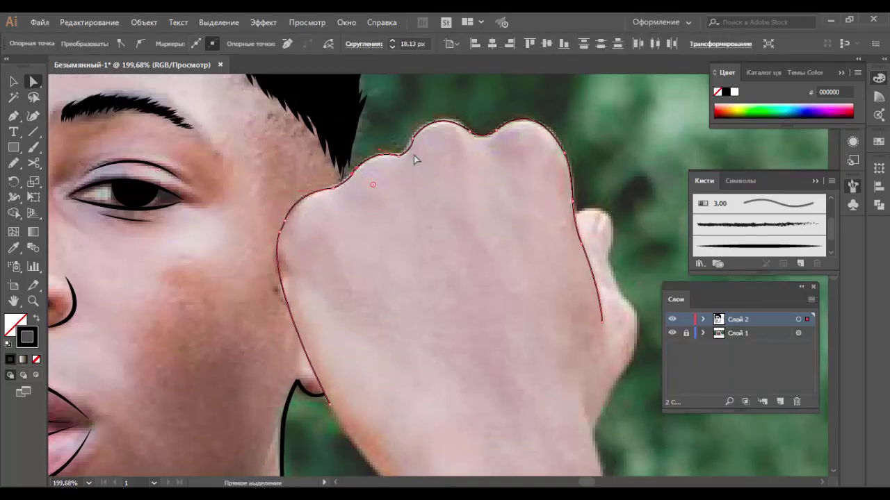
scroll(415, 155, up, 3)
click(413, 236)
key(v)
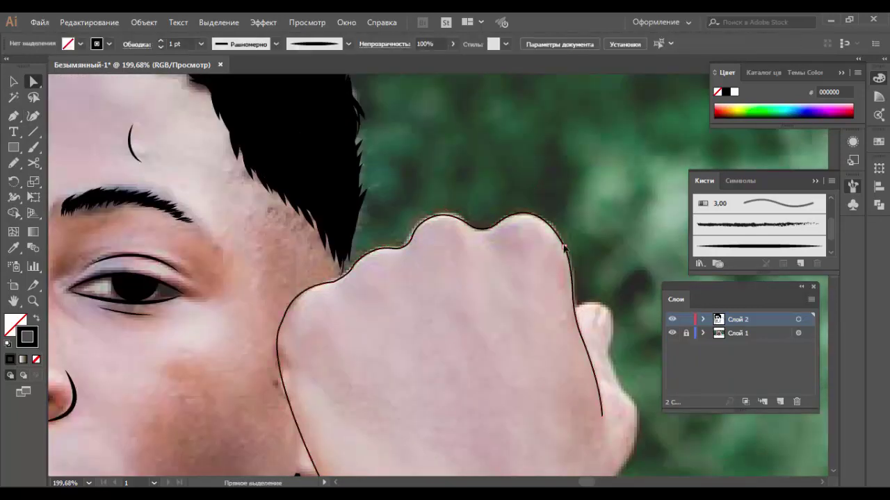
scroll(299, 203, down, 2)
Step: Give the fist outline a tapered width profile and a 4 pt stroke
drag(487, 130, 509, 224)
click(275, 44)
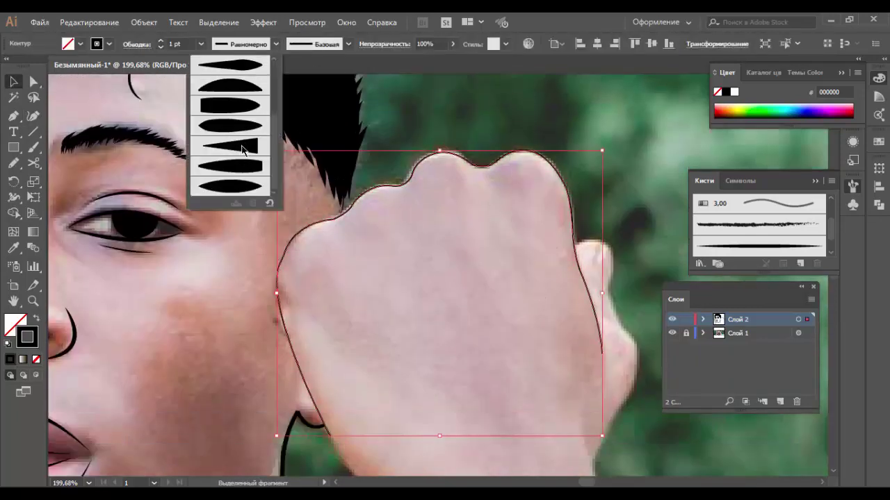
click(233, 59)
scroll(388, 198, down, 3)
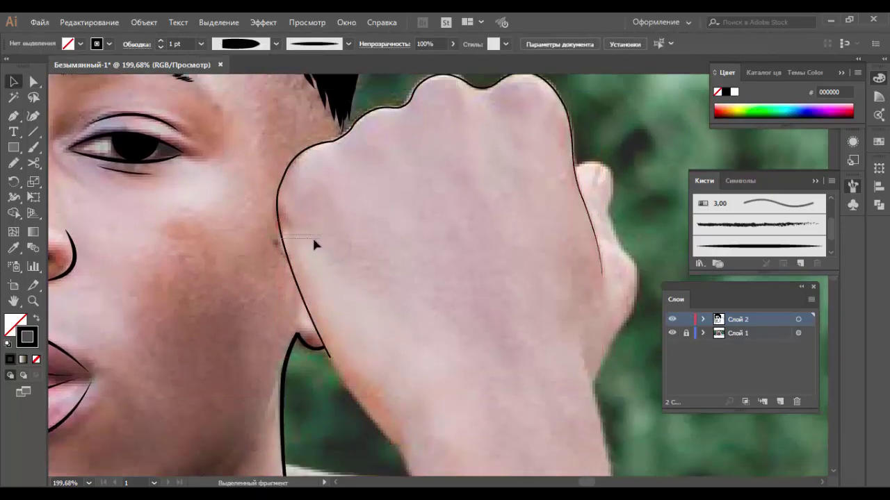
click(201, 44)
click(219, 125)
click(231, 231)
Step: Draw a Pen line continuing the neck outline down beside the fist
key(p)
scroll(438, 278, down, 2)
scroll(438, 278, down, 2)
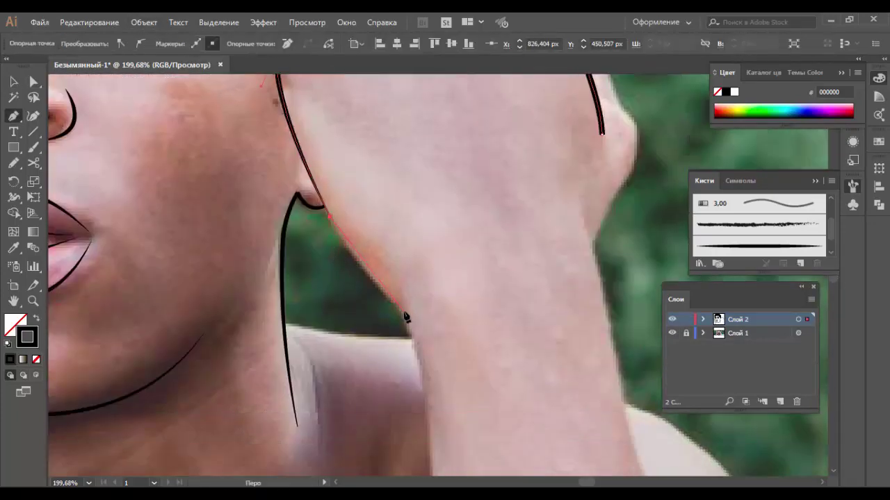
click(331, 216)
drag(403, 311, 445, 355)
scroll(417, 326, down, 1)
scroll(424, 299, down, 3)
click(428, 262)
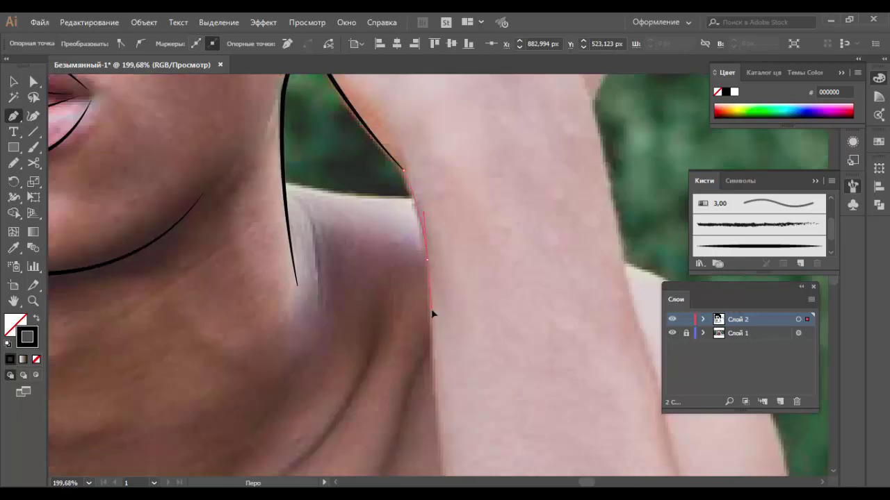
scroll(415, 201, up, 1)
Step: Give the neck line a tapered width profile
key(a)
key(v)
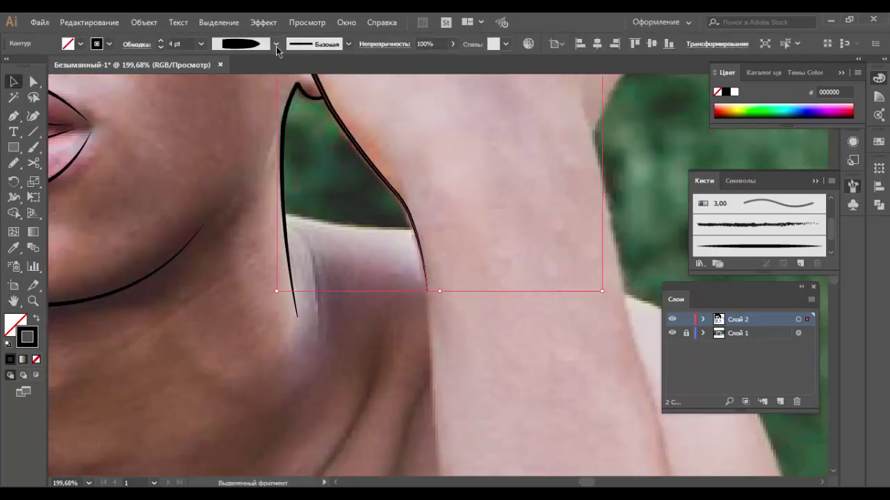
click(276, 44)
click(497, 320)
scroll(558, 332, up, 1)
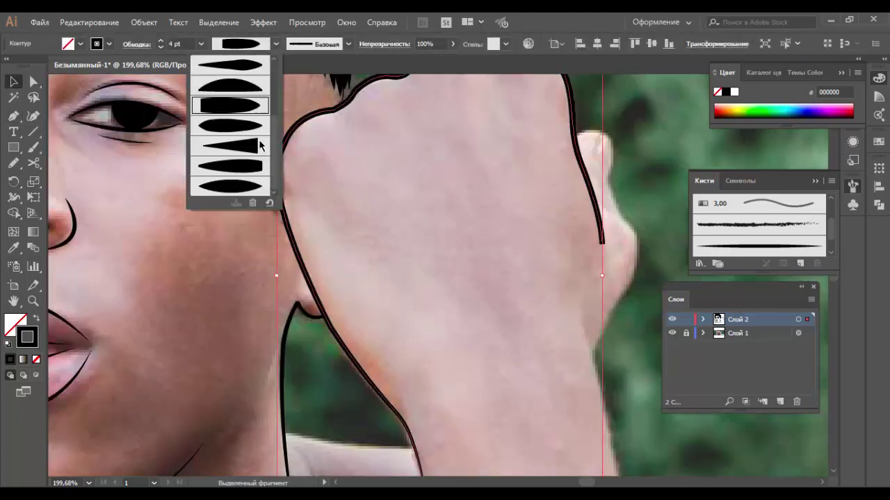
scroll(487, 205, up, 4)
Step: Trace a new Pen outline along the fist's outer side and down the wrist edge
key(p)
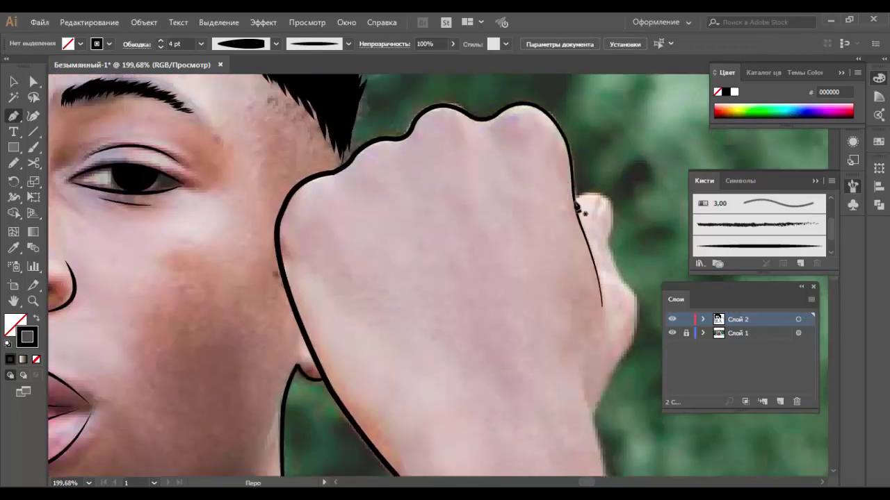
click(576, 199)
mouse_move(612, 208)
mouse_down()
mouse_move(627, 286)
mouse_move(652, 244)
mouse_up()
click(629, 286)
scroll(612, 292, down, 3)
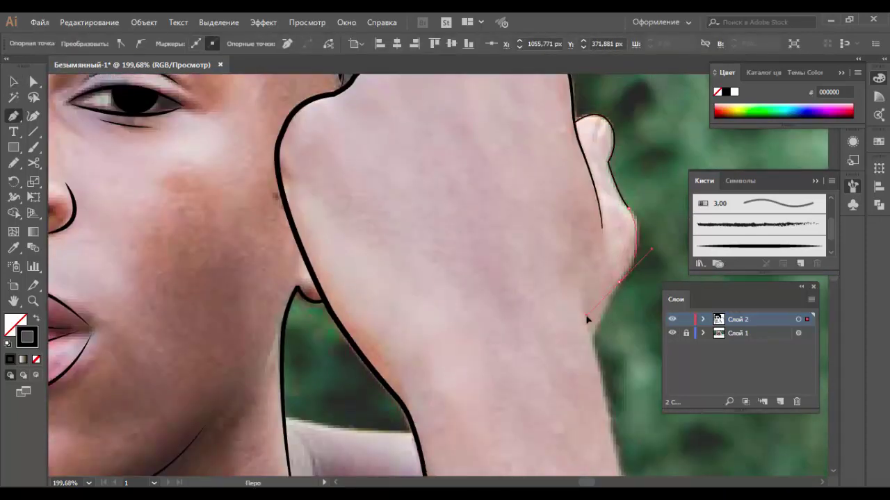
scroll(588, 318, down, 2)
click(601, 317)
scroll(605, 327, down, 2)
drag(613, 340, 615, 372)
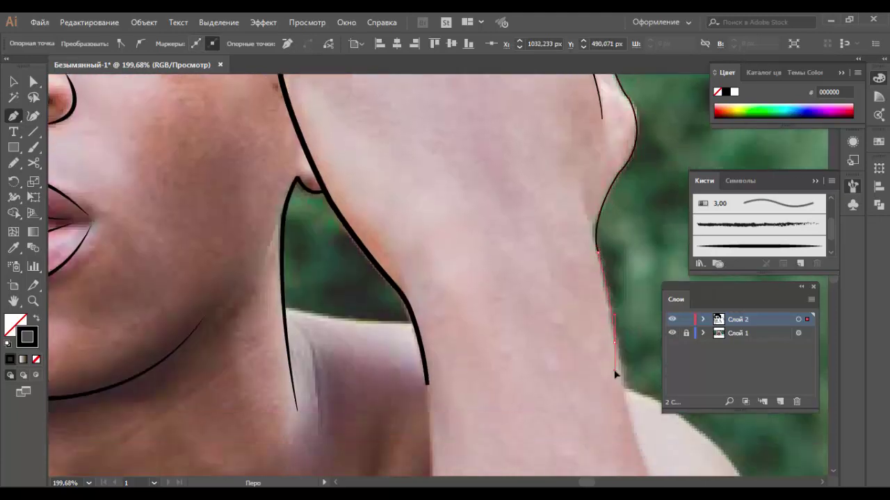
key(a)
click(608, 234)
scroll(615, 208, up, 4)
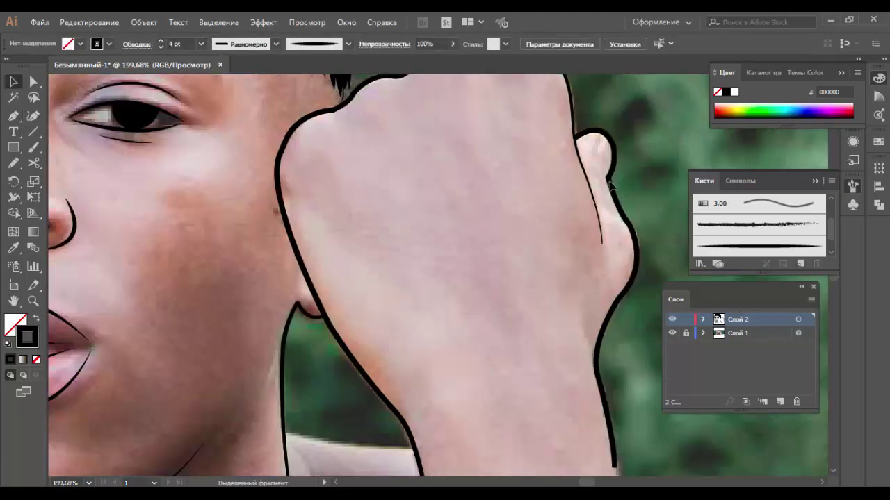
key(v)
scroll(663, 145, down, 2)
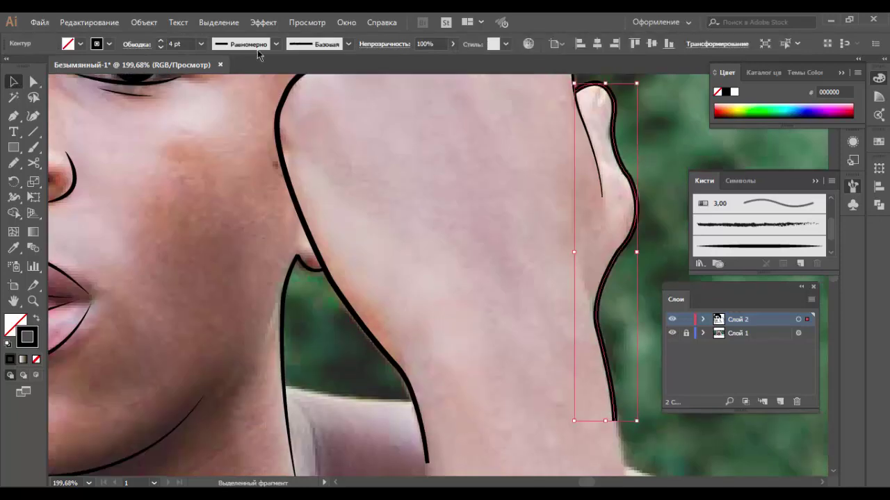
Step: Apply a tapered width profile to the fist-side outline
click(276, 44)
click(261, 192)
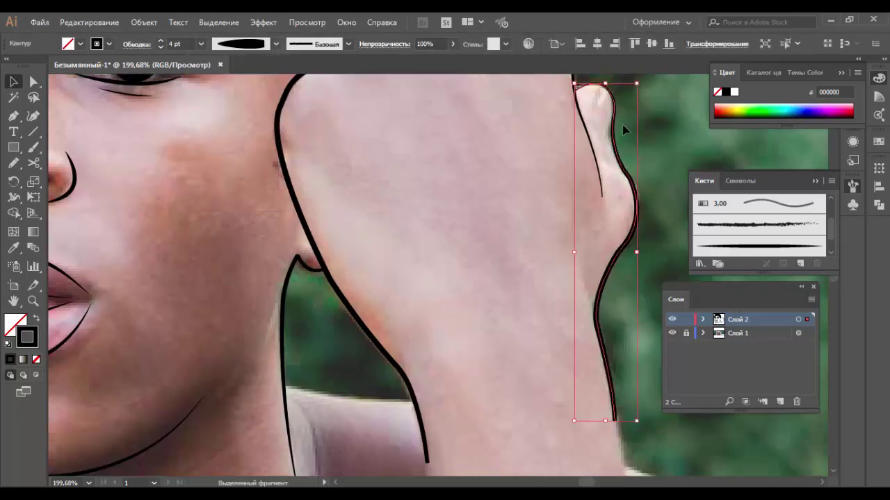
scroll(671, 191, up, 3)
click(671, 191)
scroll(671, 192, down, 2)
Step: Hide and re-show the reference photo to check the linework, then zoom to the fist
key(ctrl+minus)
key(ctrl+minus)
key(ctrl+minus)
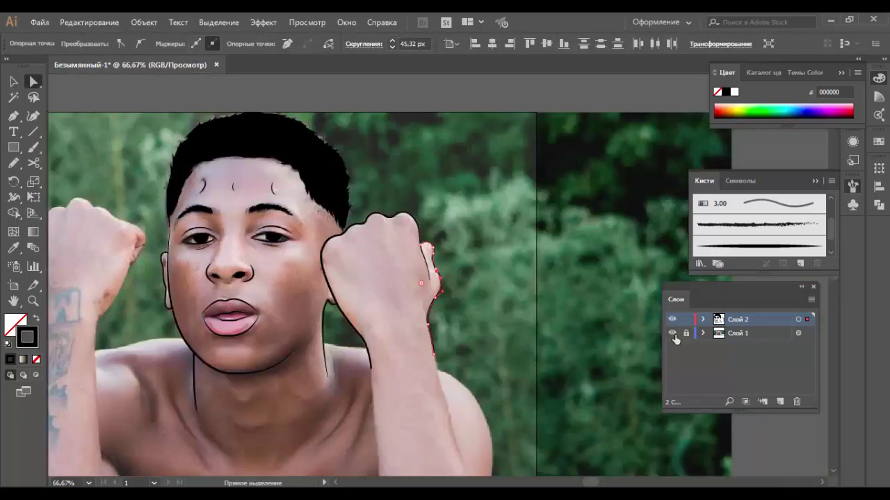
click(672, 333)
key(a)
key(z)
drag(403, 322, 438, 322)
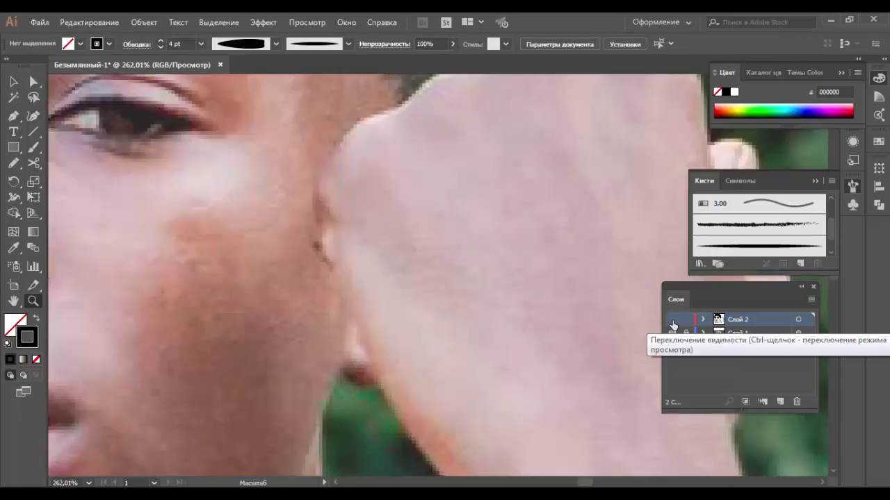
key(b)
key(ctrl+minus)
key(ctrl+minus)
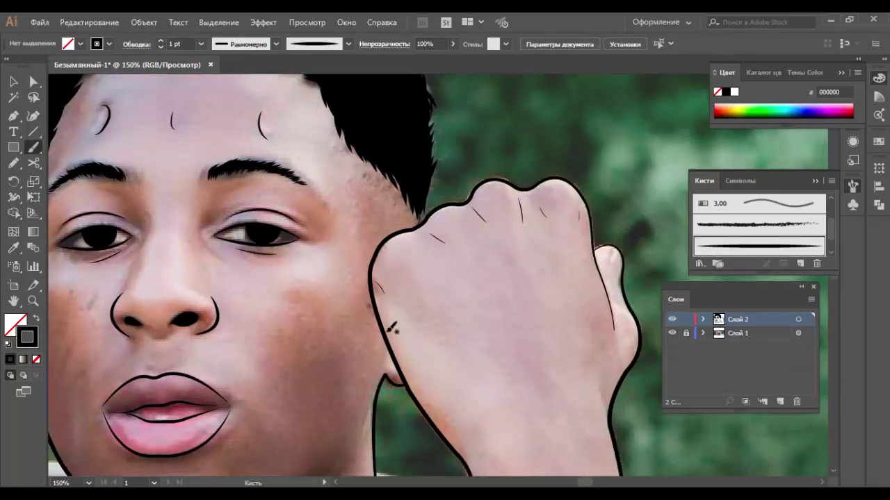
Step: Select the knuckle crease lines on the fist
scroll(618, 315, down, 2)
scroll(438, 278, up, 1)
key(v)
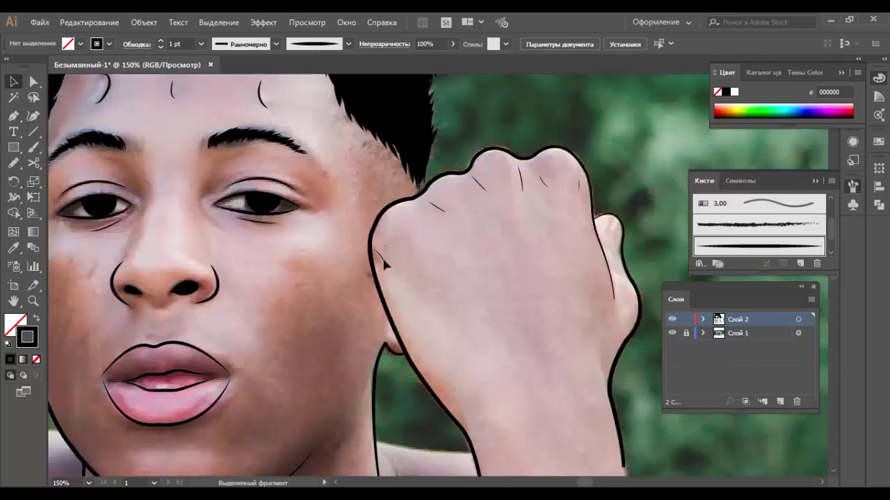
drag(509, 225, 420, 193)
drag(549, 205, 470, 186)
shift+click(578, 186)
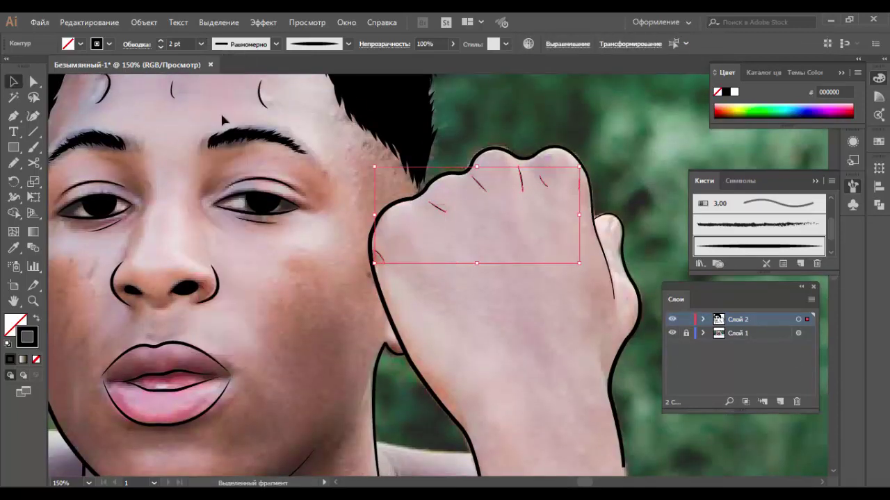
Step: Zoom into the thumb, brush a line along its inner edge, and toggle layers to compare
key(z)
drag(514, 259, 551, 259)
key(b)
key(ctrl+minus)
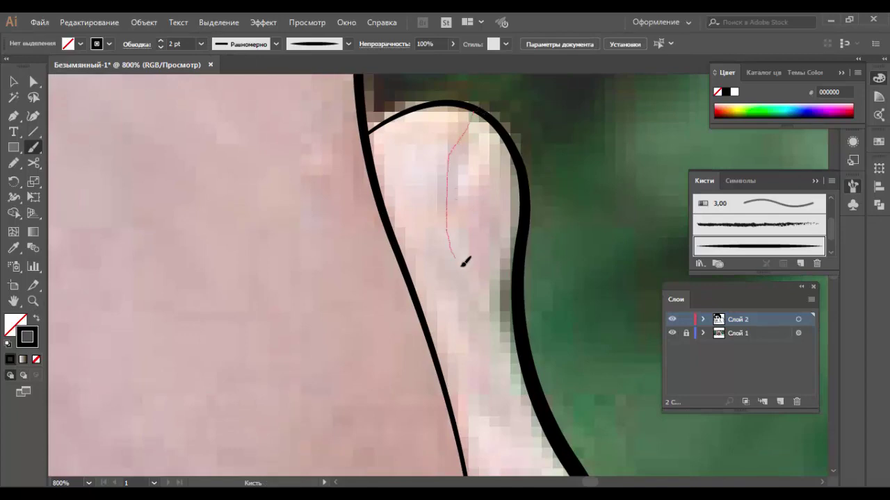
drag(461, 264, 461, 264)
key(ctrl+minus)
key(ctrl+minus)
key(ctrl+minus)
click(671, 333)
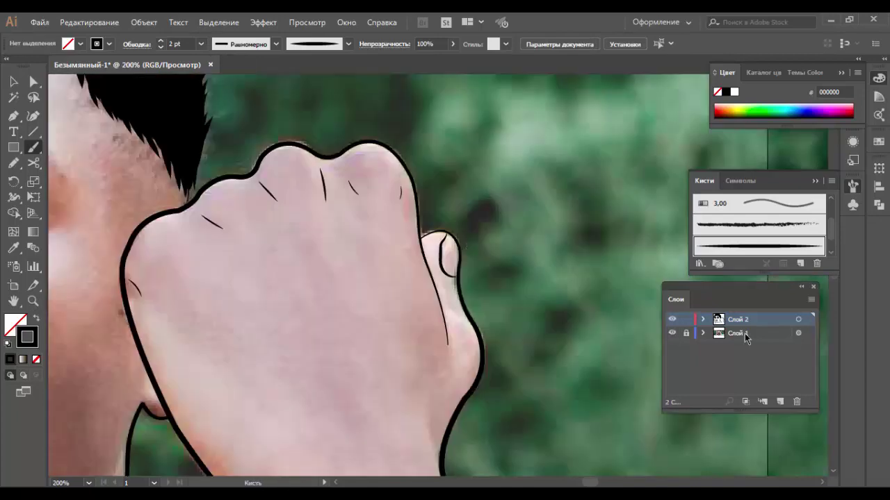
click(671, 319)
Step: Redraw the thumb's inner crease line and undo a stray brush stroke
key(ctrl+plus)
key(ctrl+plus)
key(ctrl+plus)
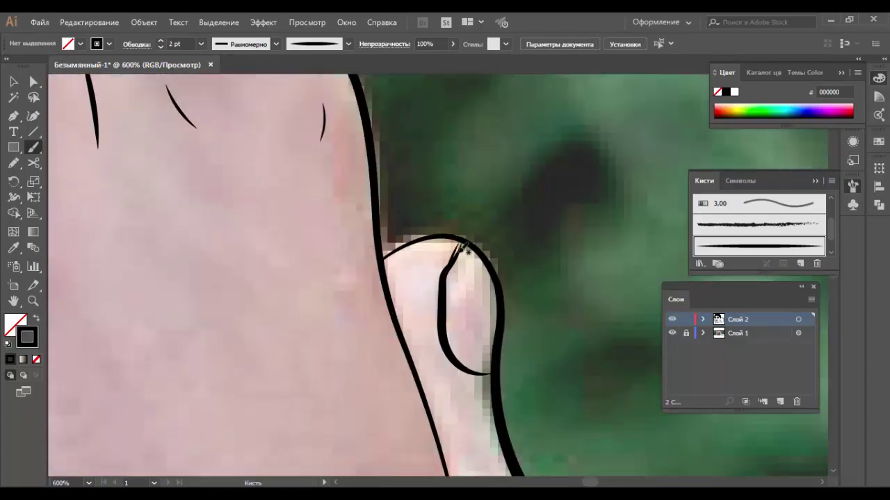
key(ctrl+3)
key(ctrl+alt+3)
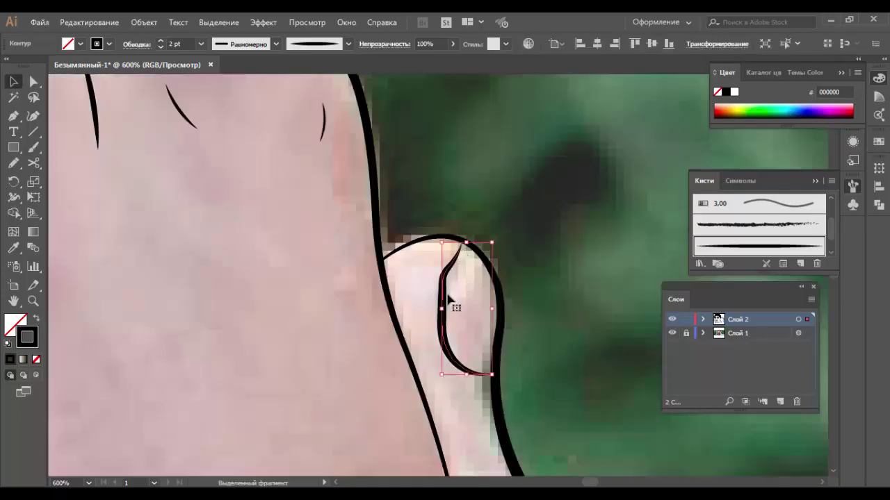
drag(487, 364, 495, 326)
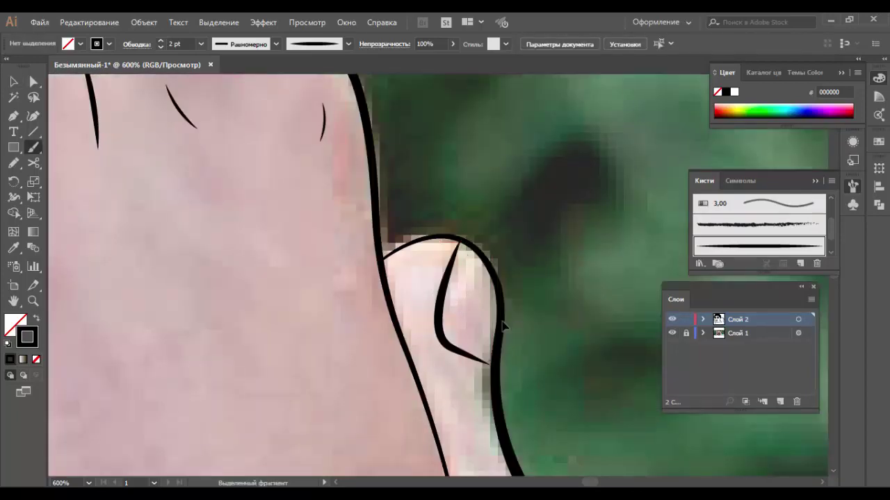
key(ctrl+minus)
key(ctrl+minus)
key(ctrl+plus)
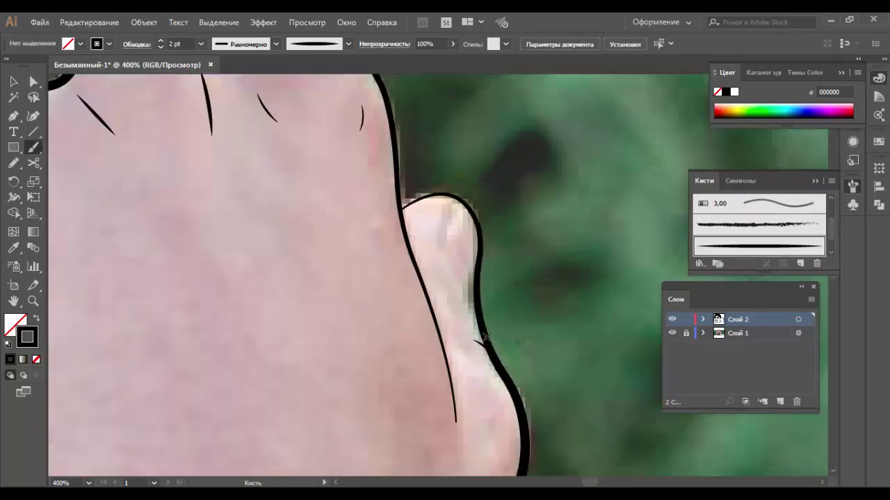
drag(471, 265, 474, 278)
key(ctrl+z)
scroll(455, 187, down, 1)
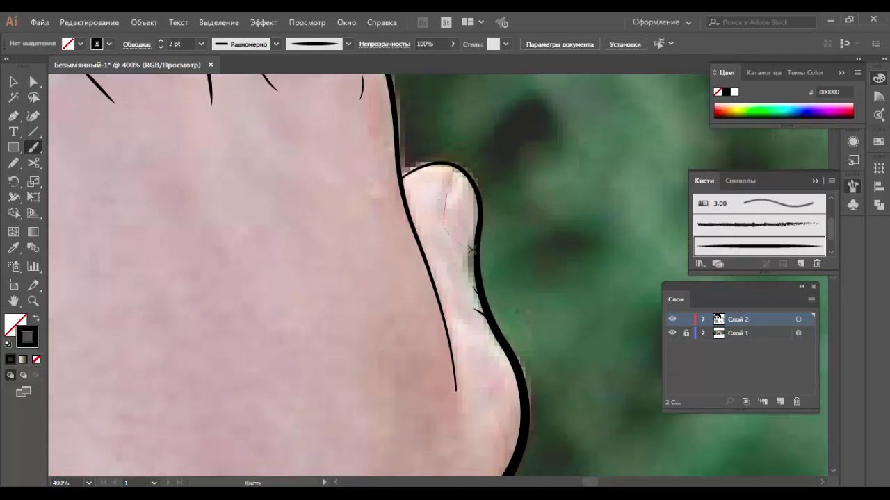
key(ctrl+1)
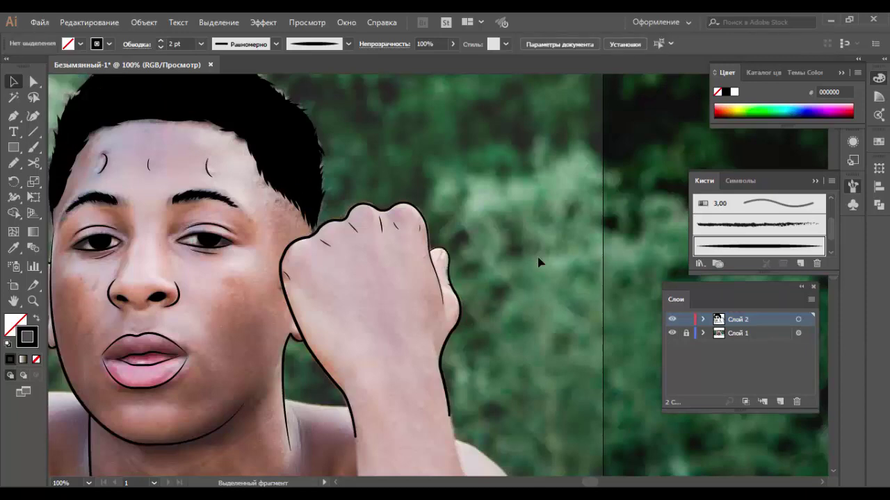
Step: Start the Pen outline at the wrist, curving over the knuckles and down the fist's side
scroll(592, 430, left, 10)
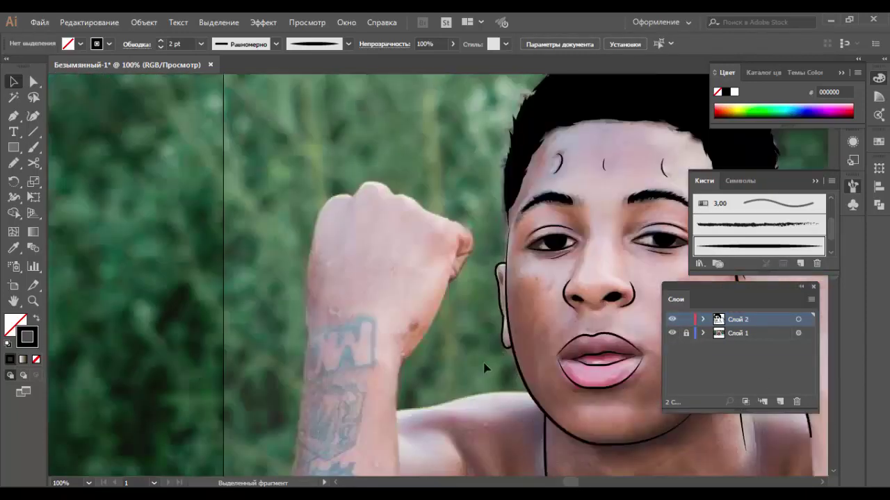
drag(487, 368, 558, 322)
key(p)
click(339, 404)
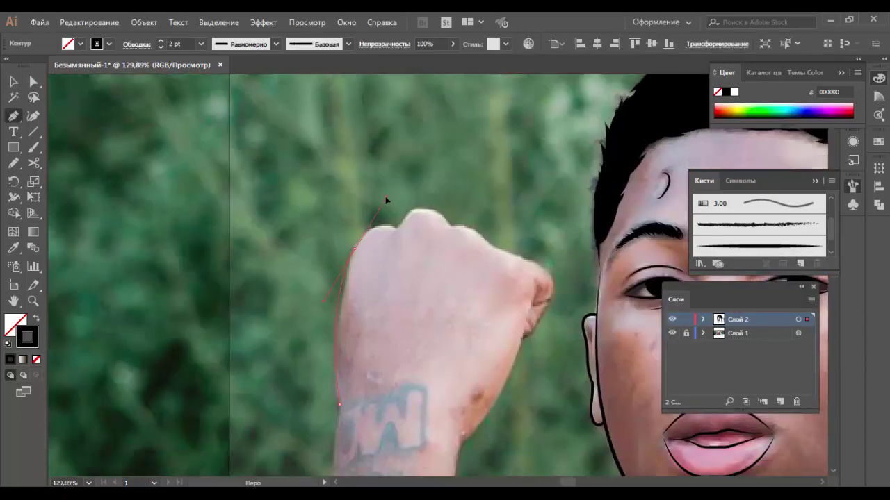
mouse_move(398, 228)
mouse_down()
mouse_move(415, 244)
mouse_move(501, 269)
mouse_up()
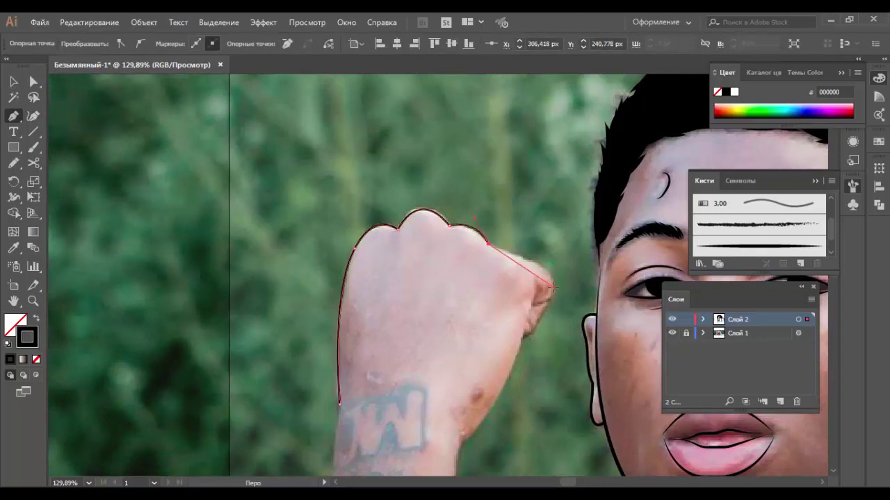
drag(556, 295, 534, 321)
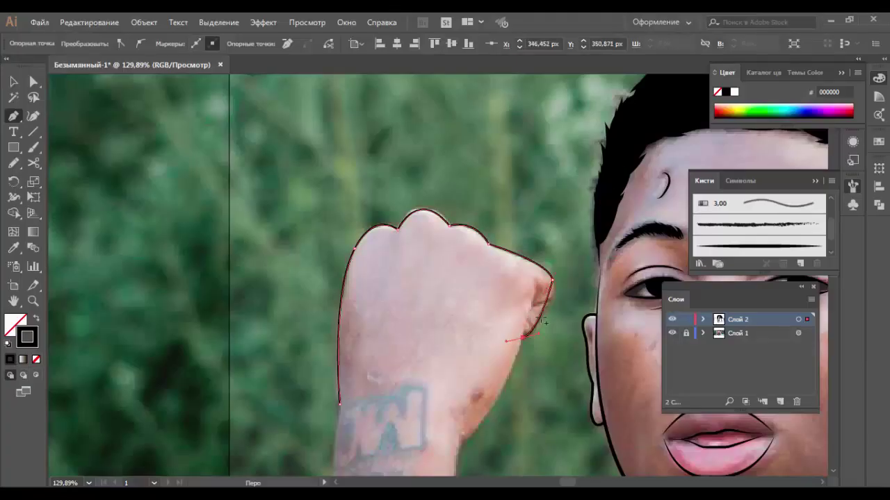
drag(521, 291, 511, 349)
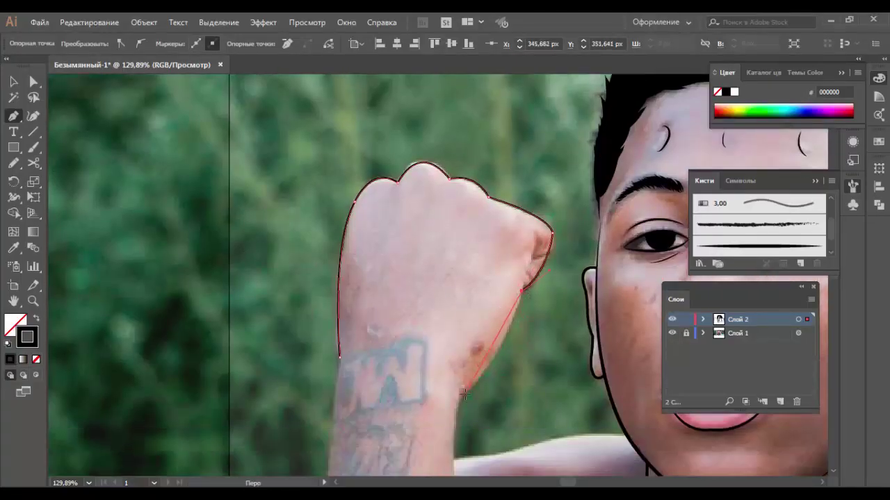
click(463, 394)
Step: Continue the outline down the forearm, then select it and set its 4 pt stroke profile
scroll(438, 376, down, 3)
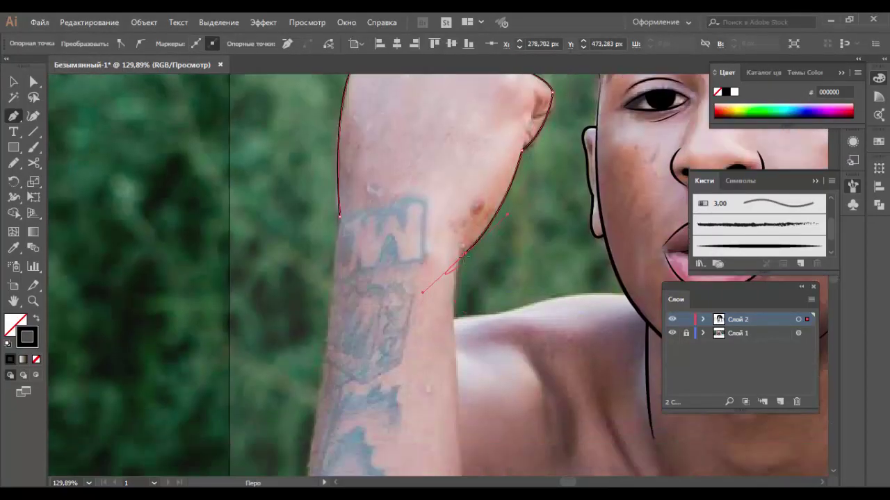
scroll(449, 327, down, 2)
drag(455, 309, 463, 403)
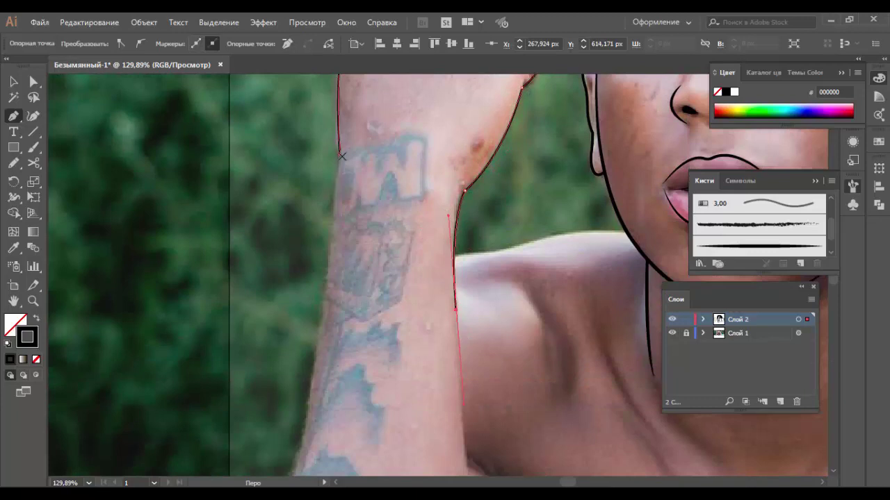
click(323, 351)
key(v)
drag(514, 252, 292, 277)
scroll(292, 276, up, 4)
click(276, 44)
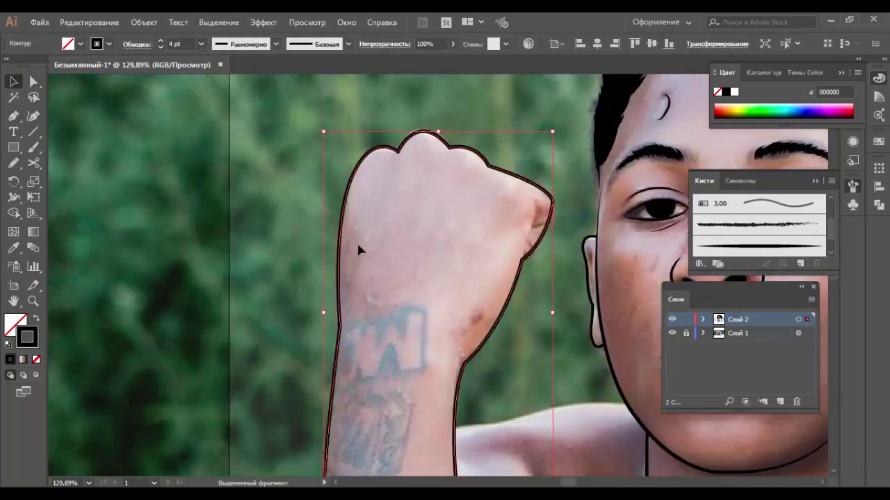
Step: Inspect the arm outline's anchor points with Direct Selection
key(a)
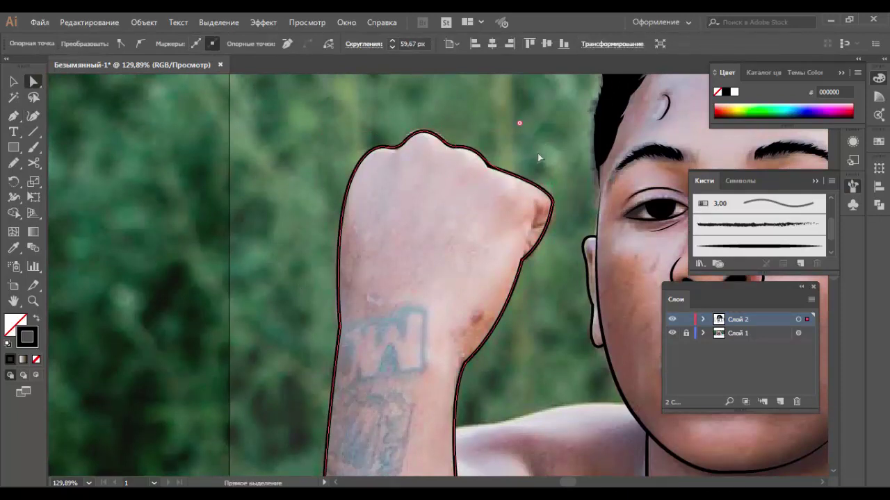
click(521, 215)
click(541, 274)
click(501, 326)
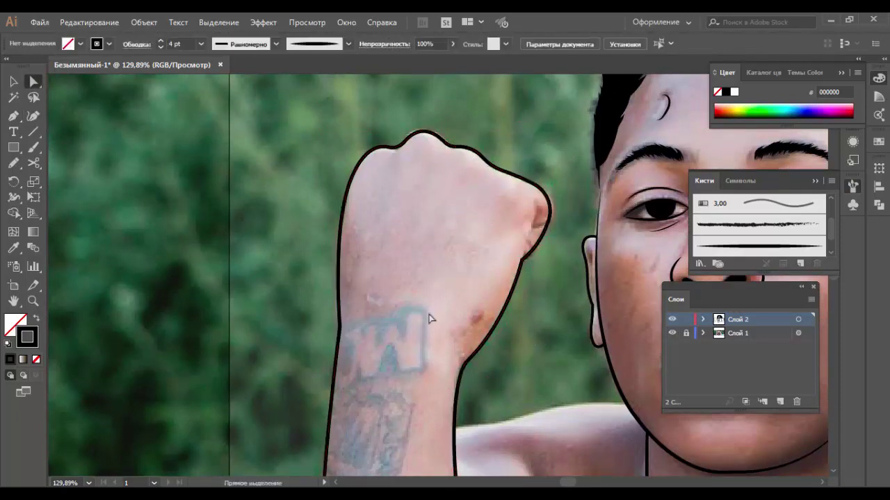
click(330, 328)
Step: Zoom into the forearm and paint a 1 pt knuckle crease on the fist
key(z)
click(542, 261)
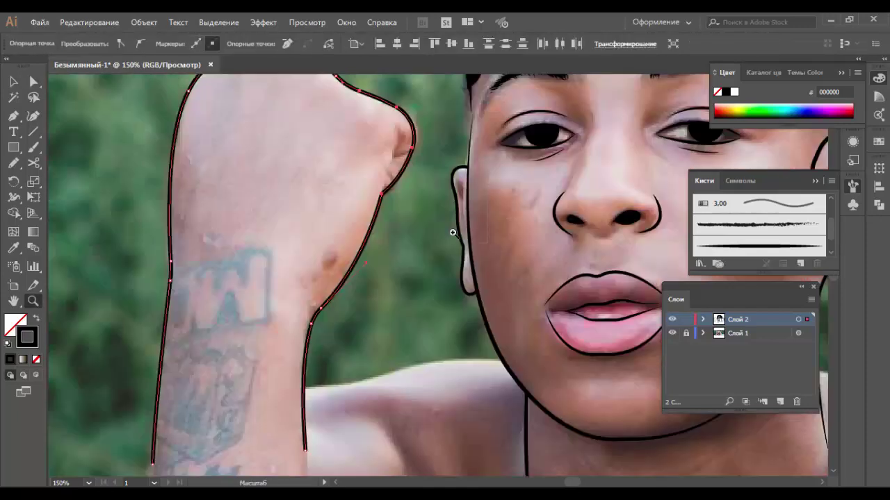
click(453, 232)
key(b)
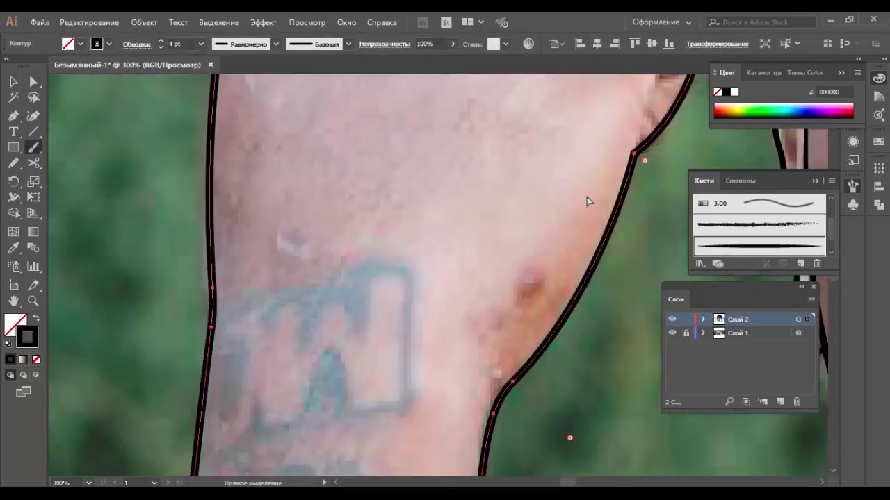
key(ctrl+minus)
key(ctrl+minus)
drag(444, 150, 432, 172)
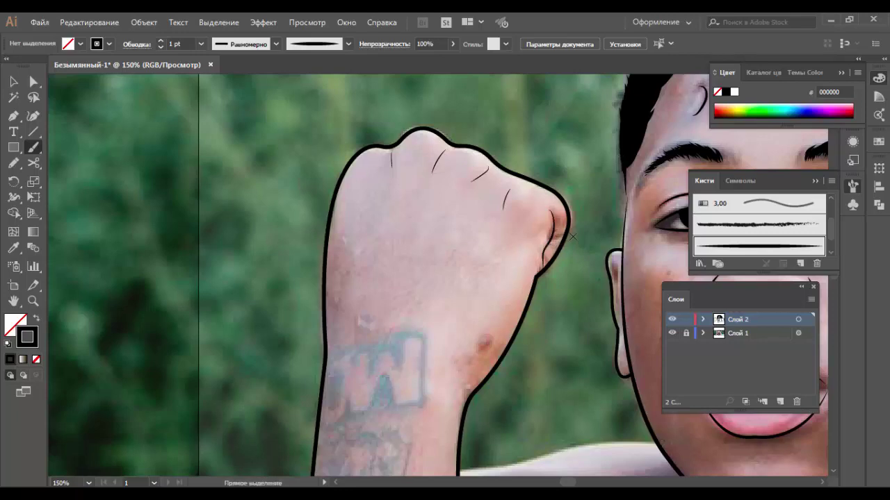
Step: Zoom in and hide the line art layer to compare the tattooed fist with the photo
scroll(572, 237, up, 1)
scroll(464, 339, up, 1)
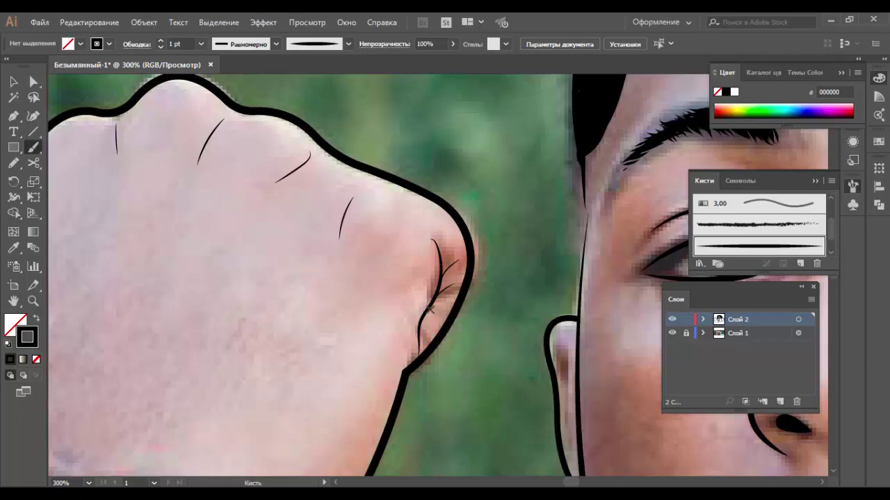
scroll(423, 327, down, 1)
click(672, 319)
click(671, 319)
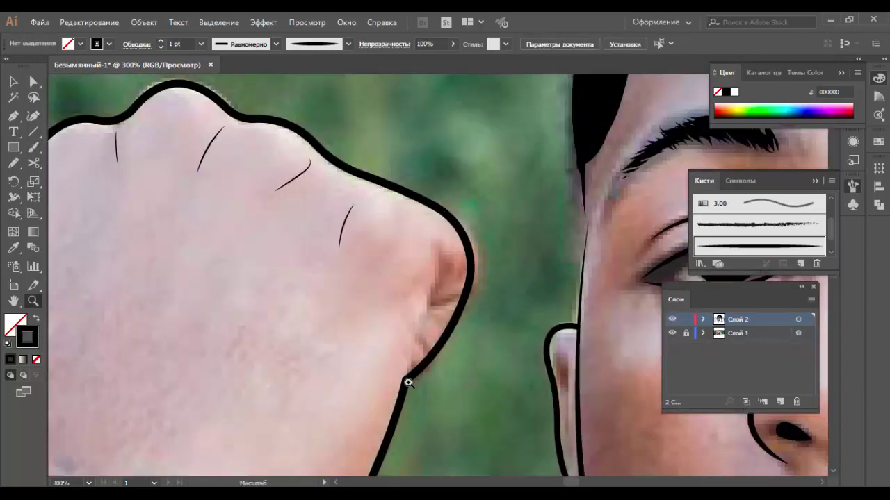
Step: Show the fist outline's anchors with Direct Selection, then zoom out to the whole drawing
key(a)
click(408, 382)
key(ctrl+minus)
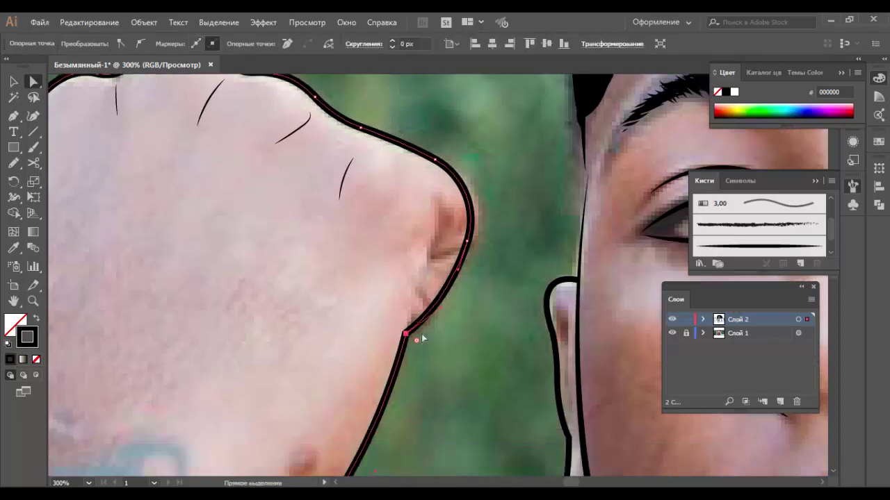
click(516, 314)
key(ctrl+minus)
key(ctrl+minus)
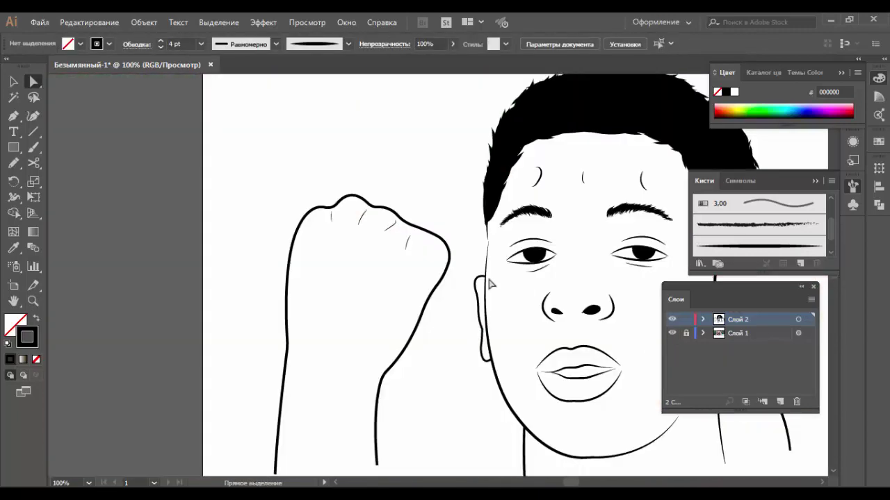
Step: Toggle the photo layer and zoom in close on the fist's side outline
click(672, 333)
key(ctrl+minus)
key(ctrl+minus)
key(ctrl+plus)
key(ctrl+plus)
key(ctrl+plus)
key(ctrl+plus)
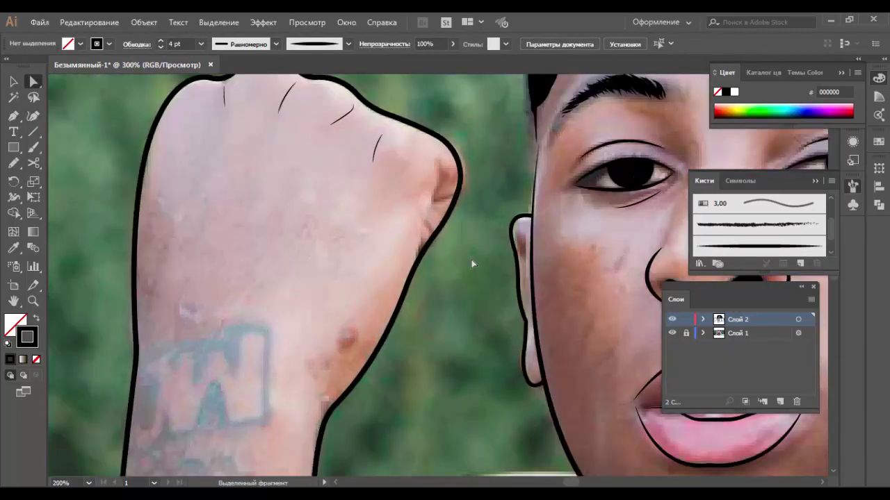
key(ctrl+plus)
click(436, 244)
click(462, 247)
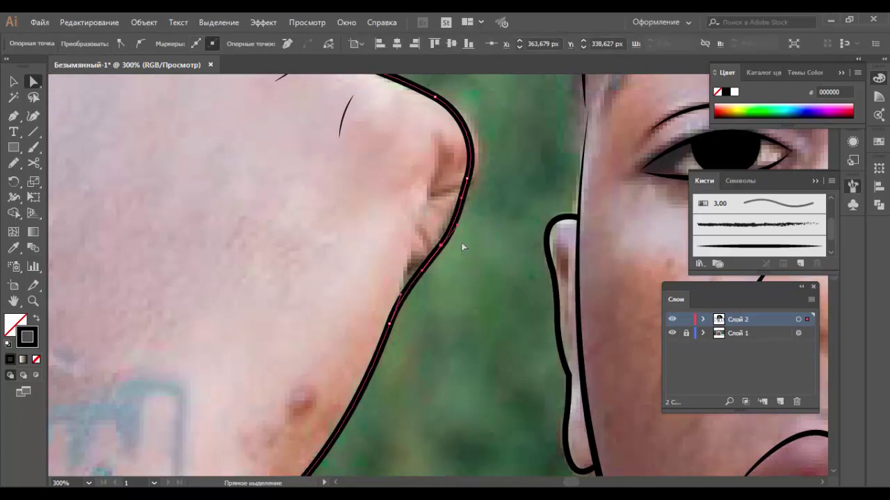
Step: Draw a curved fold line with the Pen tool inside the fist's right edge
key(p)
click(401, 295)
drag(429, 189, 437, 144)
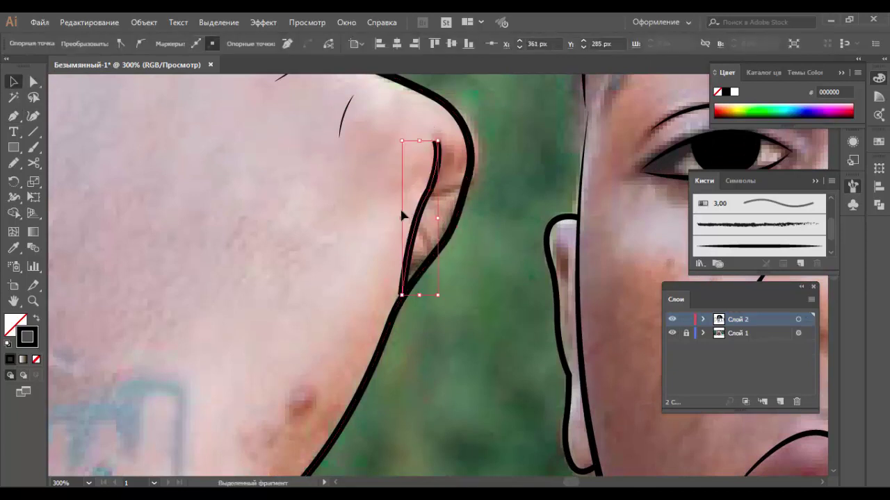
key(a)
click(401, 298)
Step: Give the new fold line a tapered width profile
key(v)
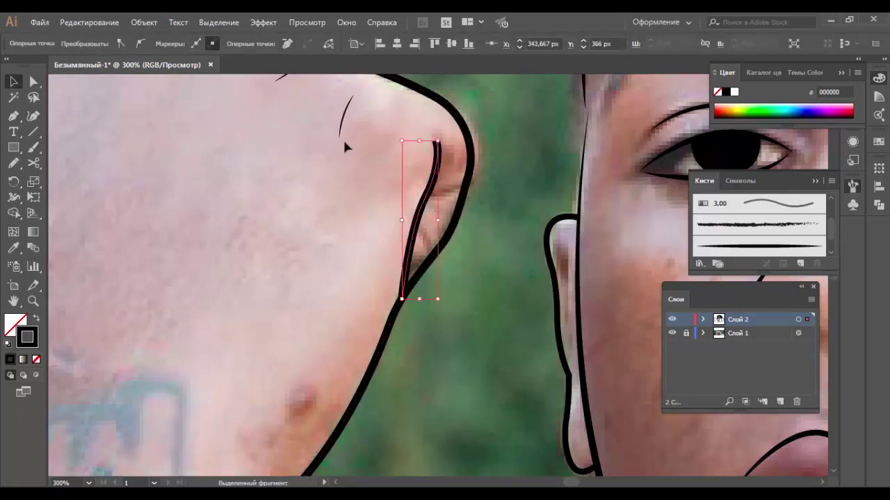
click(275, 44)
click(238, 123)
click(391, 278)
scroll(392, 278, up, 1)
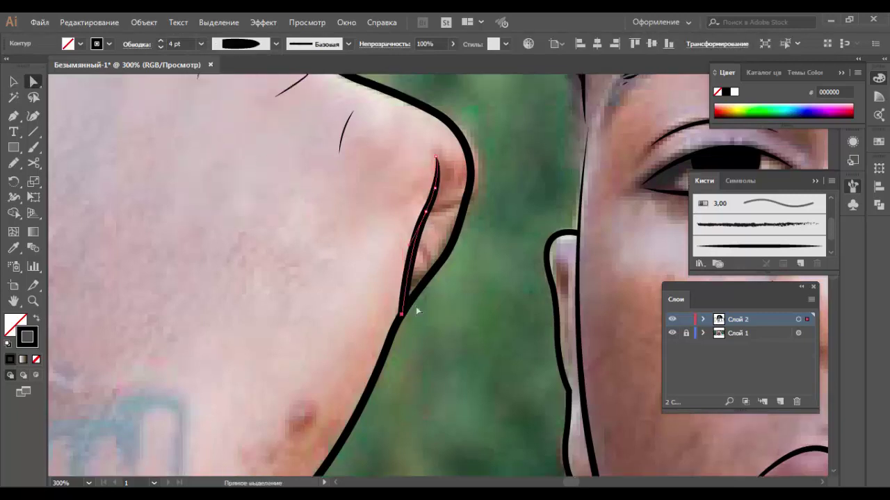
click(411, 275)
Step: Reshape the lower part of the fold line by dragging its anchor
key(p)
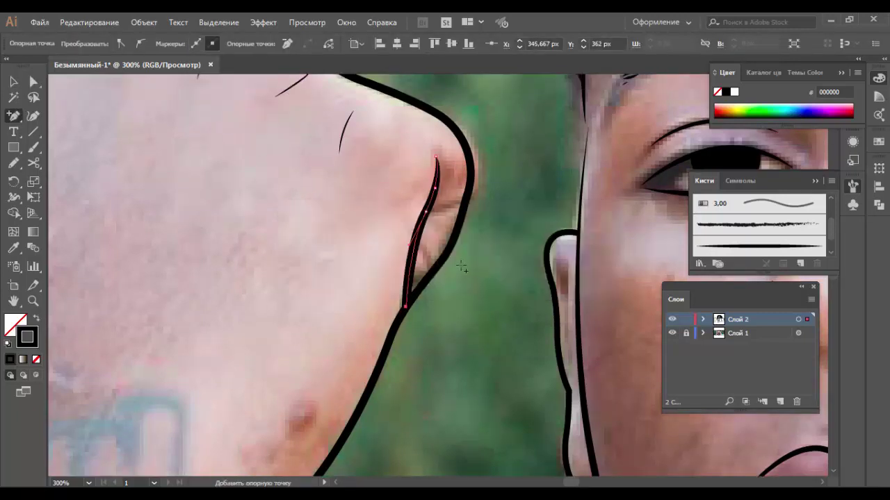
key(v)
key(a)
click(413, 260)
drag(413, 260, 403, 262)
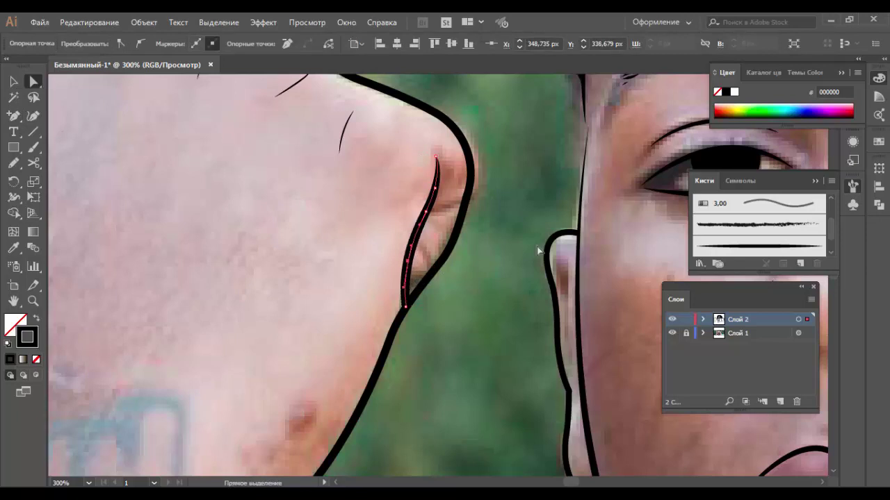
click(425, 296)
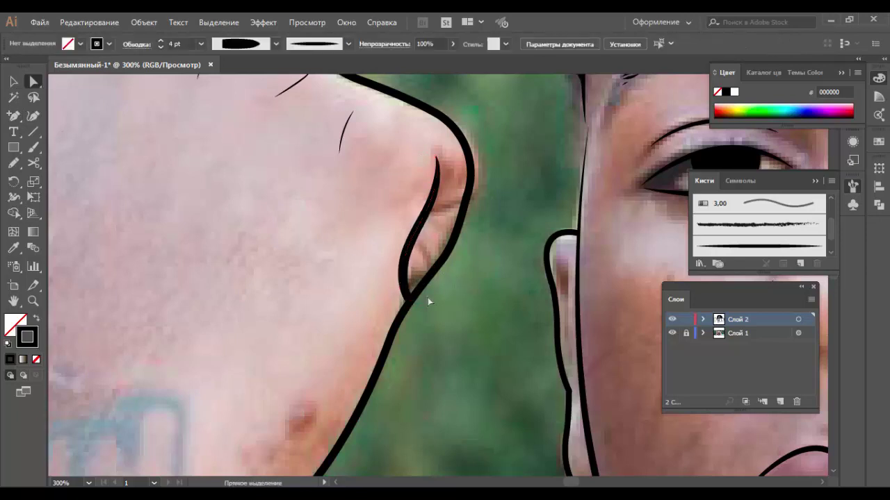
click(506, 260)
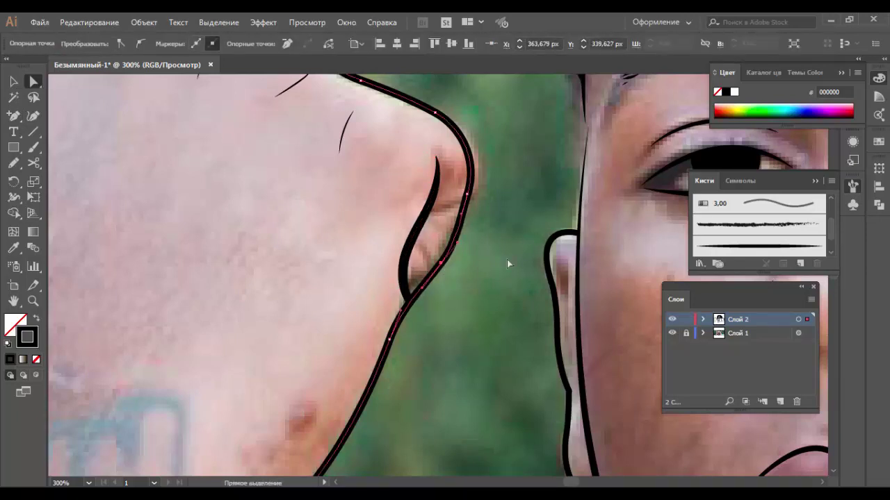
Step: Paint a small brush stroke near the fist's fold and set it to 3 pt
scroll(507, 259, up, 2)
key(b)
drag(463, 231, 433, 244)
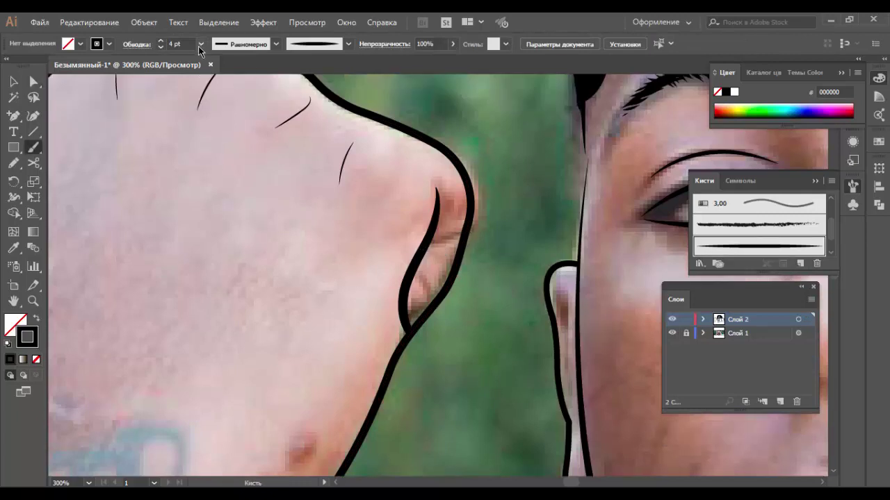
click(200, 44)
click(216, 132)
key(ctrl+1)
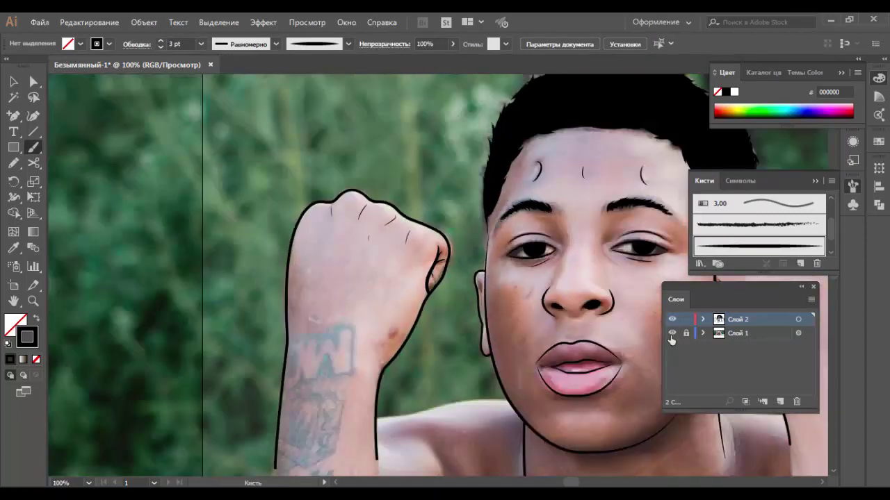
Step: Toggle the outline and photo layers and select the black fold path to check it
click(672, 319)
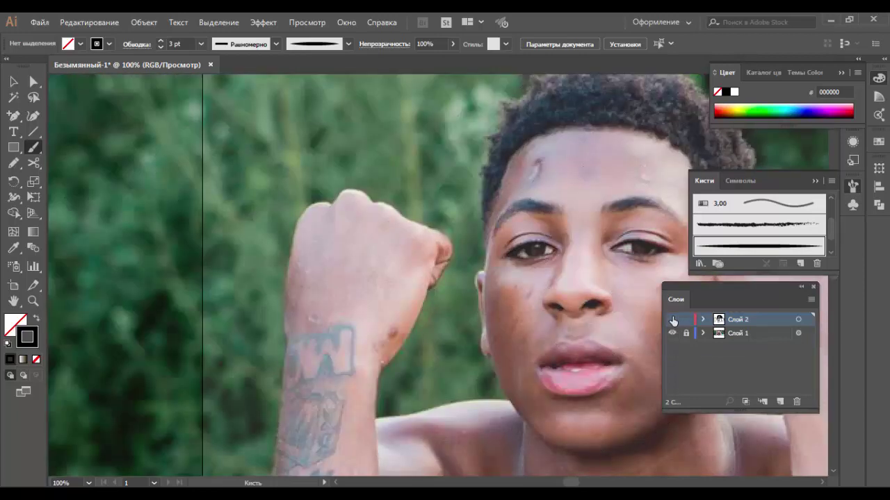
click(672, 319)
click(672, 333)
scroll(467, 339, up, 4)
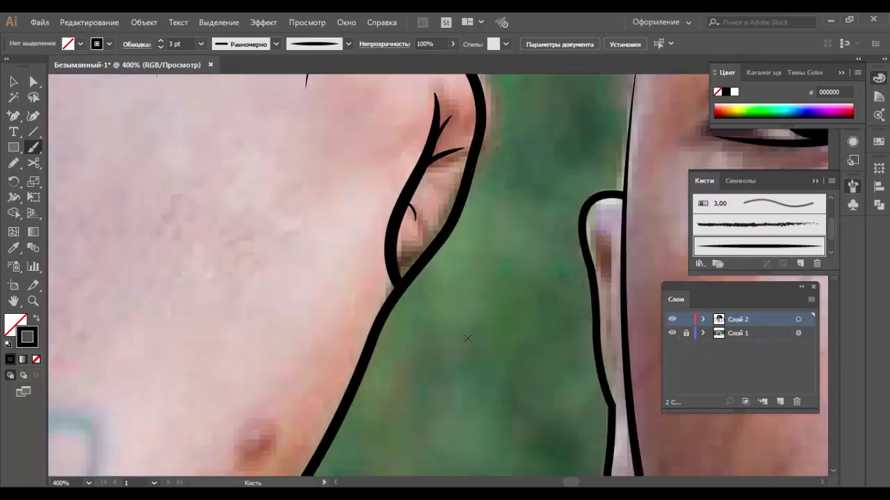
key(a)
click(394, 298)
Step: Zoom out to the fist and face and select the knuckle curve on the fist outline
key(p)
key(ctrl+minus)
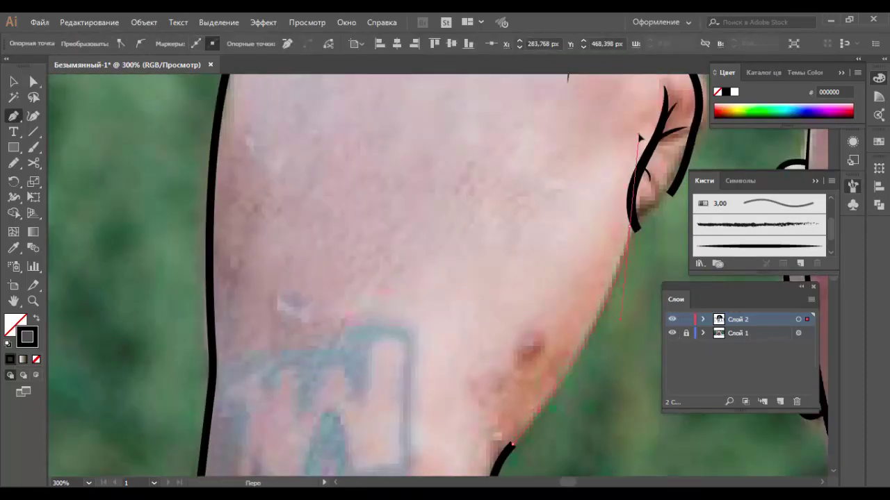
key(ctrl+minus)
key(a)
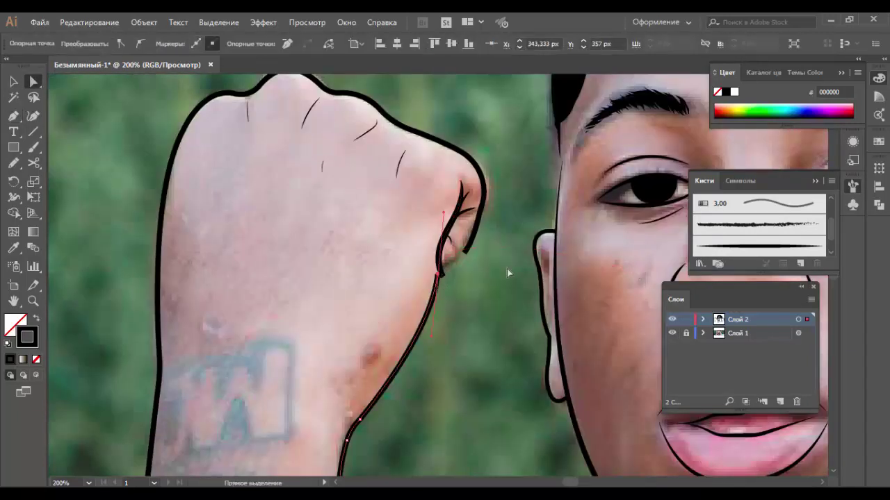
click(487, 297)
scroll(459, 295, up, 1)
key(p)
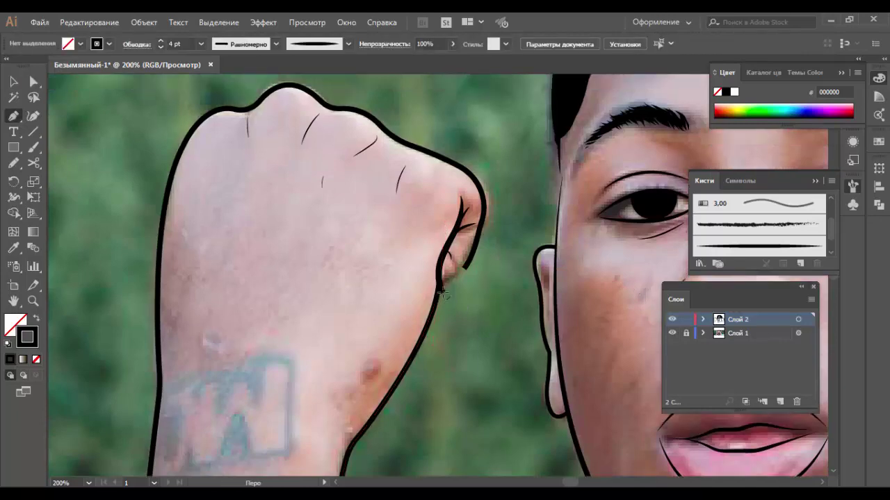
click(444, 294)
key(a)
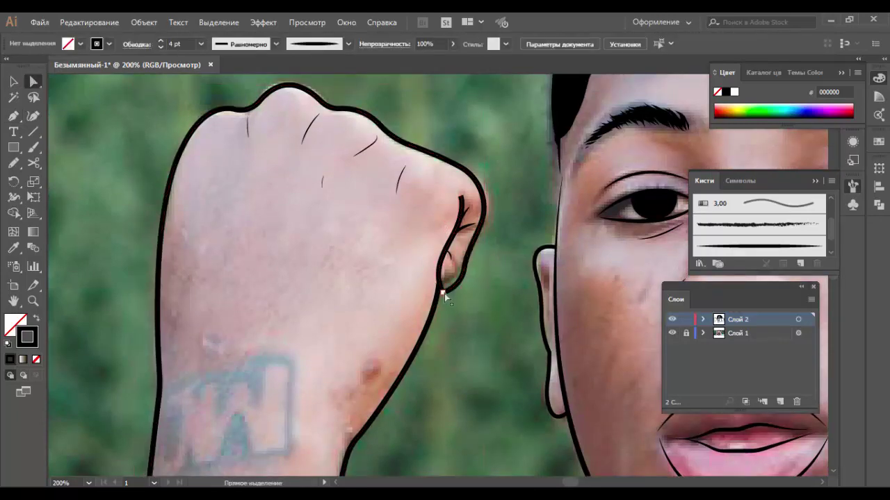
click(444, 294)
Step: Inspect the anchors of the fist outline and the inner fold path against the photo
click(479, 303)
click(671, 333)
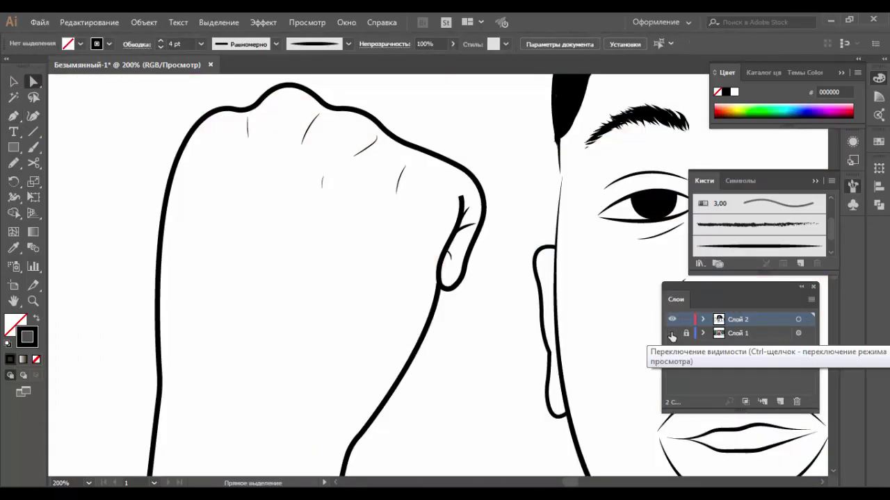
click(453, 289)
click(467, 270)
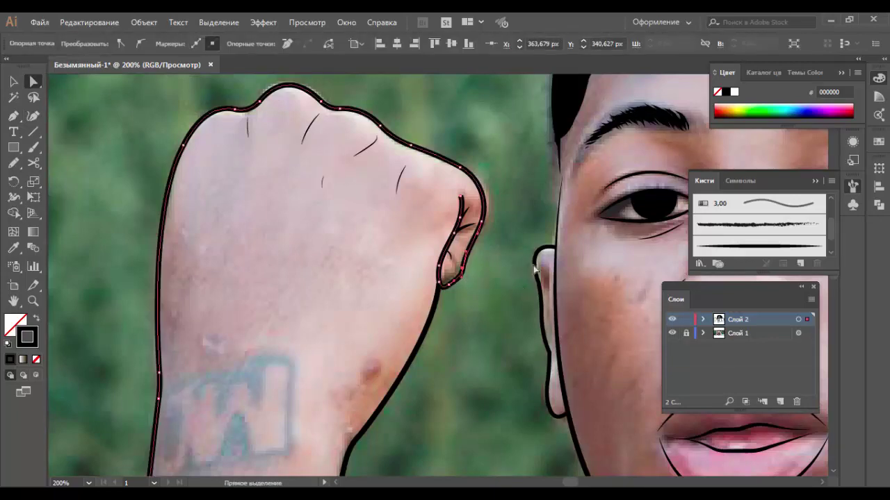
key(ctrl+plus)
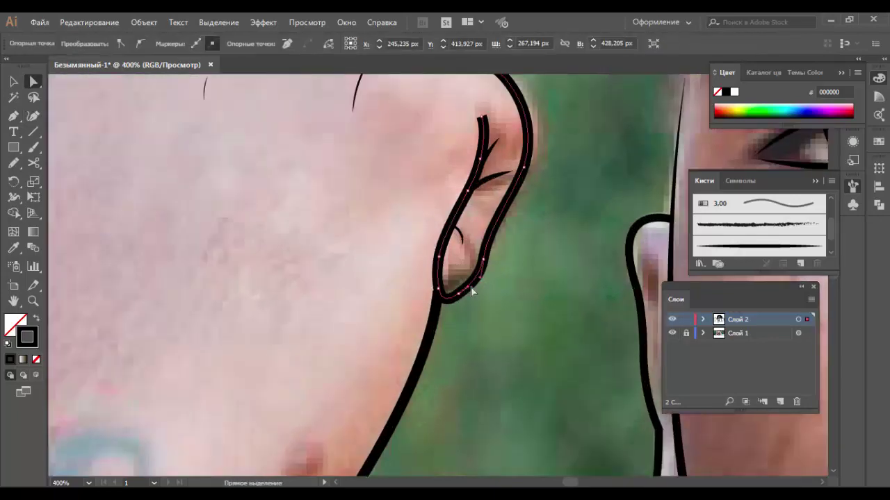
click(482, 261)
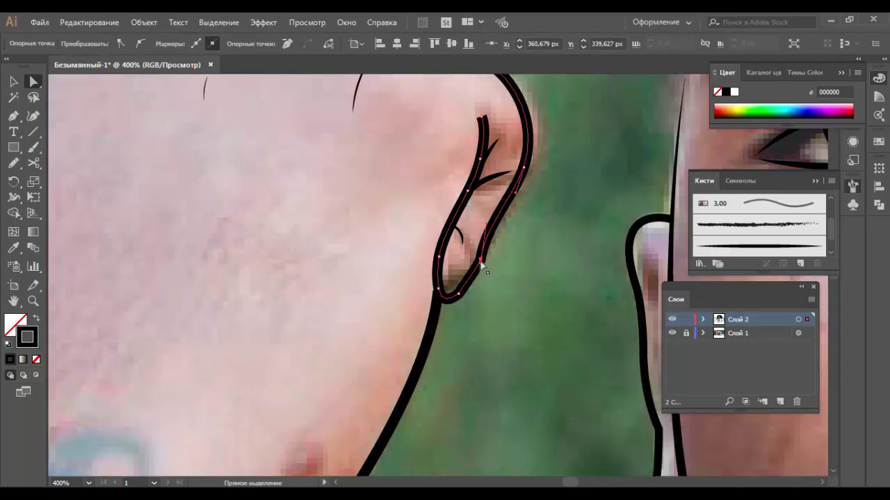
click(542, 267)
key(ctrl+minus)
key(ctrl+minus)
key(ctrl+minus)
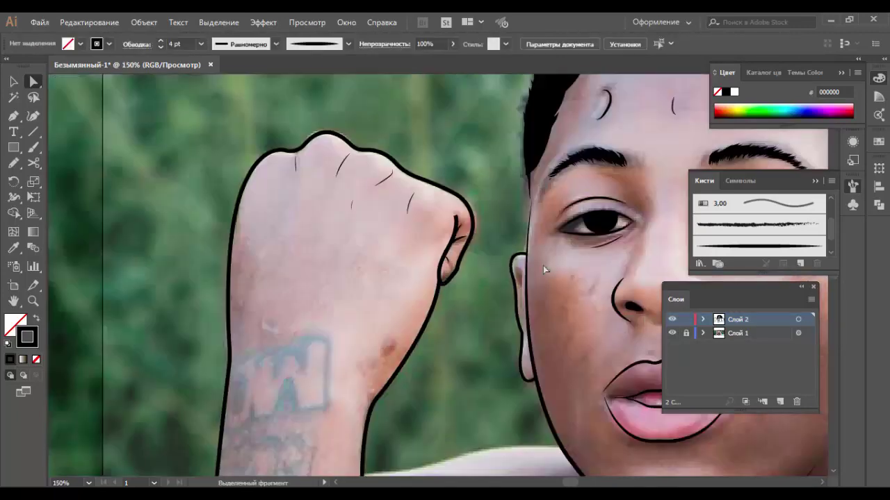
Step: Toggle the photo and outline layers and zoom in and out on the fold to compare
click(672, 334)
click(672, 333)
click(672, 320)
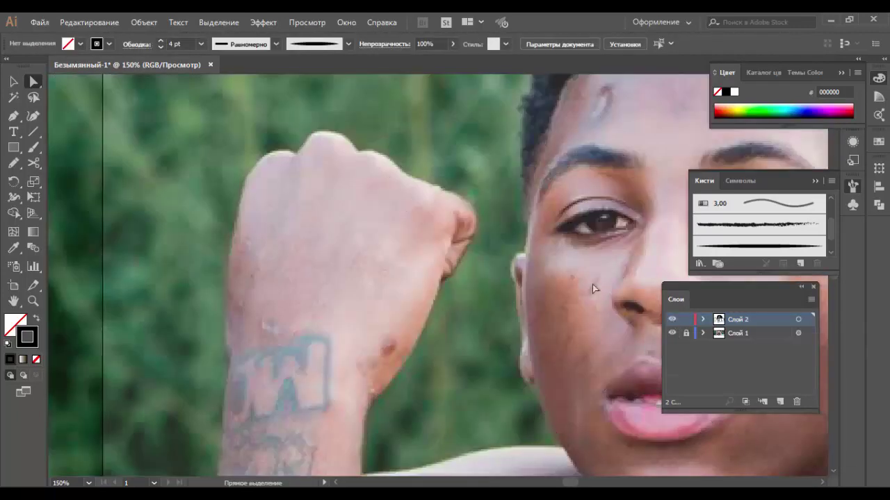
click(672, 319)
click(672, 319)
key(ctrl+plus)
key(ctrl+plus)
key(ctrl+plus)
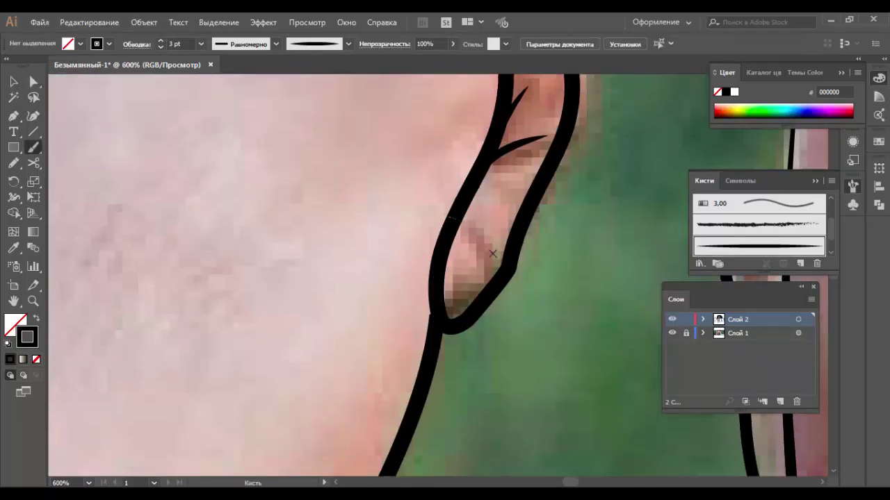
key(ctrl+minus)
key(ctrl+minus)
key(ctrl+minus)
Step: Select both knuckle strokes and set their stroke weight to 2 pt
key(ctrl+minus)
key(v)
click(322, 217)
drag(411, 226, 274, 193)
click(201, 43)
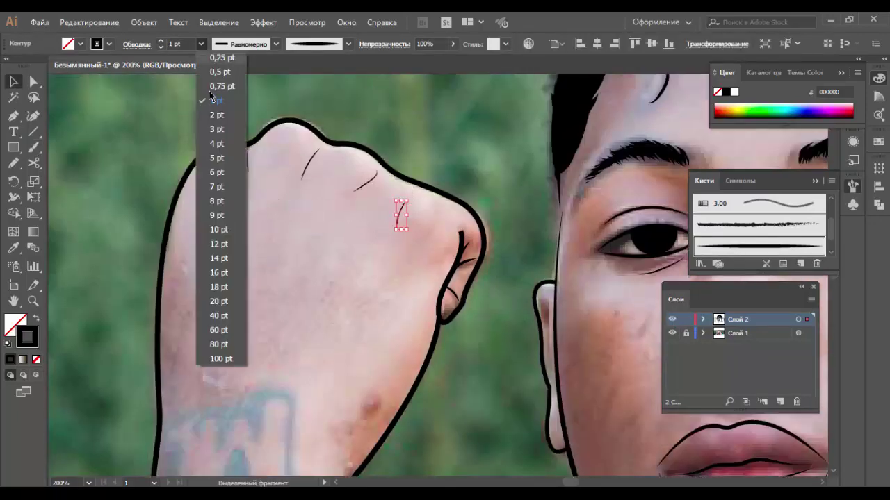
drag(240, 168, 367, 181)
click(201, 45)
click(222, 118)
click(408, 114)
key(ctrl+minus)
key(ctrl+minus)
key(ctrl+minus)
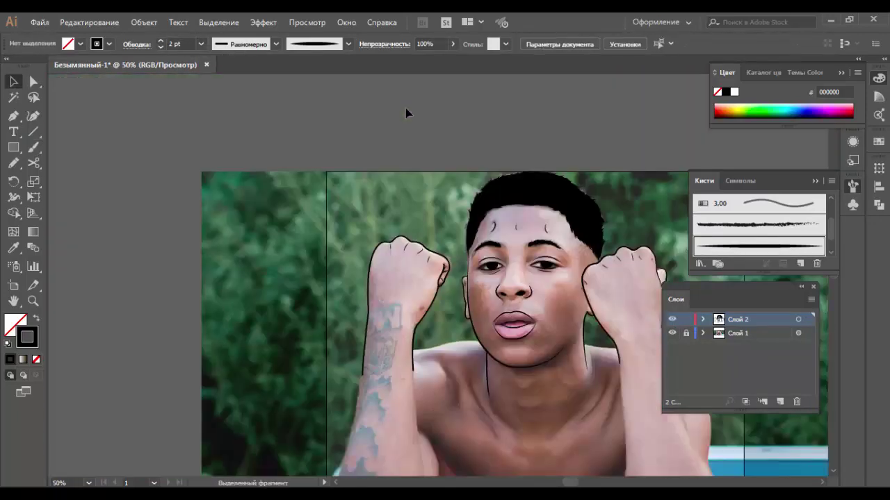
Step: Undo the stray brush stroke and paint a wavy tattoo edge across the forearm with the Базовая brush
click(672, 334)
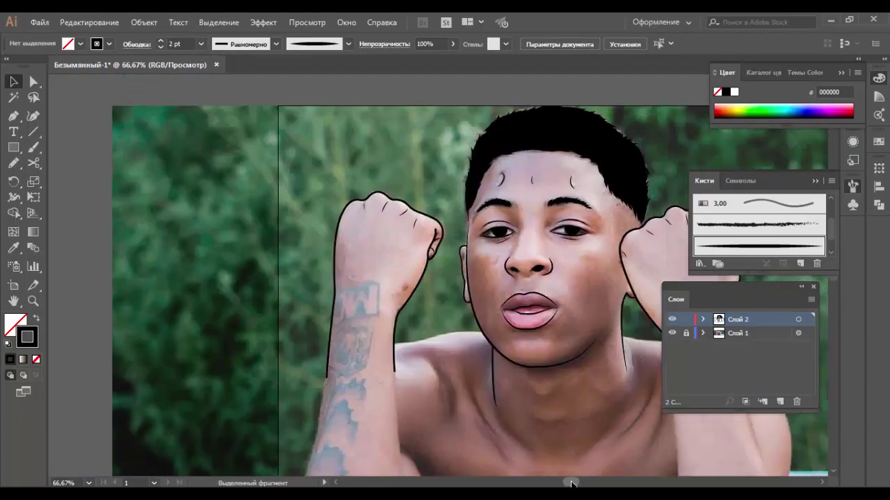
scroll(584, 298, down, 2)
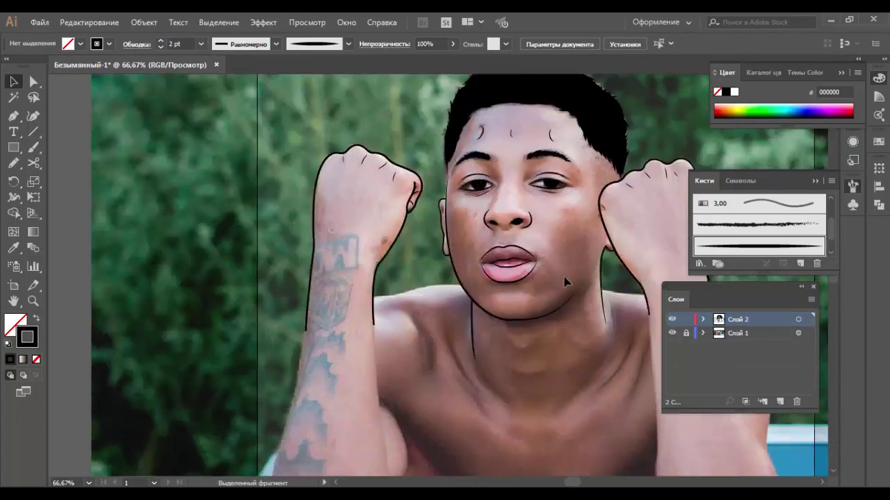
scroll(534, 304, down, 2)
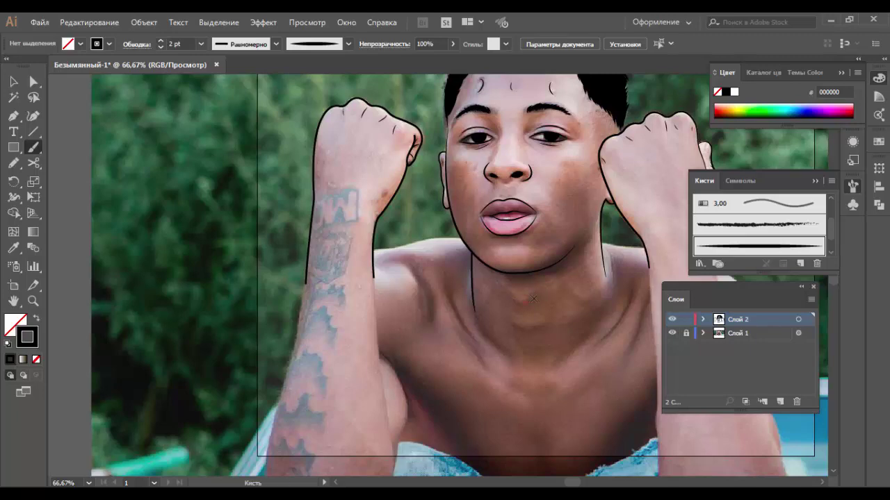
scroll(389, 292, up, 2)
scroll(390, 292, up, 1)
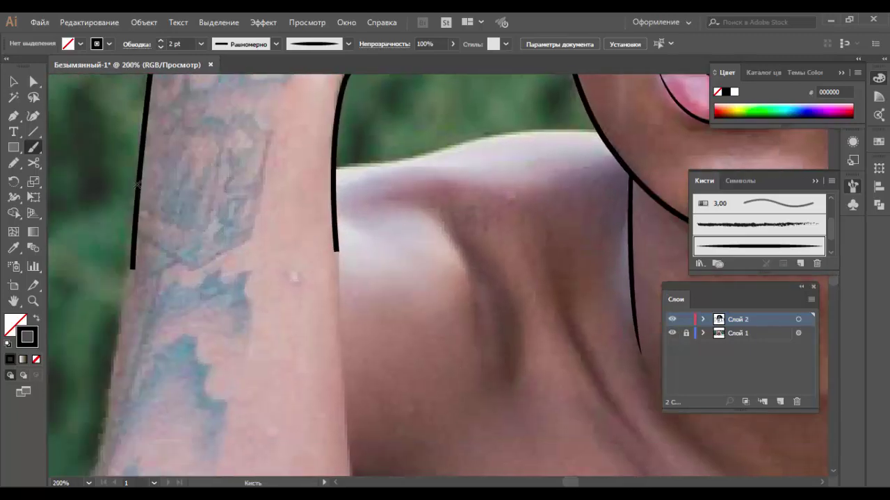
key(ctrl+z)
click(316, 44)
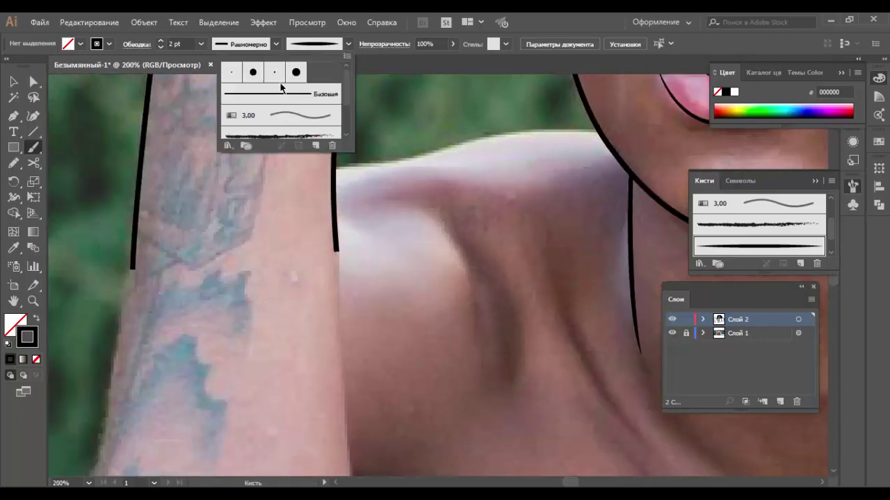
click(302, 85)
drag(132, 269, 337, 251)
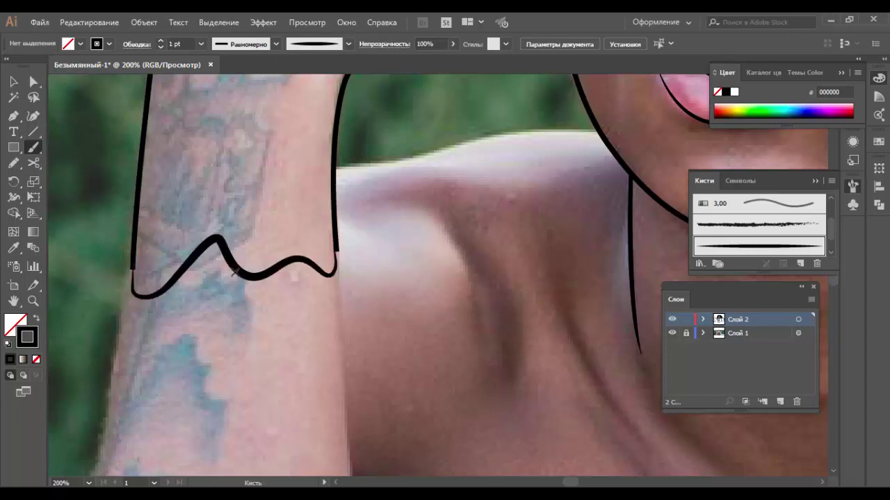
Step: Apply tapered width profiles to the new edge and the whole left arm outline
scroll(535, 394, down, 2)
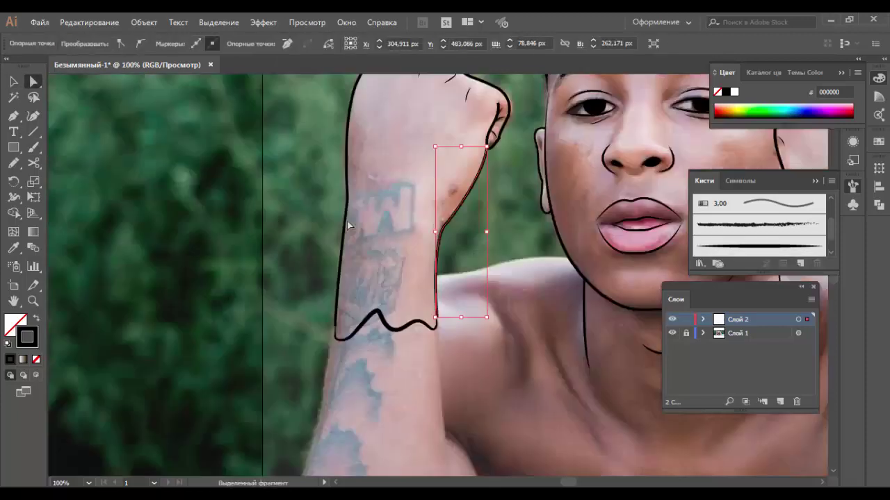
key(v)
click(276, 44)
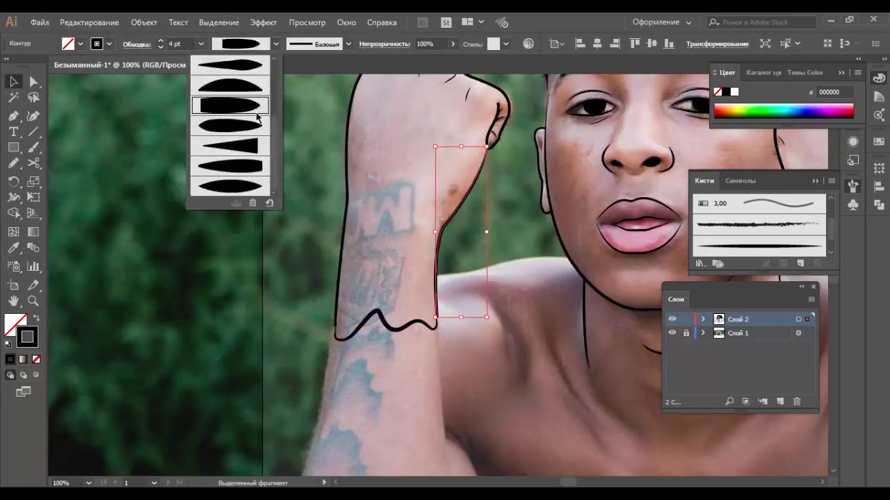
click(235, 93)
click(391, 164)
click(346, 174)
click(275, 43)
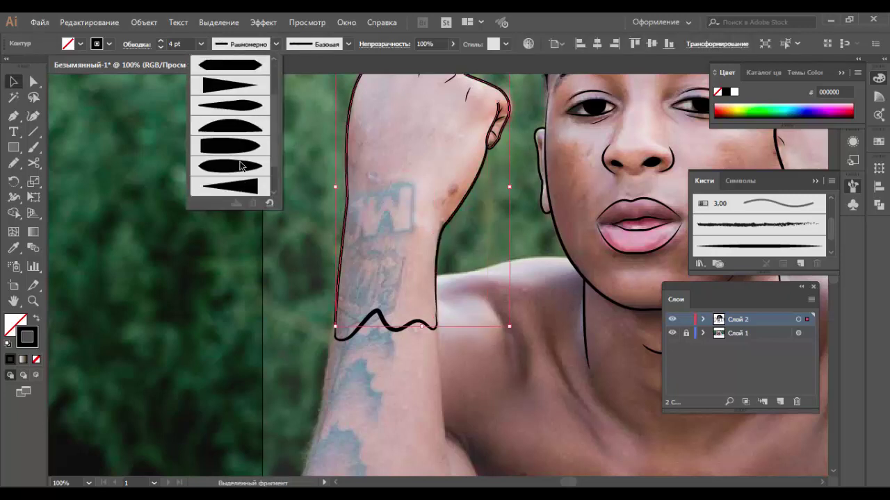
click(248, 166)
scroll(470, 225, up, 2)
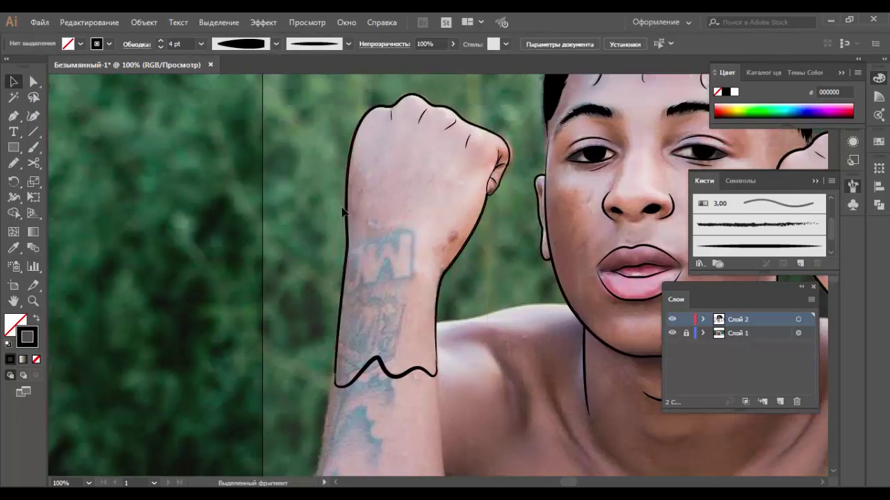
click(275, 44)
click(248, 129)
Step: Zoom into the left wrist drip, inspect its anchors, then fit the artboard and toggle the photo
key(z)
click(529, 229)
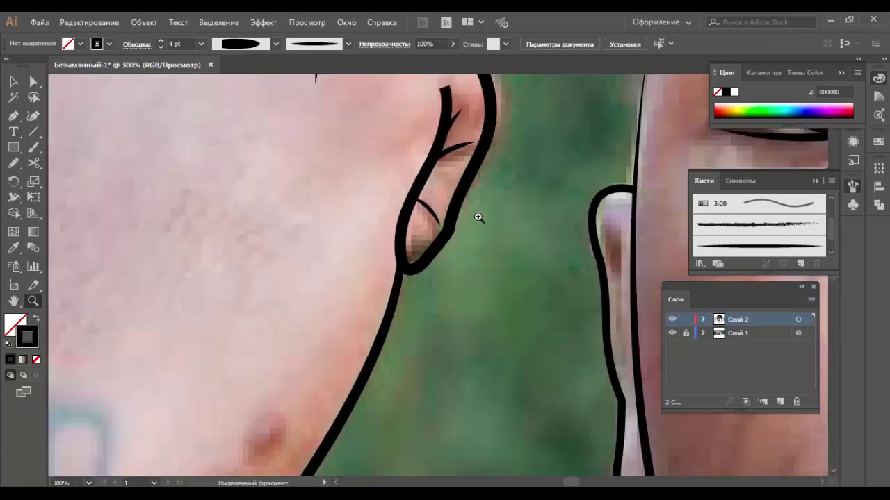
mouse_move(477, 219)
mouse_down()
mouse_move(376, 311)
mouse_move(326, 320)
mouse_up()
key(a)
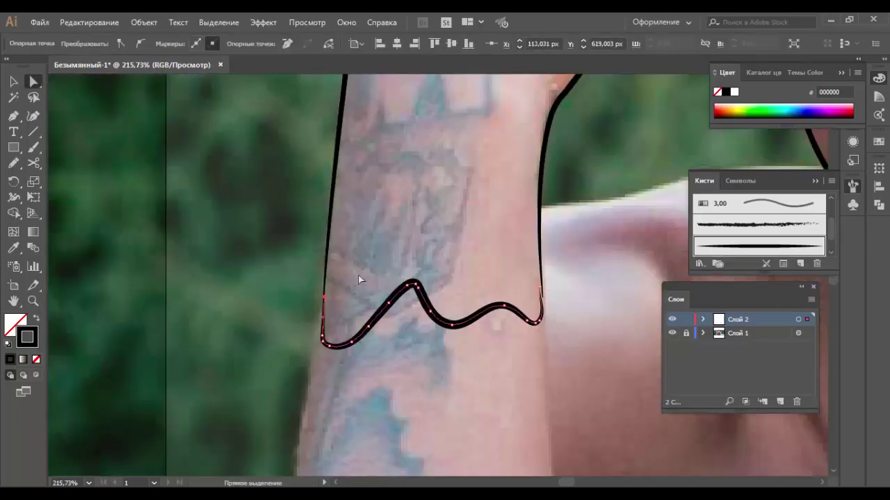
click(542, 300)
click(560, 261)
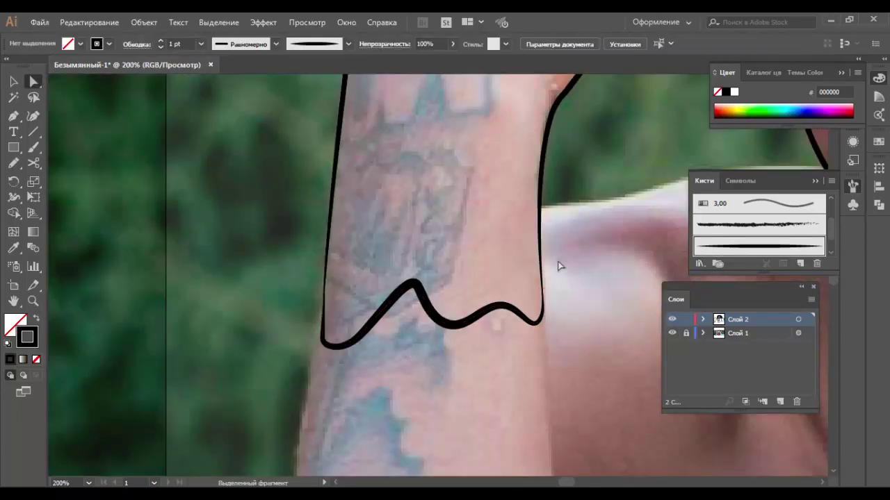
key(ctrl+0)
click(671, 333)
Step: Zoom in on the right forearm and check the right arm outline's width profile
key(z)
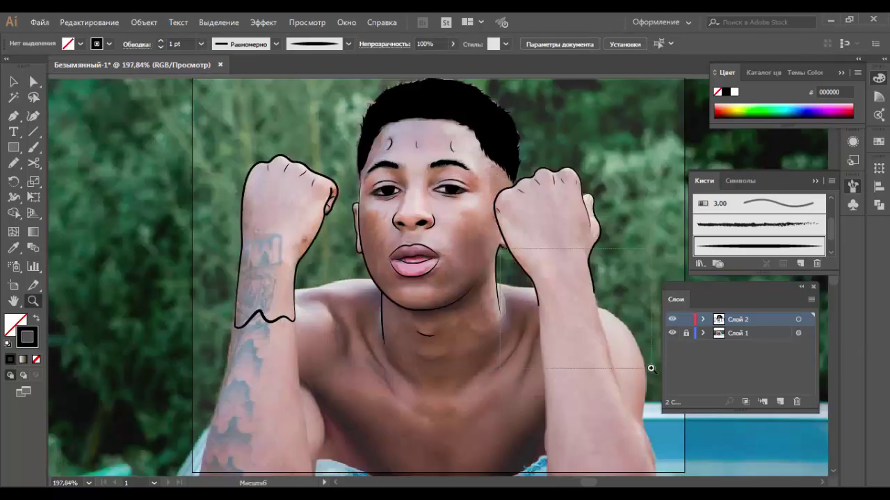
drag(559, 283, 417, 294)
key(v)
click(505, 318)
scroll(396, 229, up, 3)
click(276, 43)
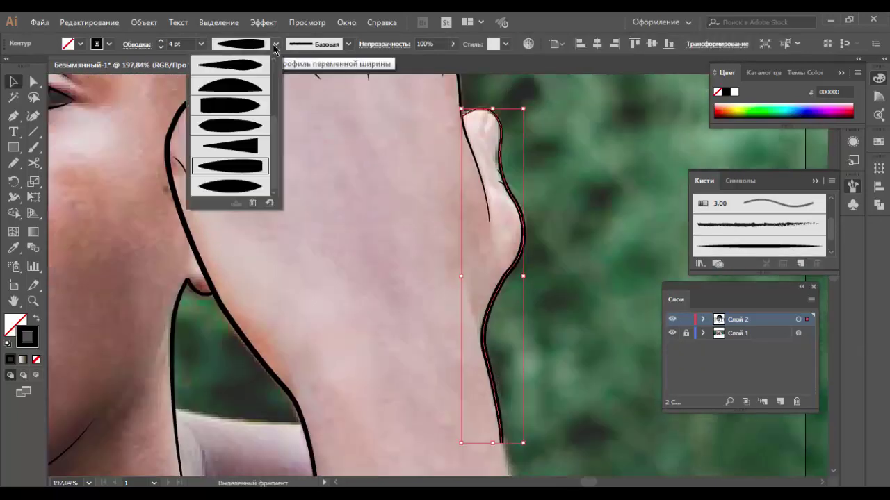
click(448, 154)
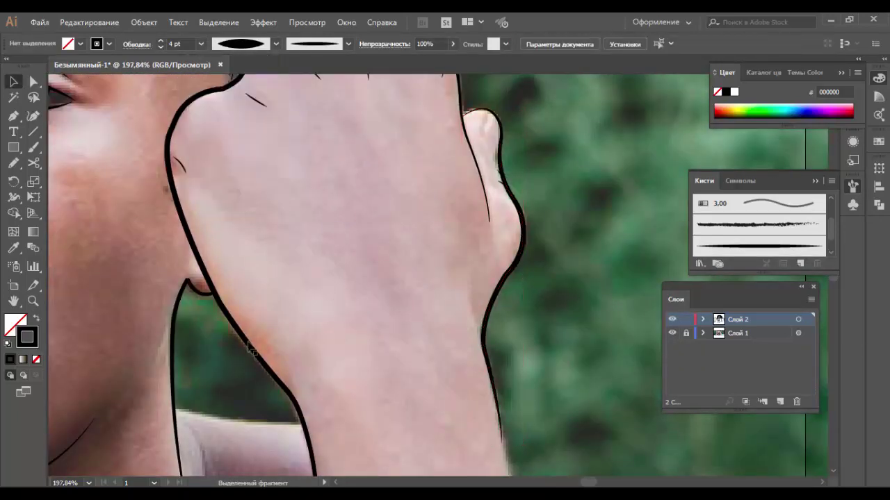
Step: Paint a wavy drip line across the right wrist with a tapered brush
key(b)
click(276, 44)
scroll(554, 152, down, 3)
scroll(312, 306, down, 3)
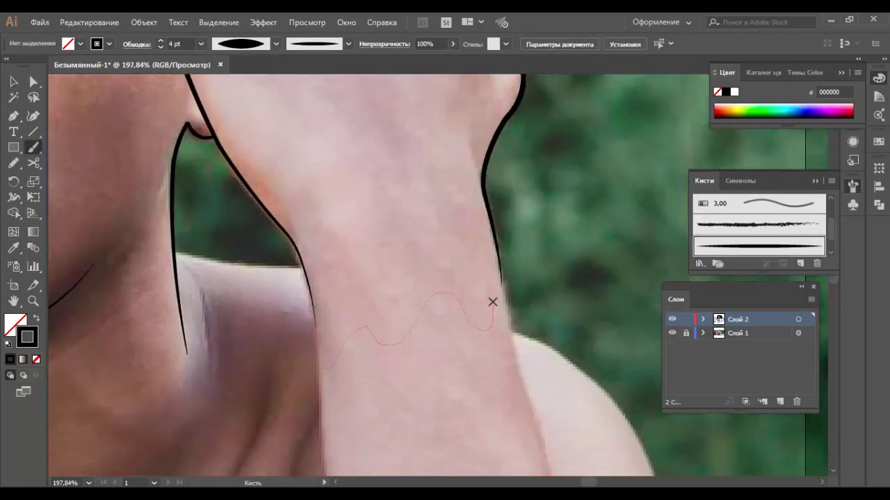
drag(492, 302, 501, 276)
Step: Delete the spike anchor from the drip path, check its shape, and zoom out
key(a)
click(363, 324)
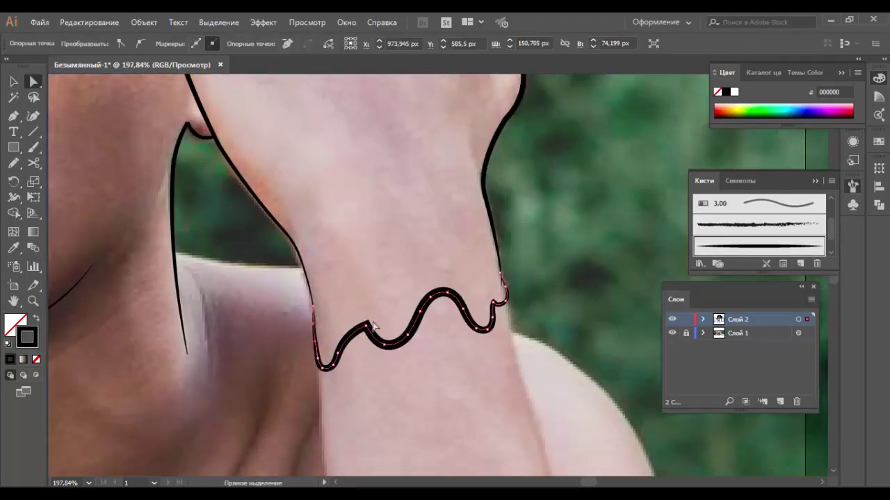
click(370, 312)
click(362, 350)
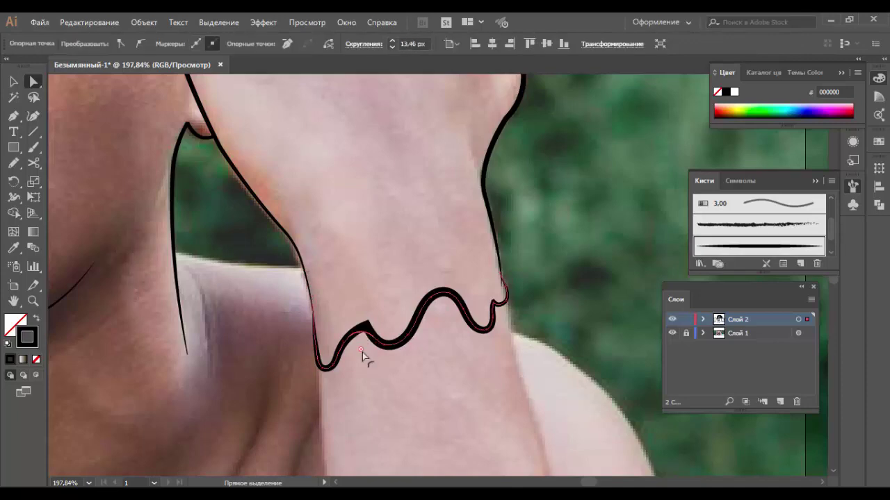
key(Delete)
click(506, 289)
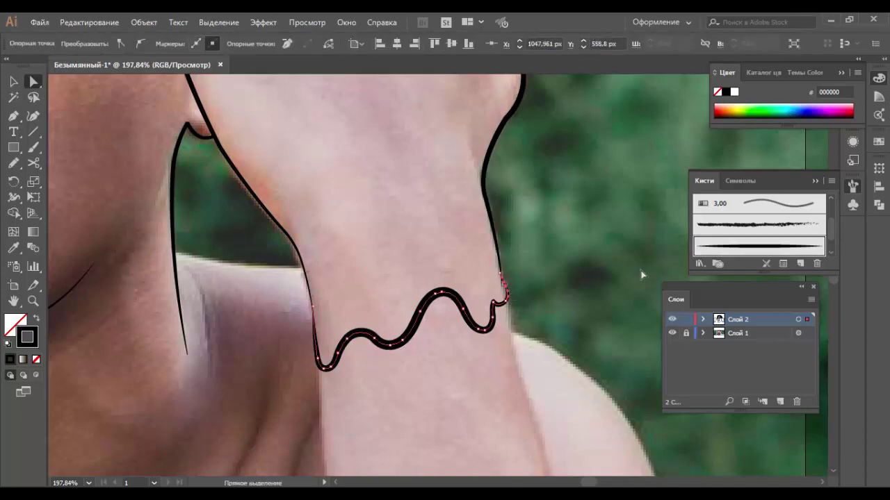
click(604, 230)
key(ctrl+minus)
key(ctrl+minus)
key(ctrl+minus)
Step: Draw a thick wavy drip line across the neck below the chin with the Paintbrush
click(672, 333)
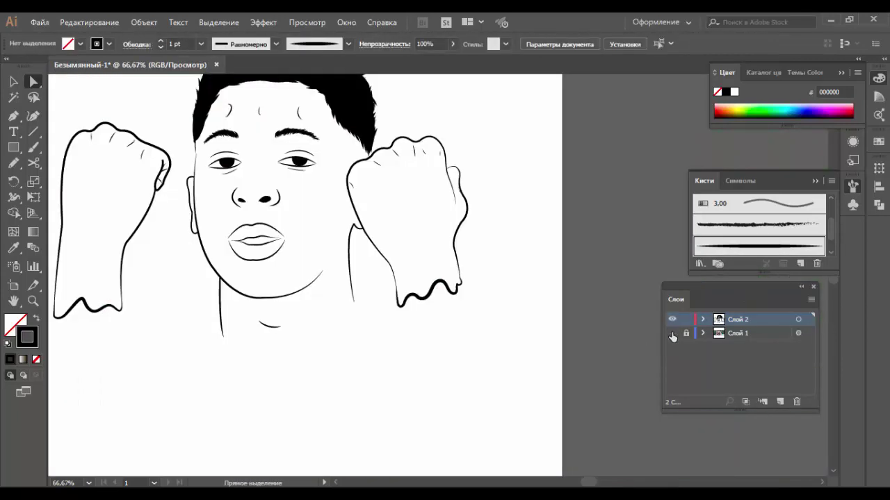
drag(431, 425, 427, 369)
key(ctrl+1)
key(b)
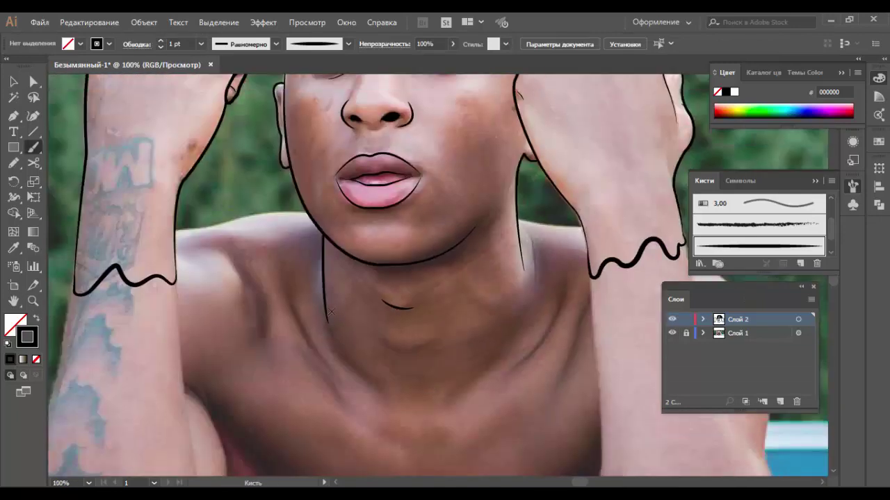
drag(523, 236, 523, 235)
key(ctrl+plus)
Step: Inspect the neck drip path and its end anchors with Direct Selection, then preview with Слой 1 toggled
key(a)
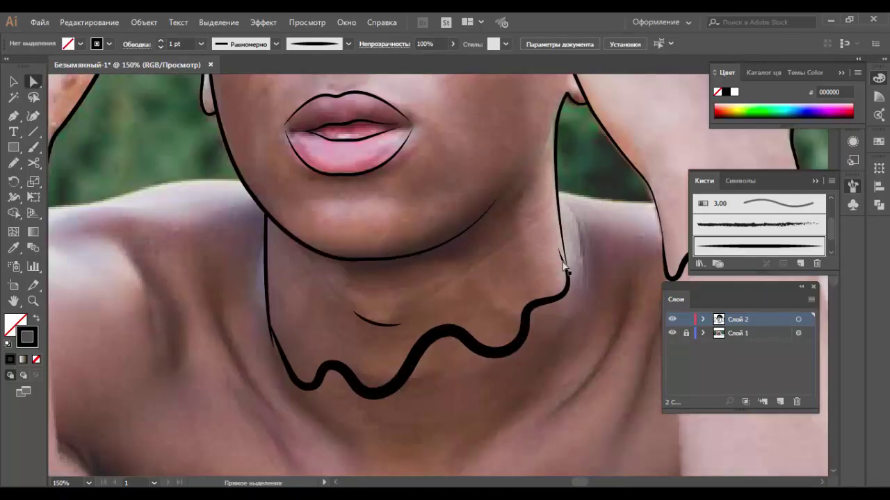
click(623, 236)
click(567, 271)
click(363, 294)
click(275, 350)
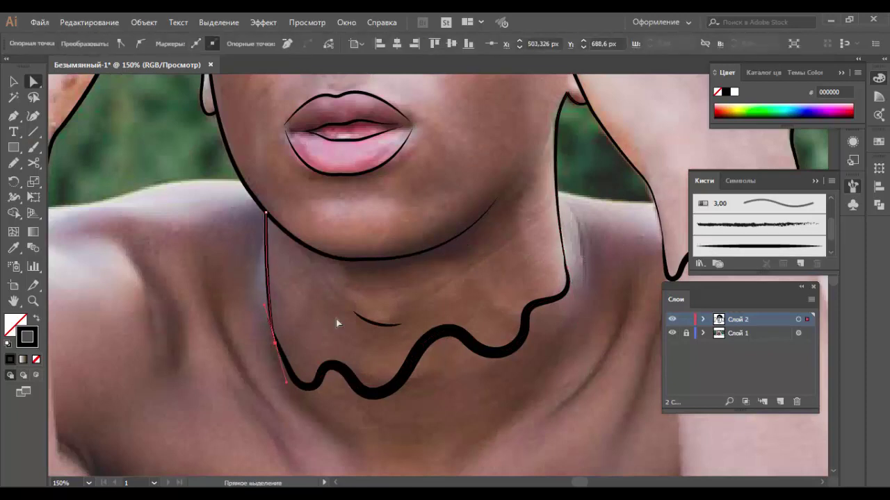
click(336, 319)
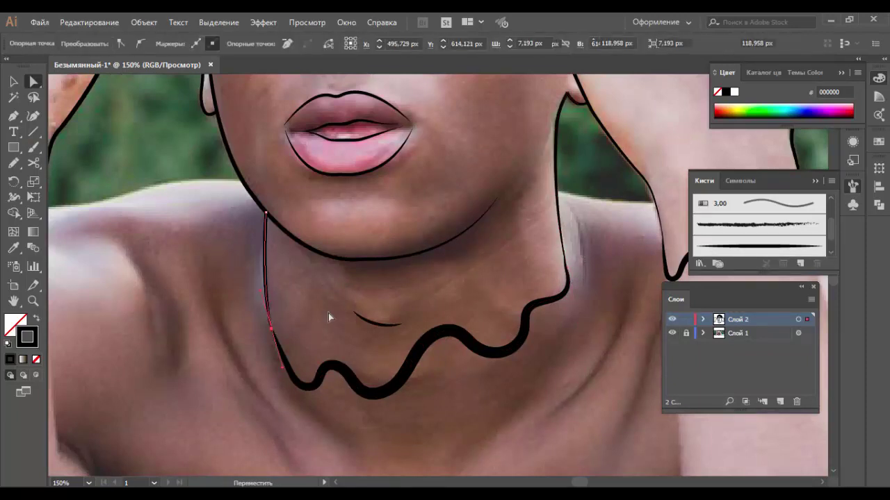
click(285, 358)
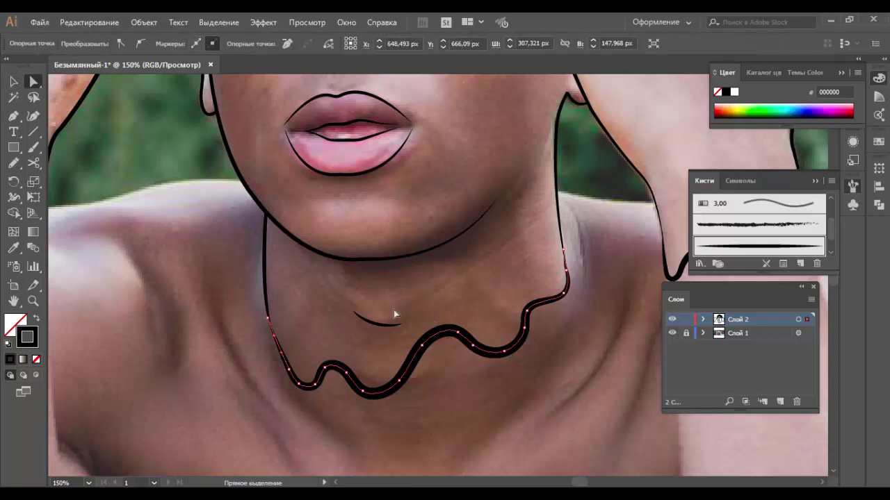
click(374, 283)
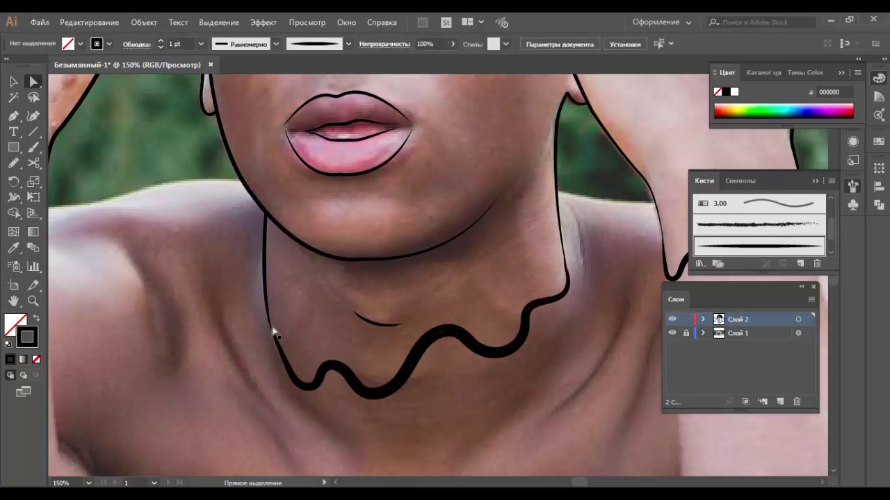
click(267, 318)
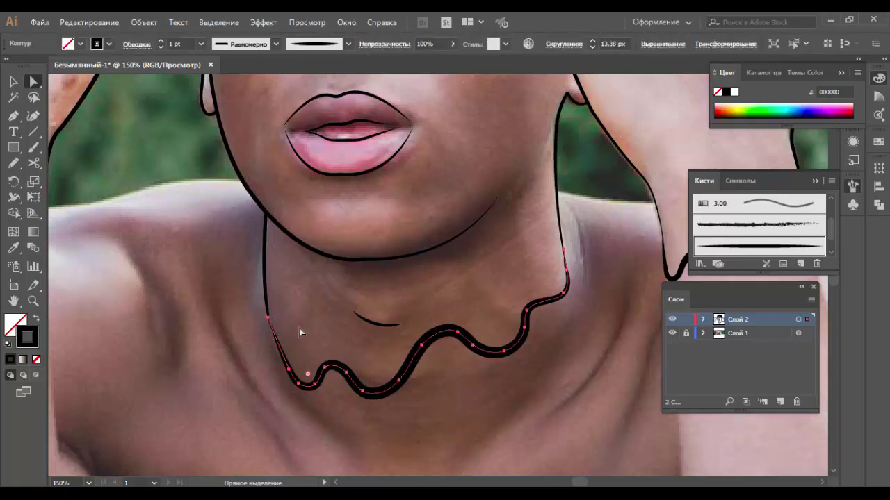
click(306, 325)
click(278, 341)
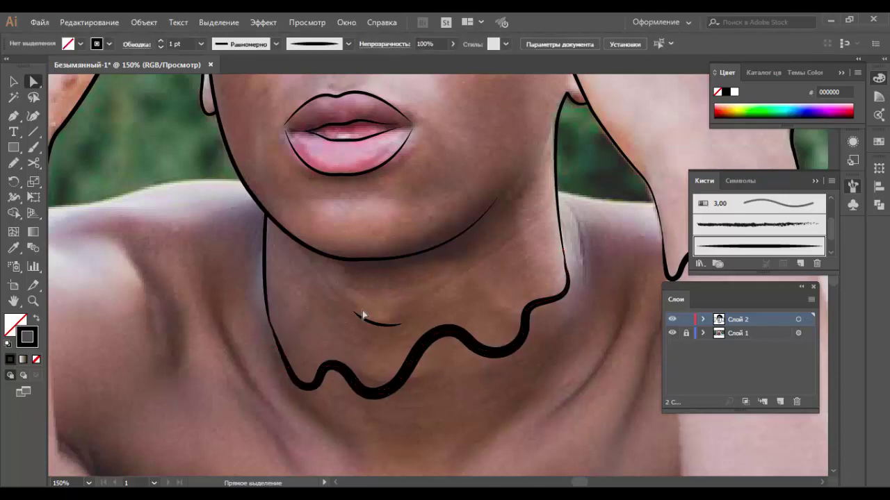
key(ctrl+0)
click(671, 333)
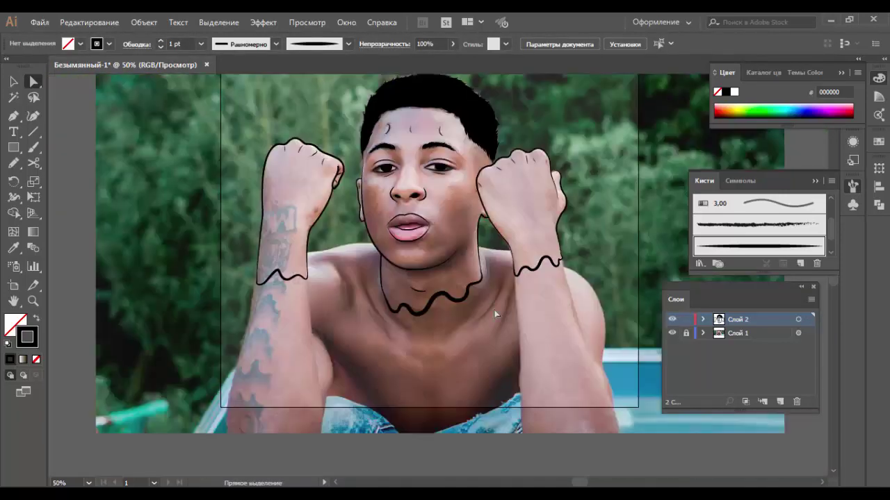
Step: Zoom in on the left forearm and draw the W and curved tattoo strokes
key(ctrl+1)
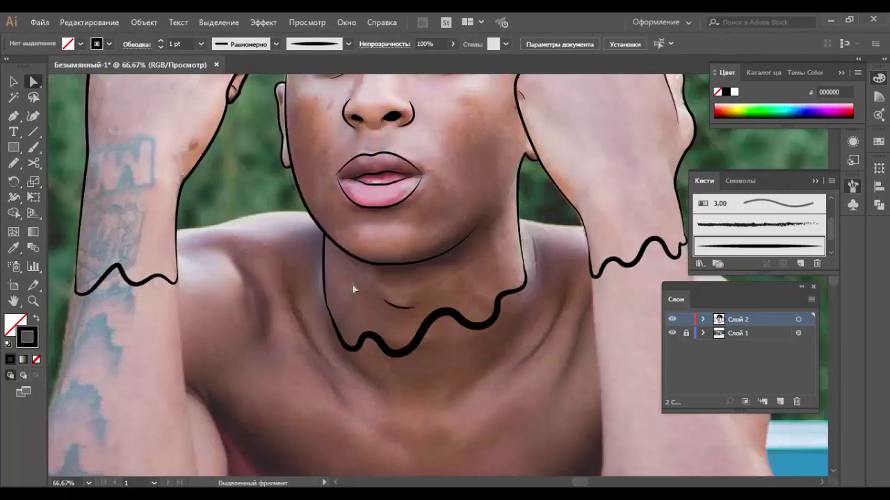
key(ctrl+0)
click(671, 333)
key(z)
drag(306, 313, 358, 314)
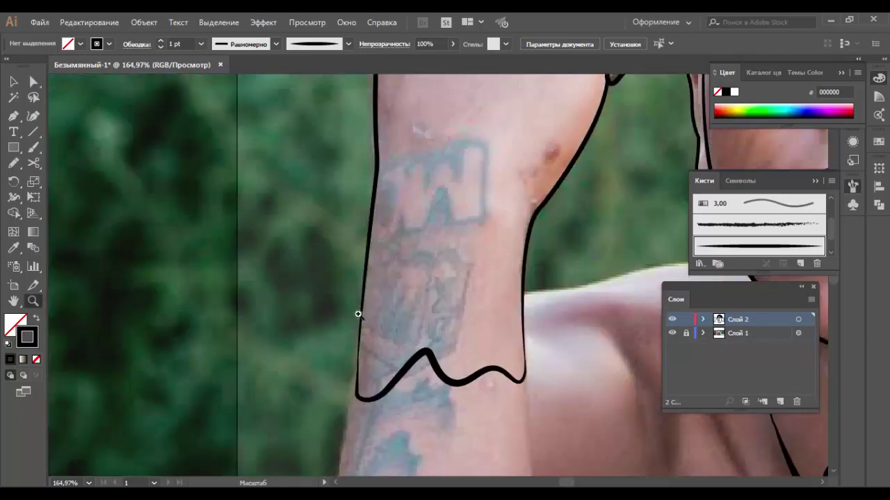
key(b)
scroll(388, 335, up, 2)
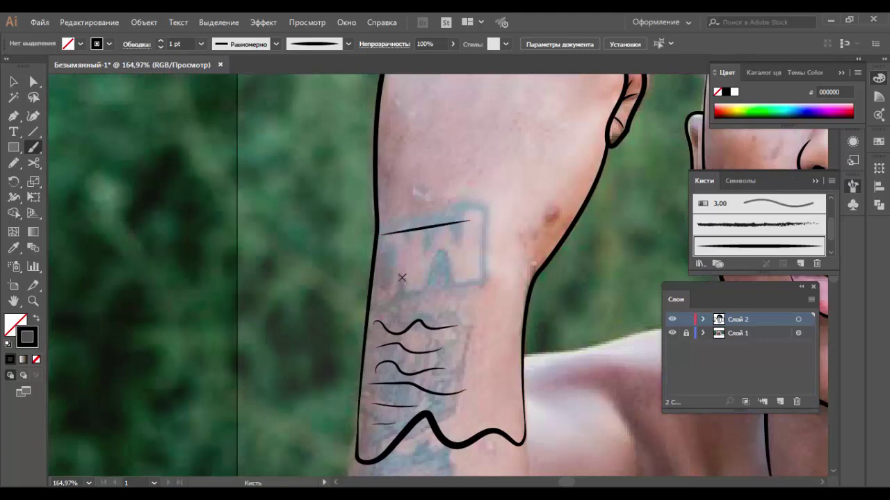
drag(385, 268, 459, 251)
key(ctrl+z)
key(a)
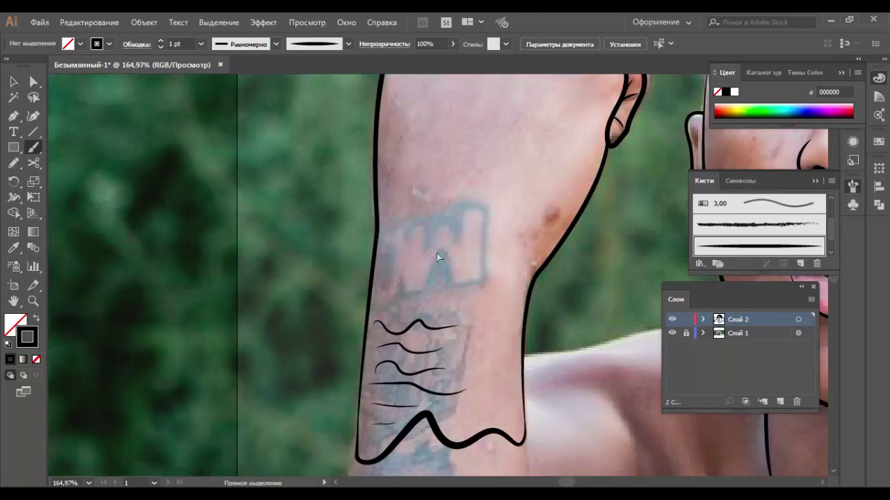
drag(413, 269, 415, 273)
drag(397, 246, 373, 294)
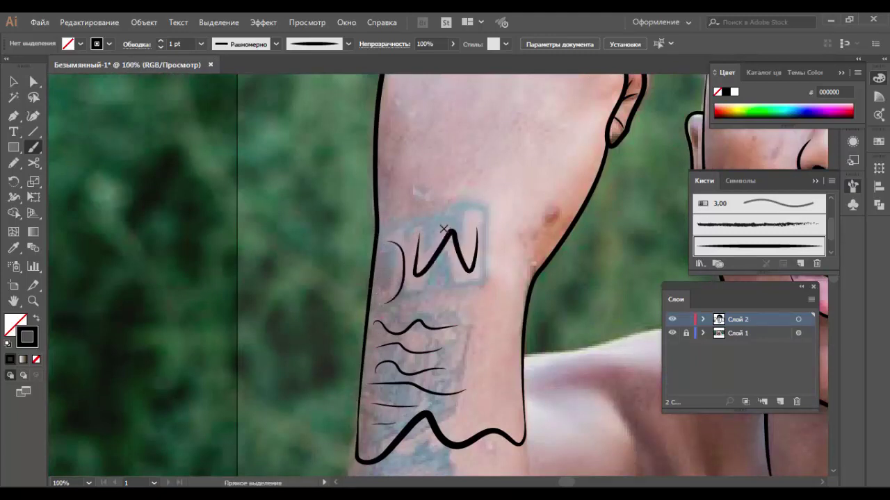
Step: Set stroke weights for the W and curve strokes and thicken the wavy tattoo lines to 4 pt
key(v)
drag(400, 256, 467, 311)
click(201, 44)
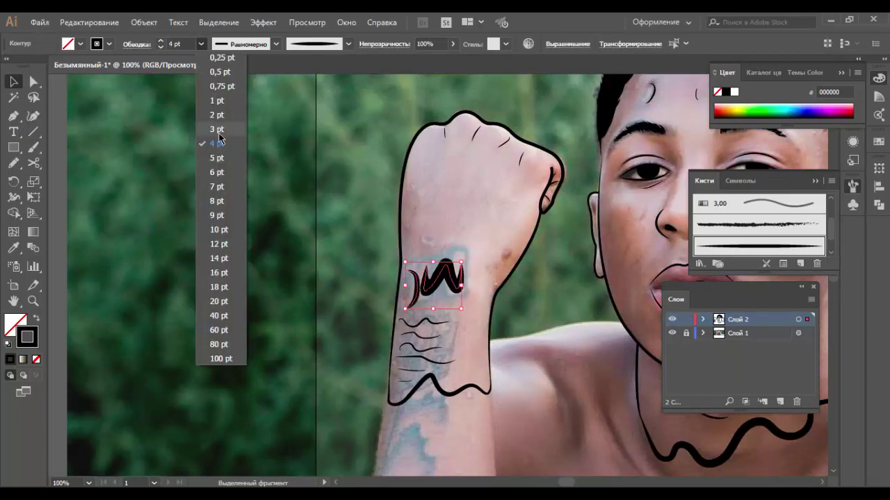
click(217, 129)
drag(426, 355, 410, 376)
click(201, 43)
click(236, 243)
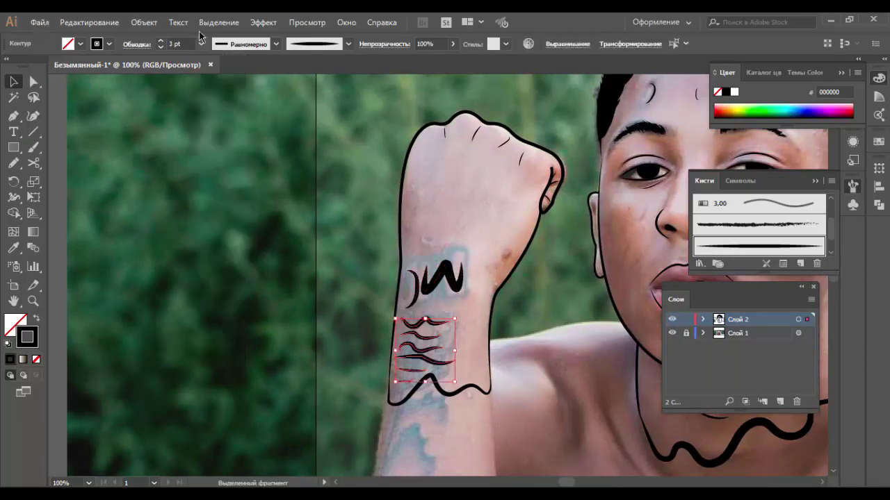
click(201, 43)
click(243, 194)
Step: Preview the line art, then delete the wavy tattoo lines under the W
key(ctrl+minus)
click(672, 333)
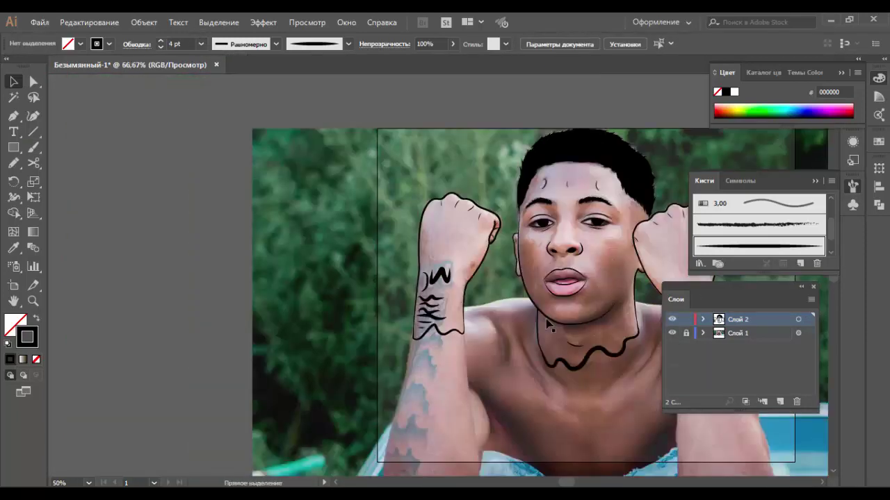
key(ctrl+plus)
key(ctrl+plus)
click(672, 319)
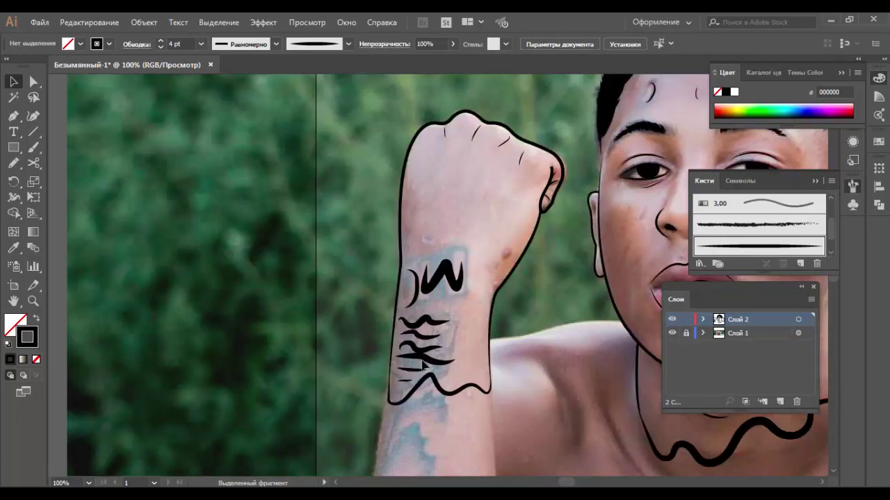
drag(422, 363, 408, 387)
key(Delete)
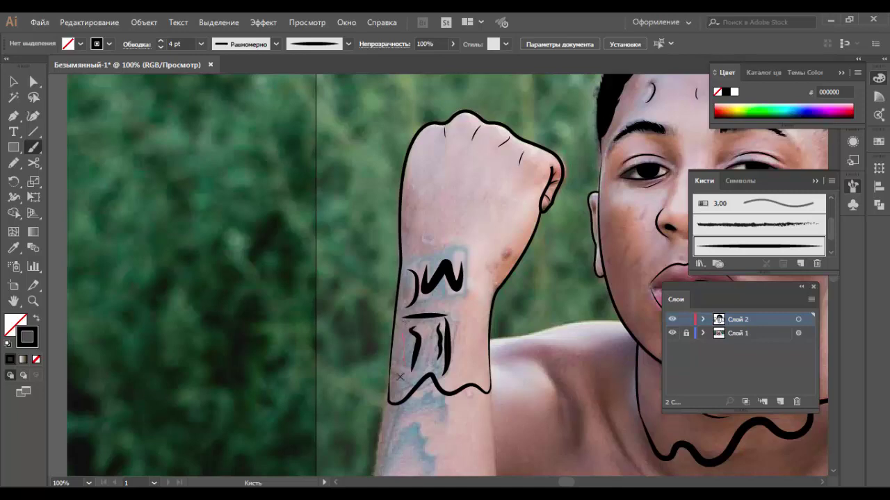
Step: Check individual tattoo strokes with the Selection tool over the reference photo
key(ctrl+minus)
click(671, 333)
key(v)
click(423, 278)
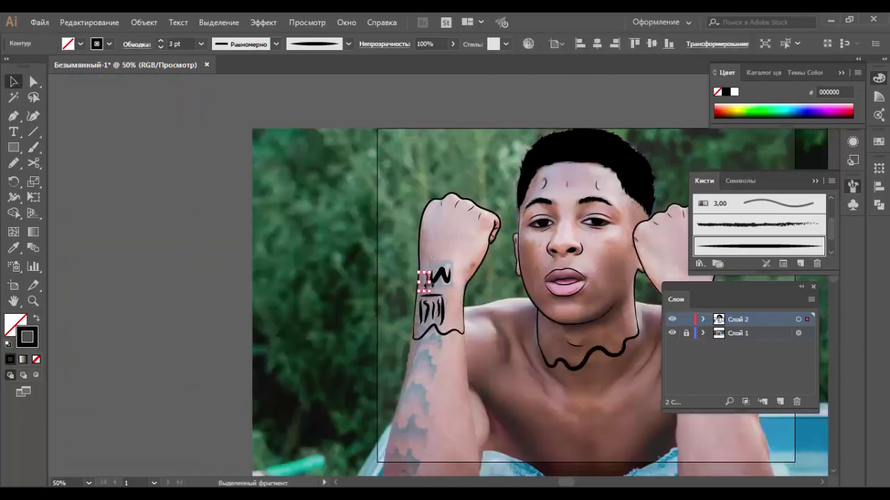
click(317, 197)
scroll(487, 312, up, 2)
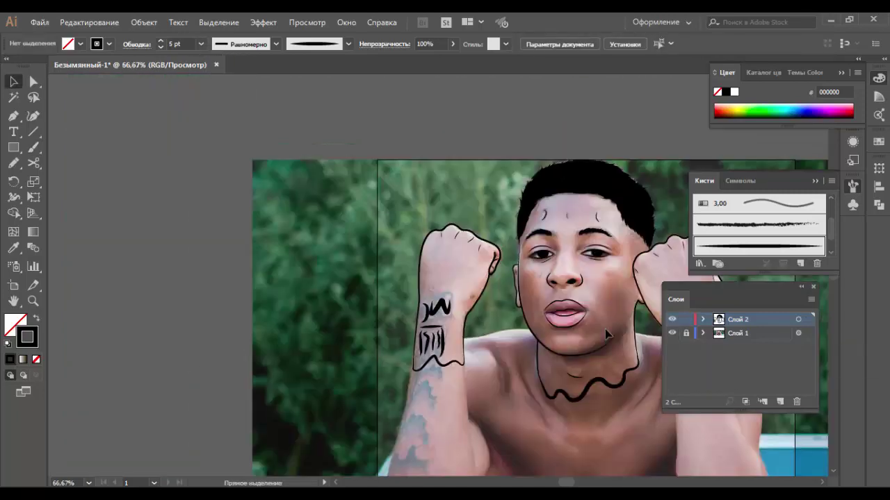
key(ctrl+plus)
key(ctrl+plus)
Step: Hide the reference photo and select some of the wrist tattoo strokes
key(b)
key(ctrl+minus)
key(ctrl+minus)
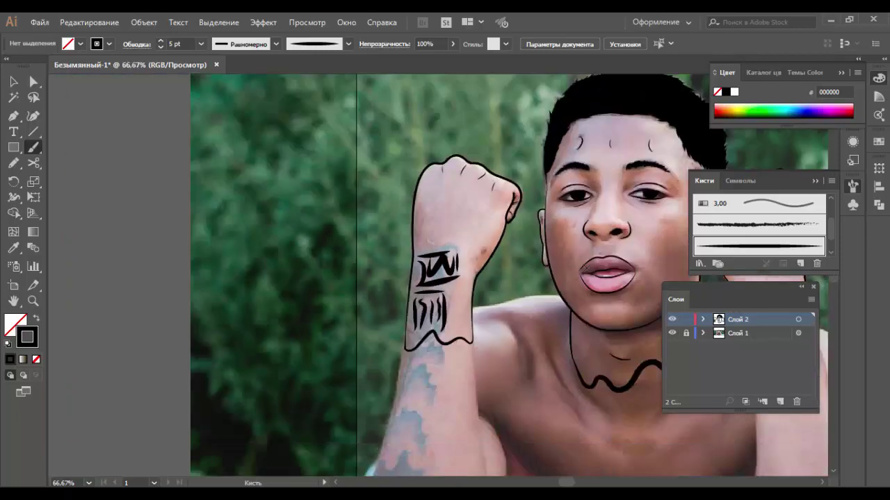
click(671, 333)
key(ctrl+minus)
key(ctrl+plus)
key(v)
click(445, 278)
Step: Delete the remaining forearm tattoo group and compare the arm against the photo
key(Delete)
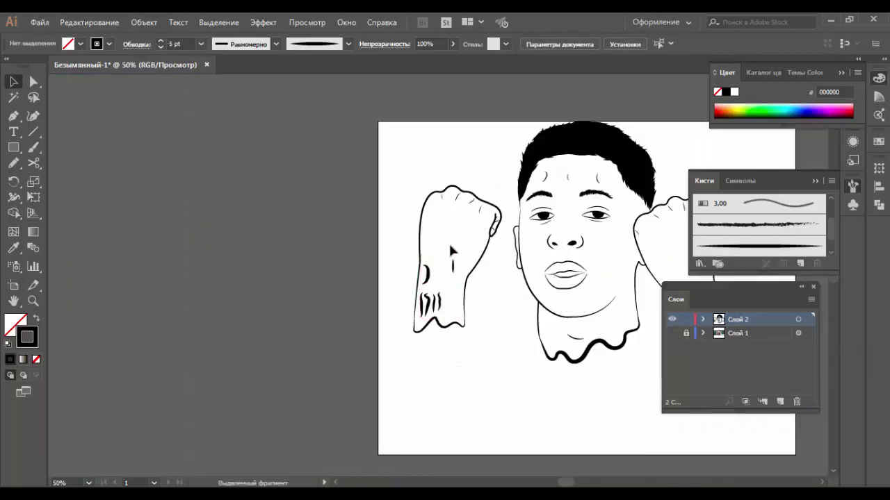
drag(428, 274, 443, 292)
click(453, 258)
click(672, 333)
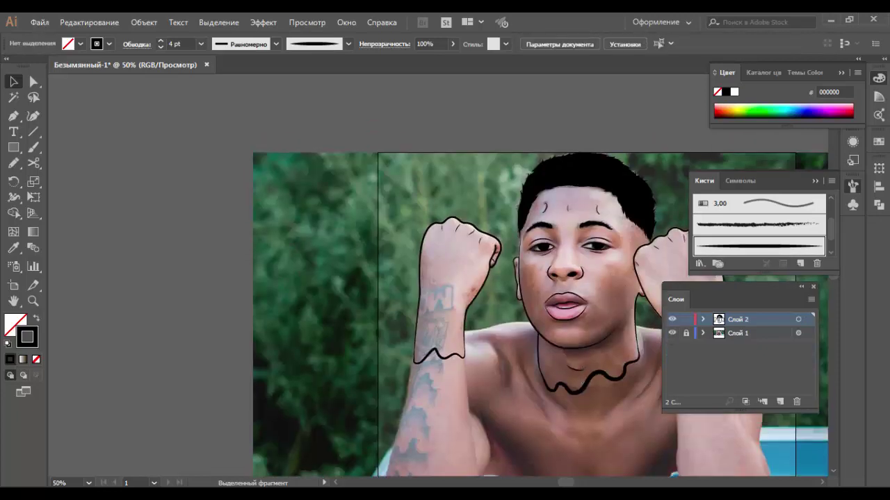
click(672, 333)
click(671, 333)
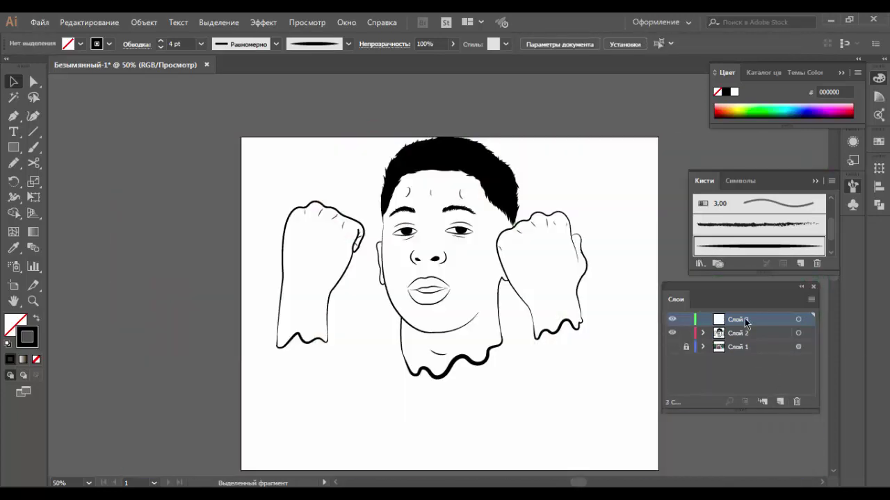
Step: Create Layer 3 beneath Layer 2 and set up the Blob Brush calligraphic tip
click(780, 402)
scroll(348, 278, up, 1)
drag(33, 147, 56, 162)
click(348, 44)
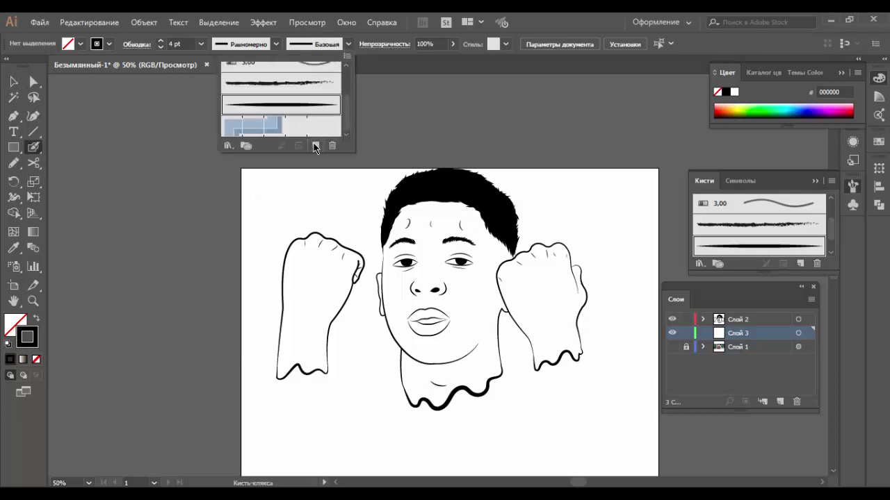
click(316, 144)
click(549, 364)
Step: Eyedrop the skin tone from the photo and darken it to a brown in the Color Picker
click(672, 347)
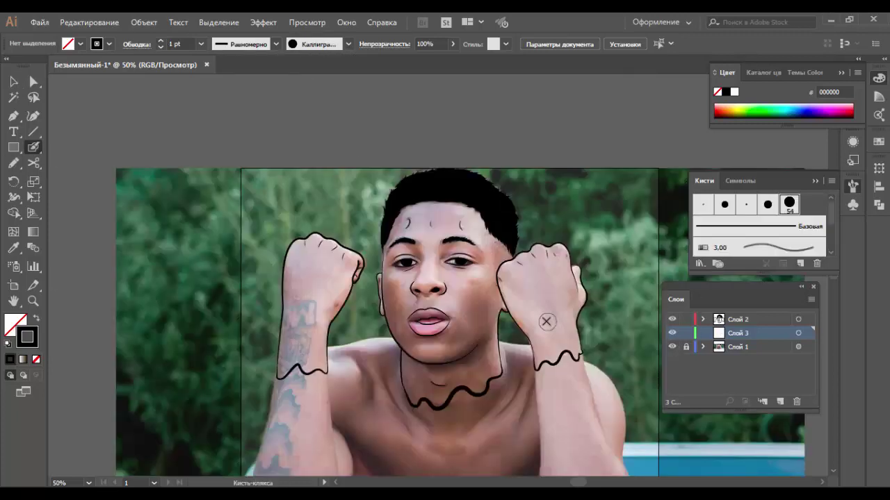
key(i)
click(469, 290)
double_click(15, 324)
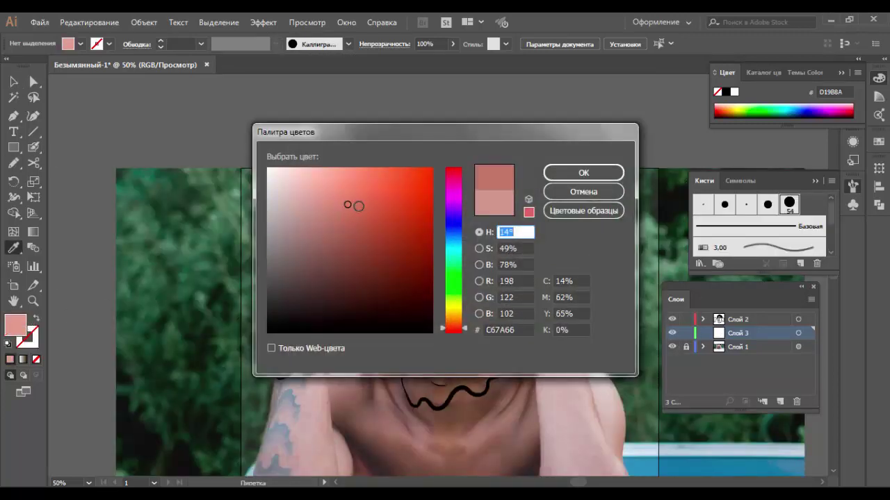
click(358, 207)
click(341, 215)
key(Return)
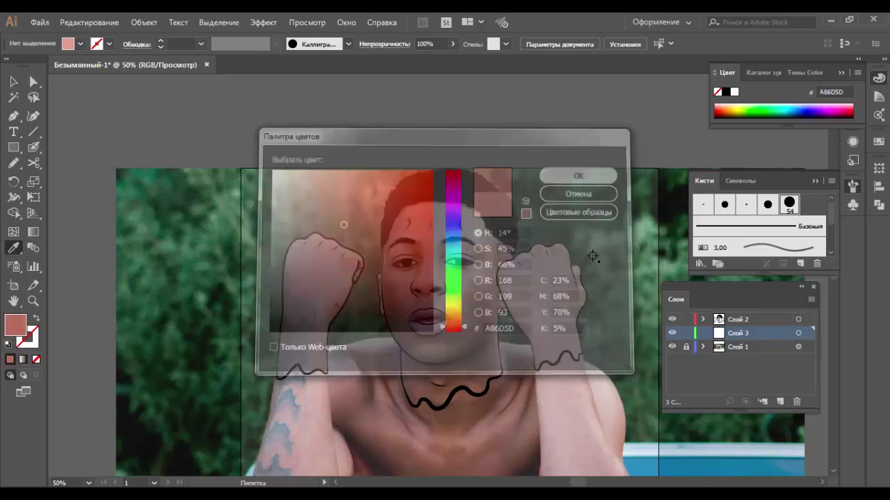
Step: Paint brown Blob Brush strokes over the face, adjusting the shade, across nose, eye and cheek
click(671, 347)
key(b)
key(shift+x)
mouse_move(422, 281)
mouse_down()
mouse_move(438, 226)
mouse_move(431, 306)
mouse_up()
double_click(28, 338)
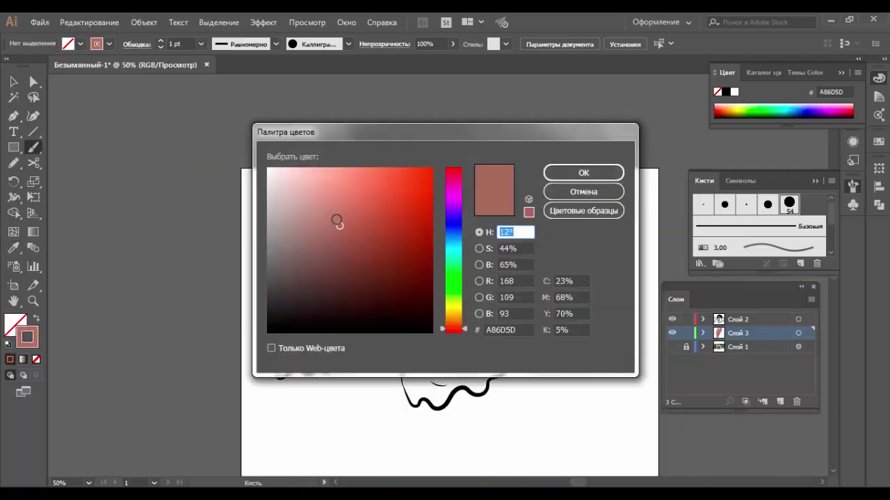
click(352, 215)
click(582, 171)
drag(441, 241, 511, 278)
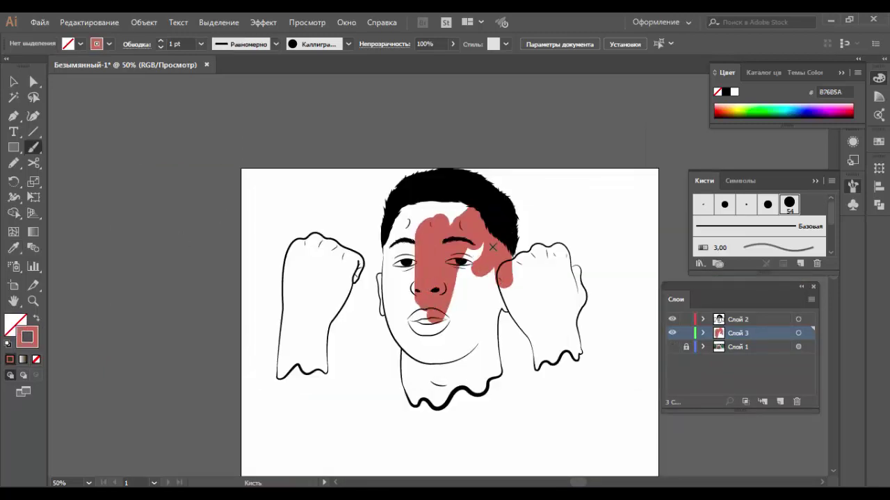
Step: Set the skin brown to AF684B in the Color Picker
double_click(28, 338)
click(583, 172)
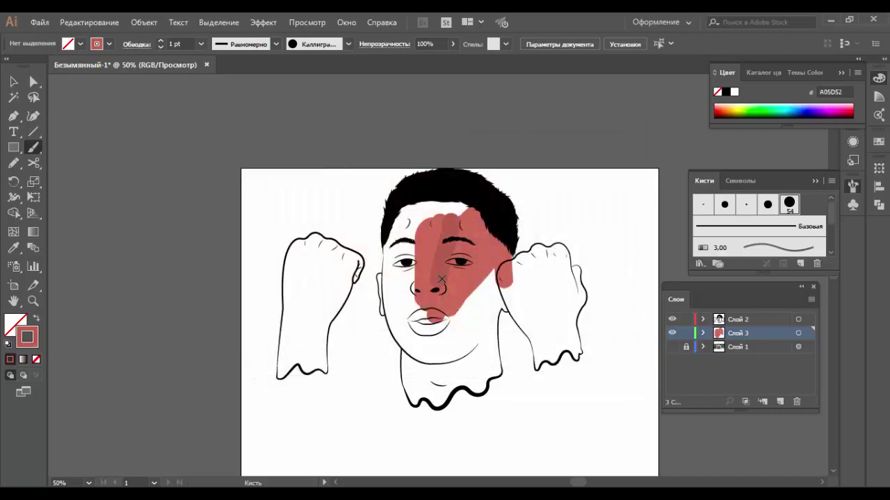
double_click(27, 338)
click(453, 329)
mouse_move(360, 217)
mouse_down()
mouse_move(358, 227)
mouse_move(362, 219)
mouse_up()
click(583, 173)
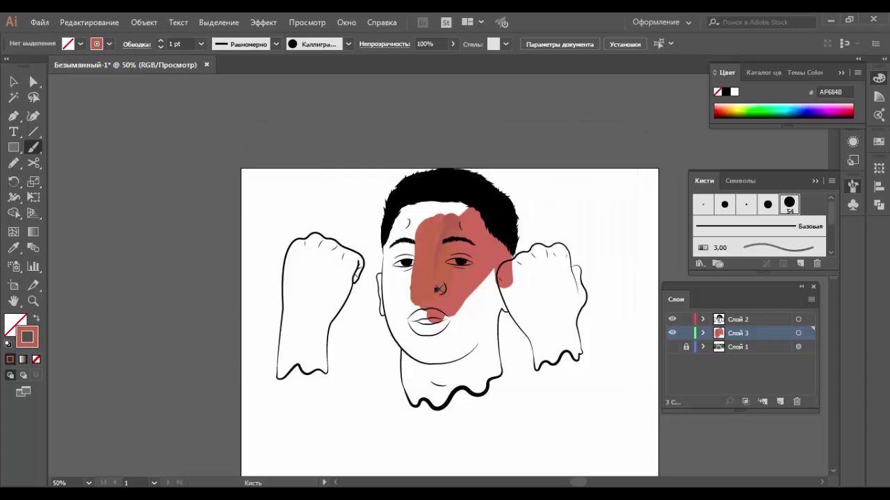
Step: Paint the brown over the face, forehead, below the chin and the neck
drag(438, 243, 463, 271)
key(ctrl+1)
mouse_move(549, 180)
mouse_down()
mouse_move(379, 162)
mouse_move(351, 260)
mouse_move(512, 350)
mouse_move(372, 238)
mouse_move(392, 290)
mouse_up()
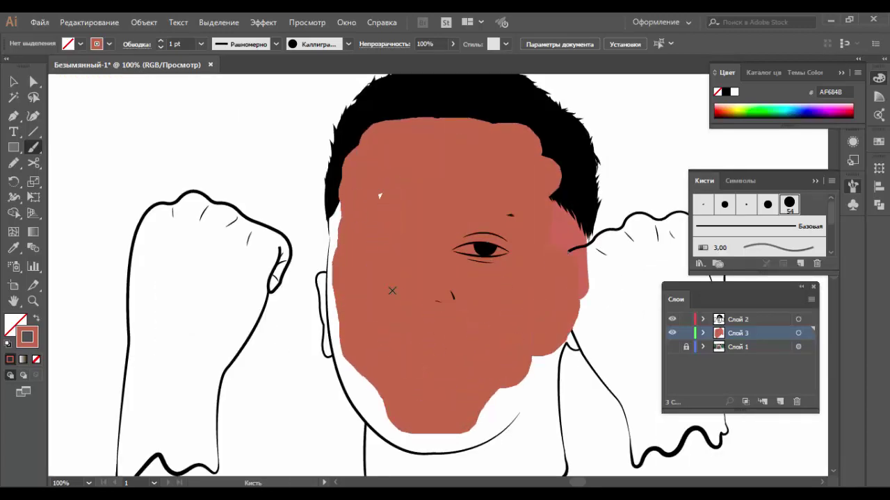
drag(354, 351, 434, 346)
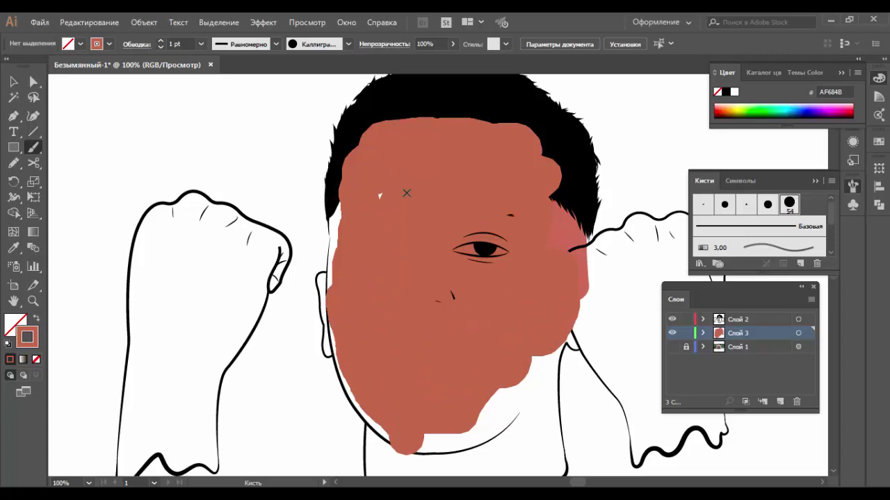
scroll(433, 204, down, 5)
drag(385, 281, 390, 344)
mouse_move(437, 385)
mouse_down()
mouse_move(506, 338)
mouse_move(461, 313)
mouse_move(462, 350)
mouse_move(514, 237)
mouse_up()
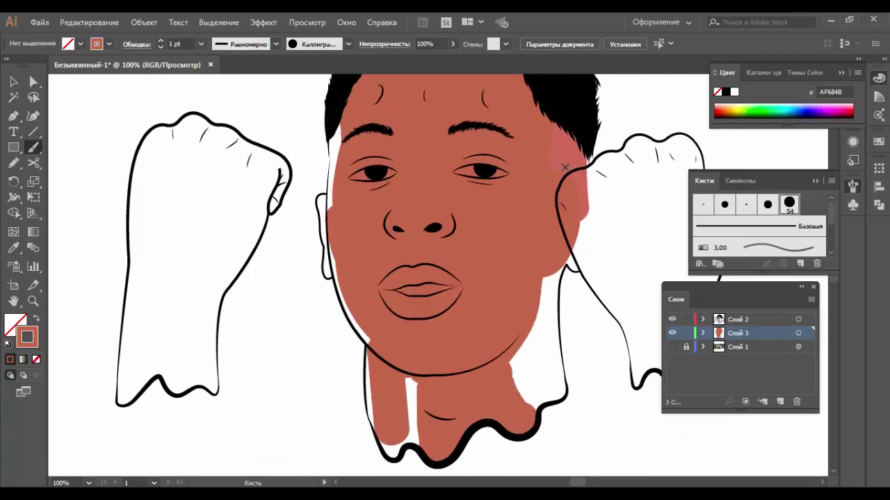
scroll(514, 236, up, 3)
Step: Fill the right fist with brown skin paint
drag(581, 181, 598, 223)
mouse_move(602, 185)
mouse_down()
mouse_move(609, 167)
mouse_move(639, 149)
mouse_move(660, 146)
mouse_move(680, 160)
mouse_up()
scroll(680, 159, down, 5)
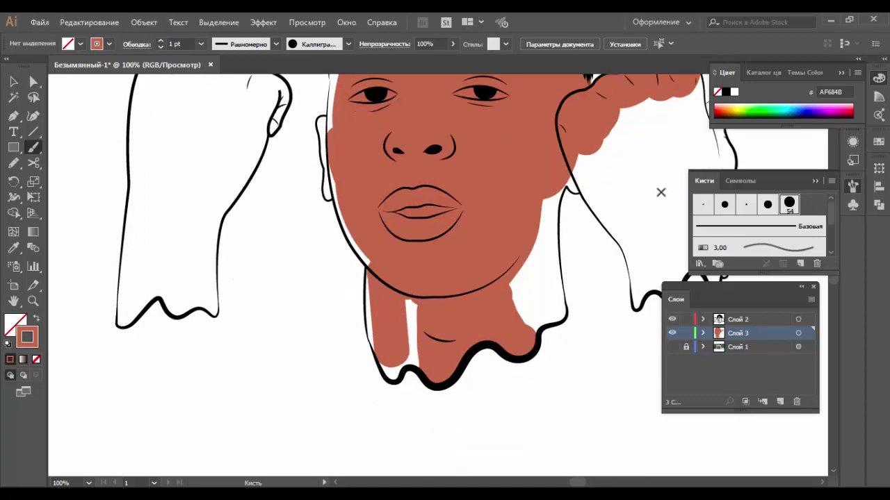
drag(653, 104, 660, 195)
drag(546, 167, 542, 272)
scroll(542, 272, up, 2)
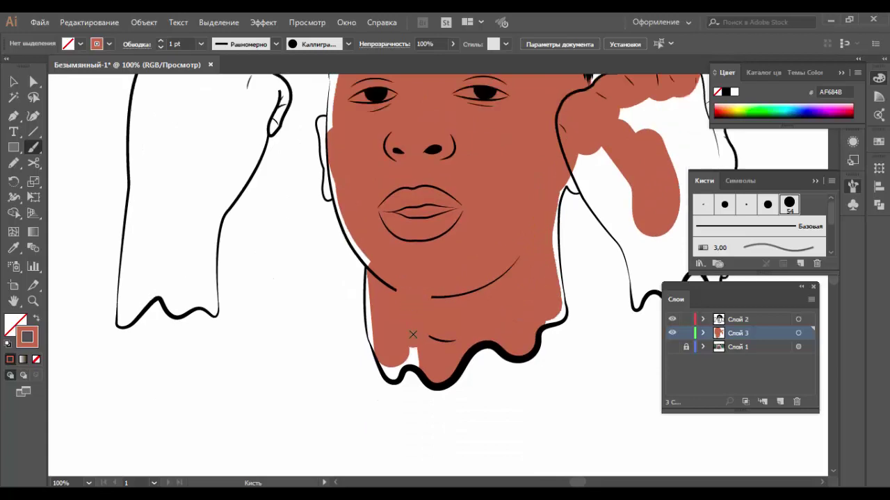
scroll(417, 278, up, 7)
scroll(195, 202, down, 2)
Step: Paint brown over the left fist and forearm
mouse_move(195, 202)
mouse_down()
mouse_move(159, 338)
mouse_move(180, 426)
mouse_up()
scroll(179, 426, down, 1)
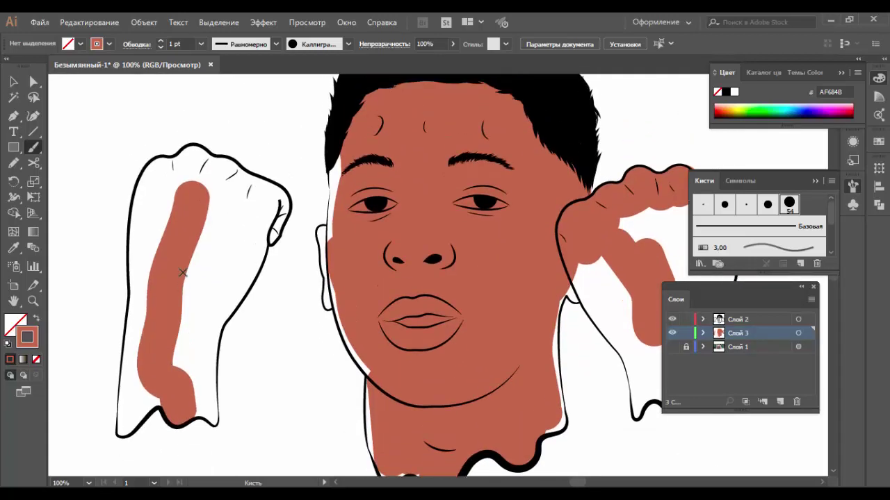
mouse_move(189, 251)
mouse_down()
mouse_move(198, 375)
mouse_move(132, 333)
mouse_move(149, 410)
mouse_up()
mouse_move(198, 182)
mouse_down()
mouse_move(221, 236)
mouse_move(238, 246)
mouse_move(260, 229)
mouse_move(275, 236)
mouse_move(149, 199)
mouse_move(170, 174)
mouse_move(252, 255)
mouse_move(141, 419)
mouse_up()
scroll(194, 174, up, 1)
scroll(142, 419, up, 1)
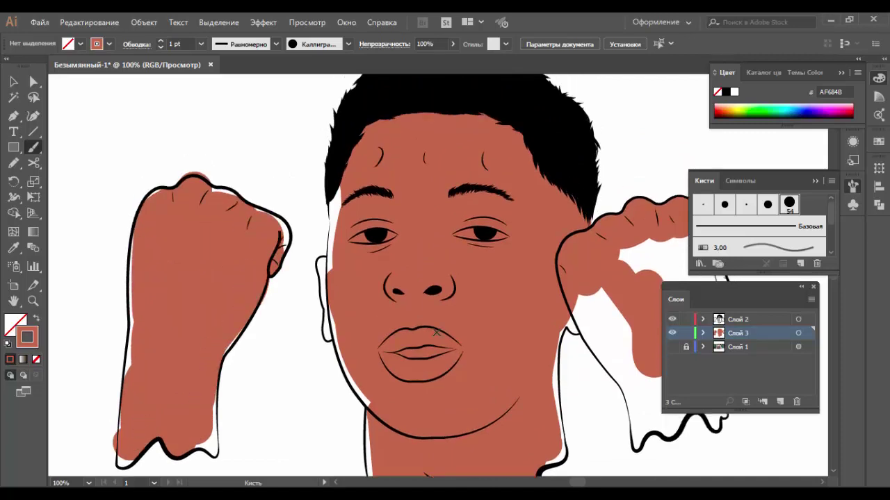
scroll(417, 312, down, 3)
Step: Finish filling the right hand with brown and choose the Touch Calligraphic brush tip
mouse_move(653, 202)
mouse_down()
mouse_move(625, 243)
mouse_move(639, 375)
mouse_up()
scroll(647, 221, right, 6)
mouse_move(556, 221)
mouse_down()
mouse_move(616, 214)
mouse_move(570, 364)
mouse_move(606, 347)
mouse_move(611, 273)
mouse_up()
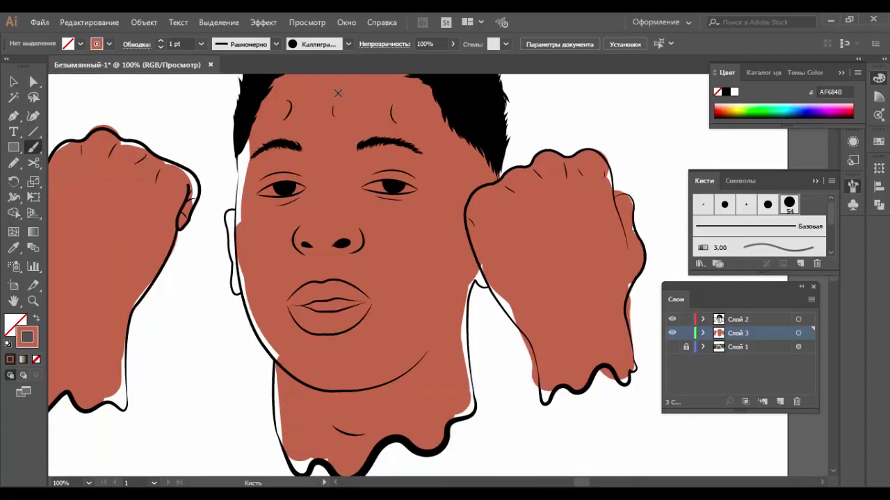
click(347, 43)
click(306, 73)
Step: Zoom in and Blob Brush brown into the hairline gap and top of the ear
key(z)
click(312, 242)
key(shift+b)
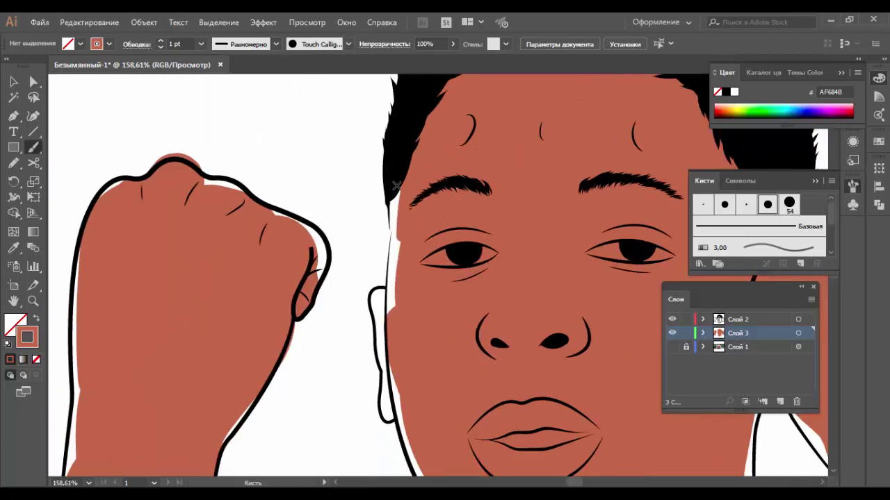
mouse_move(394, 181)
mouse_down()
mouse_move(390, 268)
mouse_move(392, 207)
mouse_up()
drag(392, 277, 387, 304)
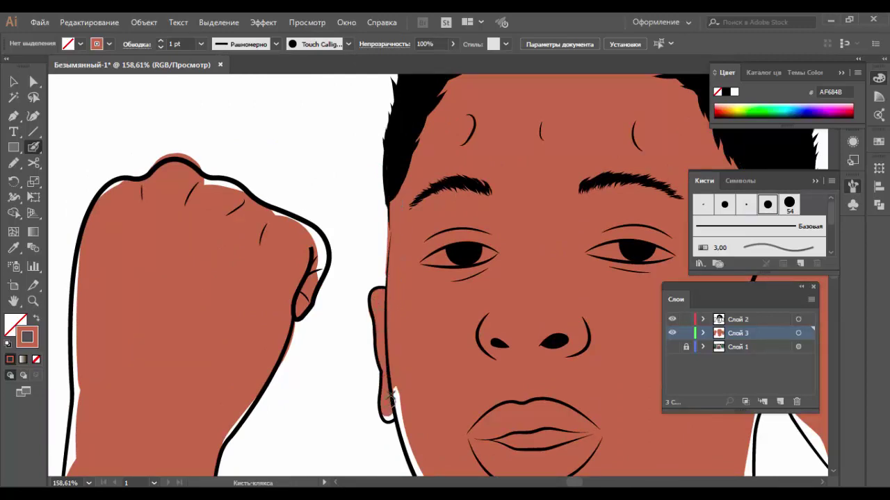
Step: Scroll down and paint the remaining gap down to the neck's wavy drip edge
scroll(391, 398, down, 1)
scroll(388, 370, down, 1)
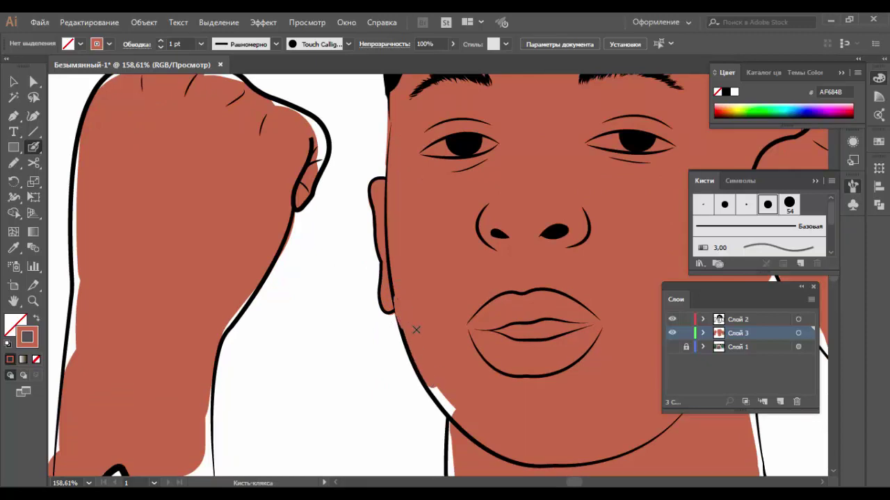
scroll(415, 329, down, 1)
scroll(441, 361, down, 1)
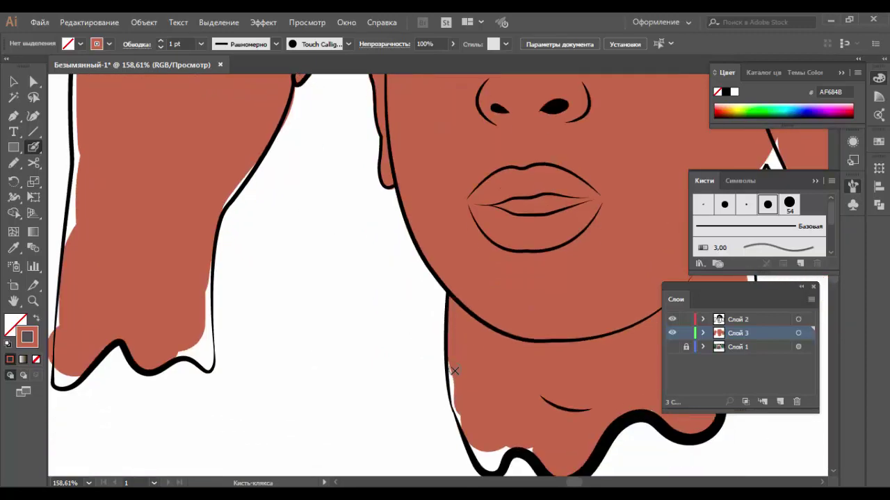
scroll(463, 410, down, 1)
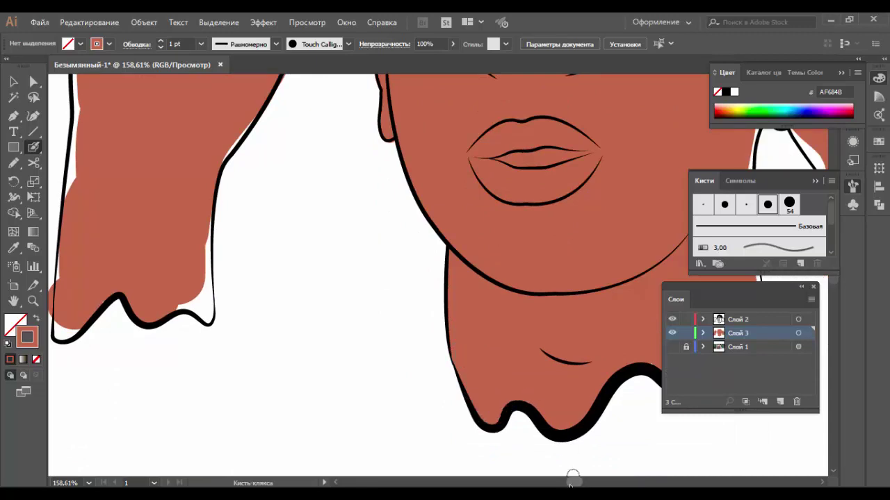
drag(573, 480, 578, 480)
scroll(587, 287, up, 1)
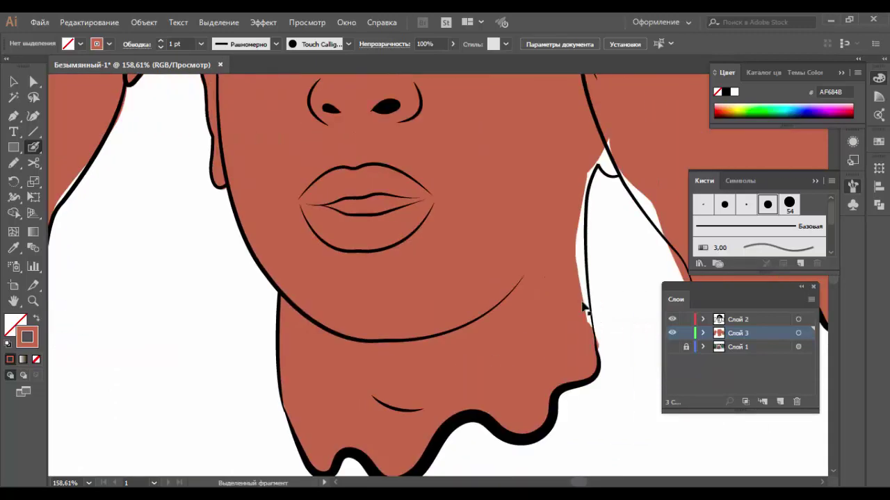
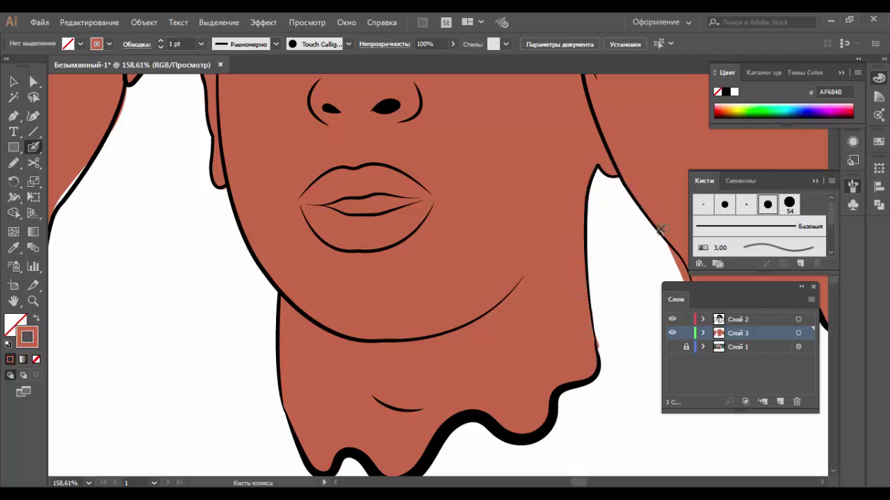
Step: Paint a black Paintbrush outline down the left arm's outer edge
scroll(653, 236, up, 1)
scroll(643, 267, down, 3)
scroll(497, 216, up, 3)
key(b)
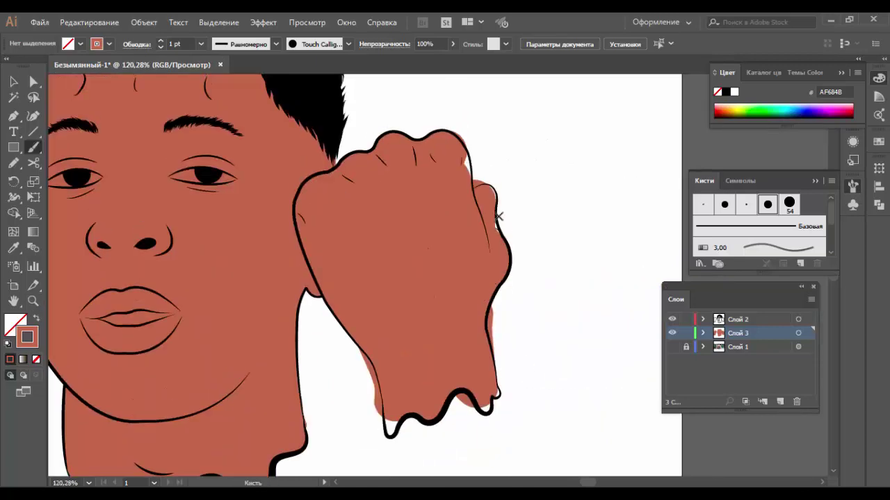
scroll(469, 168, down, 2)
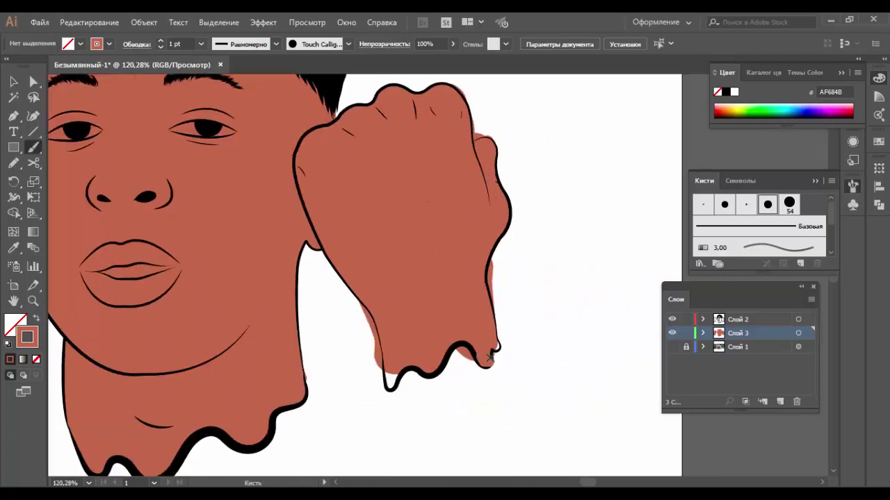
scroll(415, 341, up, 1)
scroll(127, 190, down, 3)
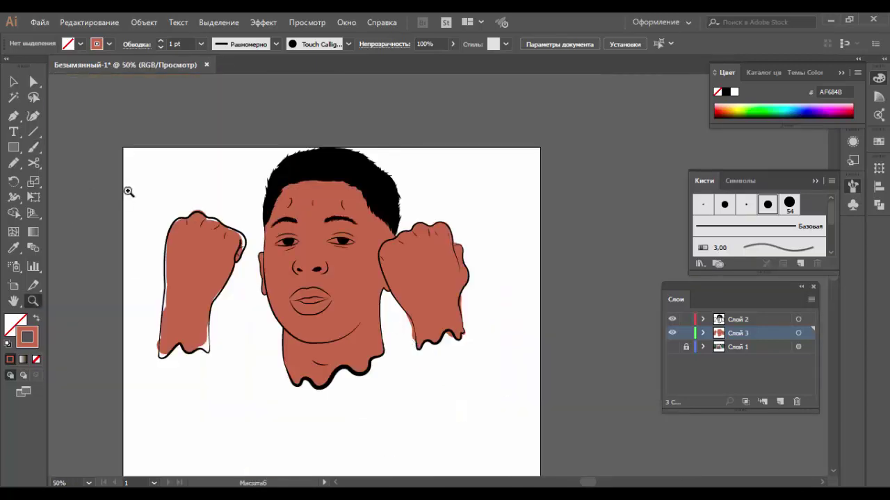
scroll(377, 180, up, 3)
scroll(417, 137, up, 2)
drag(417, 137, 398, 438)
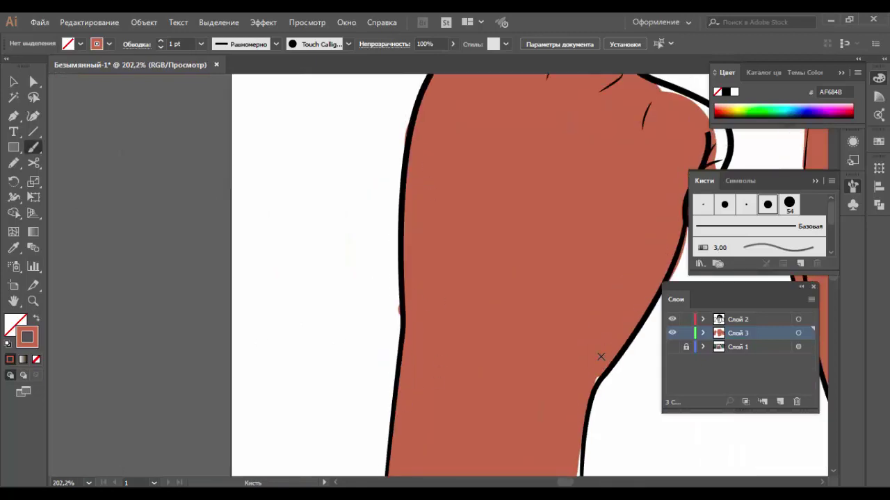
Step: Outline the bottom of the arm and the fist's top-right edge down to the thumb
scroll(593, 364, down, 5)
drag(391, 317, 404, 420)
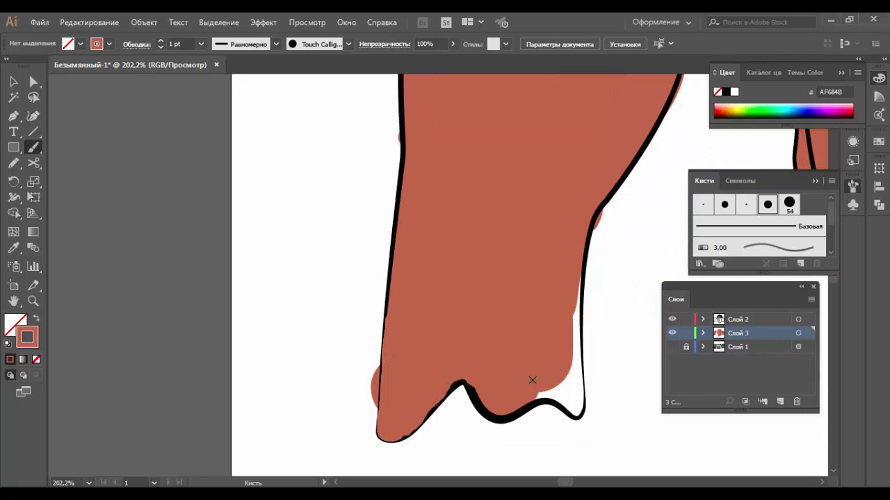
drag(546, 387, 562, 383)
scroll(578, 296, up, 8)
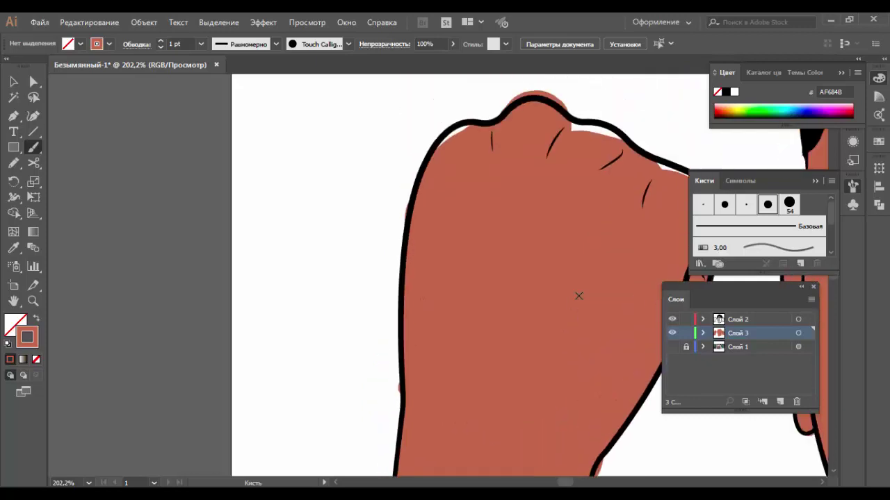
scroll(457, 304, right, 3)
drag(472, 132, 628, 245)
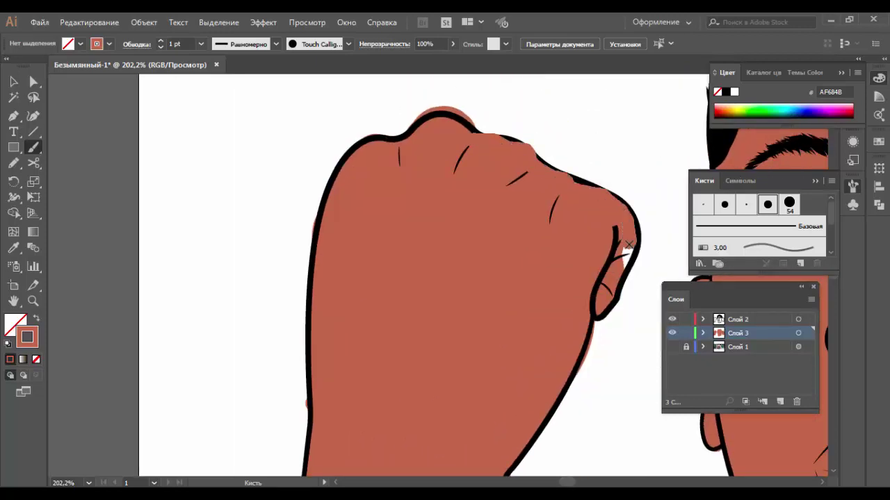
scroll(605, 266, down, 5)
scroll(606, 266, up, 8)
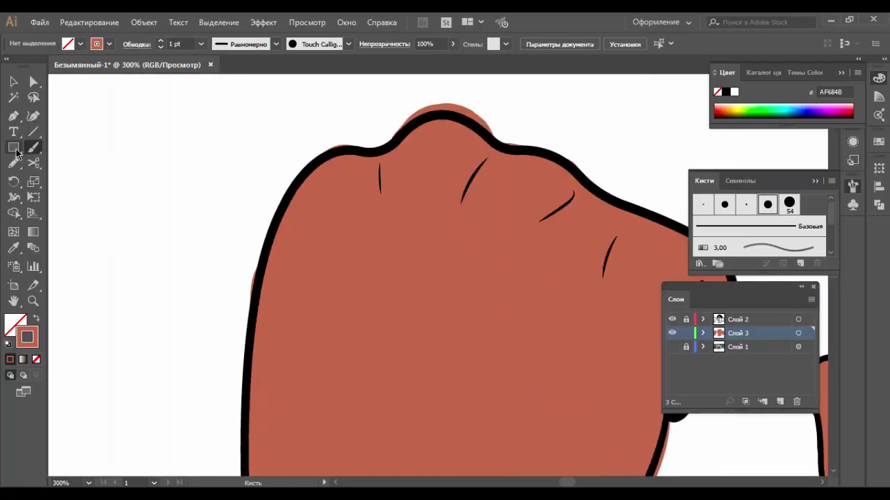
Step: Erase the rough section of the left fist's top outline
click(34, 163)
scroll(389, 139, up, 1)
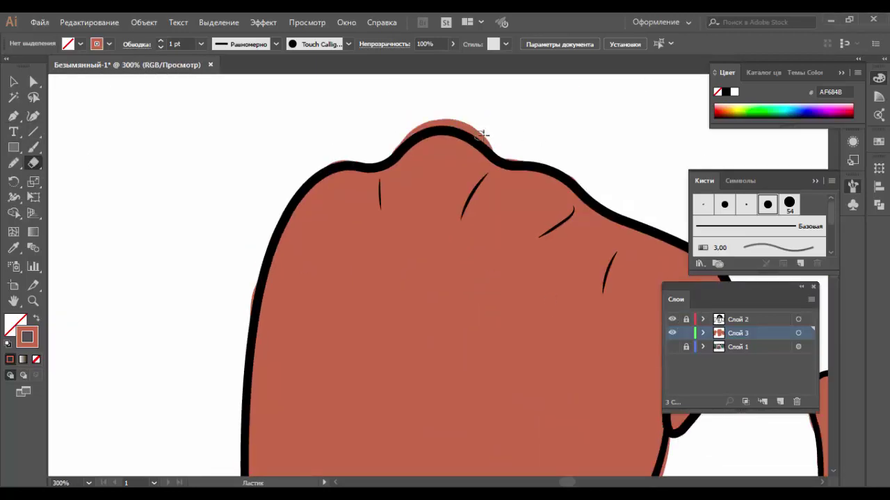
key(v)
click(427, 278)
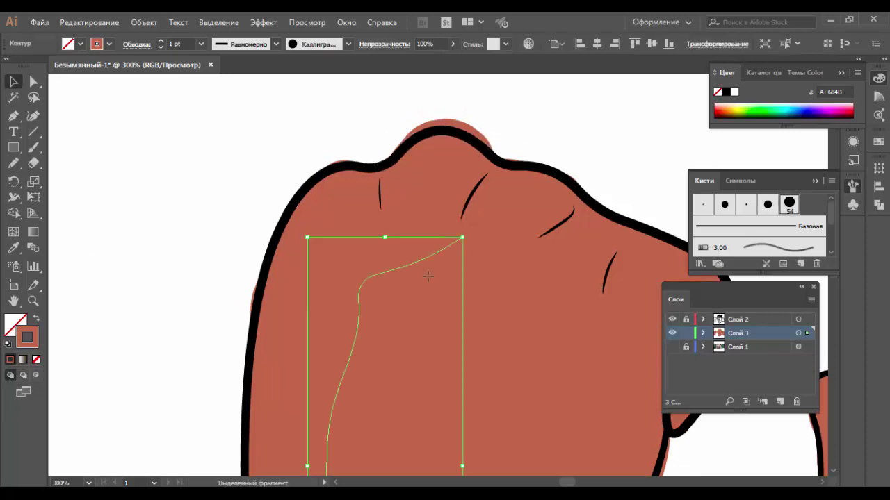
click(80, 169)
key(shift+e)
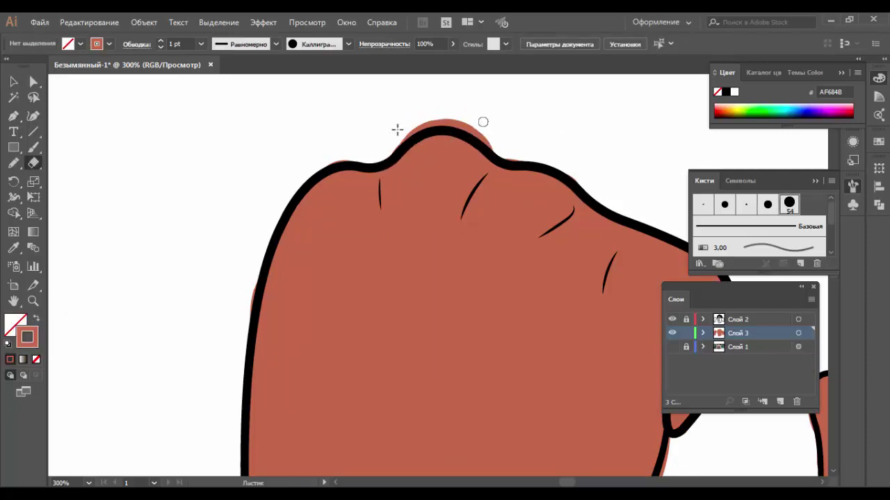
key(ctrl+minus)
key(ctrl+minus)
drag(459, 198, 446, 200)
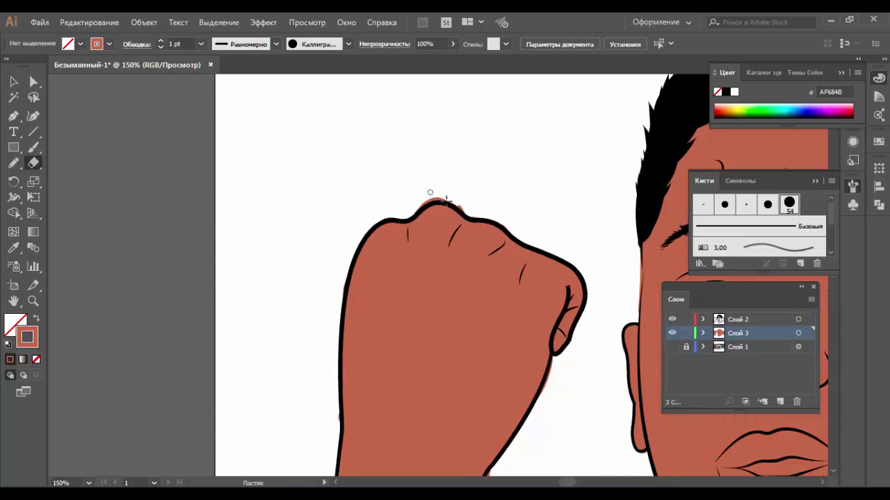
key(ctrl+minus)
key(ctrl+minus)
key(ctrl+minus)
Step: Select all the left fist paths and give them a black fill
key(v)
key(ctrl+a)
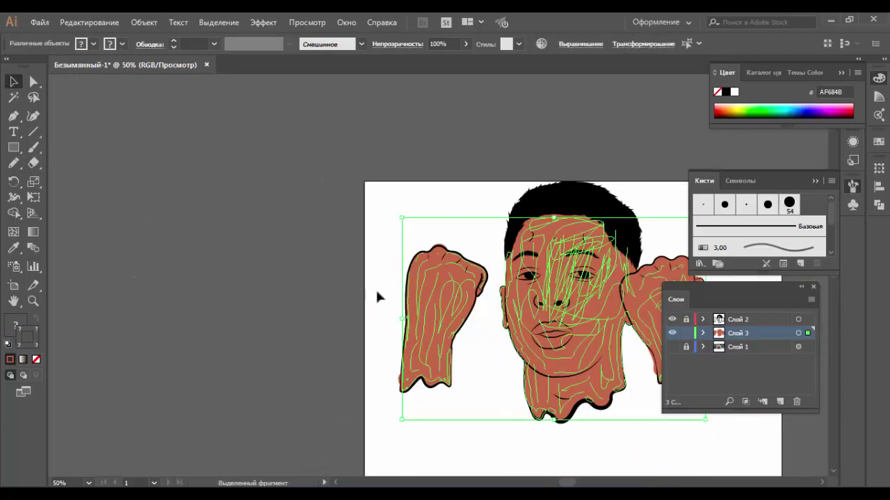
click(36, 319)
key(ctrl+a)
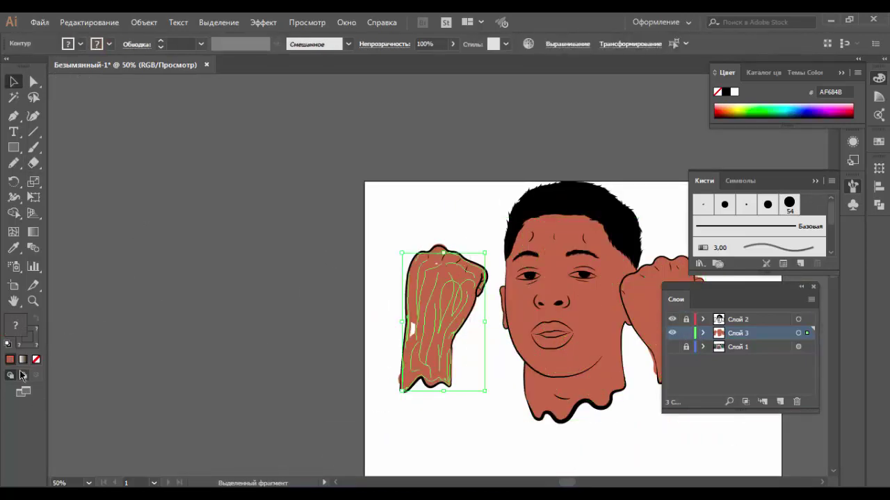
double_click(15, 325)
click(582, 171)
click(479, 212)
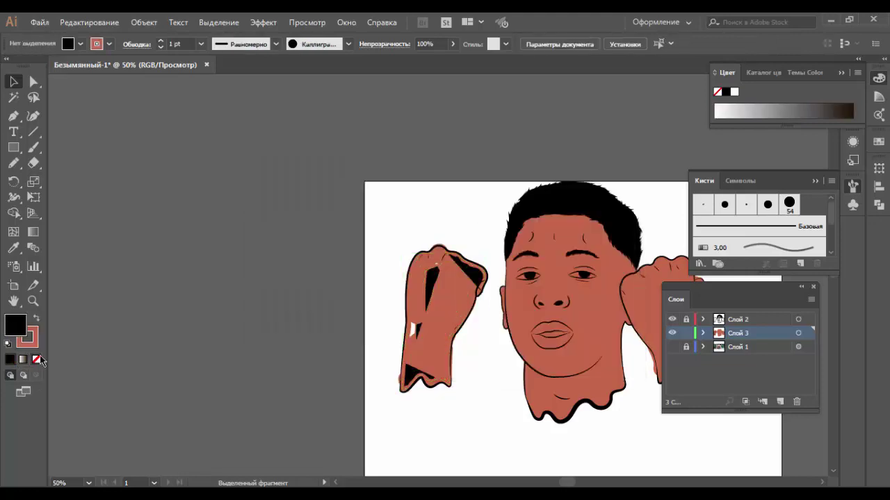
Step: Erase the stray outline on the fist top and isolate the red bump path
key(z)
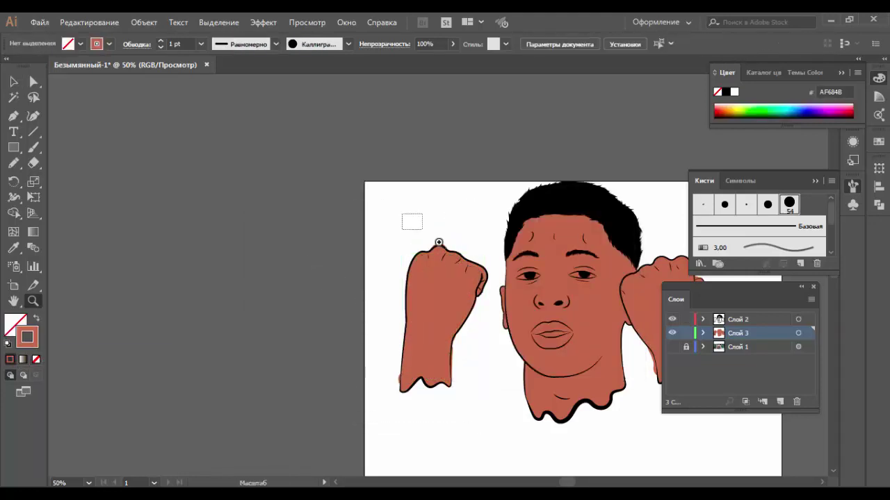
drag(403, 213, 478, 306)
key(shift+e)
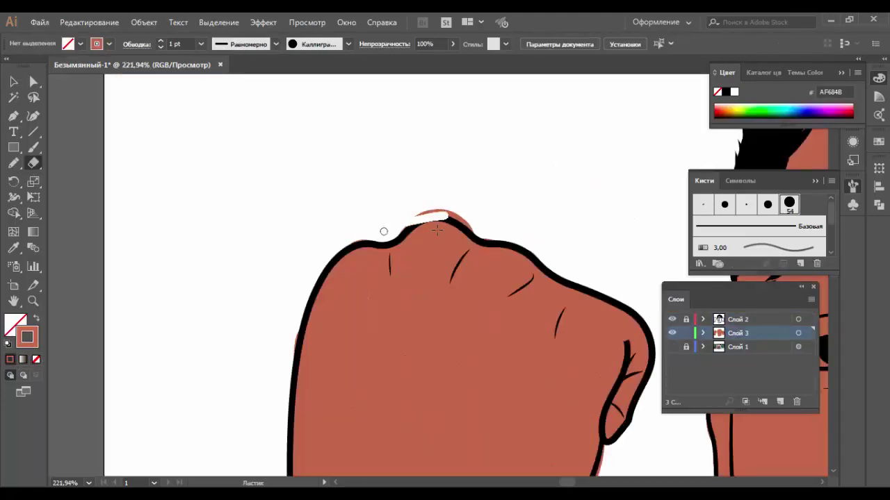
drag(383, 229, 457, 212)
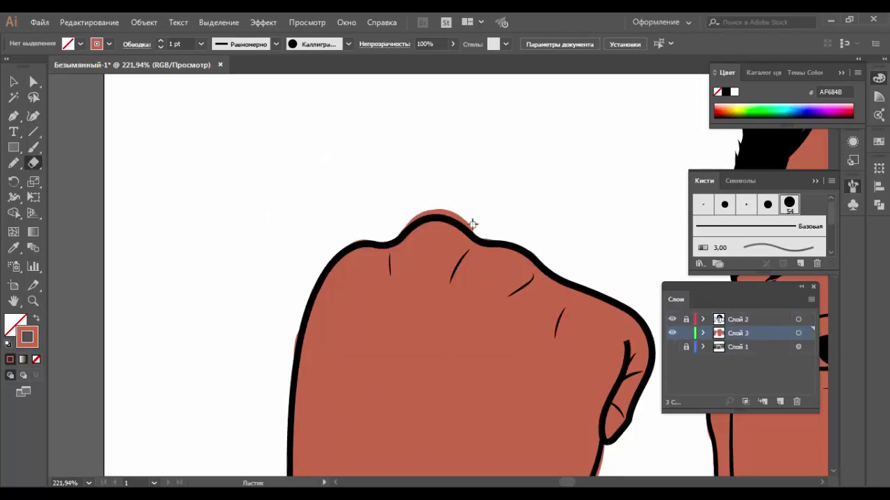
key(v)
double_click(452, 233)
Step: Exit isolation mode and erase the upper part of the skin bump above the left fist
click(36, 319)
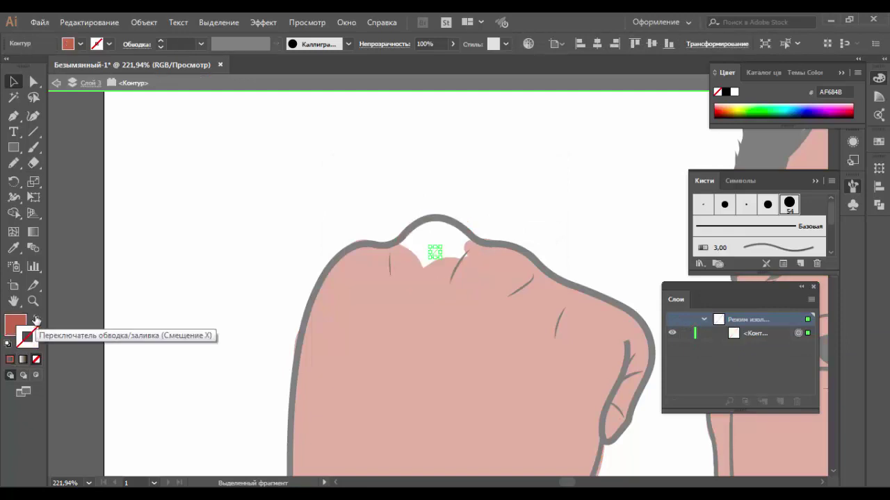
key(ctrl+z)
key(Escape)
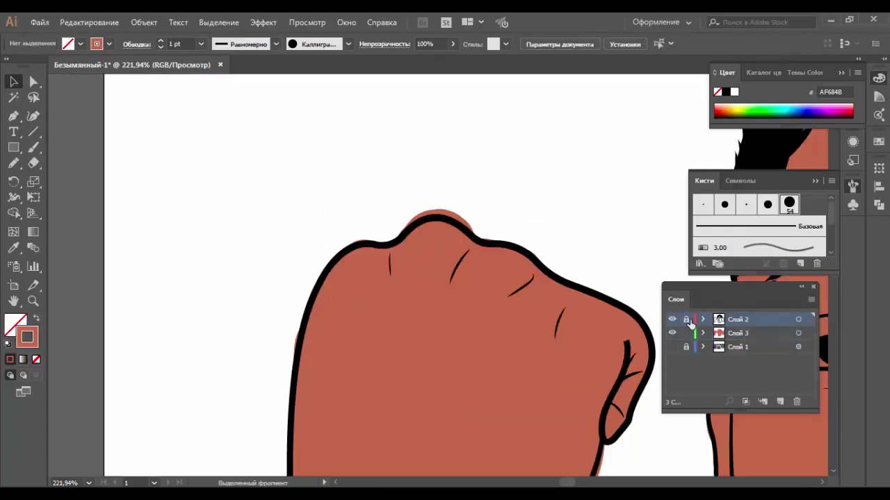
key(b)
key(shift+e)
drag(424, 185, 455, 215)
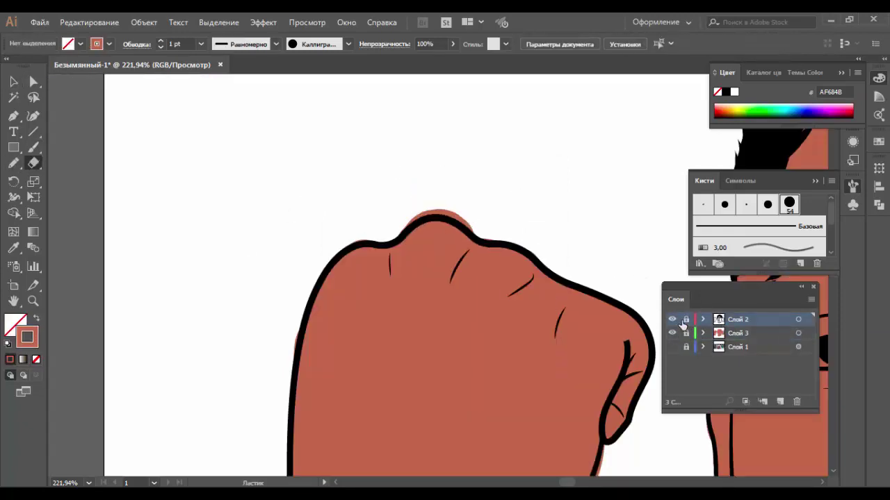
scroll(486, 202, down, 5)
scroll(444, 273, up, 4)
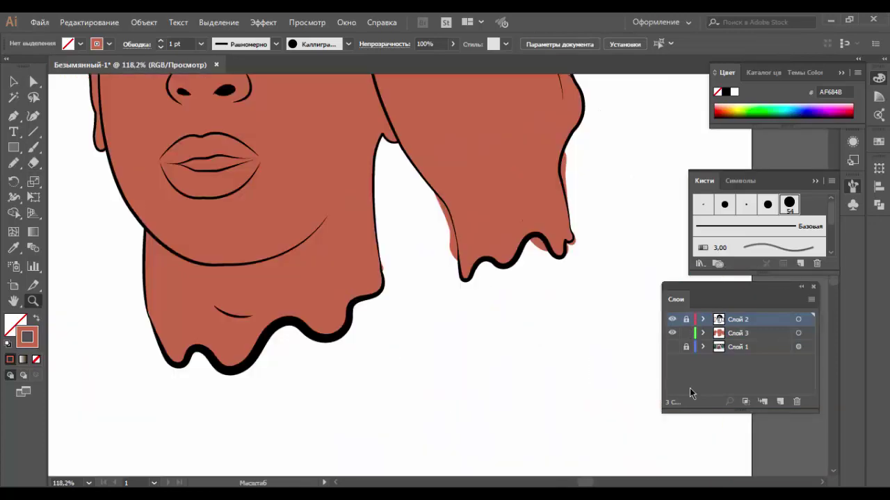
Step: Erase the uneven drip line on the right arm and set the stroke colour to white
drag(456, 294, 585, 262)
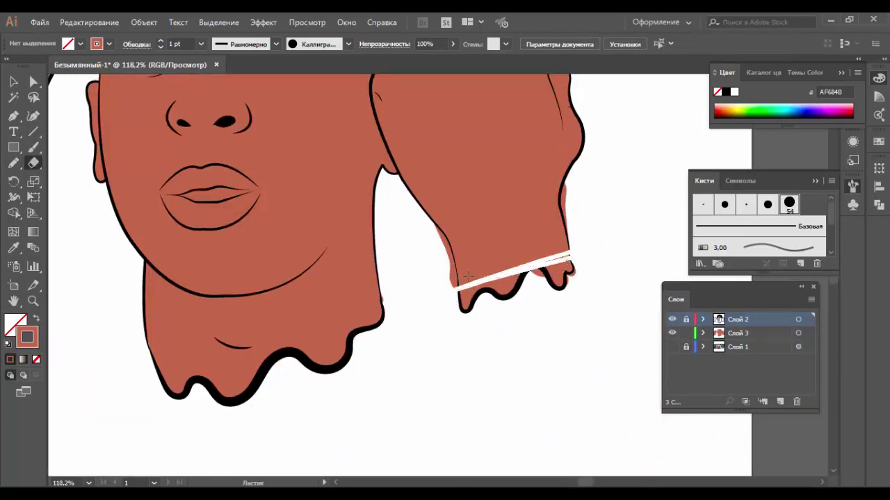
scroll(200, 144, up, 5)
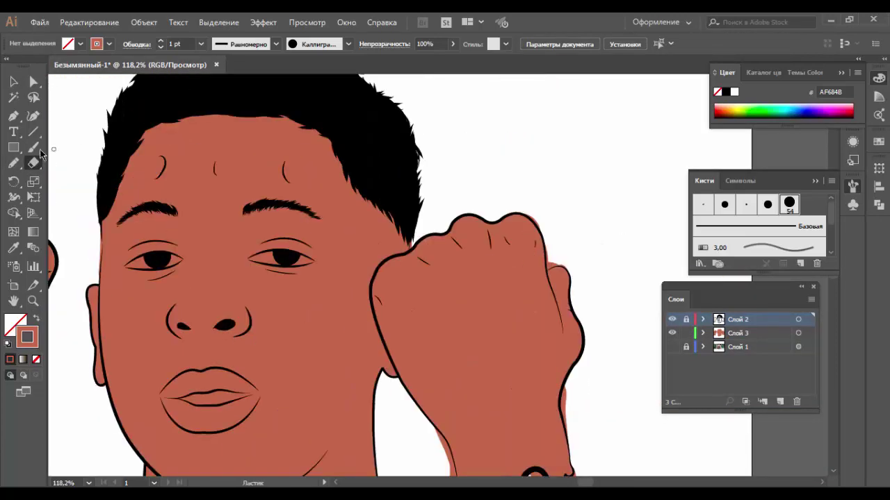
double_click(27, 338)
click(581, 173)
scroll(393, 304, down, 3)
Step: Blob-brush white on Слой 3 over the red edge near the hand
drag(33, 147, 82, 169)
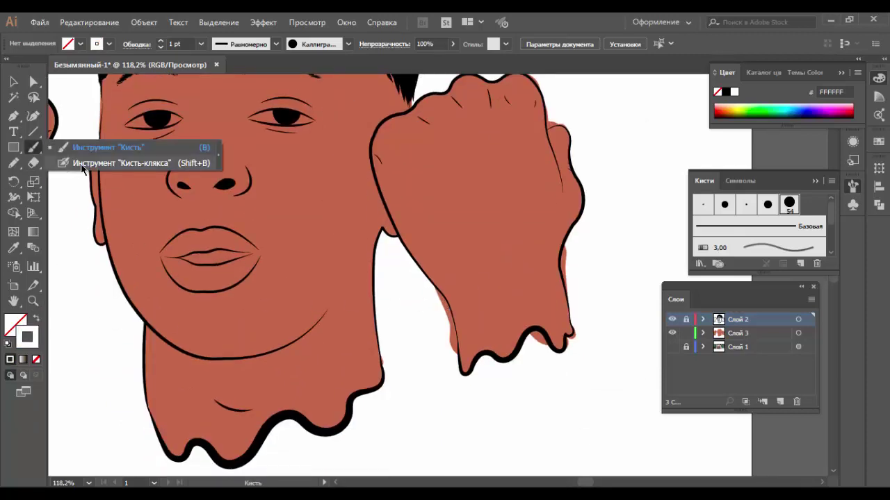
click(81, 165)
click(736, 333)
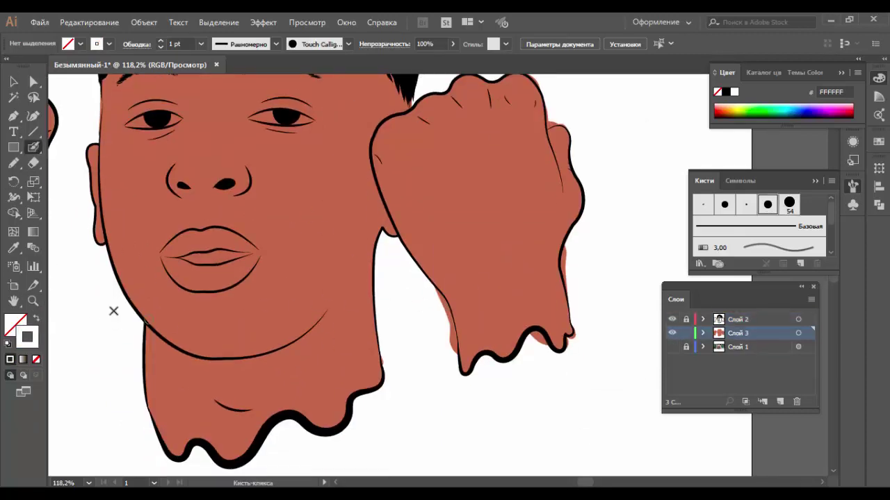
key(shift+x)
drag(444, 303, 458, 358)
scroll(369, 313, up, 2)
scroll(438, 313, up, 3)
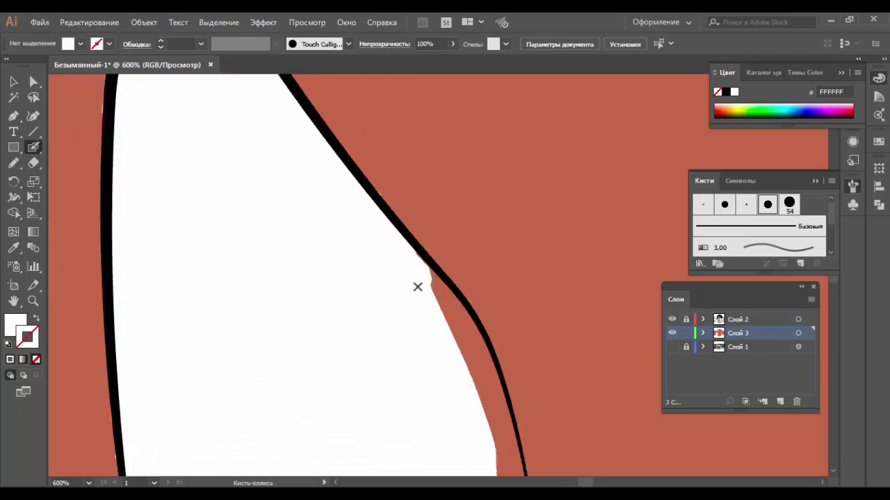
Step: Paint white over the stray red bump poking past the fist outline
key(shift+x)
drag(467, 259, 505, 382)
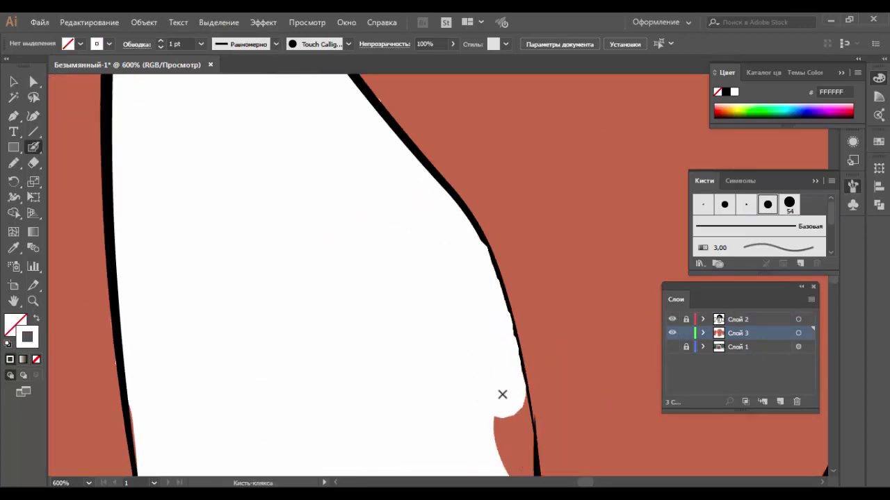
scroll(504, 381, down, 3)
scroll(508, 283, down, 1)
drag(510, 264, 516, 363)
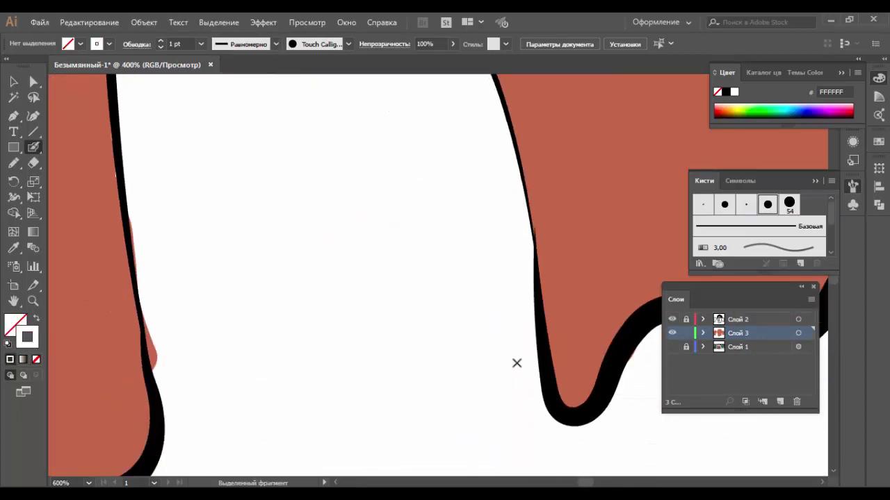
scroll(599, 265, down, 3)
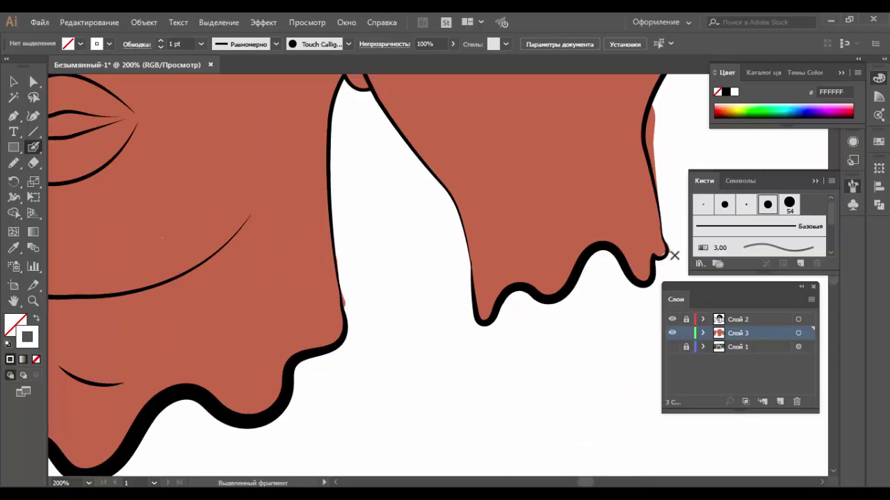
Step: Cover the red fill spilling past the arm's edge with white
scroll(285, 264, up, 2)
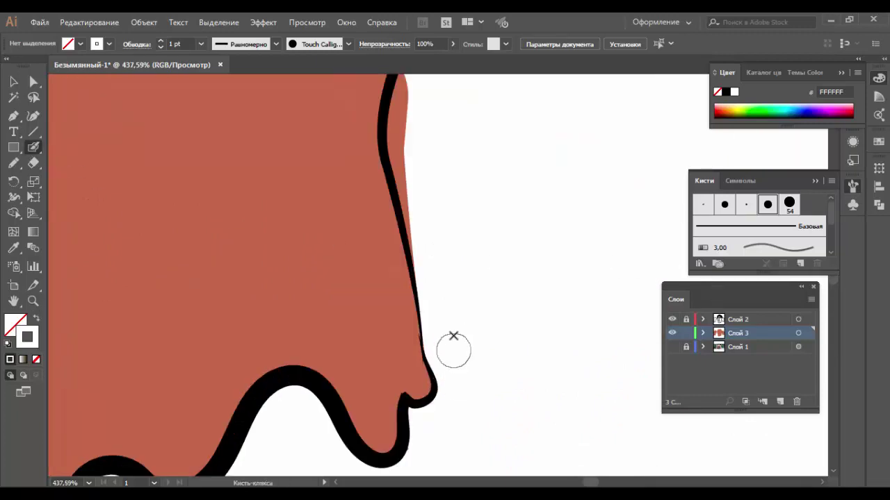
scroll(453, 341, up, 2)
drag(398, 129, 410, 237)
drag(427, 299, 422, 333)
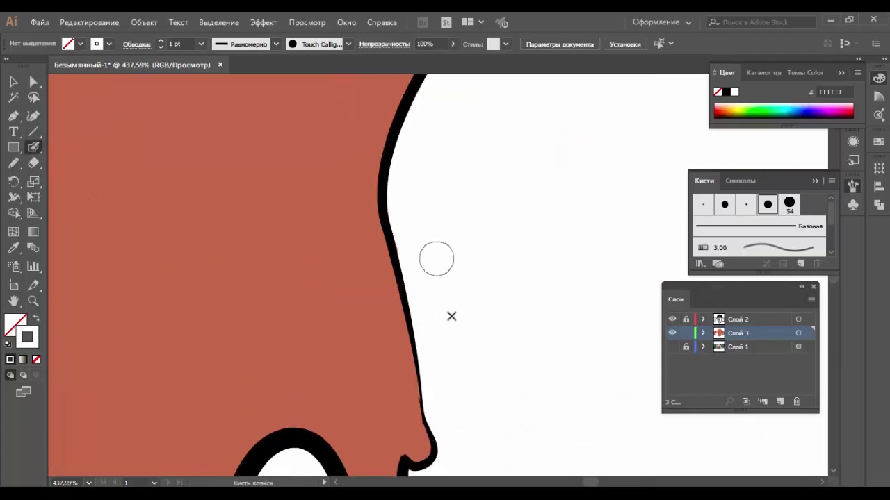
scroll(463, 339, up, 3)
scroll(389, 173, up, 3)
scroll(361, 78, up, 5)
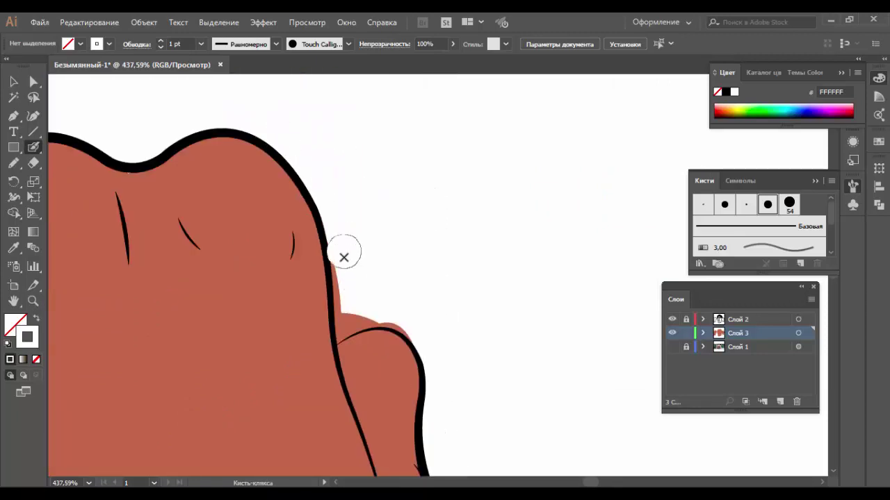
Step: Switch the Blob Brush to a small round brush tip
click(348, 43)
click(253, 72)
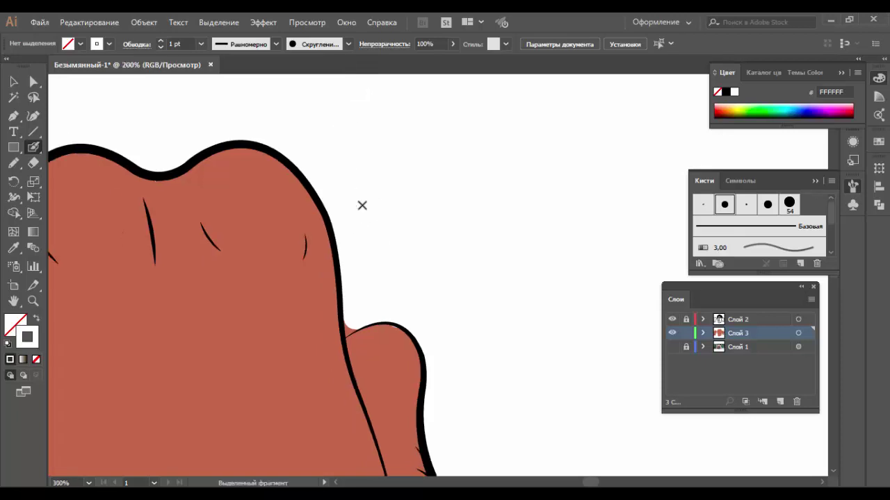
key(ctrl+plus)
key(ctrl+plus)
click(347, 44)
click(275, 72)
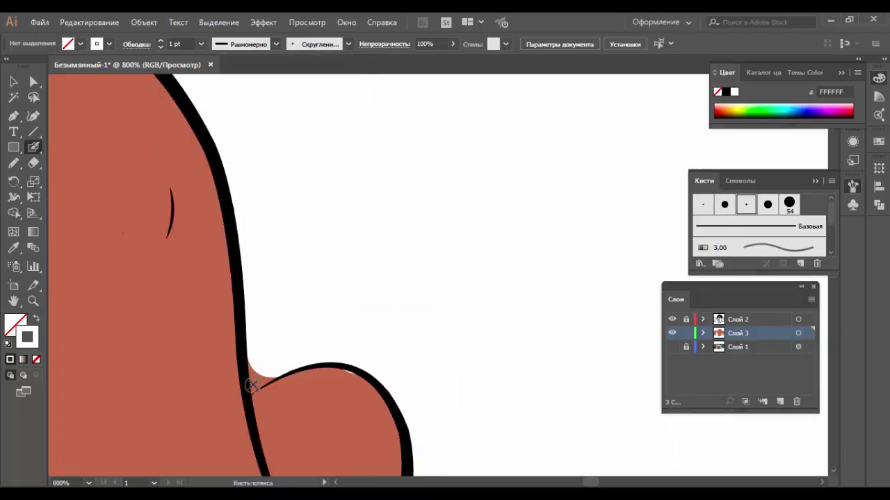
scroll(288, 364, down, 5)
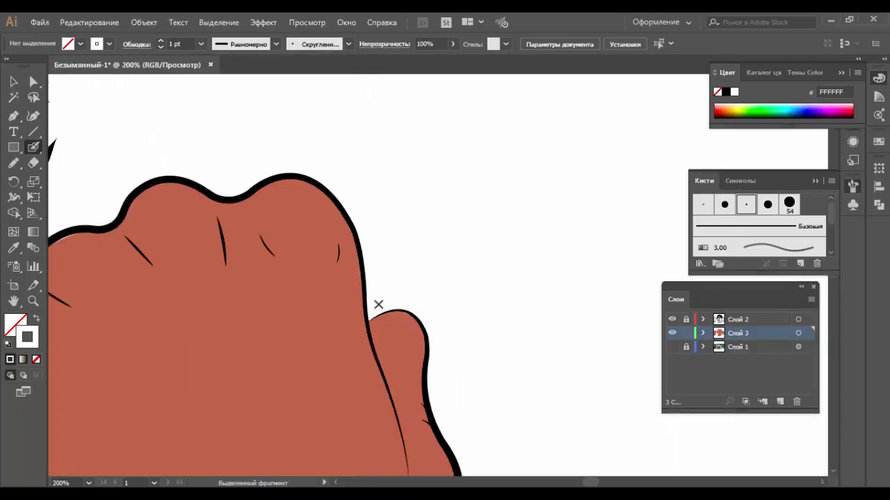
Step: Zoom in on the neck's side edge, then on the left arm
key(z)
drag(229, 382, 407, 248)
key(shift+b)
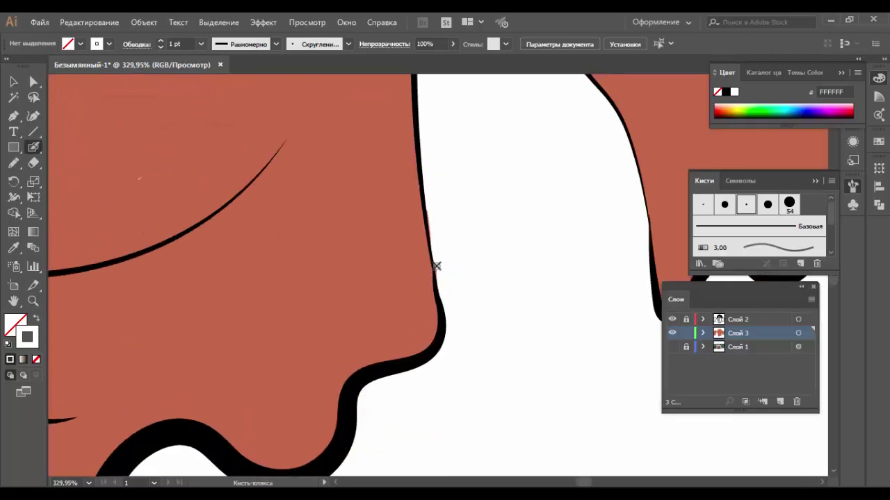
key(ctrl+1)
key(z)
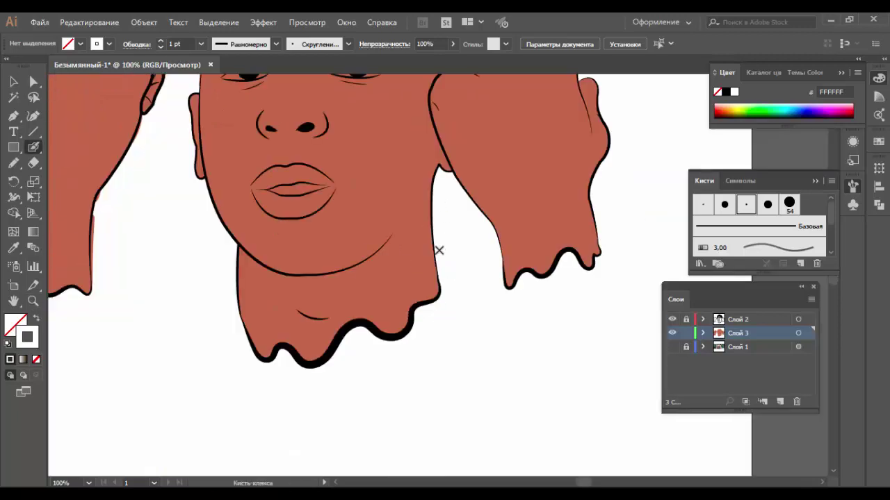
drag(81, 210, 151, 364)
Step: Choose the calligraphic brush shape for the Paintbrush and scroll to the face
key(b)
click(245, 43)
double_click(292, 104)
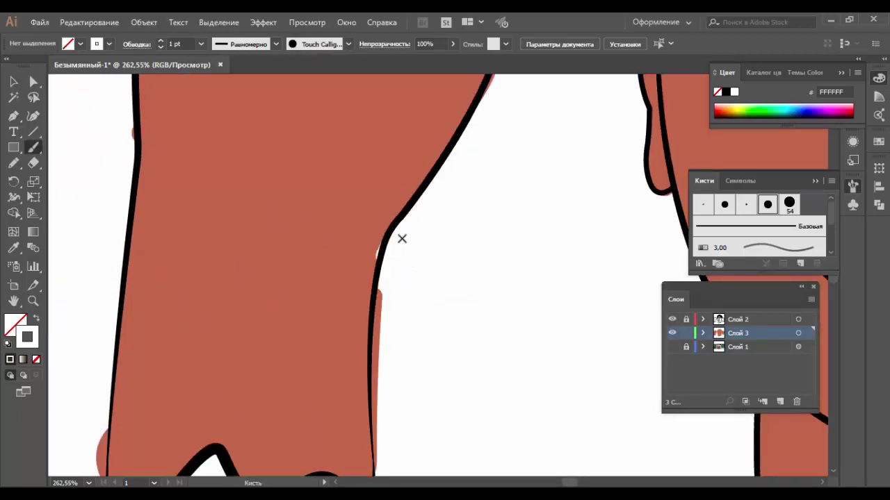
scroll(410, 257, down, 2)
scroll(389, 271, down, 1)
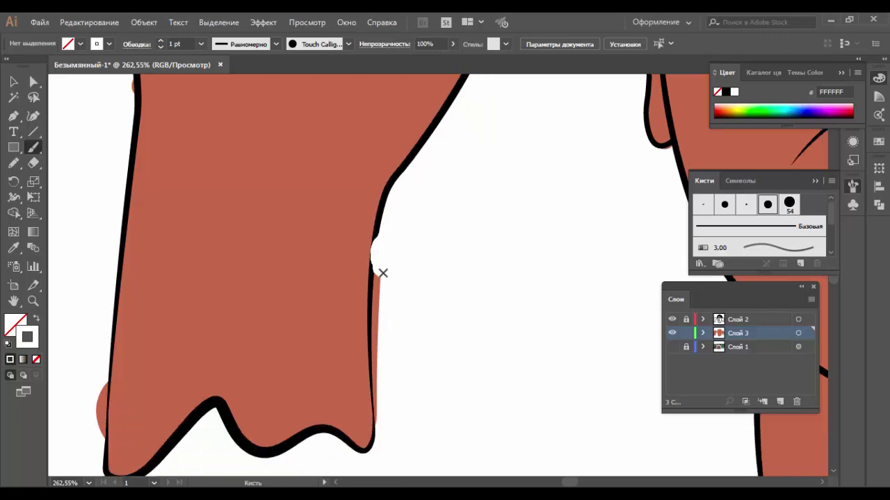
scroll(389, 278, down, 2)
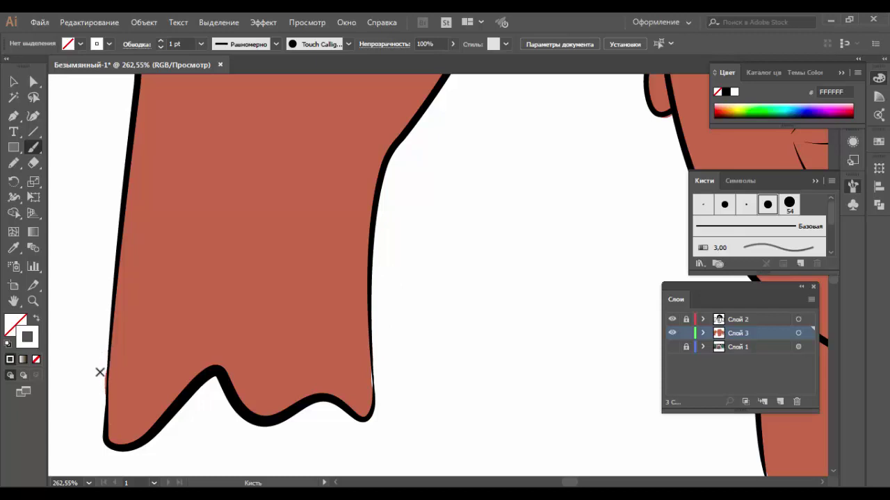
scroll(512, 245, up, 5)
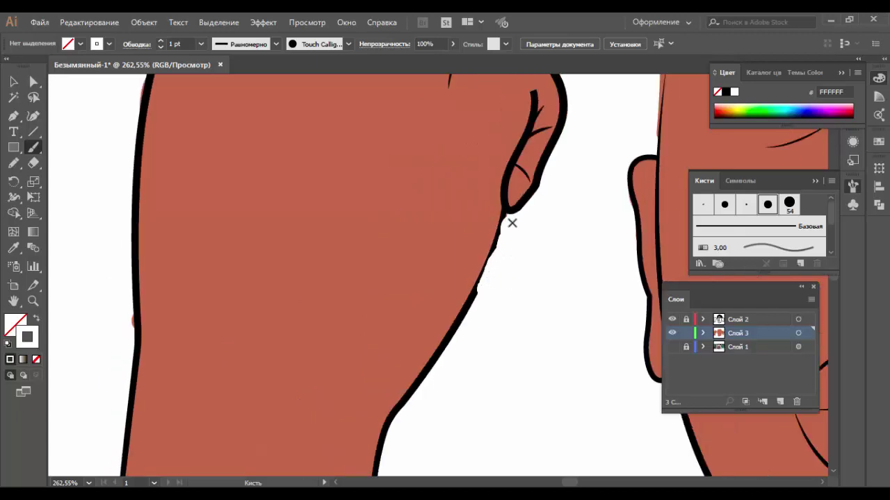
scroll(512, 222, up, 3)
scroll(223, 151, down, 1)
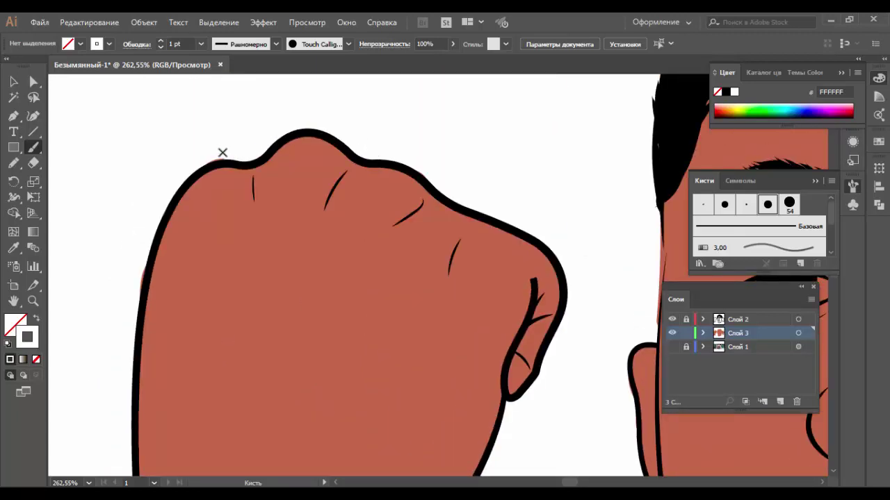
scroll(294, 135, down, 1)
scroll(294, 135, down, 3)
scroll(574, 483, up, 1)
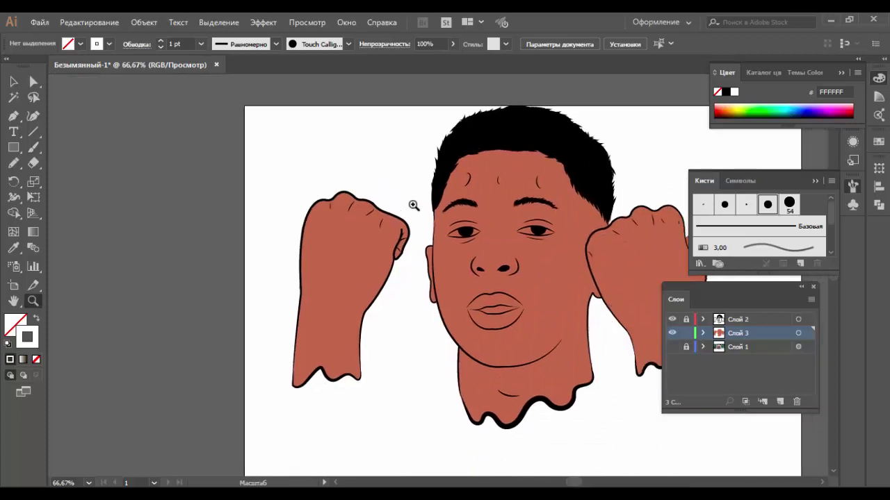
scroll(415, 201, up, 5)
Step: Paint white into the left eye with the Blob Brush's Touch Calligraphic tip
key(shift+b)
click(299, 44)
click(296, 72)
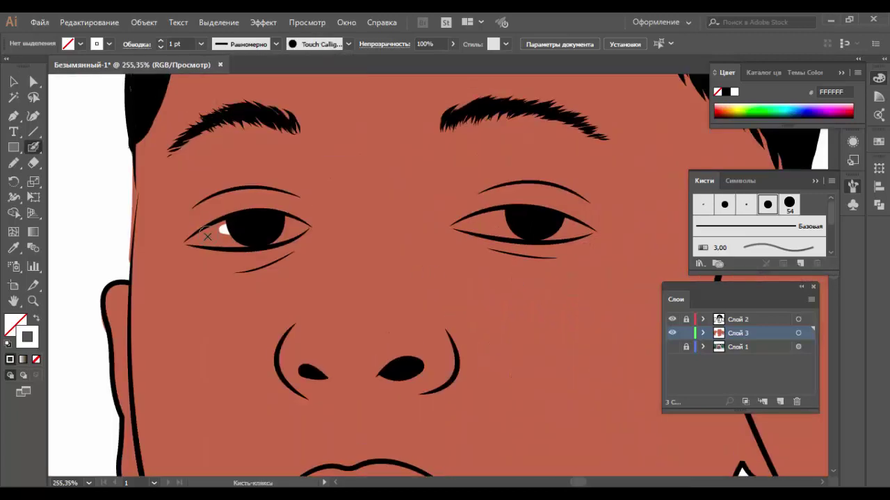
drag(201, 235, 289, 227)
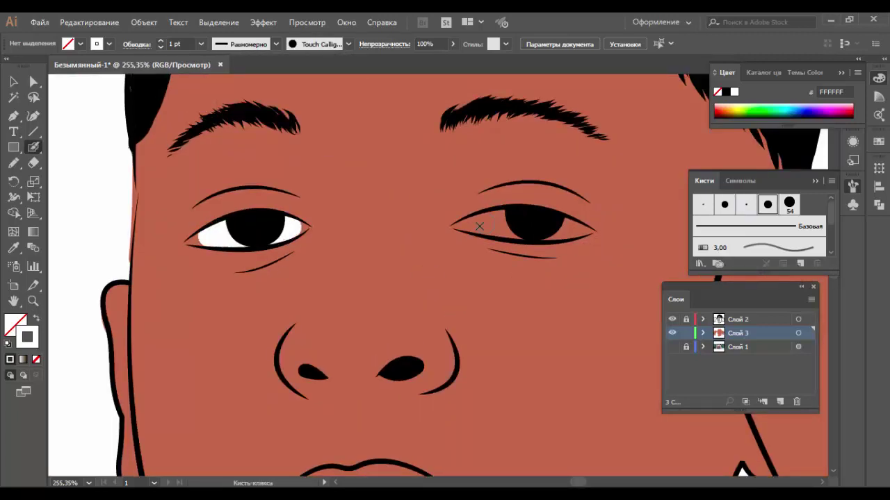
Step: Paint white into the right eye, then fill the left eye's corners with a small round tip
drag(467, 225, 546, 226)
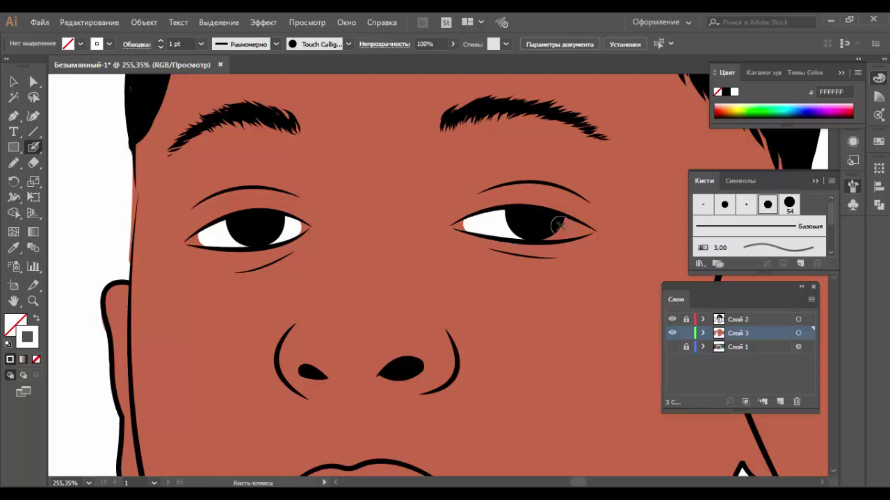
drag(360, 278, 167, 187)
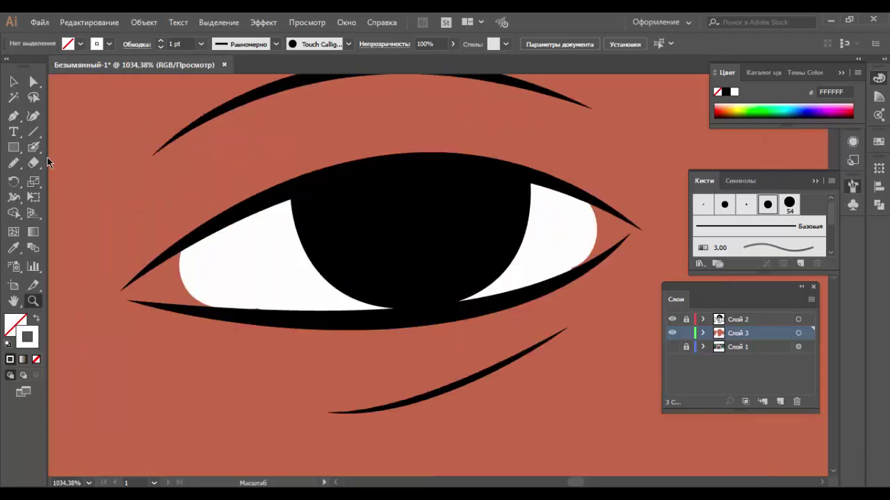
click(348, 44)
click(275, 72)
mouse_move(125, 291)
mouse_down()
mouse_move(178, 262)
mouse_move(174, 283)
mouse_up()
drag(589, 212, 607, 222)
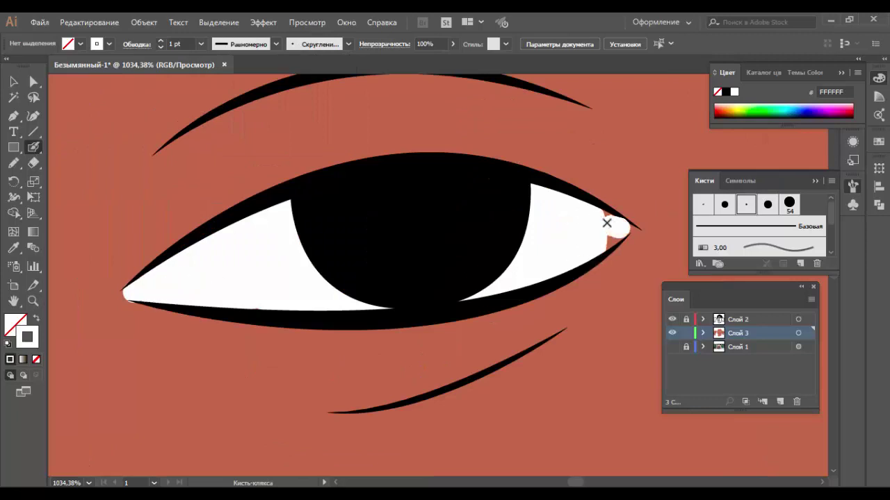
Step: Extend the white into the right eye's pointed corner
key(ctrl+1)
key(z)
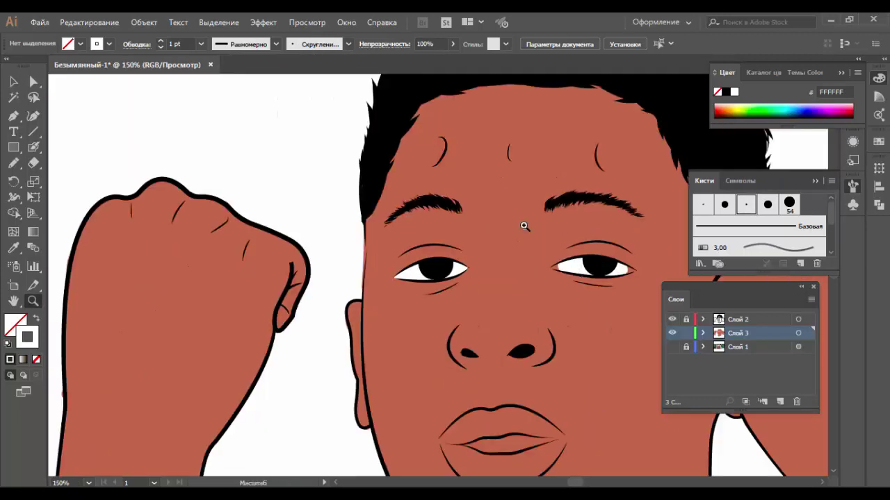
drag(521, 224, 397, 296)
key(shift+b)
drag(259, 273, 283, 263)
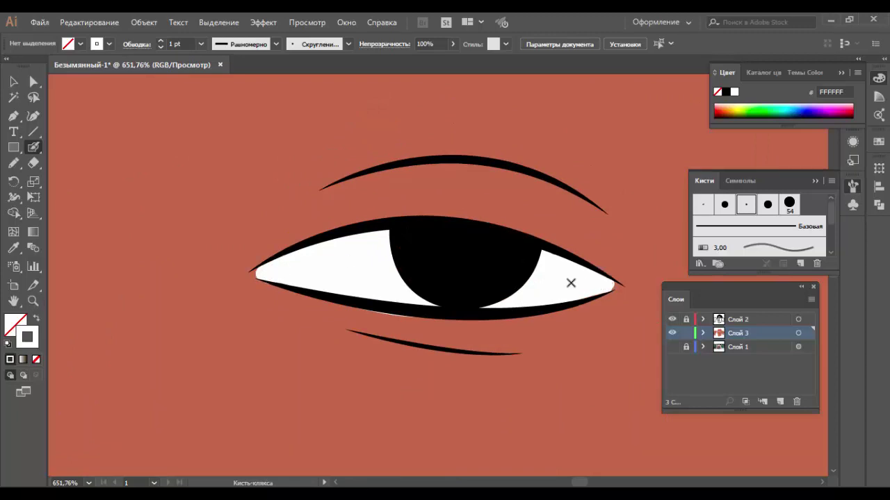
key(ctrl+1)
Step: Paint thick black along the inner lip edges and fill the gap between the lips
key(z)
drag(334, 298, 528, 357)
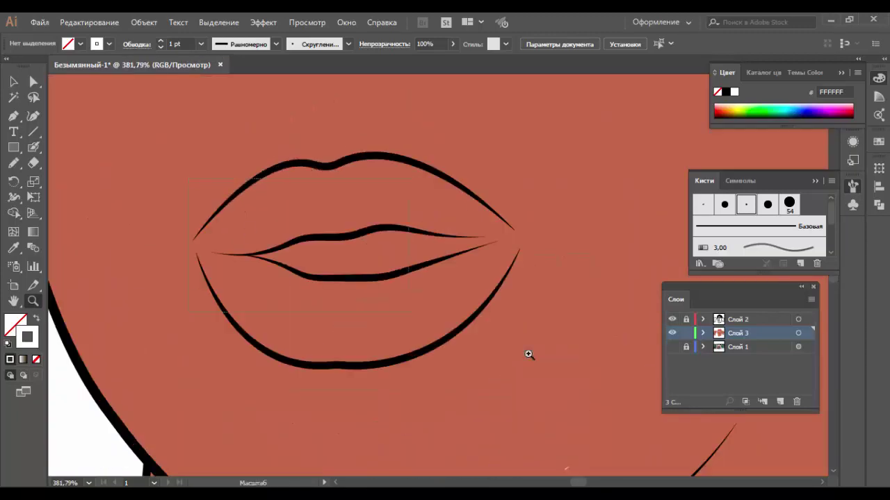
key(shift+b)
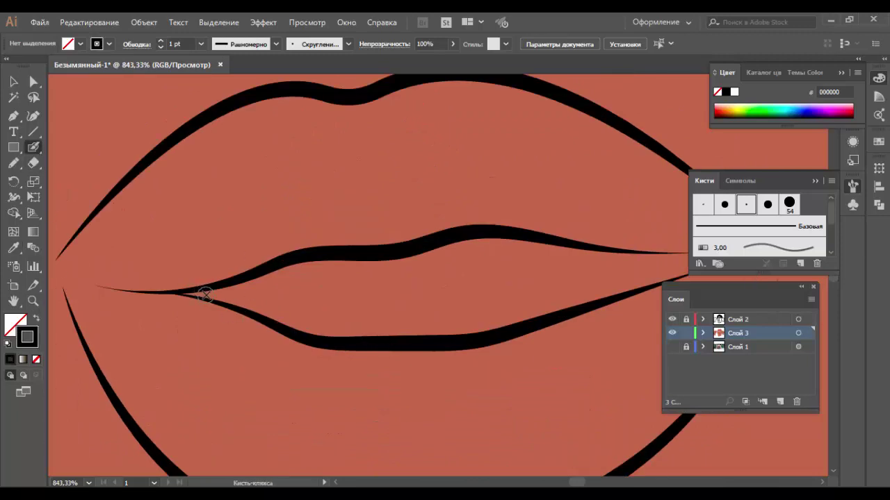
mouse_move(205, 296)
mouse_down()
mouse_move(351, 259)
mouse_move(487, 334)
mouse_move(250, 311)
mouse_move(397, 264)
mouse_move(342, 329)
mouse_move(521, 264)
mouse_move(451, 297)
mouse_move(499, 278)
mouse_up()
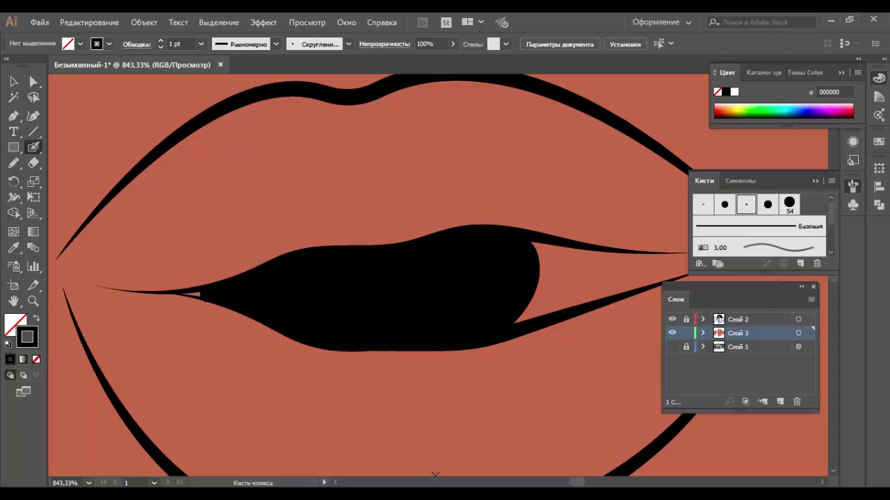
scroll(313, 312, right, 3)
scroll(314, 312, right, 3)
mouse_move(154, 251)
mouse_down()
mouse_move(299, 258)
mouse_move(217, 257)
mouse_up()
mouse_move(132, 320)
mouse_down()
mouse_move(299, 268)
mouse_move(146, 270)
mouse_move(246, 273)
mouse_up()
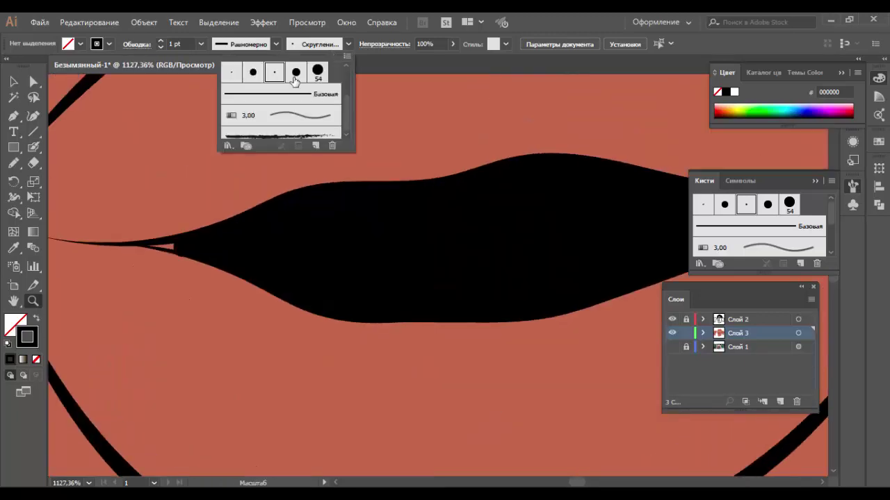
Step: Extend the black at the lip corner into a clean tapering point
key(shift+b)
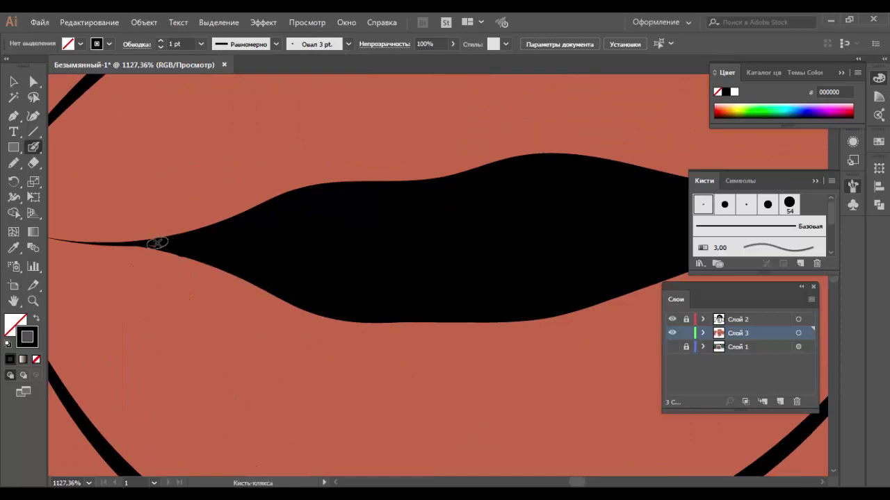
key(z)
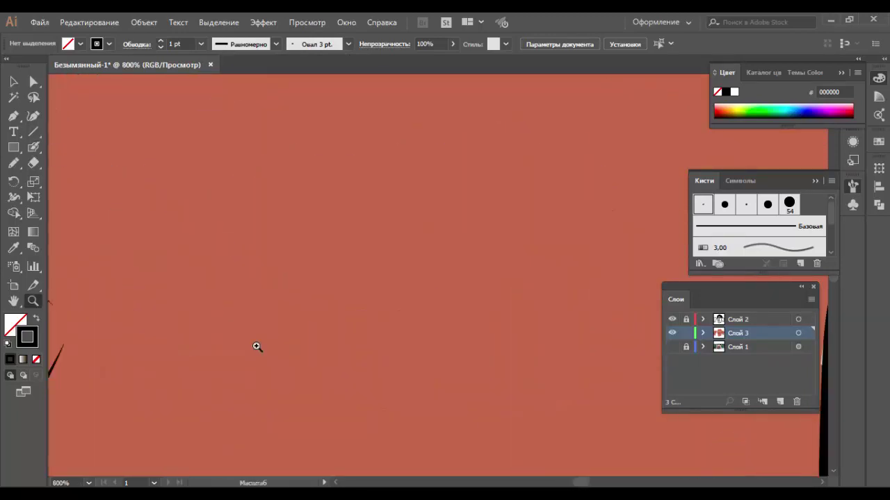
drag(492, 320, 526, 371)
key(shift+b)
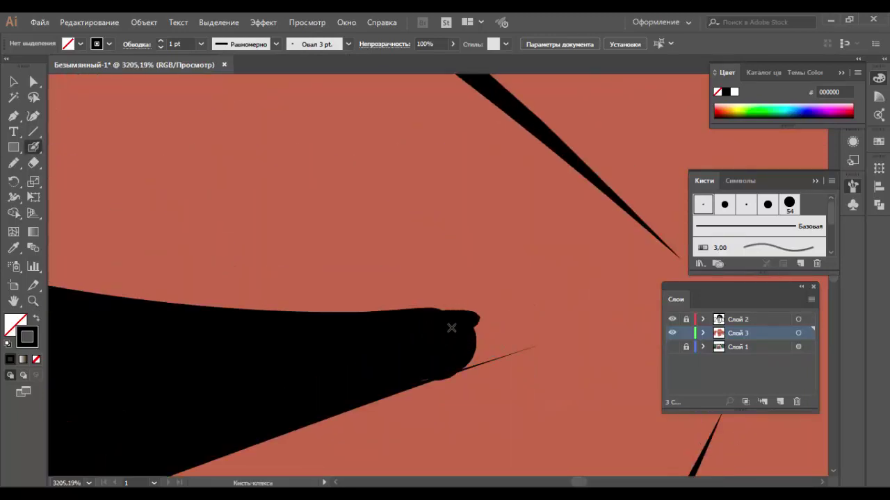
mouse_move(451, 327)
mouse_down()
mouse_move(446, 361)
mouse_move(453, 339)
mouse_move(461, 352)
mouse_move(426, 364)
mouse_up()
scroll(546, 273, down, 10)
scroll(546, 272, down, 4)
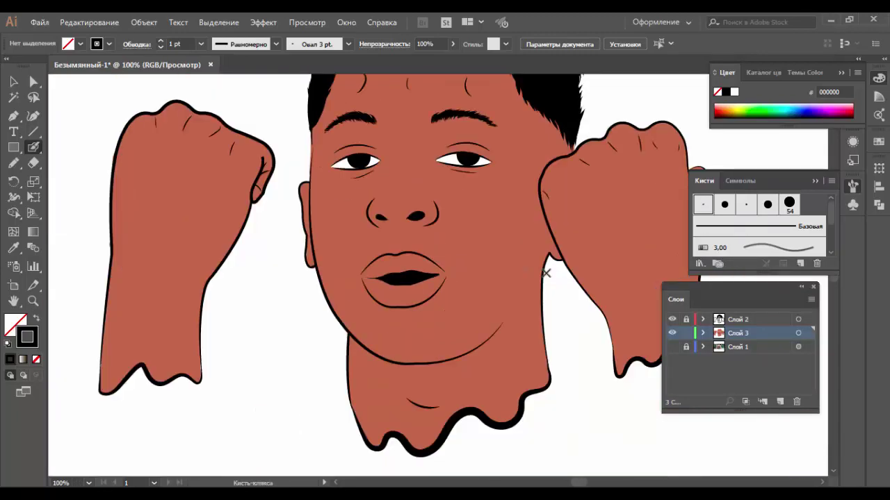
scroll(547, 273, down, 2)
scroll(546, 272, up, 4)
scroll(545, 271, down, 2)
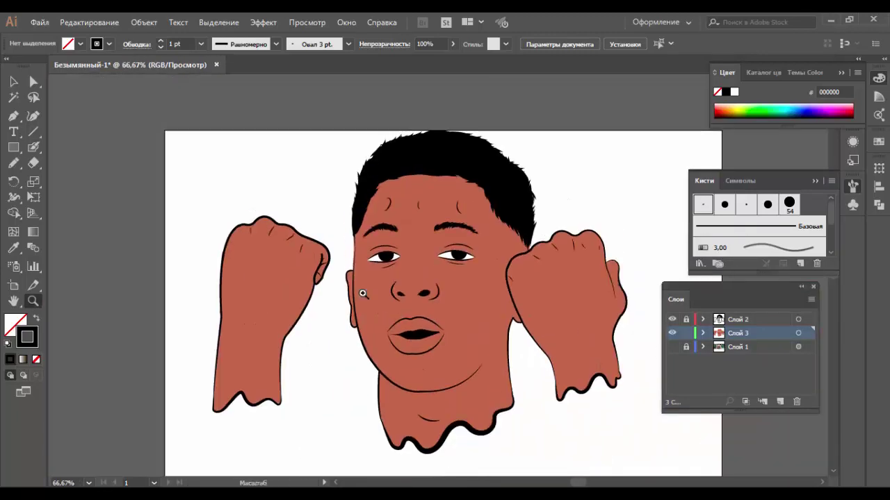
scroll(413, 327, up, 4)
Step: Sample the lip colour from the reference photo with the Eyedropper, then return to the Blob Brush
alt+click(671, 347)
key(i)
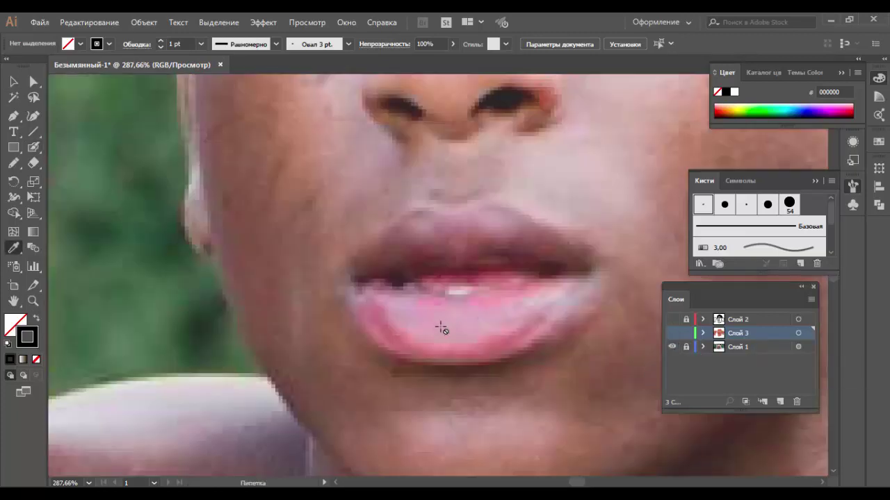
click(452, 322)
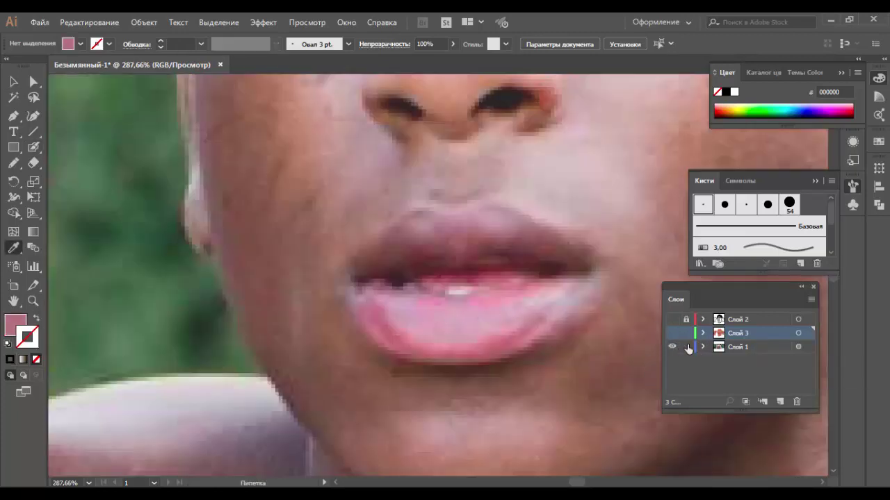
alt+click(671, 346)
key(shift+b)
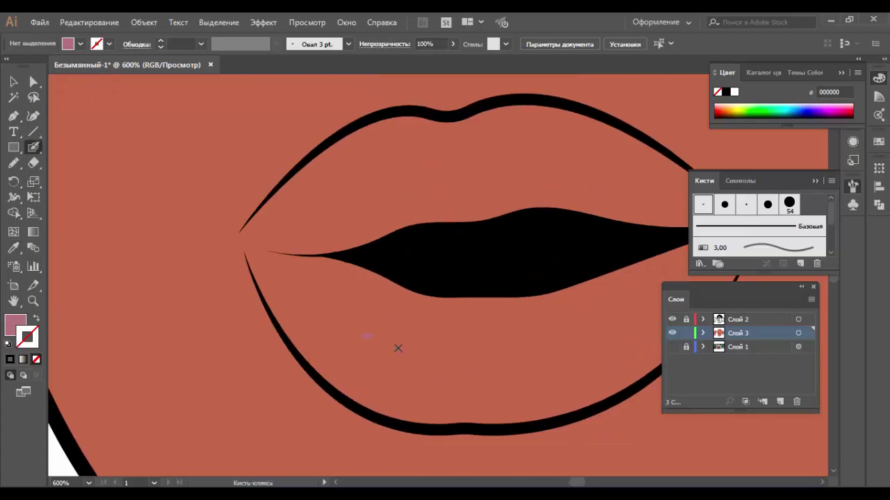
Step: Shift the sampled colour toward brown and paint a first patch on the upper lip
double_click(15, 324)
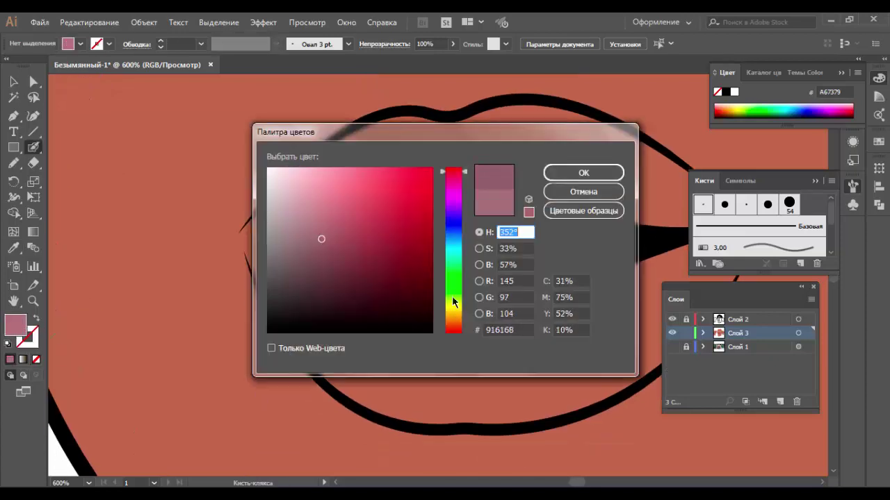
drag(452, 302, 456, 328)
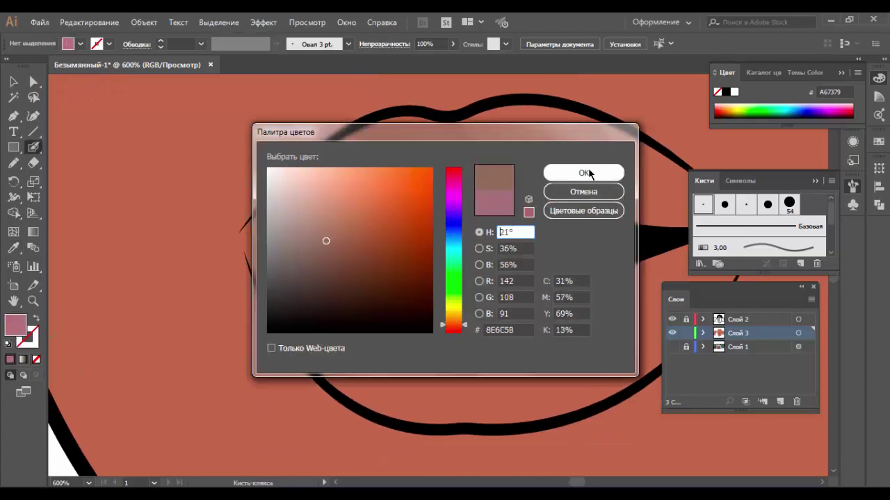
click(583, 173)
click(316, 43)
click(318, 69)
key(shift+x)
drag(417, 139, 409, 175)
key(ctrl+minus)
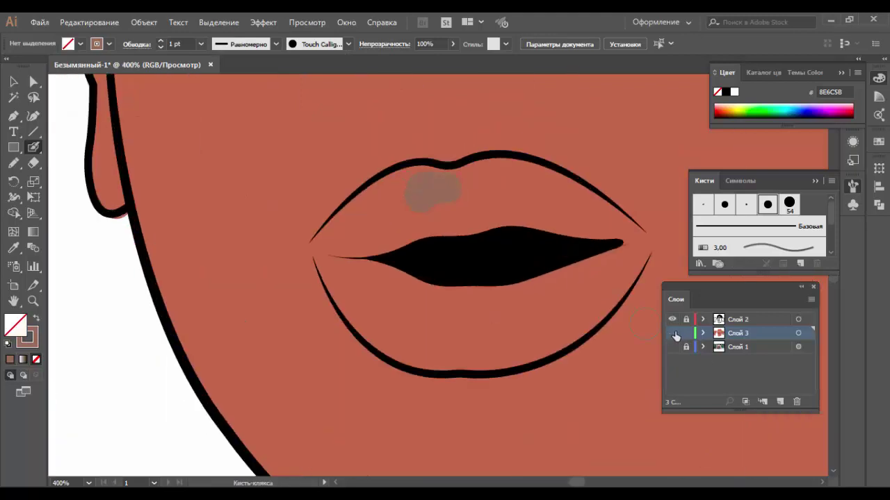
Step: Recheck the photo, then paint mauve 99635E over the upper lip
click(672, 333)
click(671, 347)
click(671, 346)
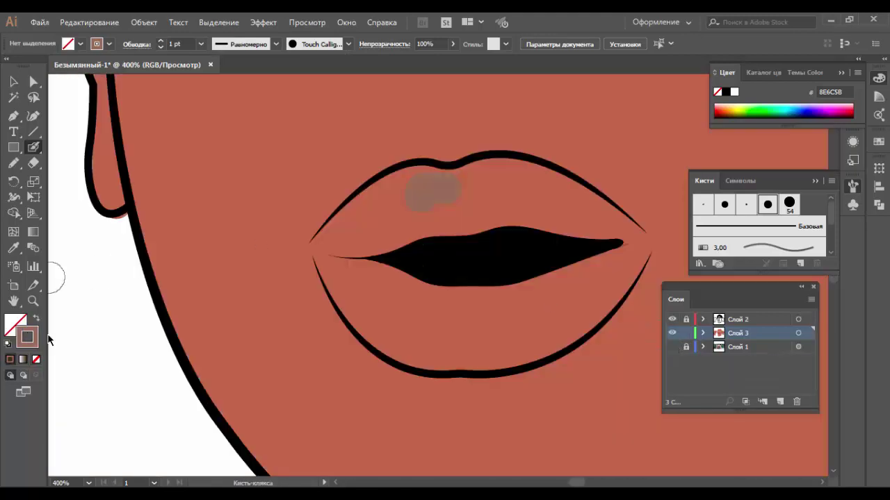
double_click(27, 338)
click(583, 173)
drag(486, 197, 424, 202)
scroll(512, 209, down, 5)
scroll(512, 208, up, 6)
Step: Paint the upper lip in darker pink 995552, undoing a stray lower-lip stroke
double_click(27, 337)
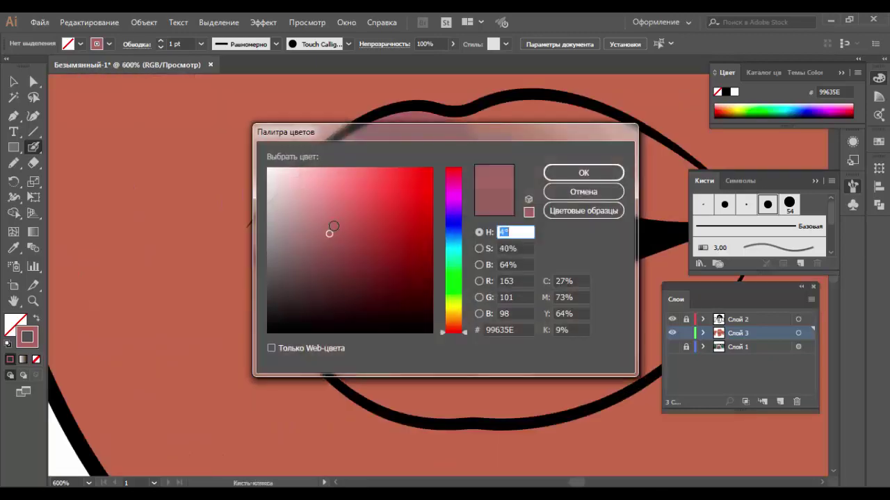
drag(330, 228, 344, 234)
click(582, 171)
mouse_move(379, 170)
mouse_down()
mouse_move(414, 129)
mouse_move(360, 207)
mouse_move(588, 186)
mouse_up()
scroll(588, 178, down, 4)
scroll(464, 220, up, 2)
mouse_move(464, 220)
mouse_down()
mouse_move(437, 202)
mouse_move(385, 233)
mouse_up()
mouse_move(359, 261)
mouse_down()
mouse_move(407, 308)
mouse_move(535, 316)
mouse_up()
key(ctrl+z)
key(ctrl+z)
Step: Try painting pink into the upper lip's corner, then undo the stray stroke
scroll(444, 286, down, 4)
scroll(443, 287, up, 7)
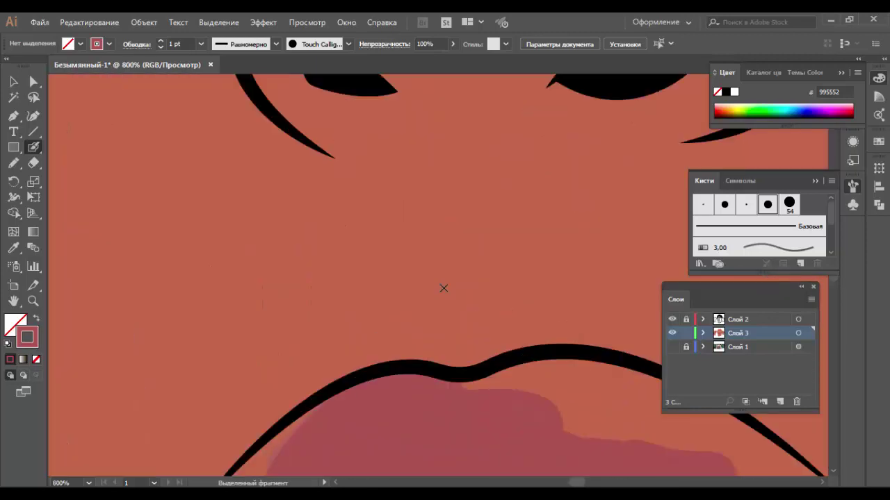
scroll(440, 288, down, 3)
scroll(591, 257, down, 1)
scroll(438, 278, right, 10)
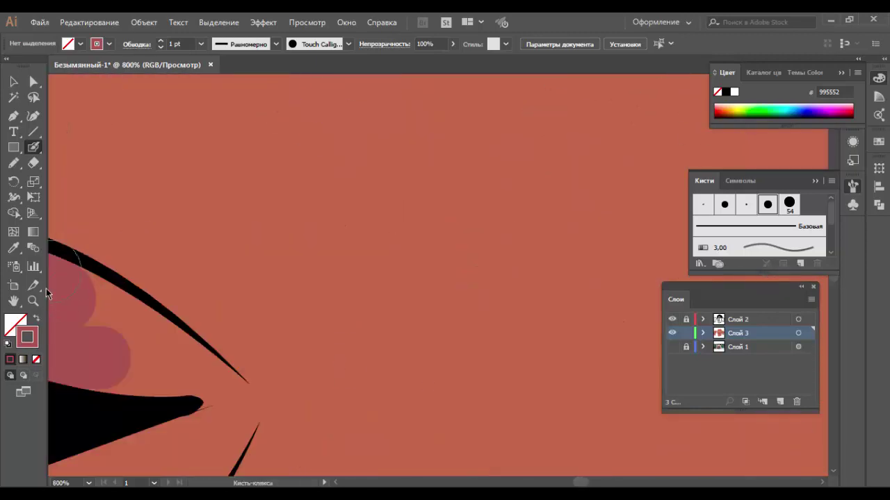
mouse_move(76, 271)
mouse_down()
mouse_move(139, 372)
mouse_move(135, 364)
mouse_move(185, 368)
mouse_move(97, 299)
mouse_move(169, 349)
mouse_up()
key(ctrl+z)
Step: Switch the Blob Brush to a small round brush tip
click(316, 44)
click(250, 77)
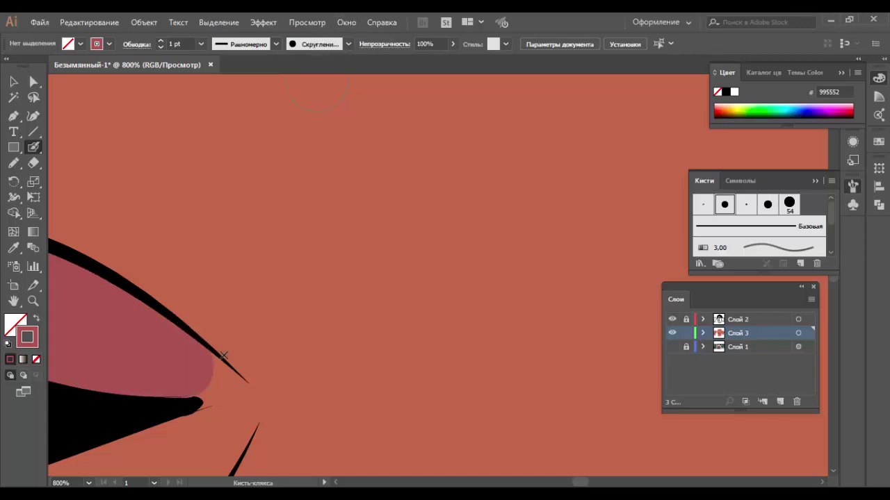
click(339, 44)
click(271, 73)
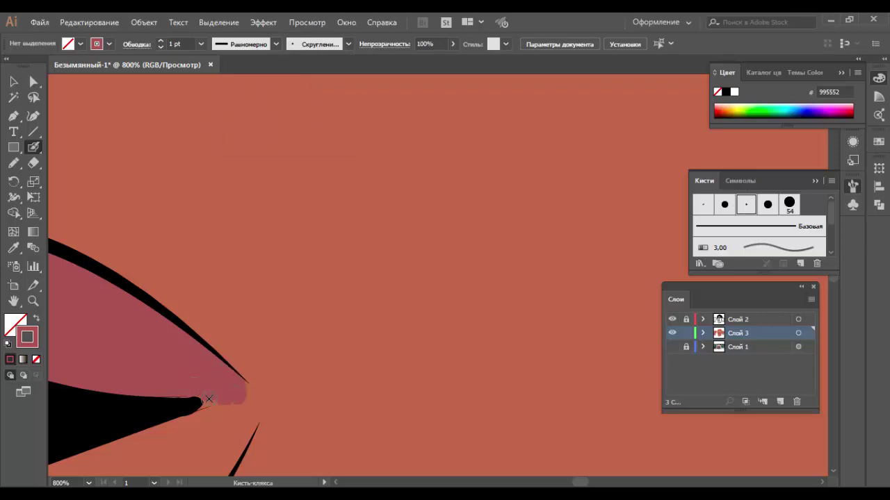
scroll(229, 399, down, 3)
scroll(219, 405, down, 2)
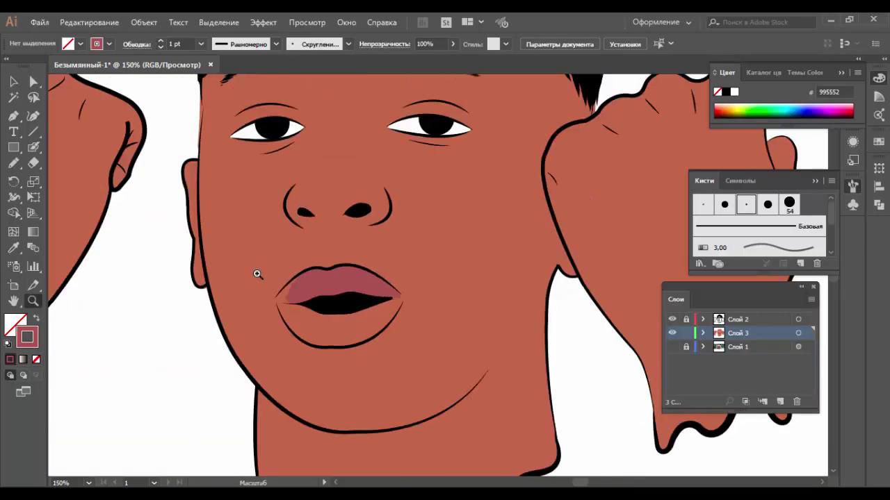
scroll(393, 327, up, 5)
Step: Fill the upper lip's corner tip and try a lighter pink AF5D5D
mouse_move(441, 239)
mouse_down()
mouse_move(359, 310)
mouse_move(387, 328)
mouse_move(395, 316)
mouse_up()
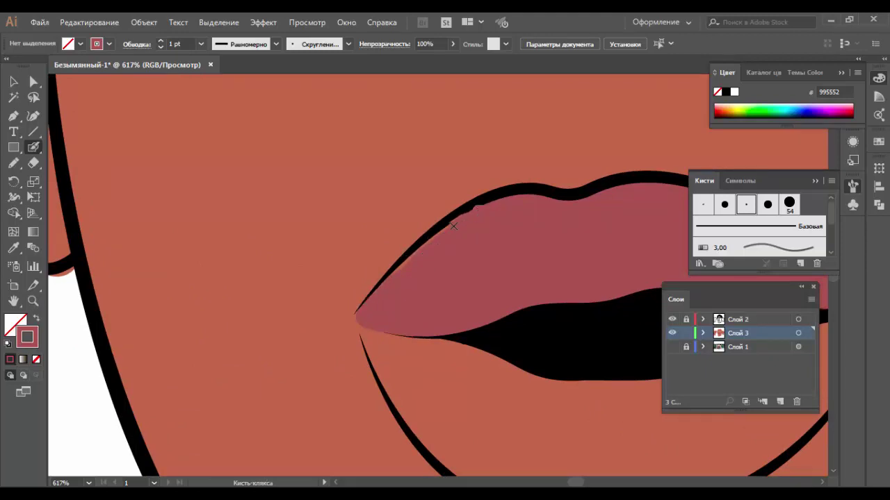
double_click(27, 337)
click(556, 172)
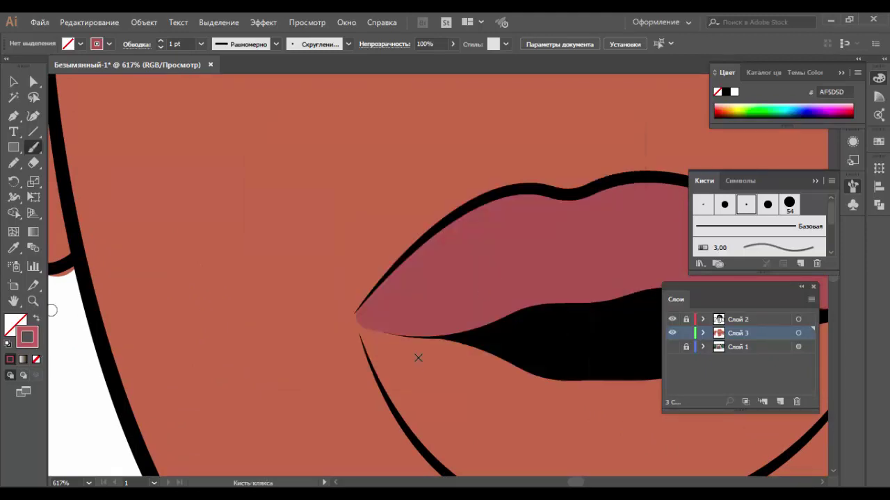
scroll(417, 357, down, 2)
drag(402, 287, 435, 347)
double_click(27, 337)
click(349, 211)
click(556, 171)
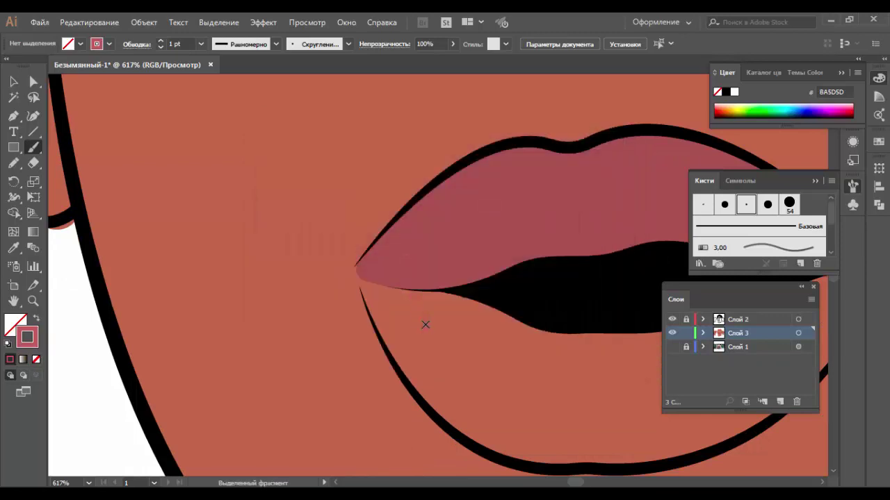
Step: Pick pink AD5E5E and paint a stroke with the Blob Brush
key(i)
scroll(436, 361, down, 2)
double_click(27, 337)
click(341, 218)
click(552, 173)
key(b)
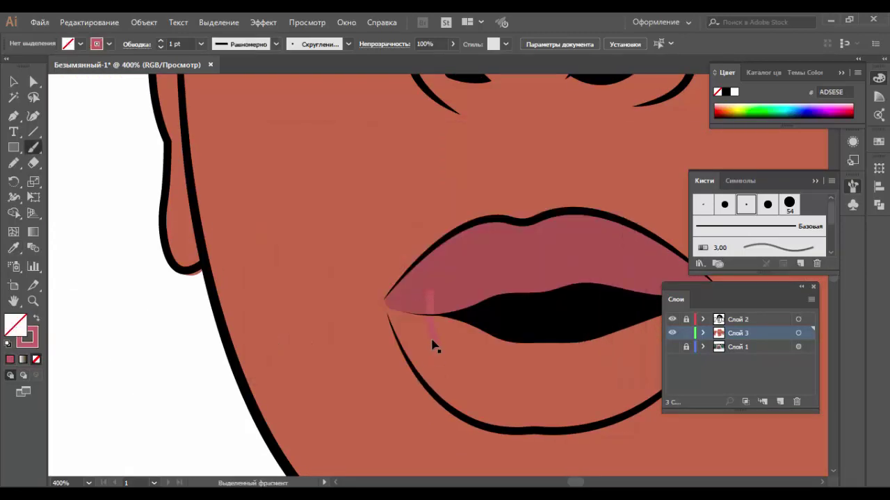
key(Escape)
key(shift+b)
drag(500, 386, 457, 360)
scroll(438, 320, down, 2)
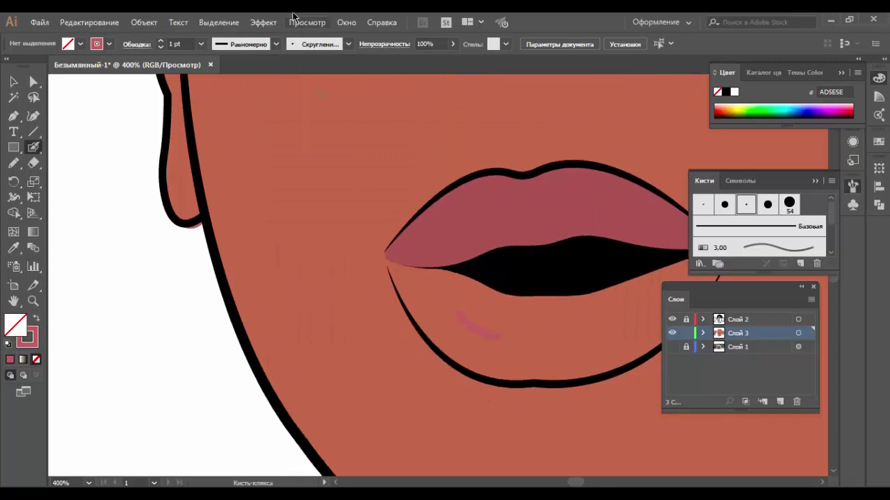
Step: Paint the lower lip in pink AD5353 along its length
double_click(27, 337)
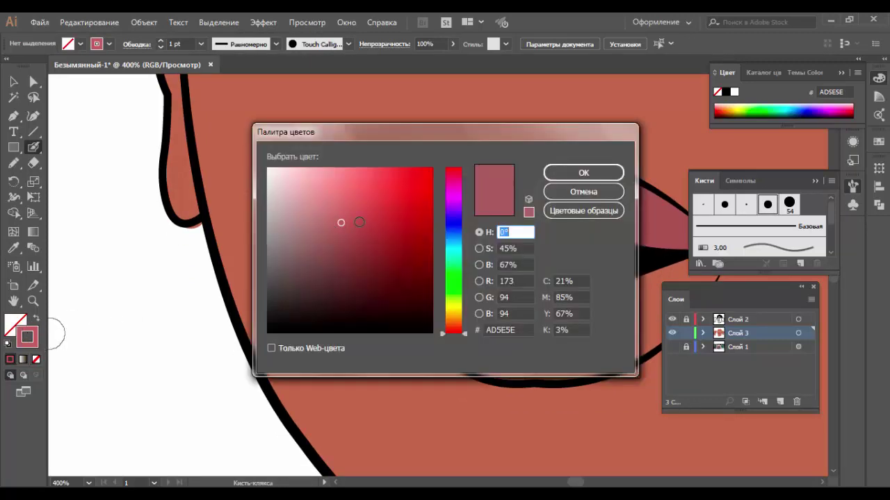
click(345, 221)
click(556, 171)
mouse_move(445, 297)
mouse_down()
mouse_move(431, 287)
mouse_move(499, 308)
mouse_move(607, 312)
mouse_move(590, 292)
mouse_up()
key(ctrl+minus)
key(ctrl+minus)
key(ctrl+minus)
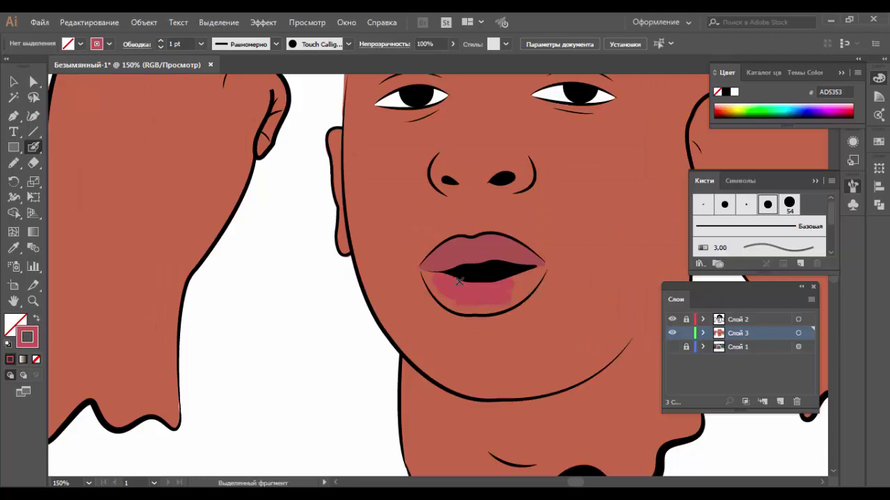
key(ctrl+plus)
key(ctrl+plus)
mouse_move(334, 264)
mouse_down()
mouse_move(272, 264)
mouse_move(321, 278)
mouse_move(212, 230)
mouse_move(312, 277)
mouse_move(433, 205)
mouse_up()
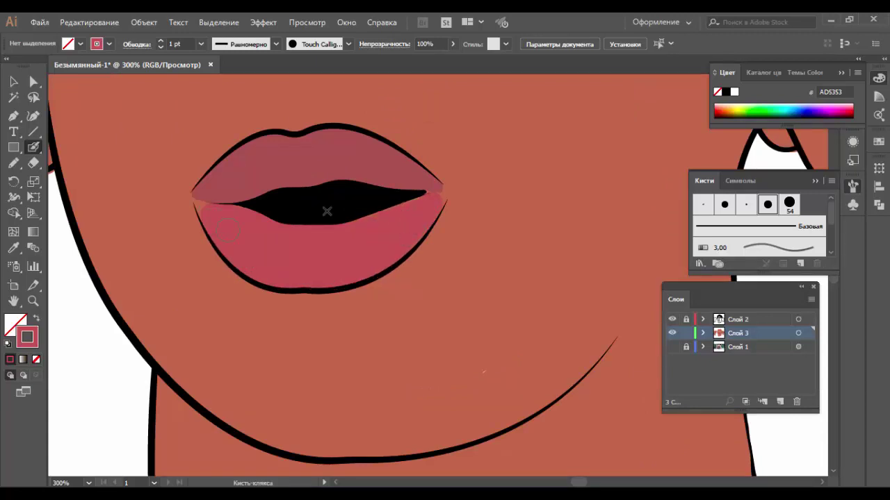
Step: Check the upper lip shape's fill, then fill the gap along the lower lip edge
key(v)
click(294, 187)
key(i)
double_click(16, 324)
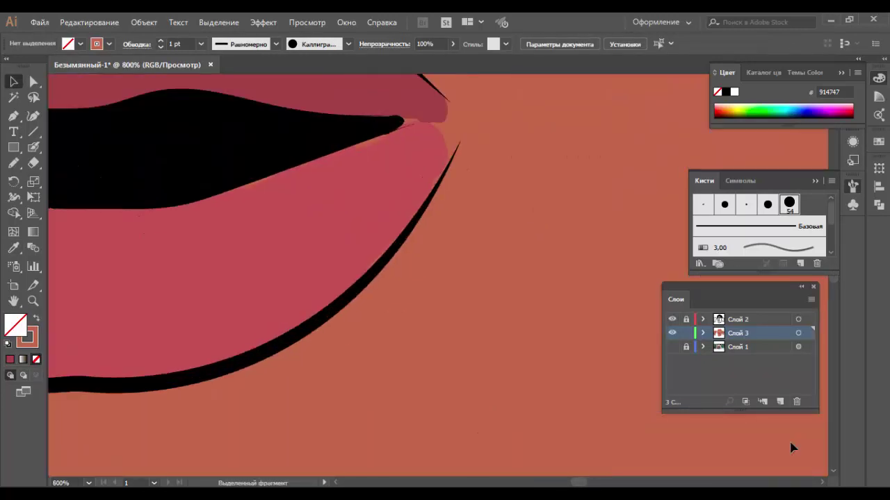
key(shift+b)
scroll(296, 237, up, 2)
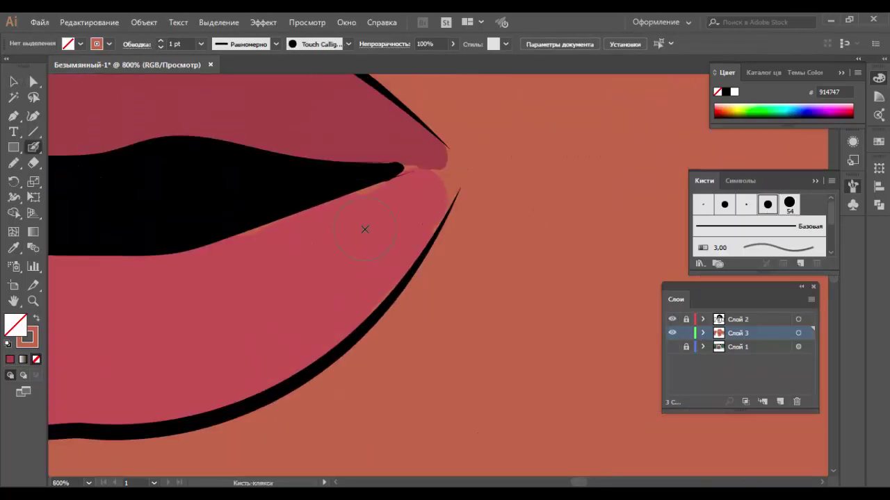
drag(365, 229, 350, 219)
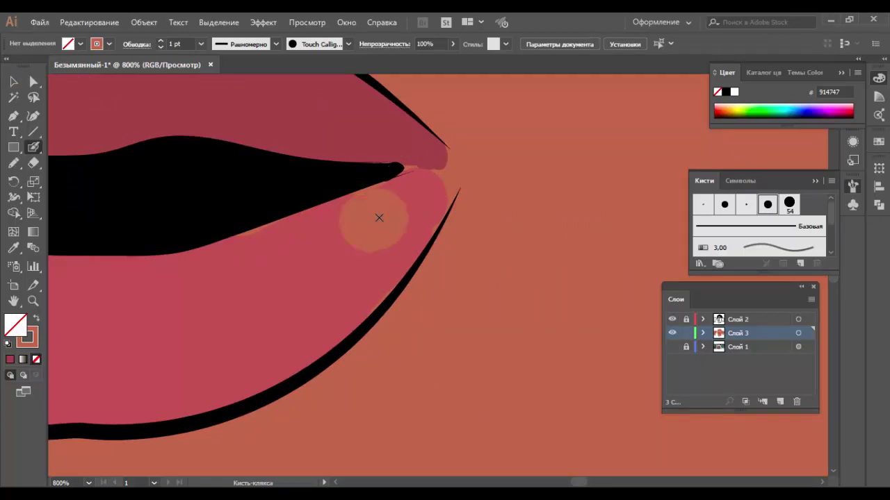
Step: Switch to a small round brush tip and zoom in on the left lip corner
key(shift+x)
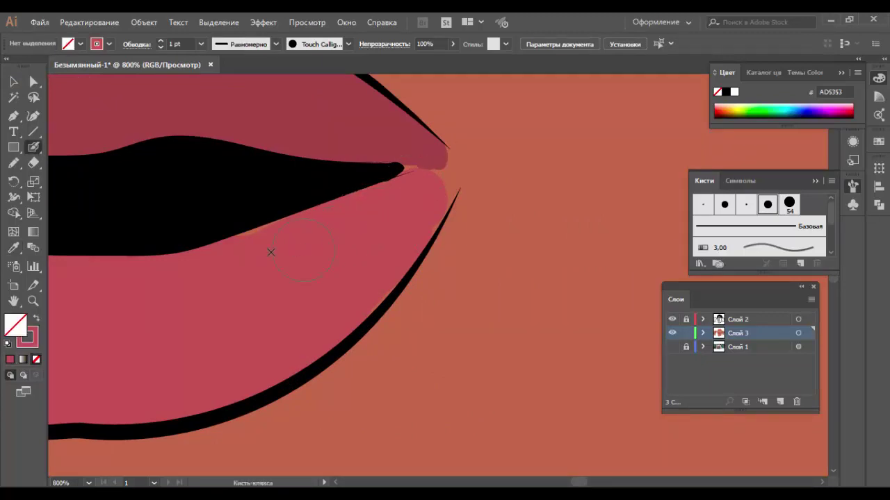
scroll(440, 189, up, 1)
click(347, 44)
click(296, 69)
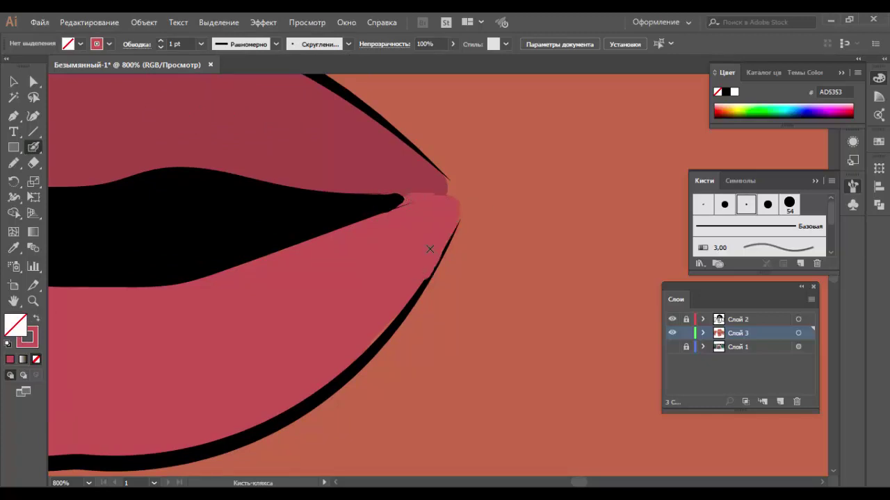
key(ctrl+0)
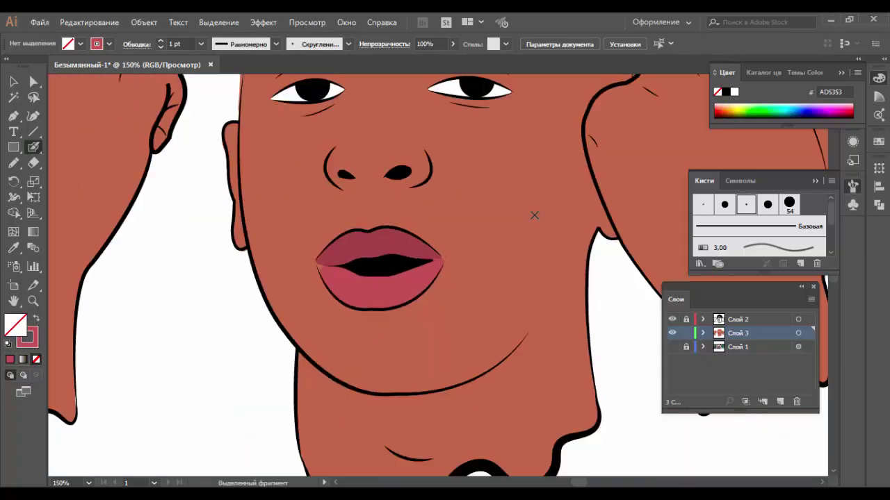
drag(363, 317, 380, 254)
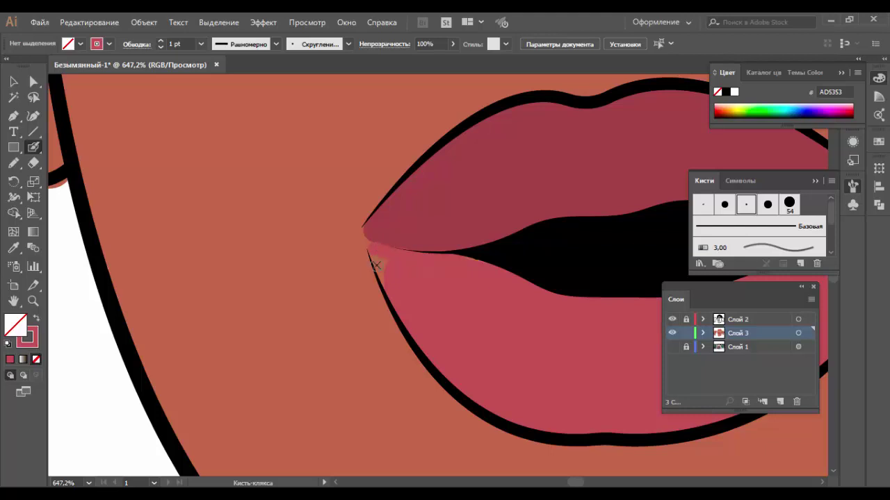
key(ctrl+minus)
key(ctrl+minus)
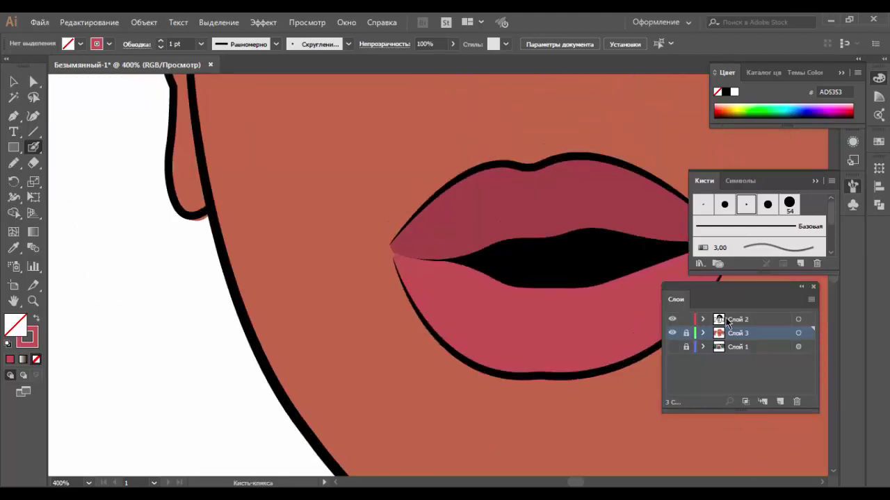
Step: On line-art layer Слой 2, choose a tapered brush and set the stroke colour
click(727, 321)
click(347, 44)
scroll(299, 93, down, 2)
click(281, 105)
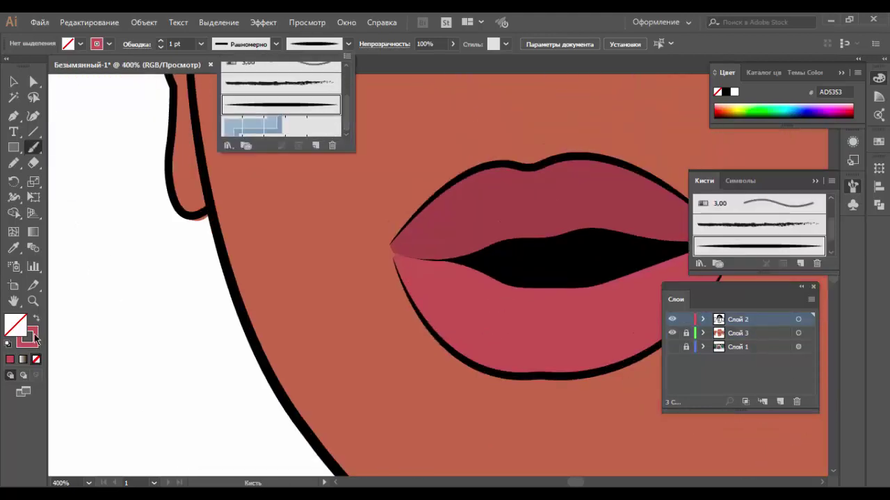
double_click(34, 336)
click(574, 172)
double_click(27, 337)
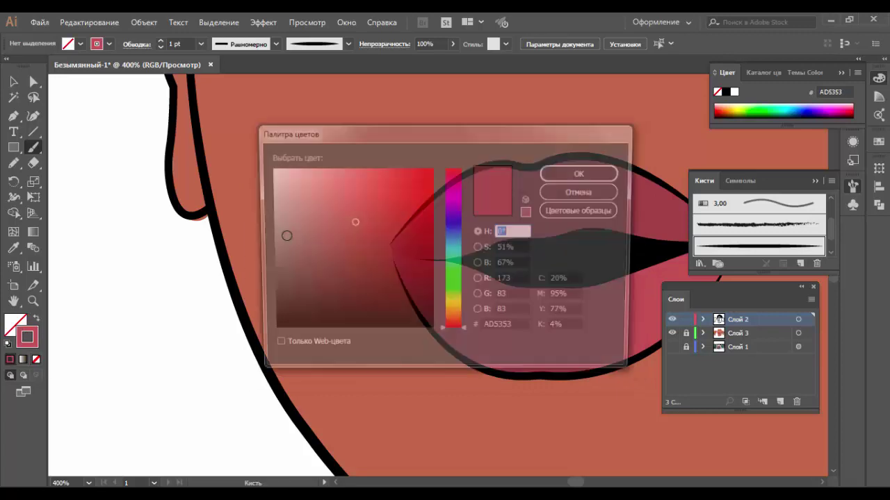
click(568, 173)
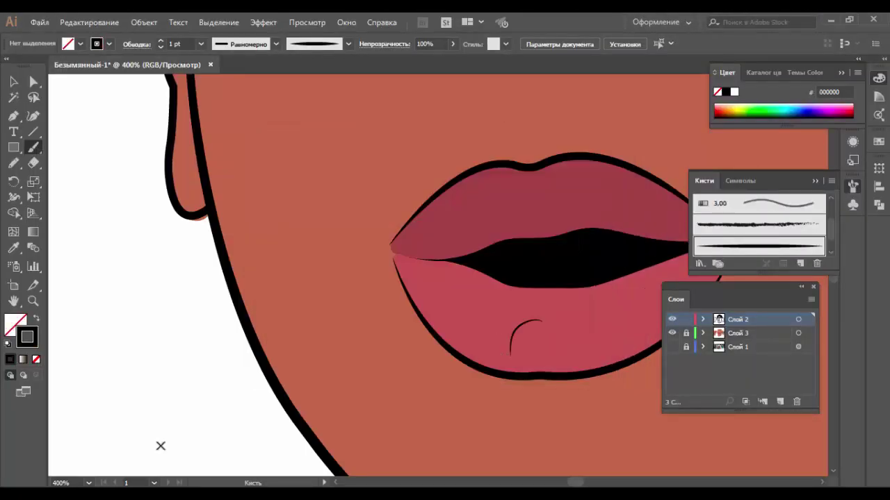
drag(570, 483, 575, 483)
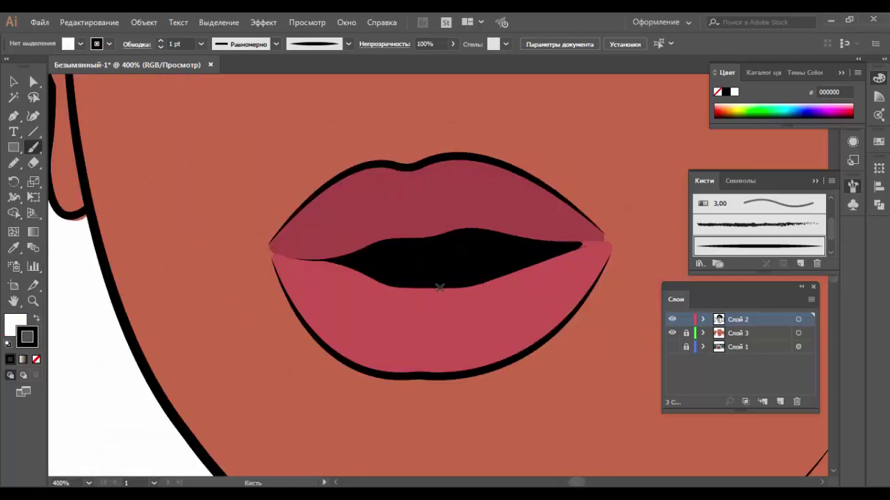
Step: Show the reference photo and set a 3 pt stroke with no fill
click(671, 347)
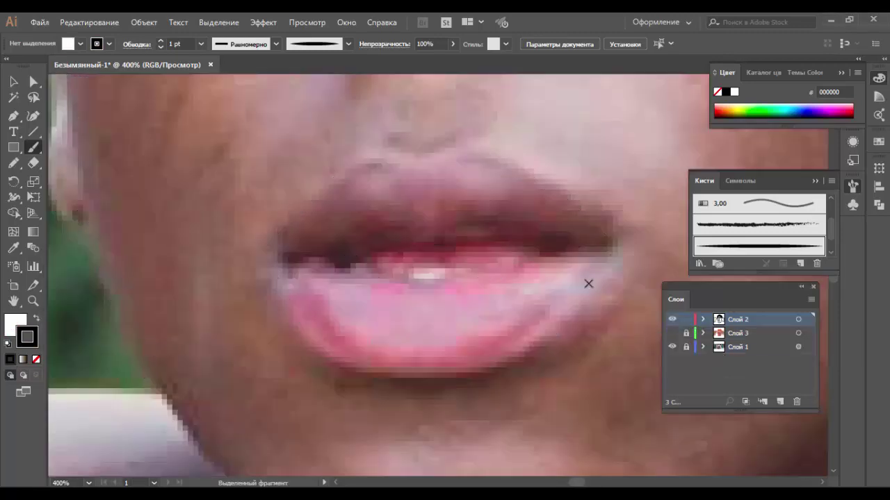
key(slash)
click(201, 43)
click(212, 139)
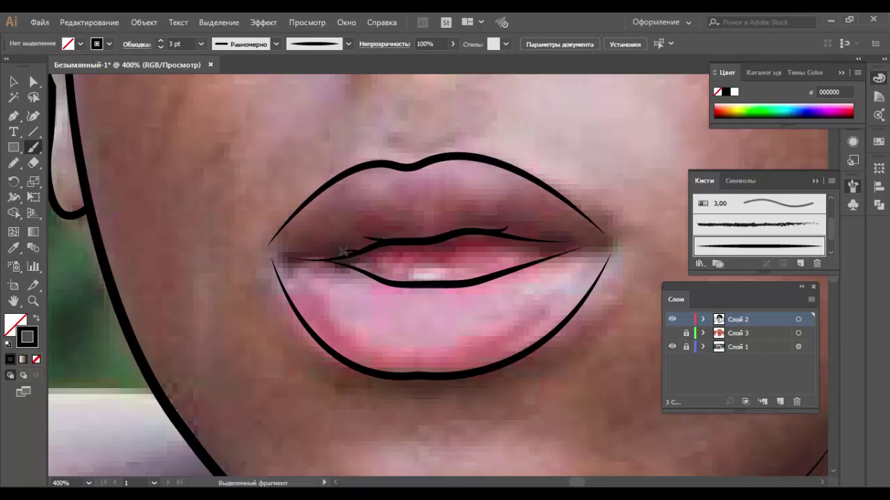
Step: Hide the reference photo, lock the line-art layer and unlock colour layer Слой 3
click(671, 346)
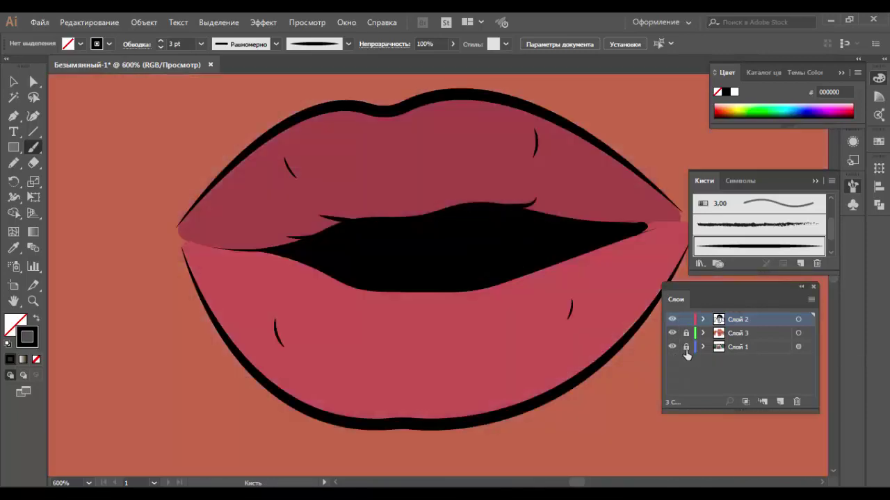
click(671, 347)
scroll(431, 282, down, 4)
scroll(511, 271, down, 1)
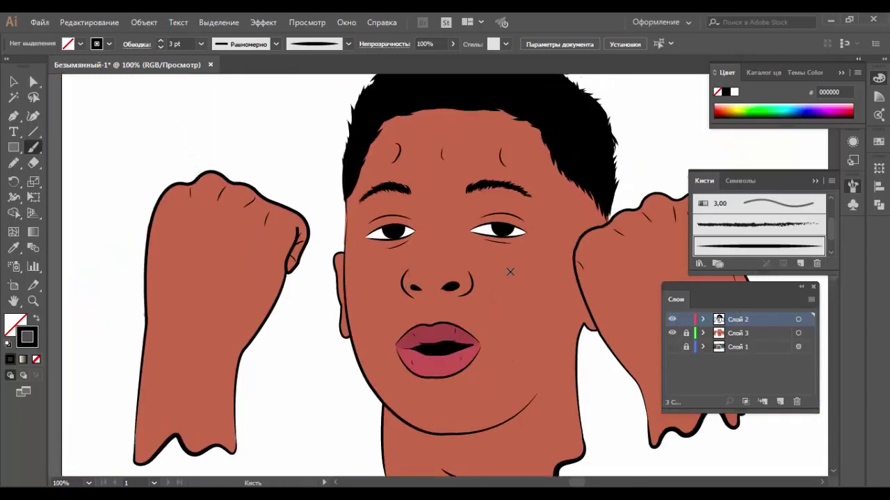
scroll(510, 263, up, 2)
scroll(366, 241, down, 2)
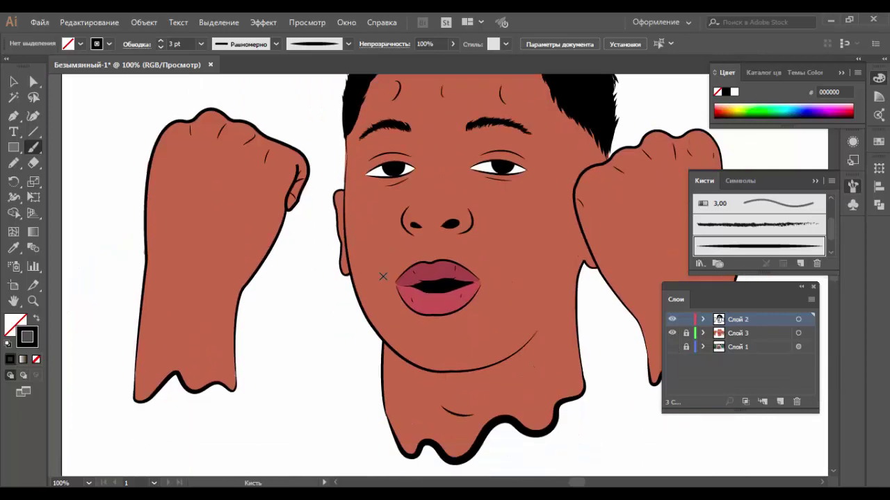
key(p)
click(685, 319)
click(703, 333)
Step: Collapse Layer 3, add a new Layer 4 and zoom in on the forehead
click(703, 333)
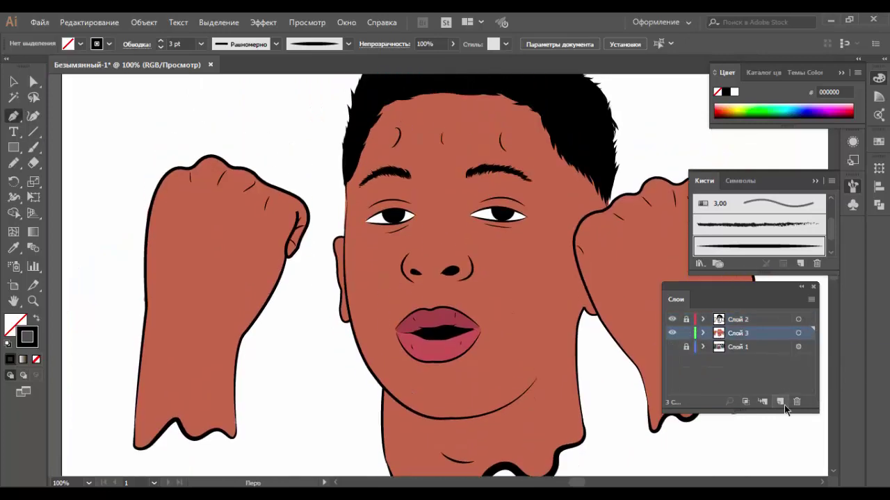
click(780, 402)
scroll(480, 293, up, 3)
key(ctrl+plus)
key(ctrl+plus)
key(ctrl+plus)
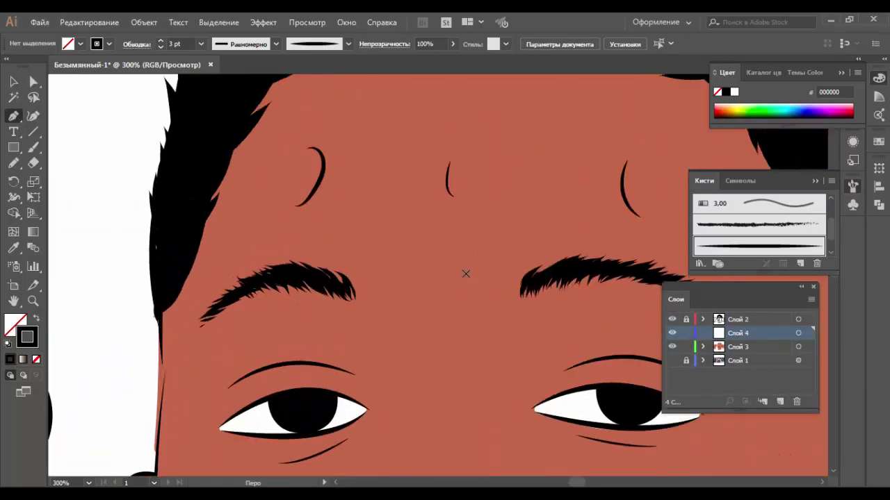
Step: Sample the skin colour and set the stroke to darker brown 935641
key(i)
shift+click(465, 273)
double_click(27, 337)
click(360, 238)
click(583, 173)
scroll(445, 278, up, 3)
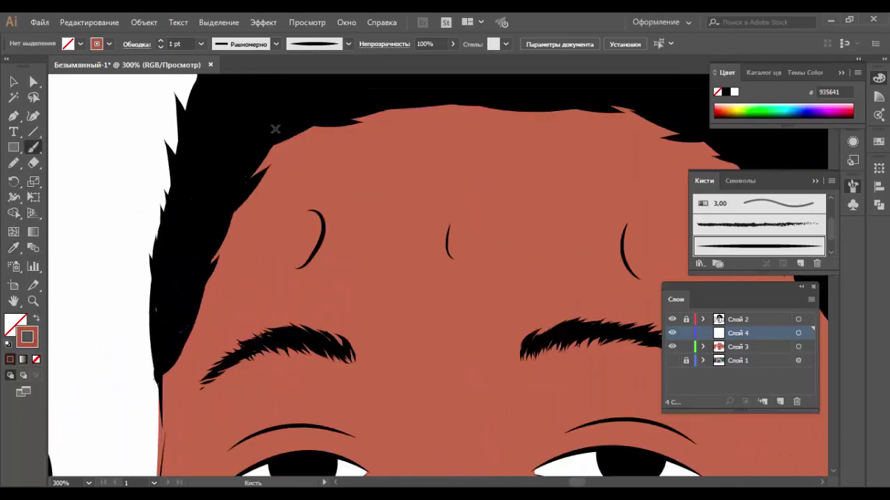
Step: Try brown Paintbrush strokes along the hairline, then undo them
key(b)
drag(200, 325, 346, 150)
drag(449, 130, 632, 126)
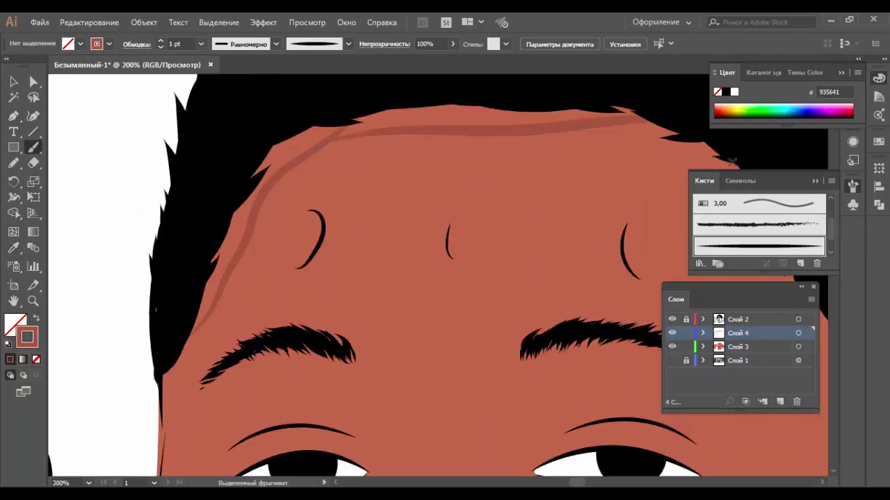
key(ctrl+minus)
key(ctrl+minus)
key(ctrl+plus)
key(ctrl+plus)
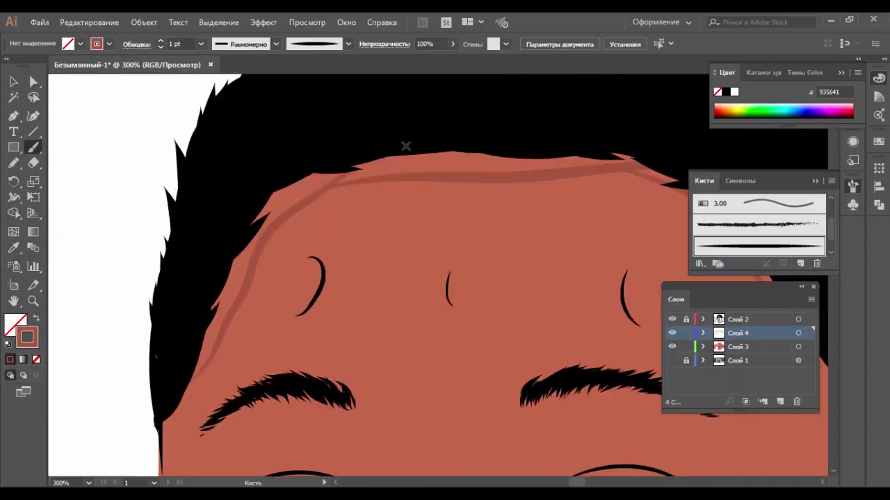
key(ctrl+z)
drag(33, 147, 69, 165)
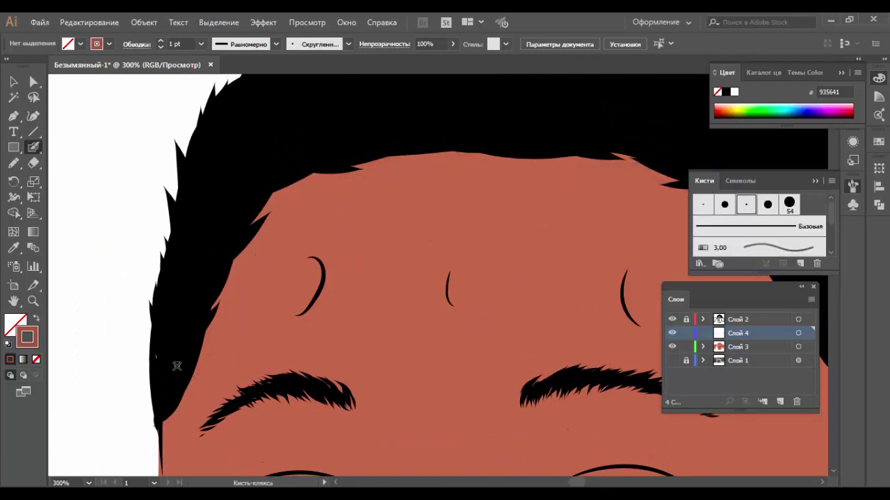
key(ctrl+z)
Step: Draw a filled crescent shadow beside the left forehead crease with the Pen tool
key(p)
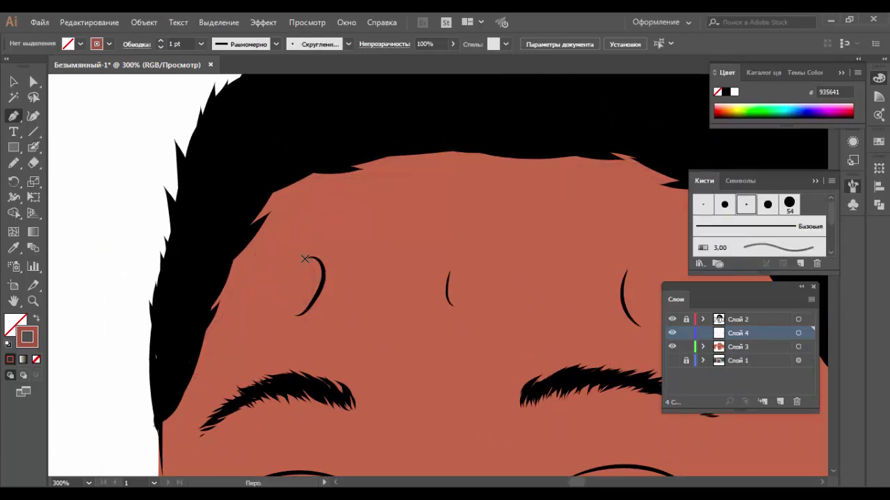
click(307, 259)
drag(296, 313, 269, 347)
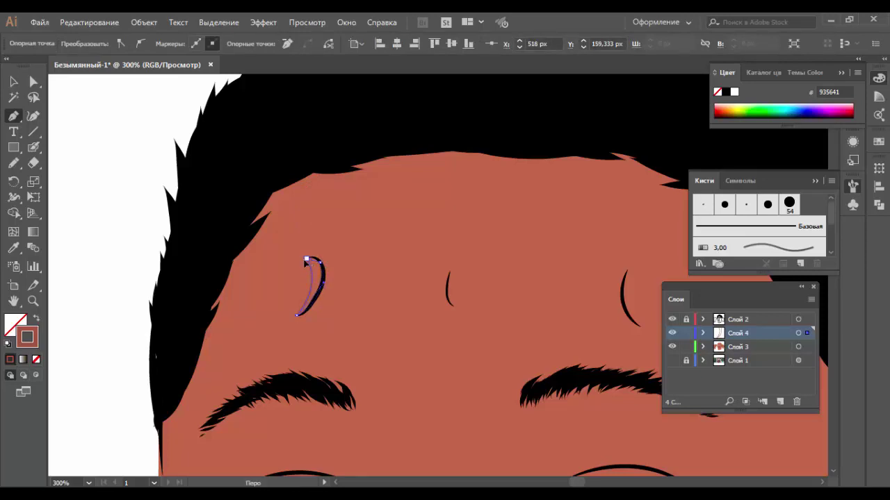
click(39, 321)
ctrl+click(129, 248)
Step: Draw a crescent shadow beside the middle crease and lock colour Layer 3
scroll(478, 275, down, 1)
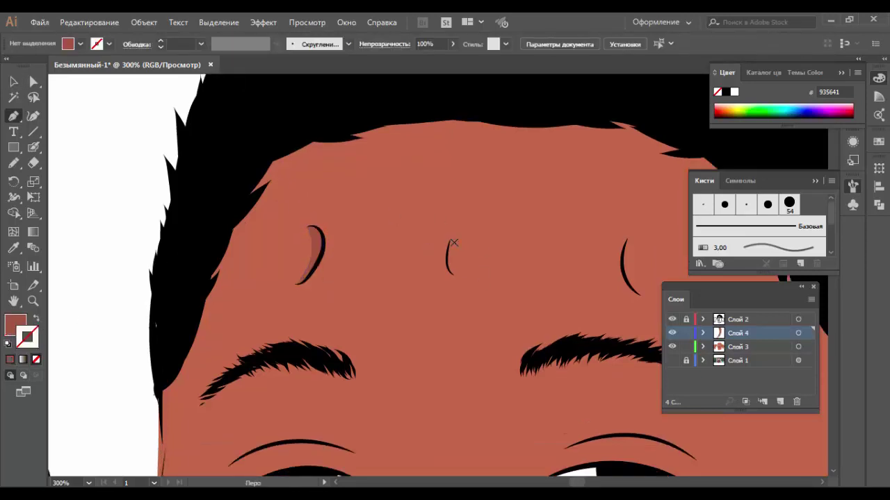
click(449, 241)
drag(452, 276, 455, 285)
scroll(454, 281, up, 2)
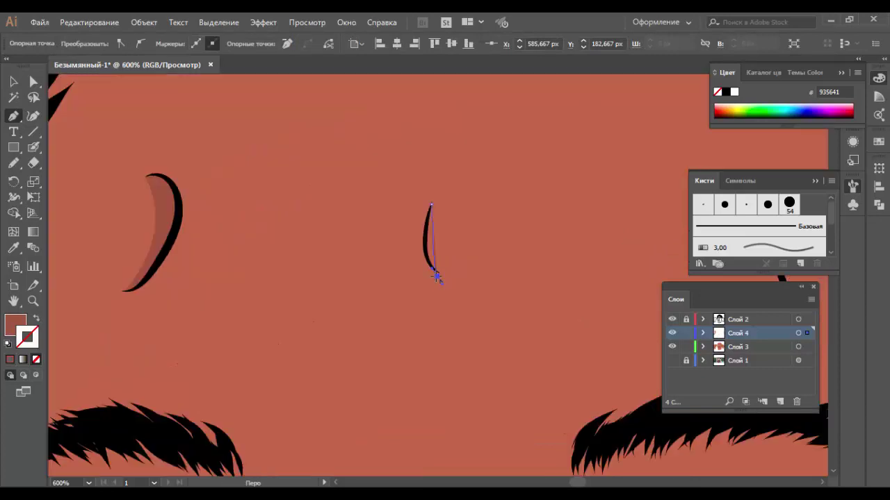
ctrl+click(514, 238)
click(737, 346)
click(686, 346)
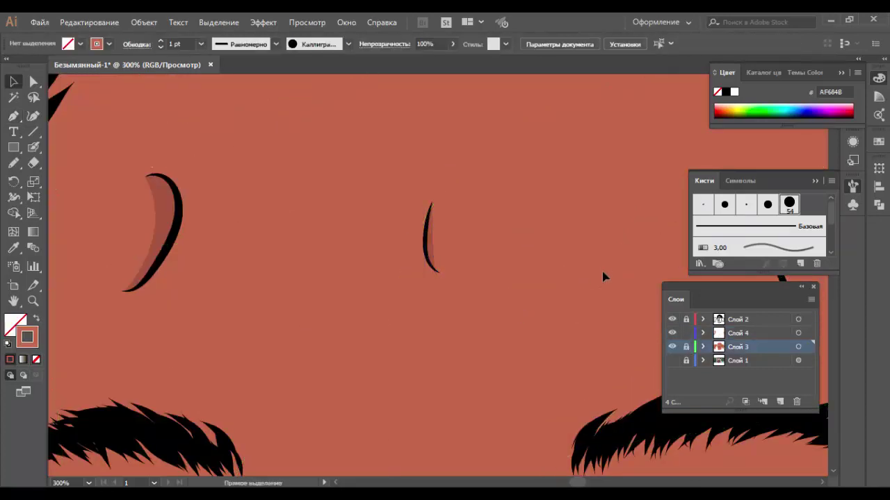
Step: Zoom in and draw a crescent shadow path beside the right forehead crease
key(ctrl+minus)
key(ctrl+minus)
key(ctrl+minus)
key(z)
drag(509, 224, 622, 312)
key(p)
click(394, 146)
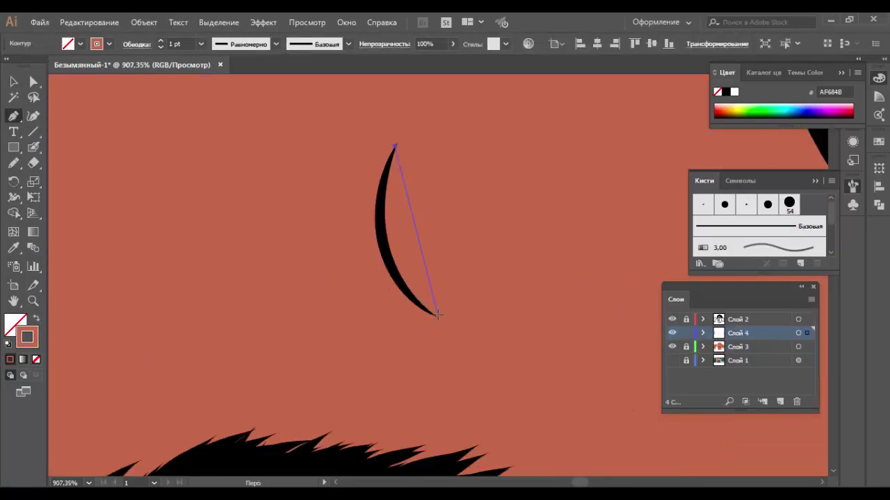
drag(510, 444, 507, 428)
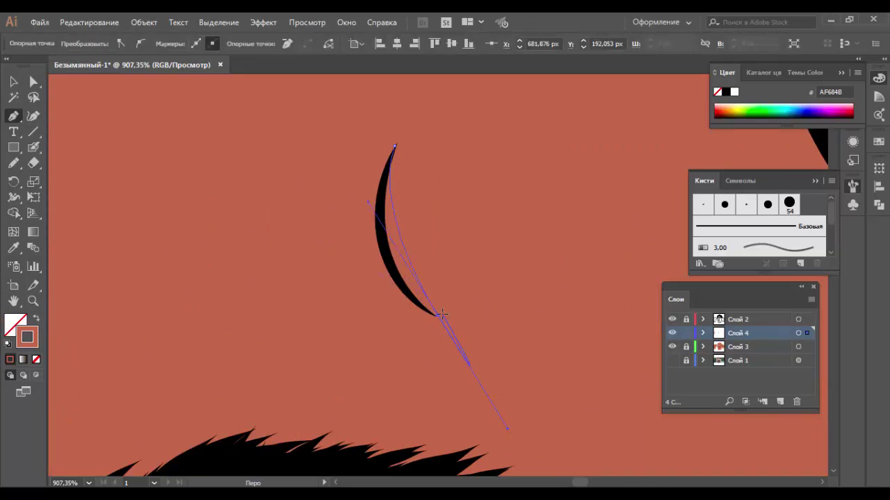
click(395, 146)
scroll(417, 149, up, 3)
Step: Select the right crescent, swap fill and stroke, and fill it reddish-brown
key(v)
key(ctrl+minus)
key(ctrl+minus)
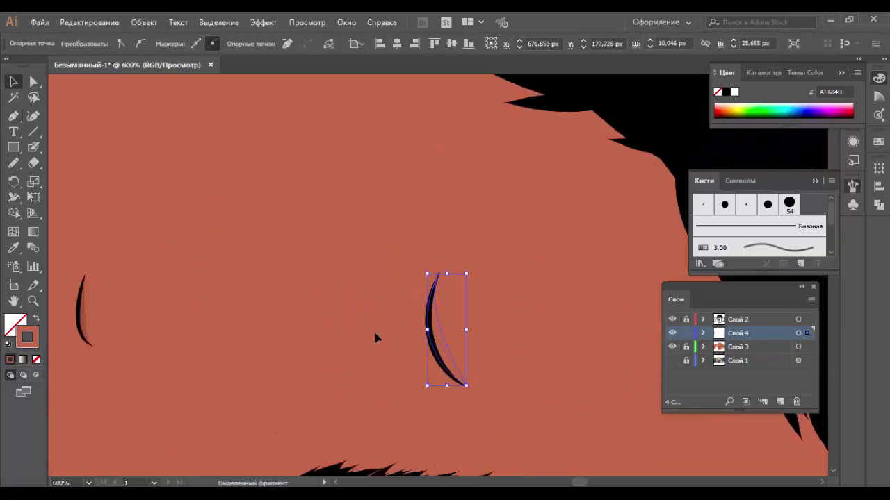
key(i)
click(83, 316)
Step: Draw a filled shadow shape over the eyelid crease
key(v)
click(331, 295)
scroll(331, 296, down, 5)
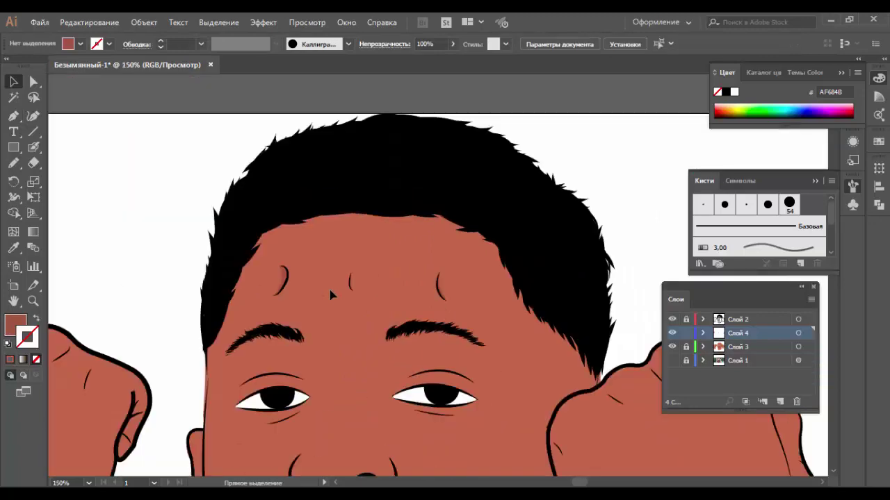
scroll(373, 208, up, 3)
scroll(414, 221, up, 2)
key(p)
drag(629, 260, 720, 417)
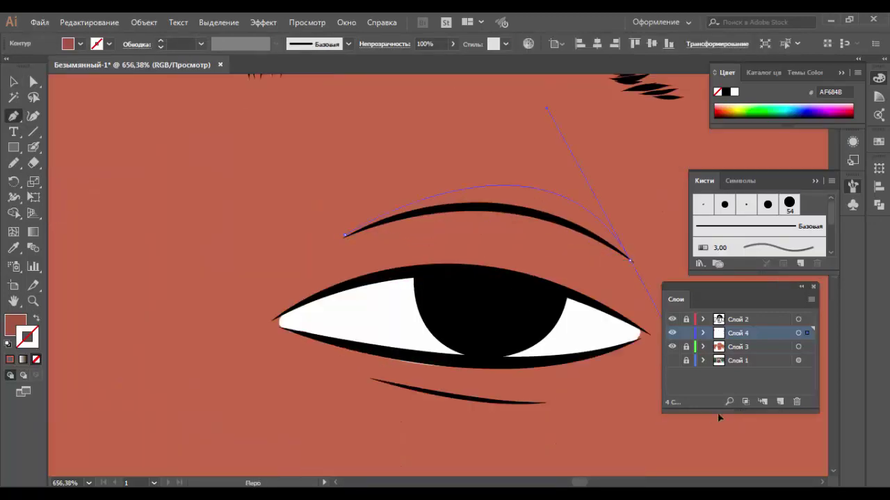
key(v)
click(240, 248)
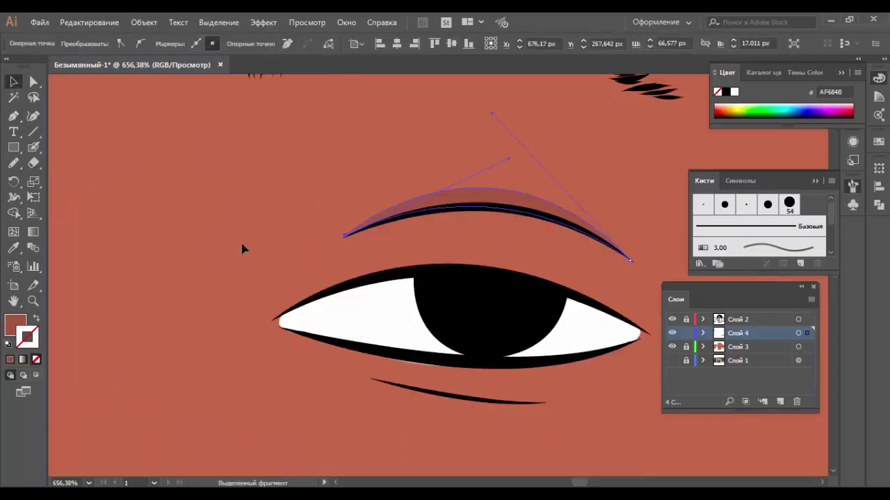
Step: Draw a shadow curve along the lid crease above the eye
scroll(253, 296, down, 2)
key(p)
scroll(417, 278, up, 4)
click(199, 255)
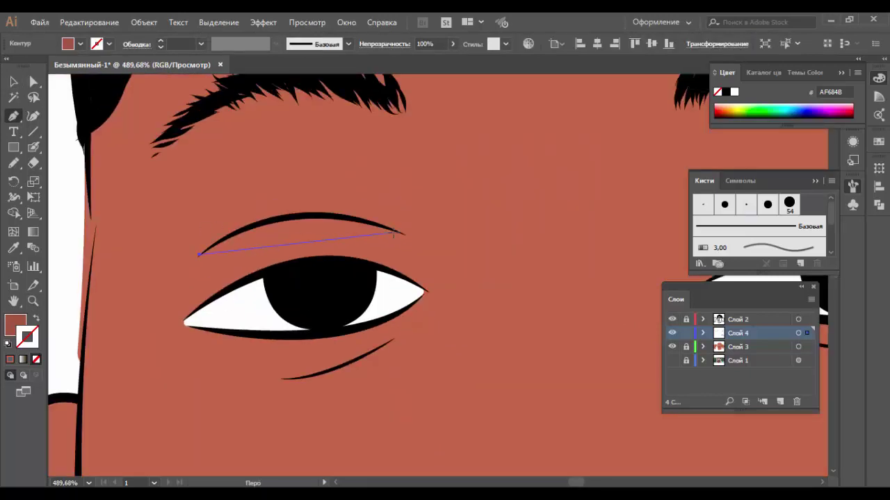
click(403, 233)
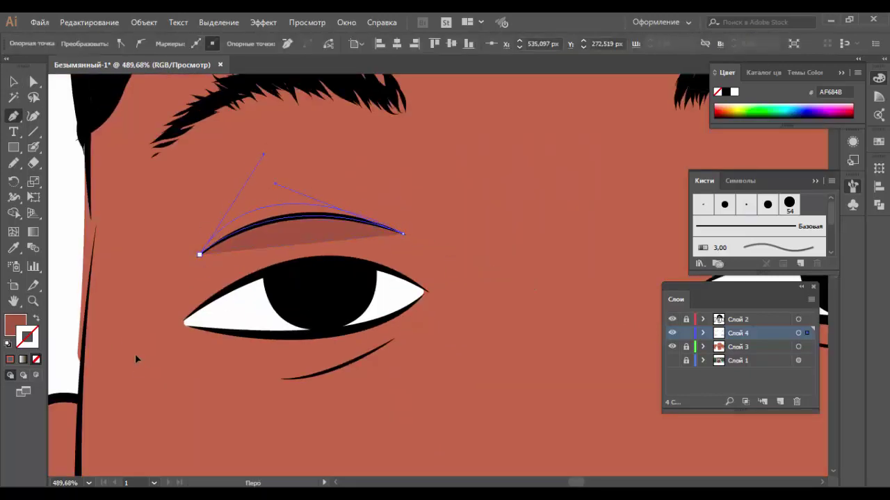
key(v)
key(ctrl+minus)
key(ctrl+minus)
key(ctrl+minus)
scroll(307, 327, up, 1)
Step: Recolour both eye shadows and the three forehead curves a slightly darker brown
shift+click(591, 263)
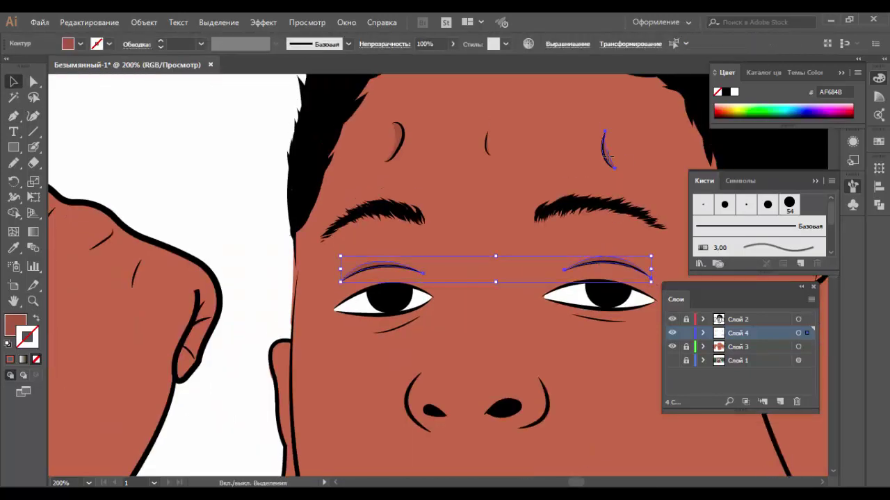
shift+click(608, 159)
shift+click(487, 145)
shift+click(396, 143)
double_click(15, 324)
click(361, 246)
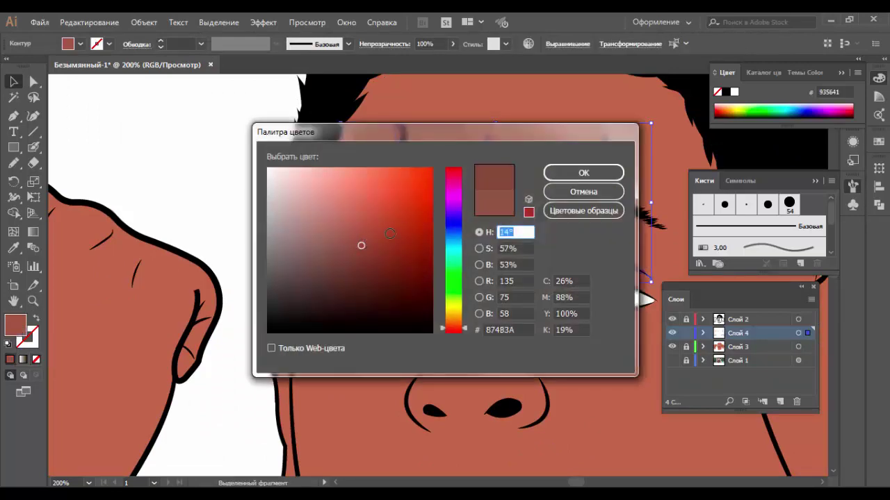
click(583, 173)
Step: Draw a shadow curve under the left eye toward its outer corner
key(ctrl+1)
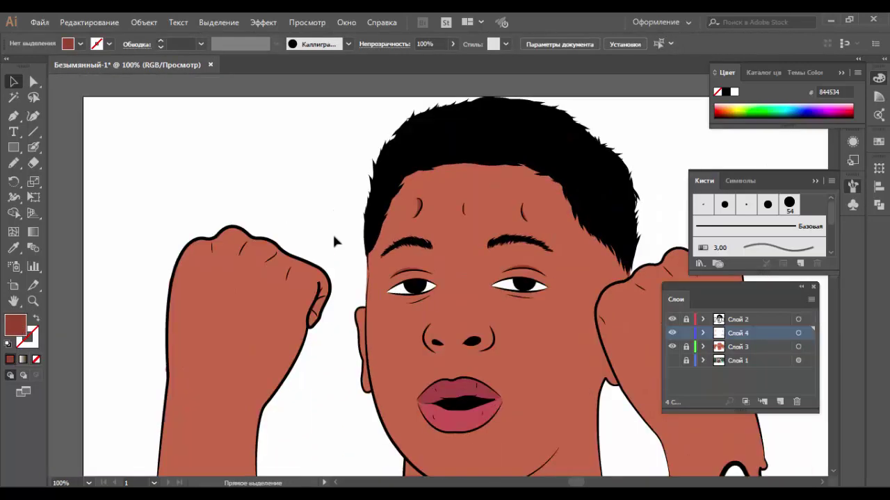
key(z)
drag(376, 170, 495, 265)
key(p)
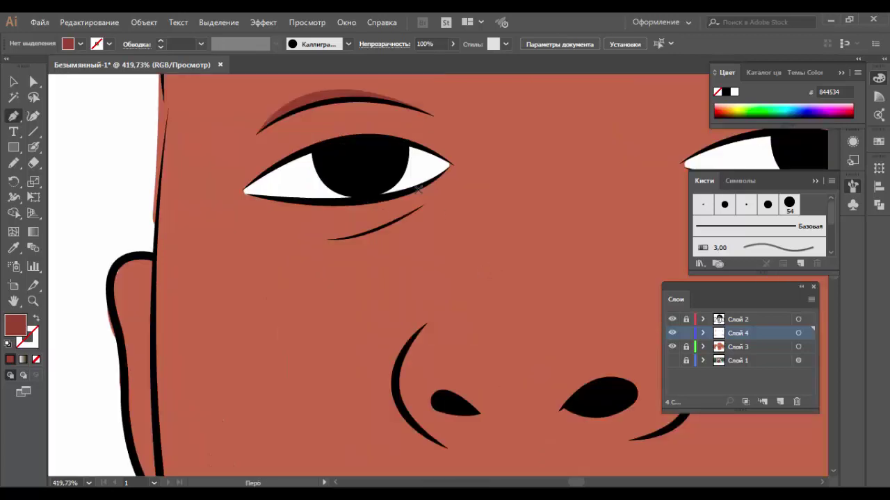
click(326, 239)
drag(416, 206, 450, 166)
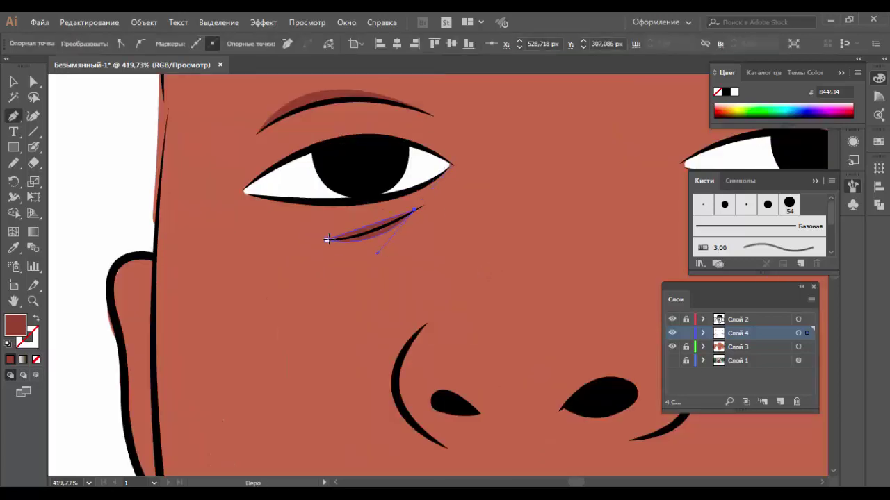
ctrl+click(287, 237)
Step: Add a second closed shadow shape along the under-eye line
scroll(219, 258, up, 5)
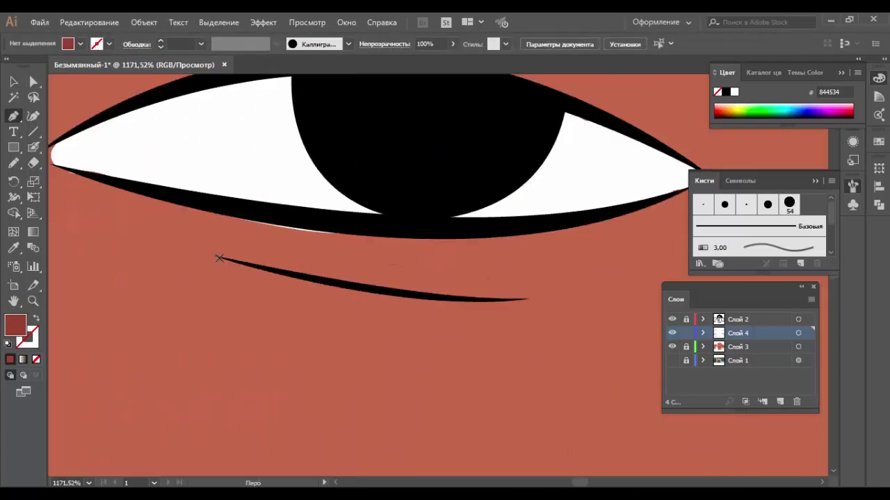
click(215, 257)
click(496, 300)
click(508, 299)
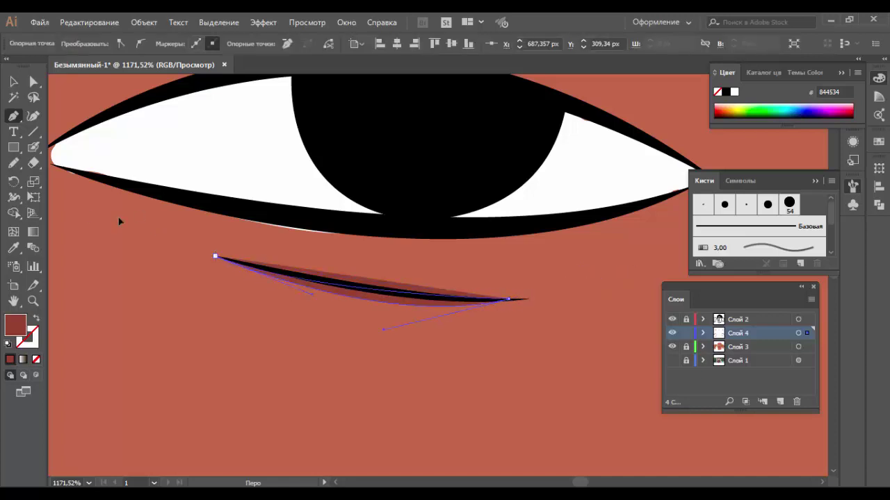
scroll(118, 221, left, 1)
scroll(155, 208, left, 4)
ctrl+click(299, 333)
key(ctrl+minus)
key(ctrl+minus)
key(ctrl+minus)
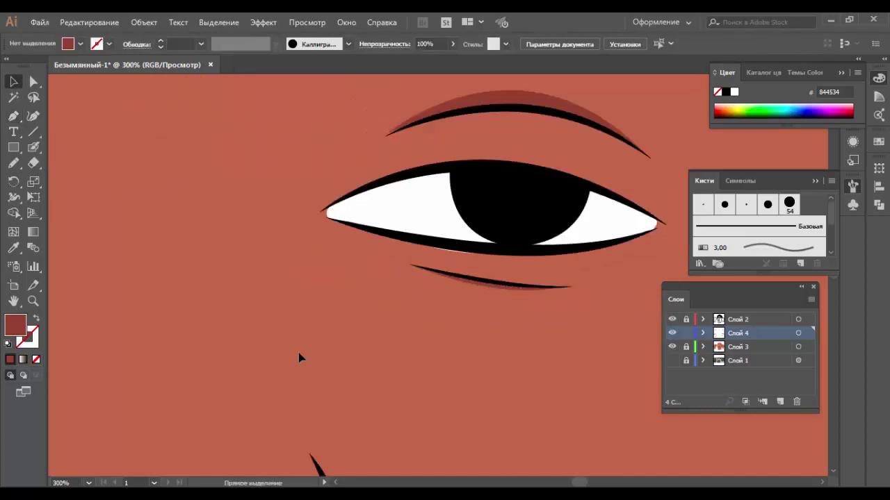
key(ctrl+minus)
key(ctrl+minus)
Step: Draw a shadow beside the left nostril, then hide the colour layer to show the photo
key(p)
click(312, 260)
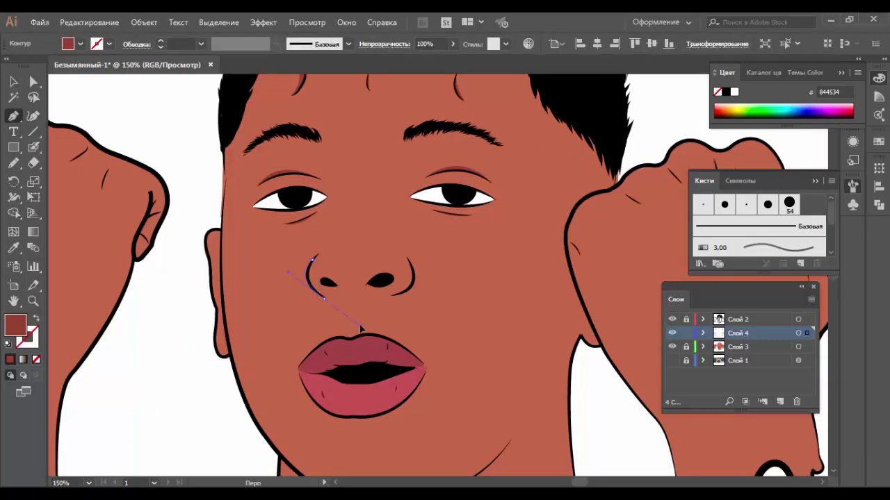
drag(361, 327, 362, 304)
ctrl+click(177, 350)
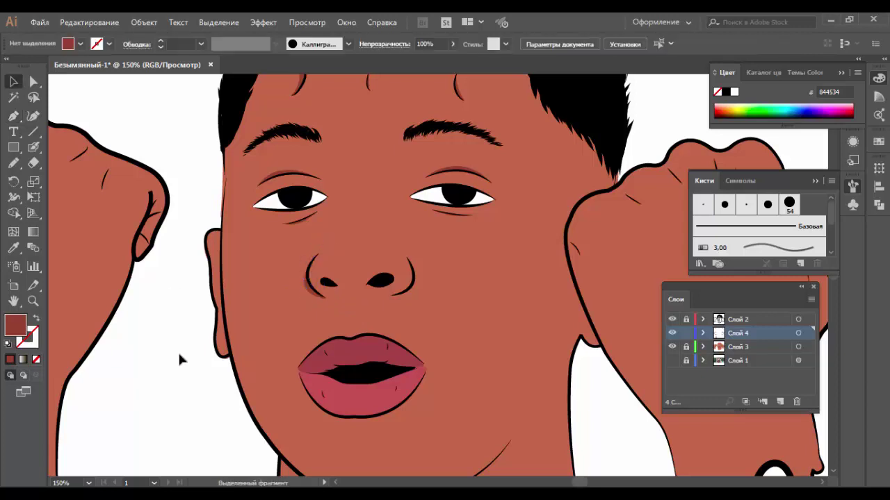
key(a)
click(313, 293)
click(367, 326)
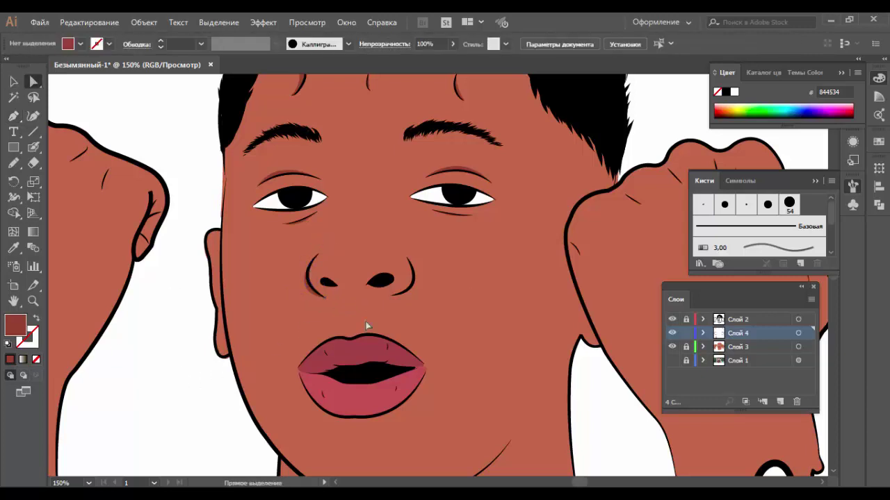
scroll(425, 302, down, 3)
click(672, 333)
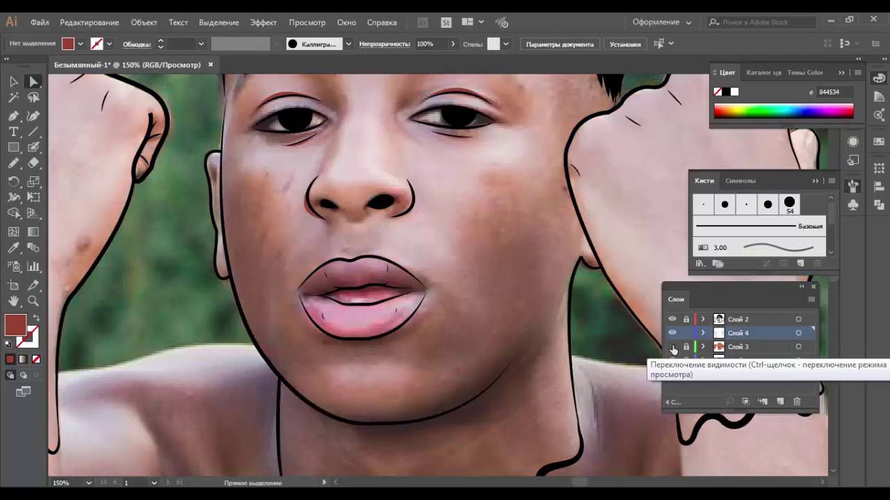
Step: Draw a closed shadow shape under the lower lip and check its anchors
alt+scroll(363, 331, up, 1)
alt+scroll(366, 337, up, 1)
scroll(366, 337, down, 2)
key(p)
click(197, 274)
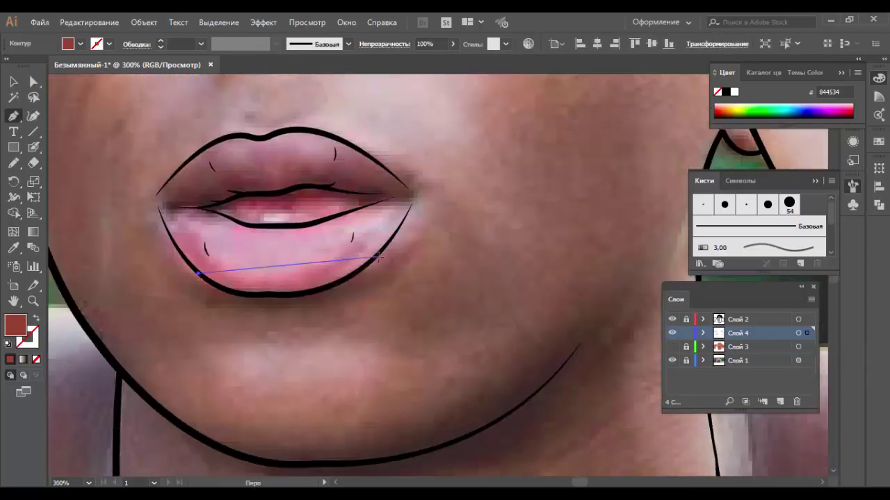
drag(301, 307, 311, 306)
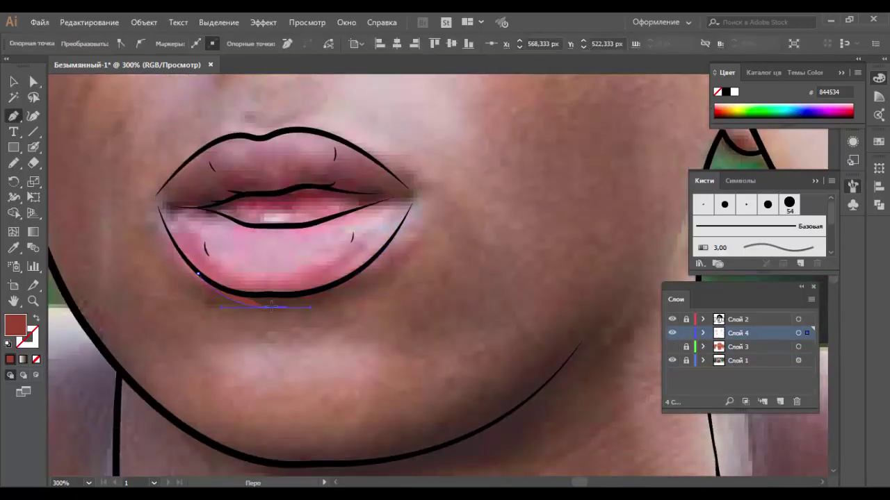
drag(421, 169, 421, 168)
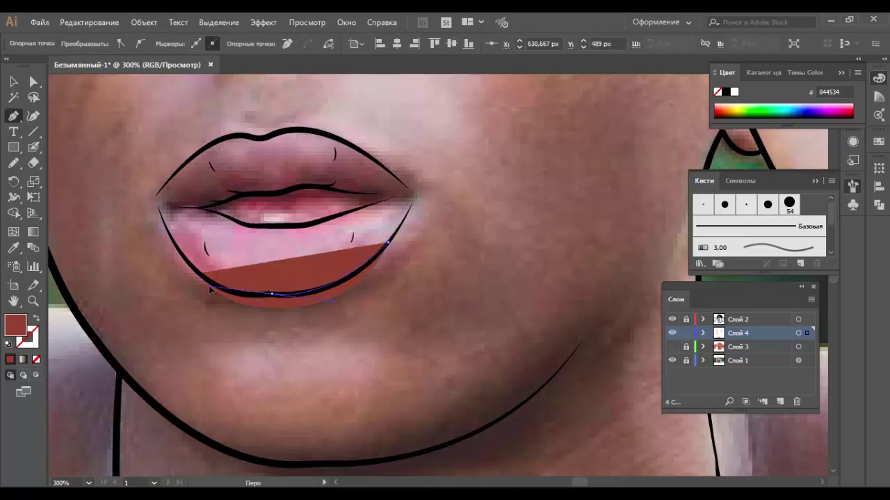
drag(198, 274, 276, 297)
key(a)
click(267, 308)
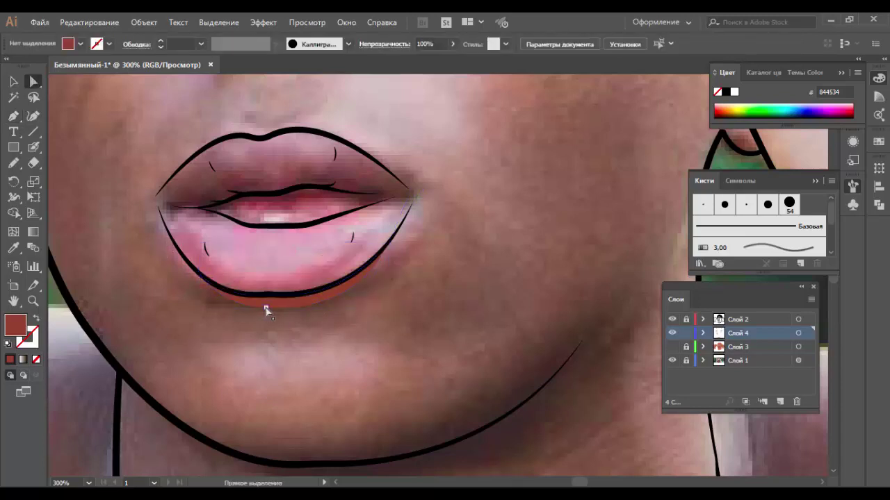
click(225, 314)
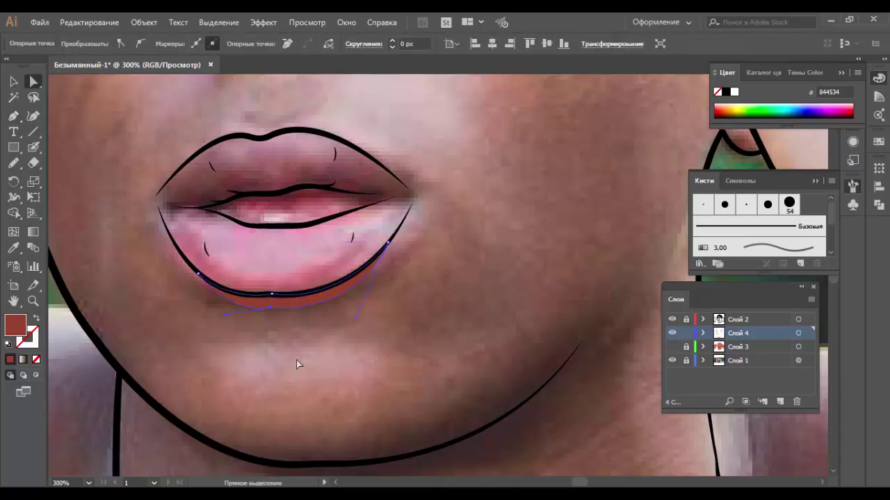
Step: Zoom in on the chin and draw a closed shadow shape under the jaw
key(ctrl+1)
key(ctrl+plus)
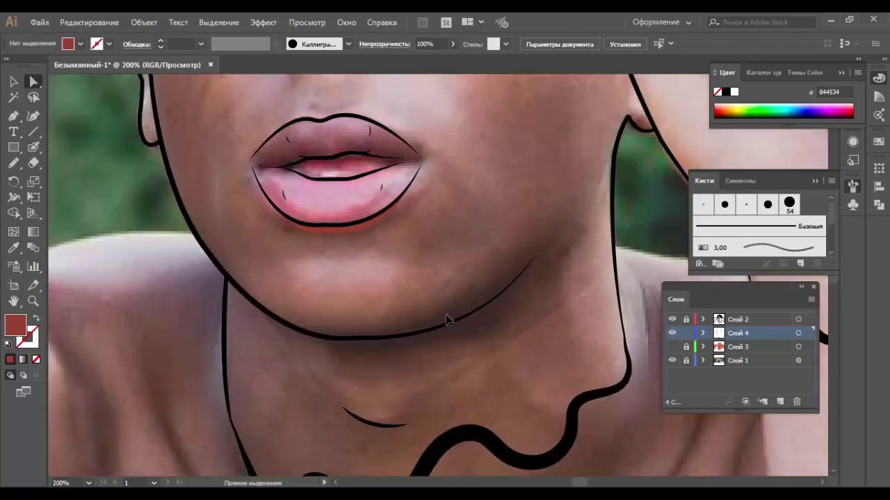
key(p)
scroll(449, 320, down, 2)
click(275, 270)
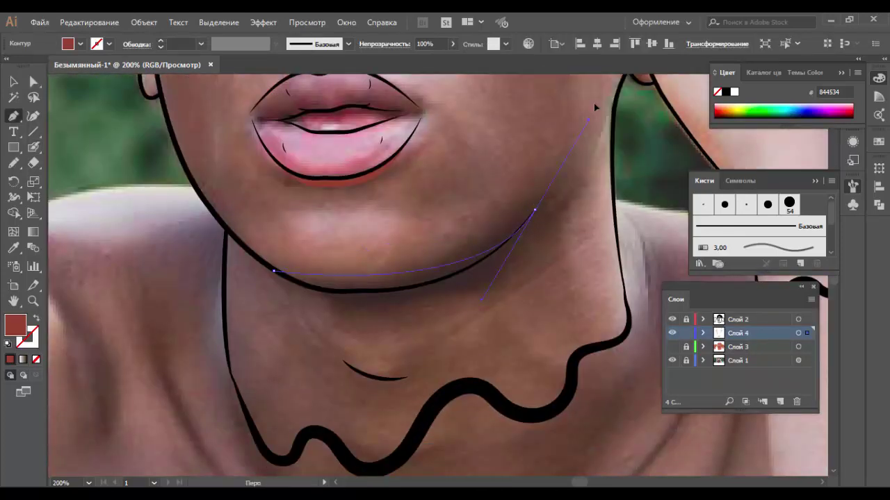
scroll(595, 106, up, 5)
scroll(486, 278, down, 2)
click(273, 362)
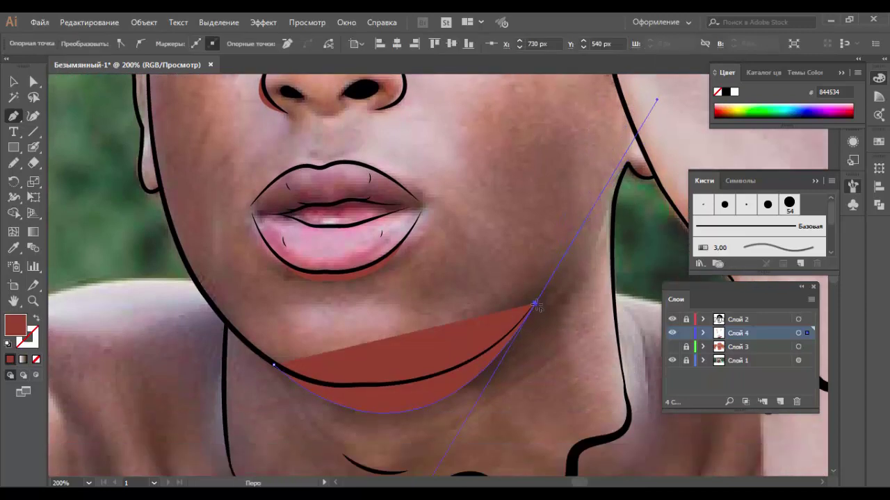
Step: Reshape the jaw shadow's top edge, undo extra anchors, and view the whole artboard
key(ctrl+minus)
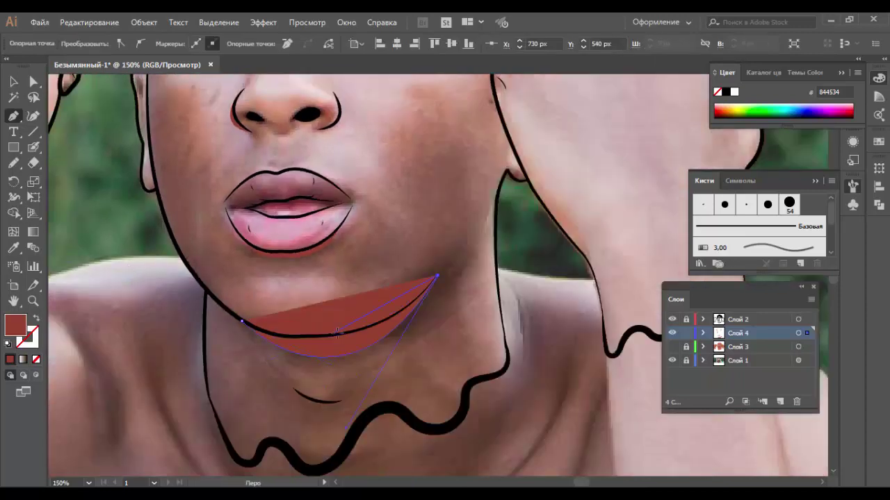
drag(324, 345, 326, 336)
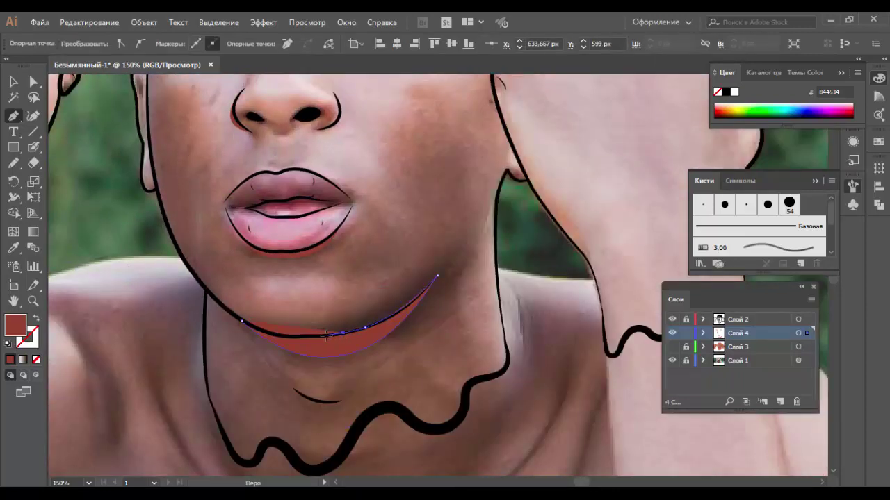
key(ctrl+z)
key(a)
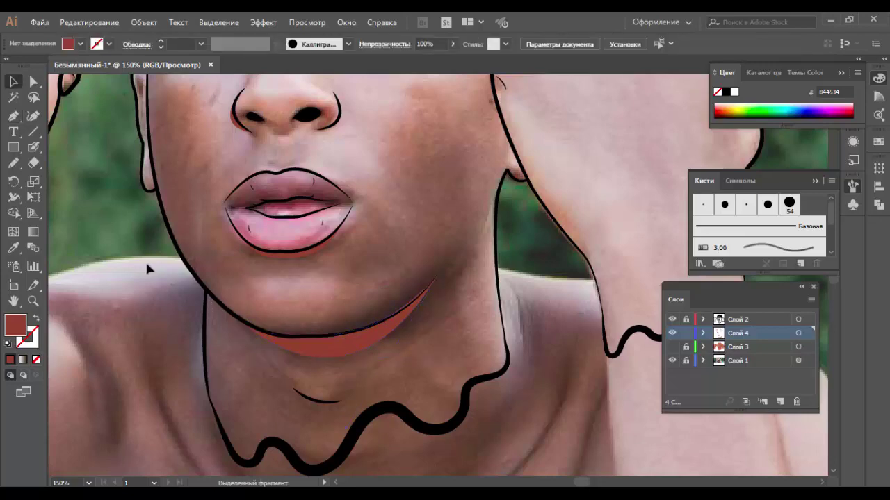
scroll(145, 260, down, 2)
click(408, 274)
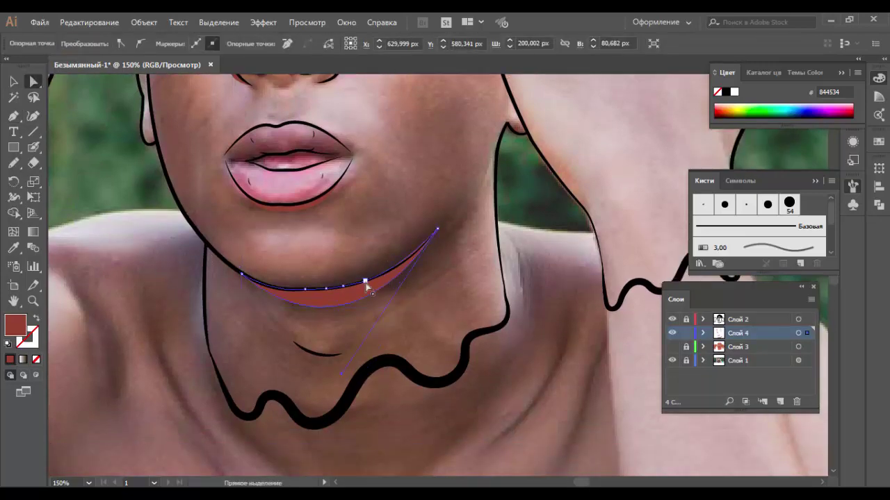
click(156, 254)
key(ctrl+0)
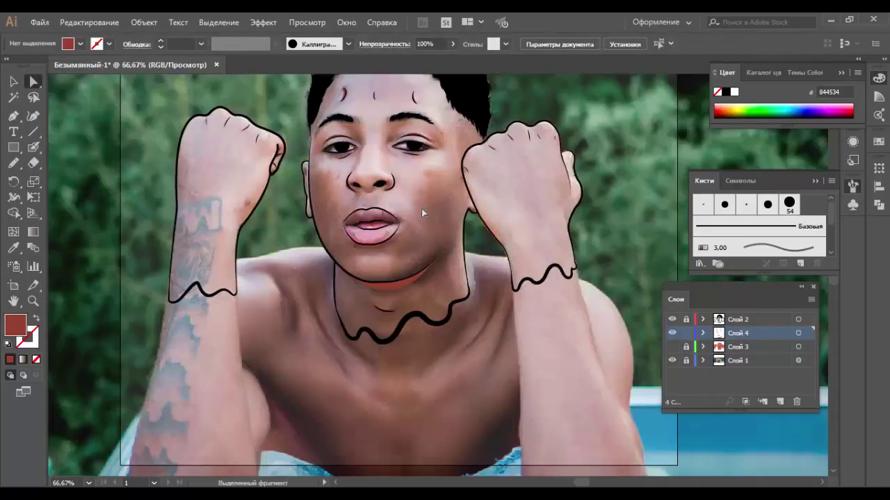
Step: Zoom in and pen a curved dark red shadow at the right eye's inner corner
scroll(421, 209, up, 5)
key(z)
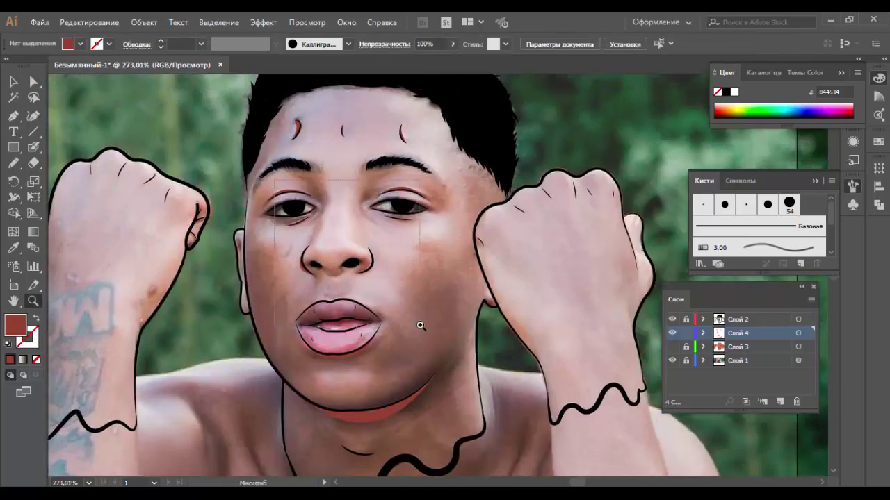
scroll(419, 325, up, 3)
scroll(456, 322, down, 3)
scroll(460, 327, up, 2)
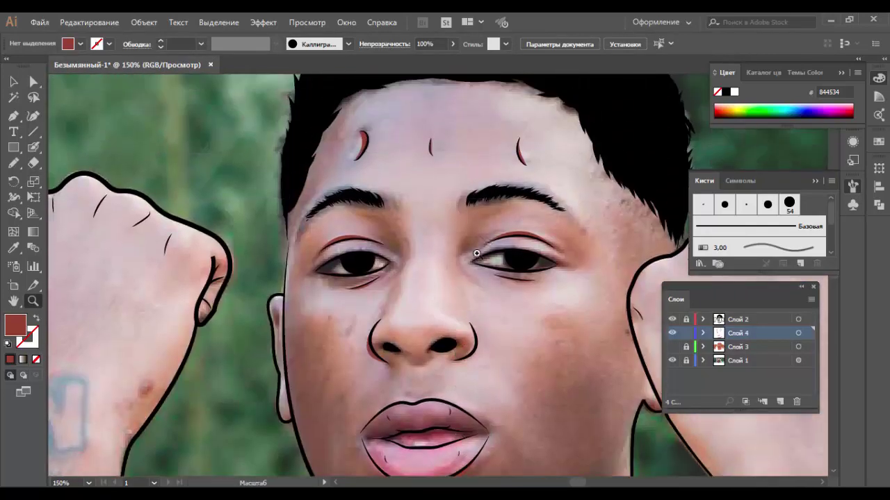
scroll(477, 253, up, 1)
scroll(521, 290, up, 1)
key(p)
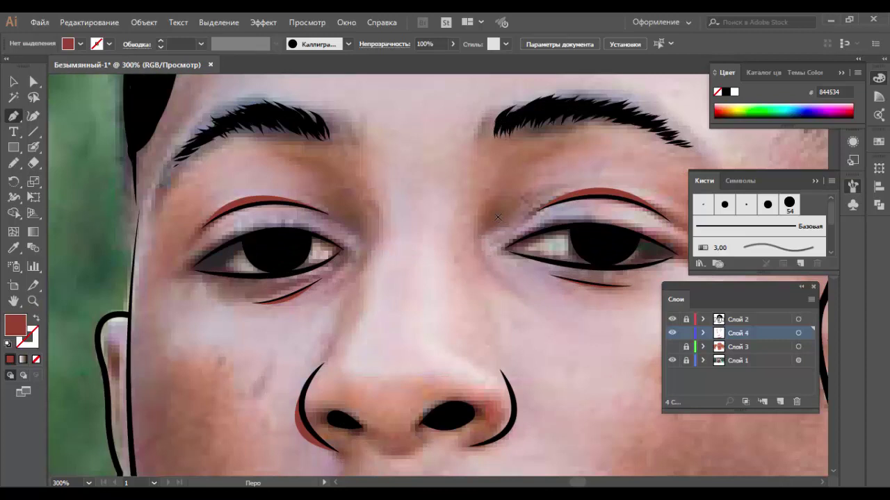
click(498, 217)
drag(520, 300, 587, 352)
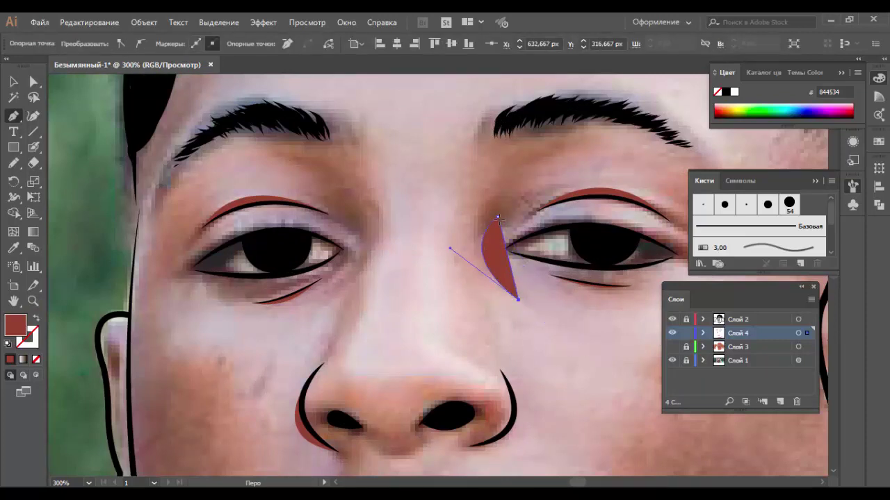
Step: Reshape the right eye-corner shadow's curve, checking it against the coloured skin layer
key(a)
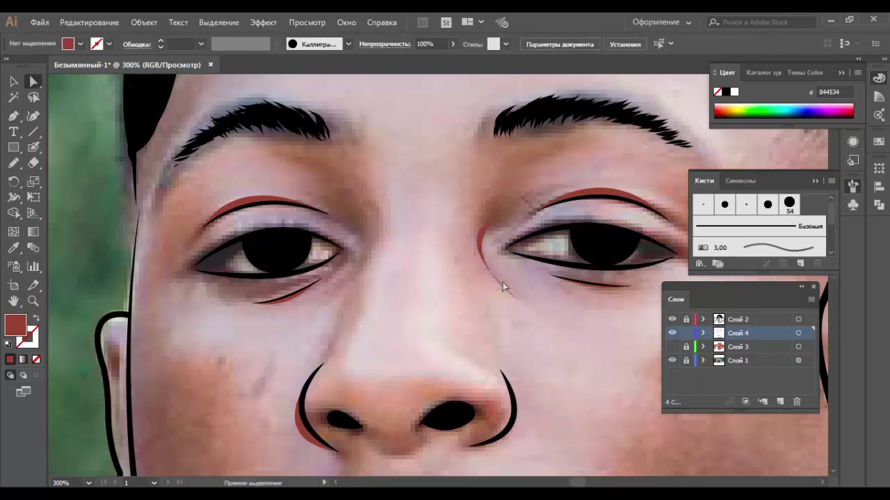
click(452, 252)
mouse_move(430, 252)
mouse_down()
mouse_move(464, 227)
mouse_move(441, 213)
mouse_up()
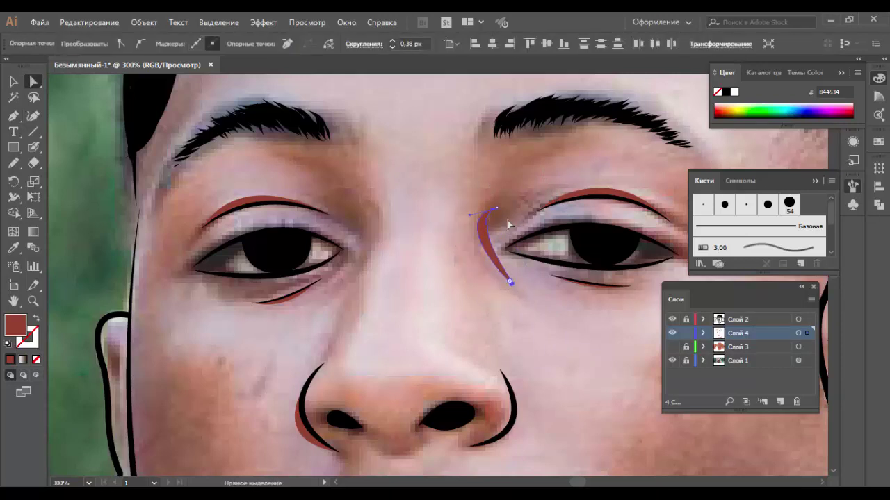
click(455, 203)
scroll(464, 282, down, 1)
click(672, 346)
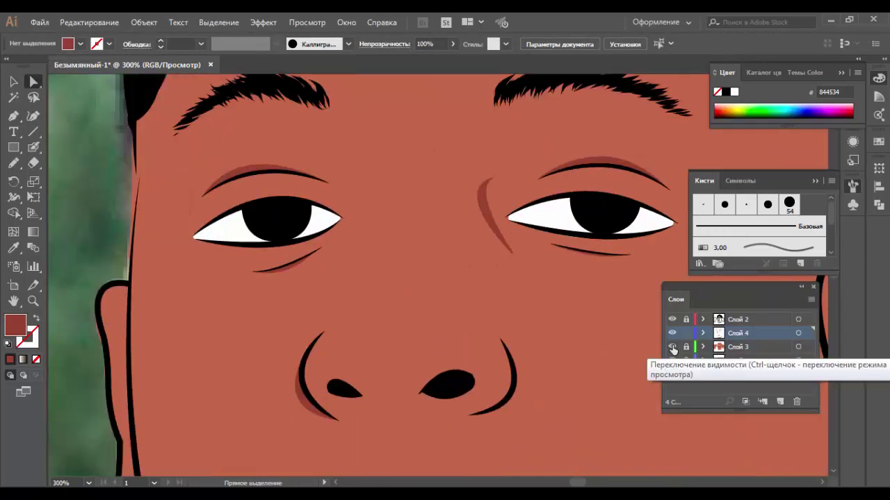
click(671, 346)
click(506, 236)
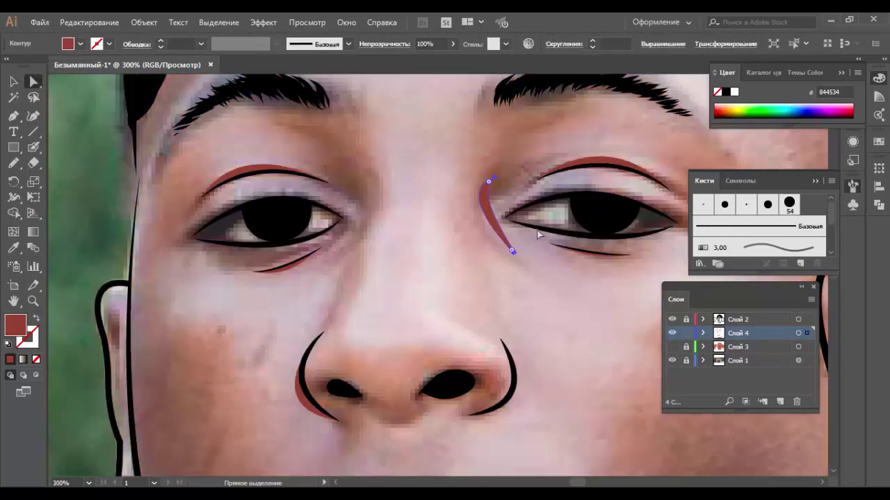
drag(512, 238, 516, 241)
click(452, 167)
Step: Draw a matching curved shadow at the left eye's inner corner
key(p)
click(354, 180)
click(354, 240)
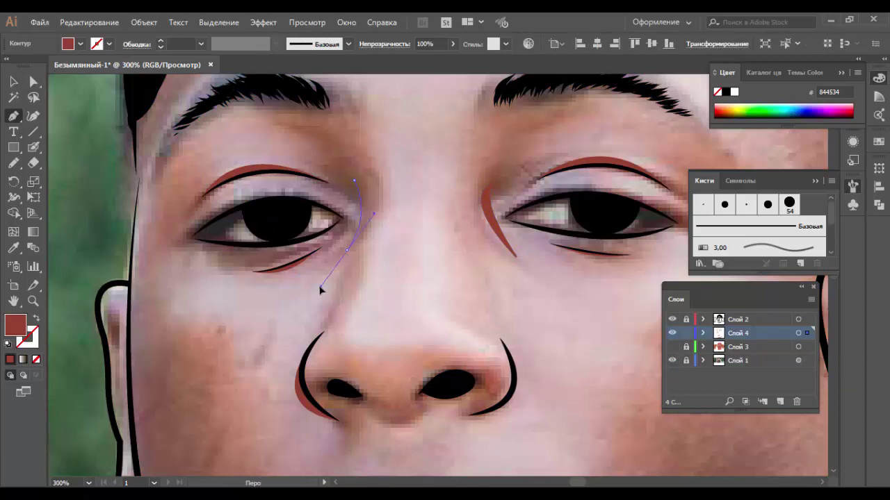
drag(302, 285, 307, 290)
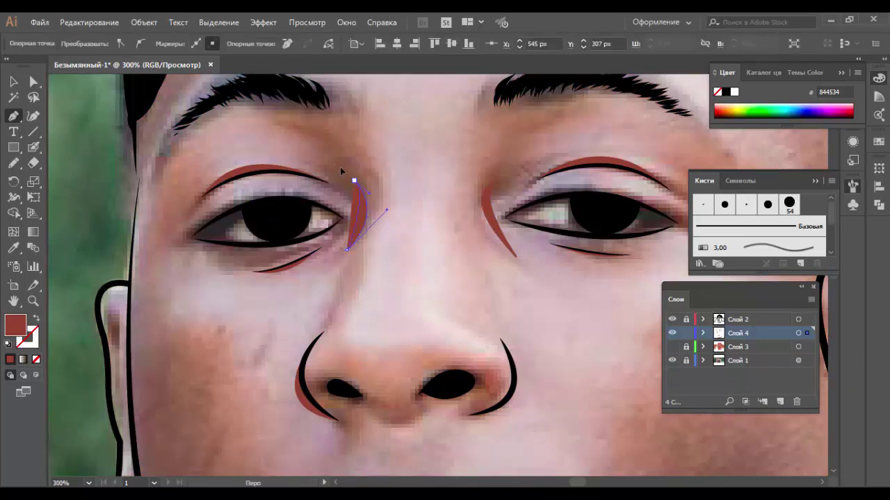
key(a)
click(369, 234)
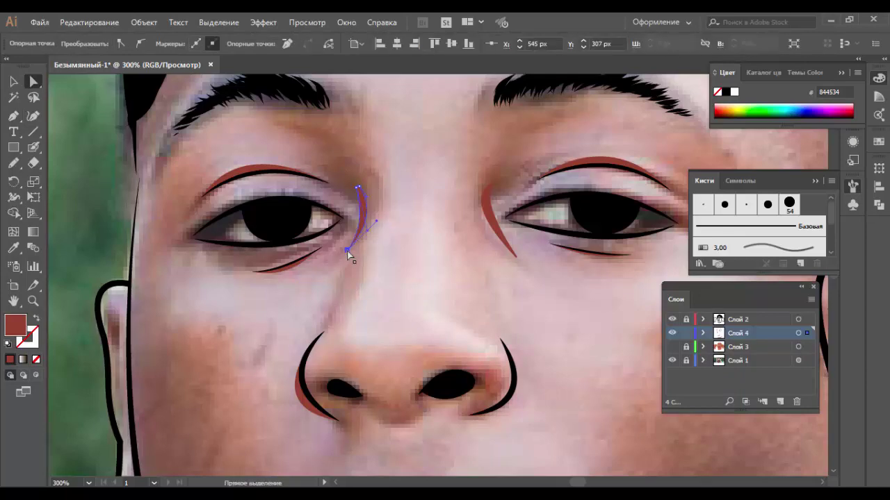
click(443, 217)
Step: Zoom out and toggle the coloured skin layer to compare both eye shadows
key(ctrl+minus)
key(ctrl+minus)
key(ctrl+z)
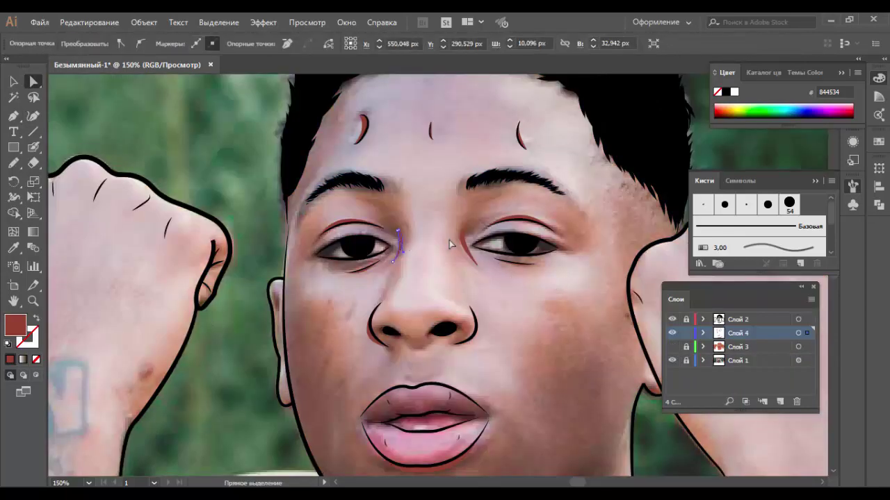
key(v)
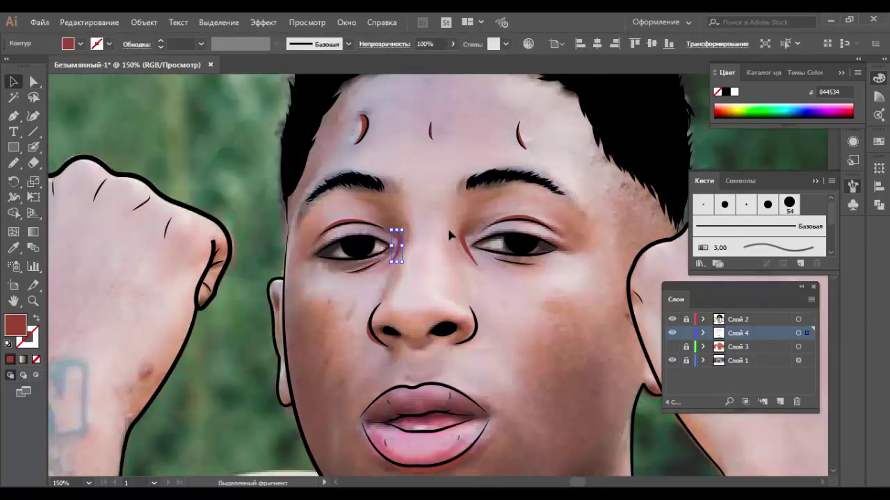
click(559, 253)
key(a)
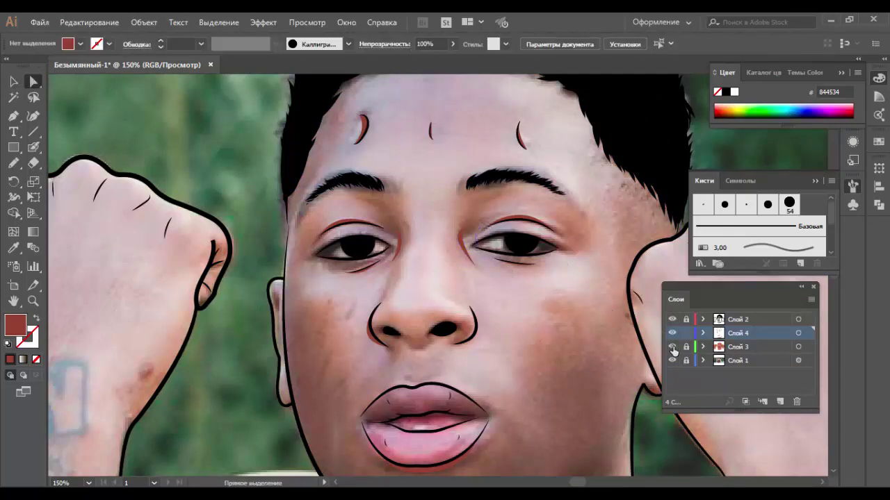
click(672, 347)
key(ctrl+plus)
click(671, 347)
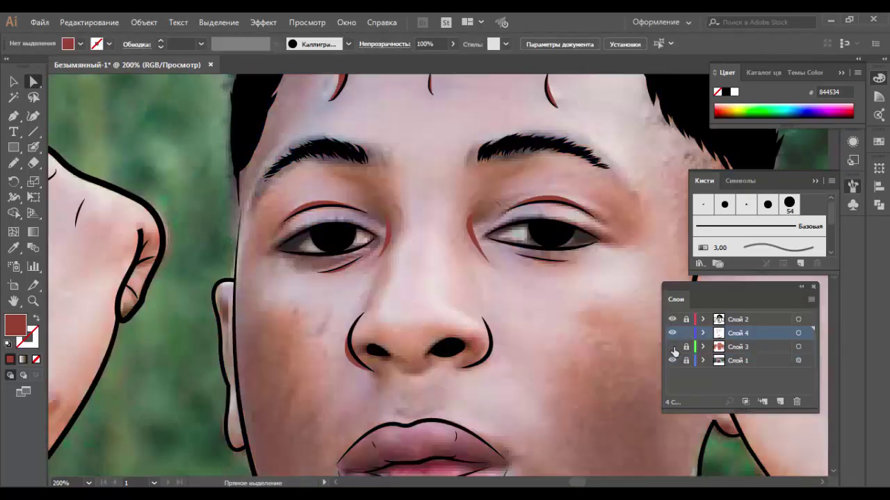
Step: Zoom in on the neck and pen a small crease shadow below the chin
scroll(556, 238, up, 2)
scroll(555, 238, down, 2)
scroll(530, 227, down, 2)
key(ctrl+minus)
key(ctrl+minus)
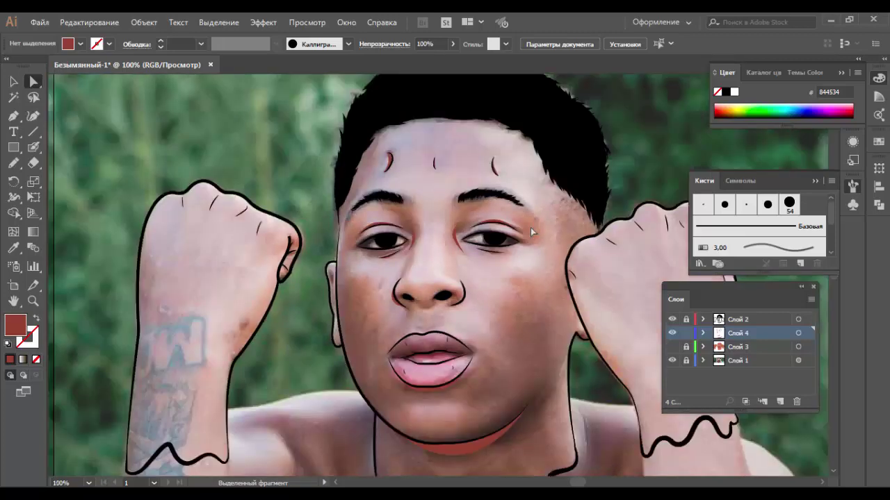
scroll(530, 227, down, 3)
key(z)
drag(417, 357, 516, 394)
key(p)
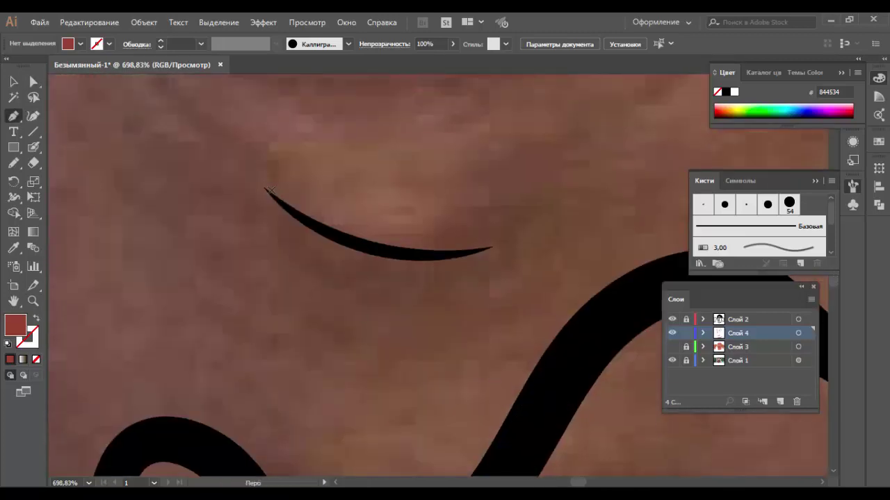
click(489, 248)
Step: Zoom out to the whole artboard and hide the background photo layer
key(ctrl+minus)
key(ctrl+minus)
key(ctrl+minus)
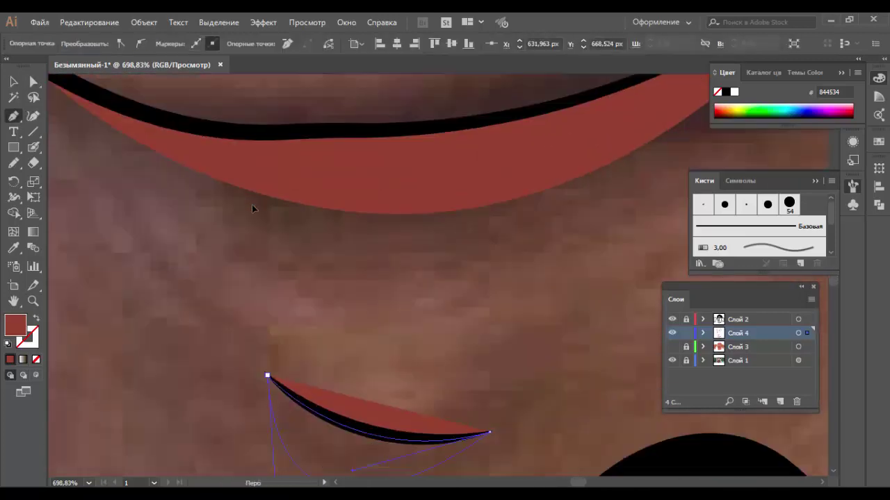
scroll(211, 231, down, 1)
key(v)
key(ctrl+minus)
key(ctrl+minus)
click(507, 285)
key(ctrl+minus)
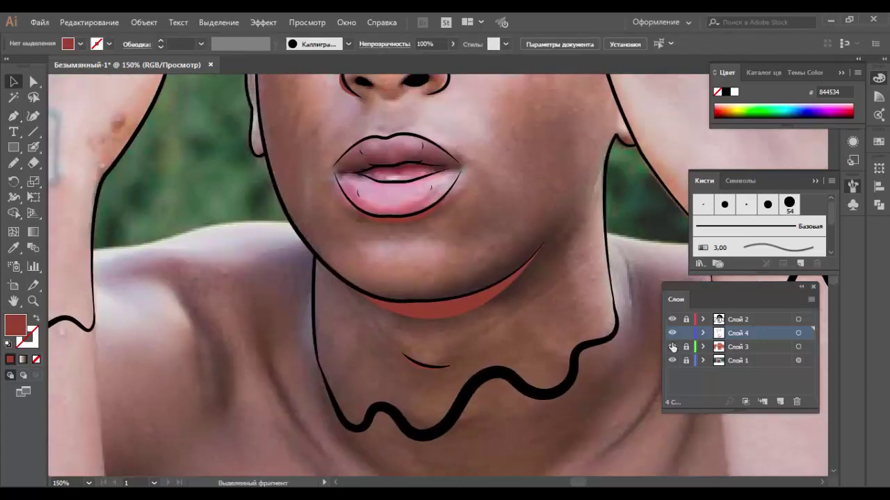
key(ctrl+minus)
key(ctrl+minus)
click(672, 360)
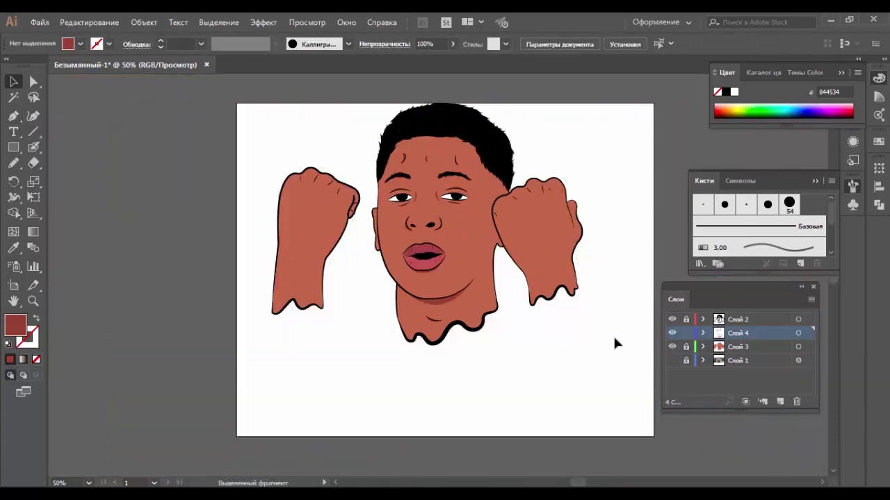
Step: Zoom in on the left fist and set the highlight colour to D67C5C
click(672, 361)
key(z)
scroll(379, 182, up, 1)
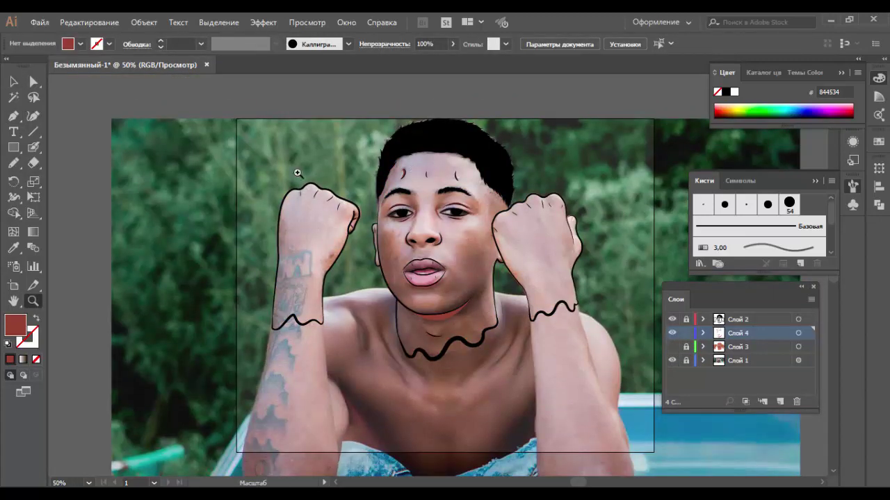
click(297, 174)
click(306, 223)
click(672, 347)
key(i)
key(shift+x)
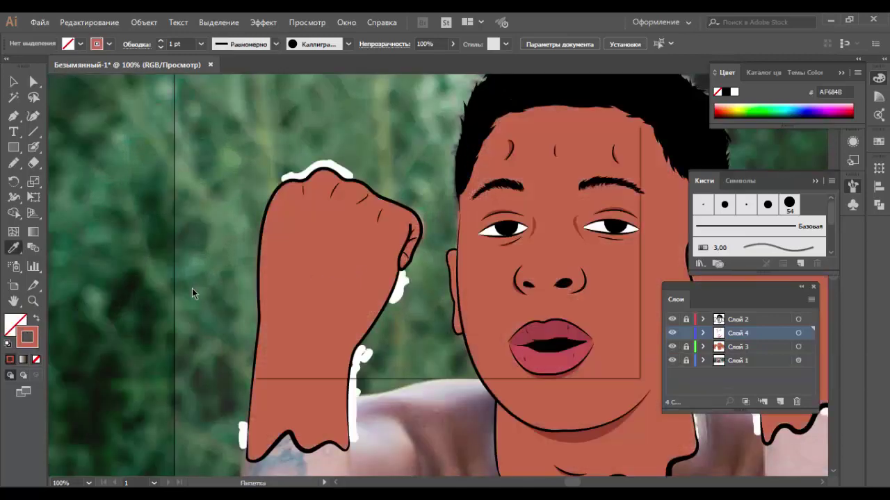
double_click(27, 337)
click(582, 173)
click(672, 347)
Step: Draw a closed highlight shape along the left fist's knuckles
key(ctrl+plus)
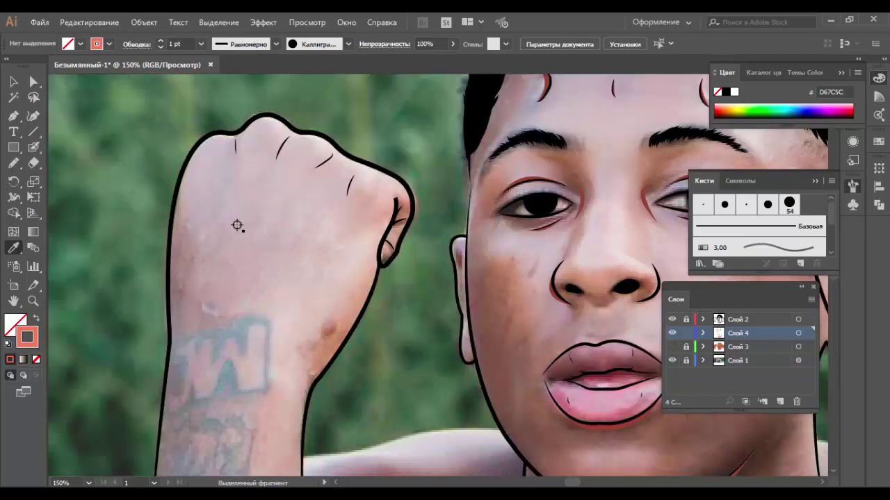
key(ctrl+plus)
key(p)
click(377, 271)
drag(302, 237, 287, 221)
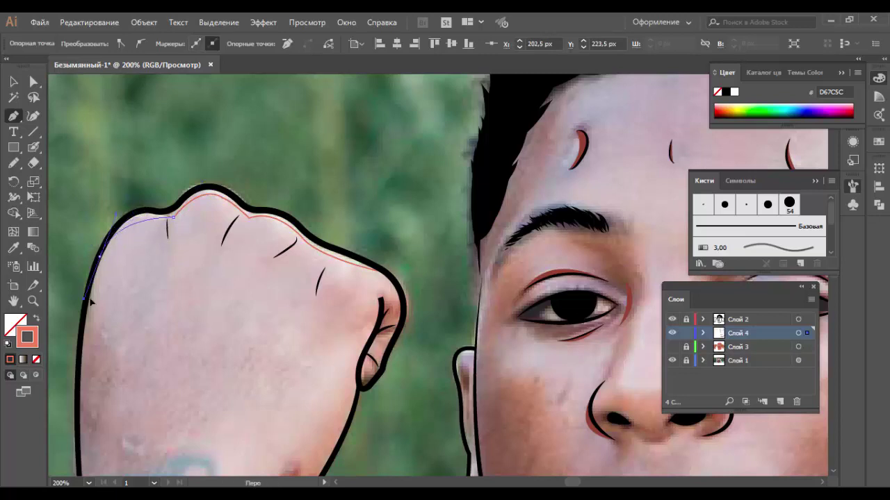
key(a)
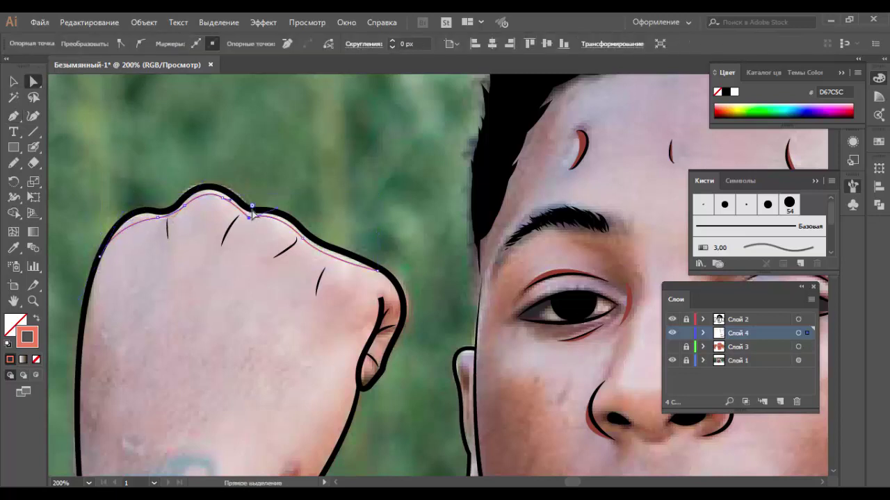
click(260, 216)
key(p)
click(300, 229)
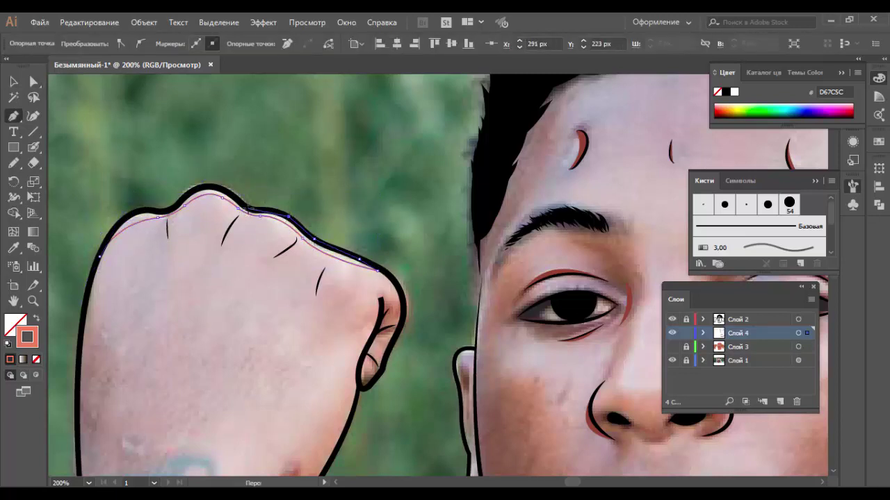
click(102, 239)
Step: Draw a leaf-shaped highlight on the left fist's lower right side
key(ctrl+shift+a)
key(ctrl+minus)
key(ctrl+minus)
key(ctrl+minus)
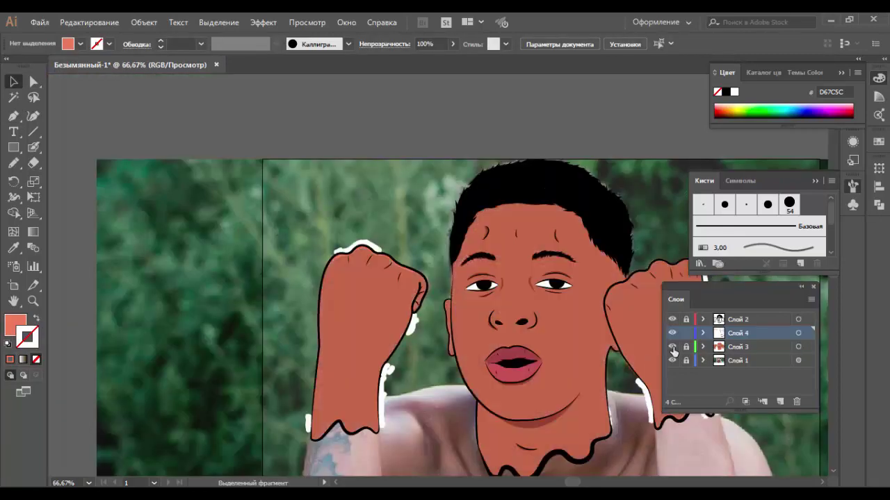
scroll(460, 272, down, 1)
key(z)
drag(437, 361, 291, 216)
key(p)
click(434, 264)
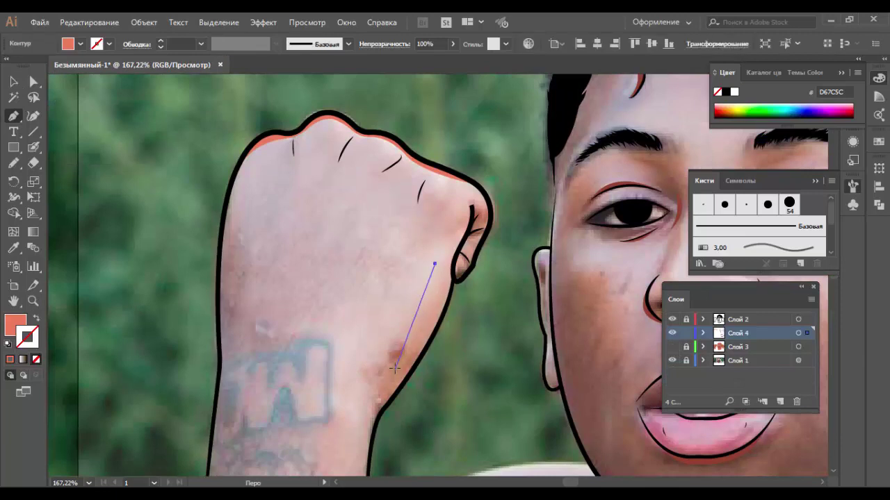
drag(396, 358, 406, 433)
click(434, 265)
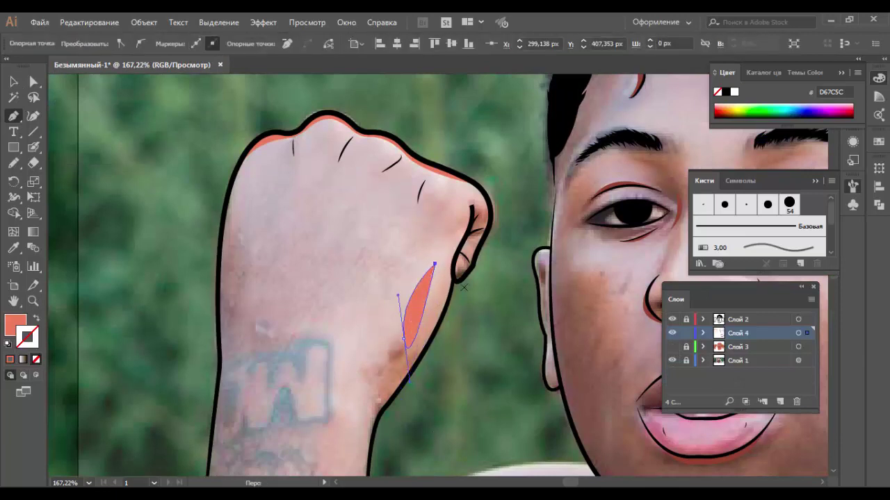
Step: Nudge the leaf highlight slightly down and to the right
key(v)
drag(424, 305, 429, 312)
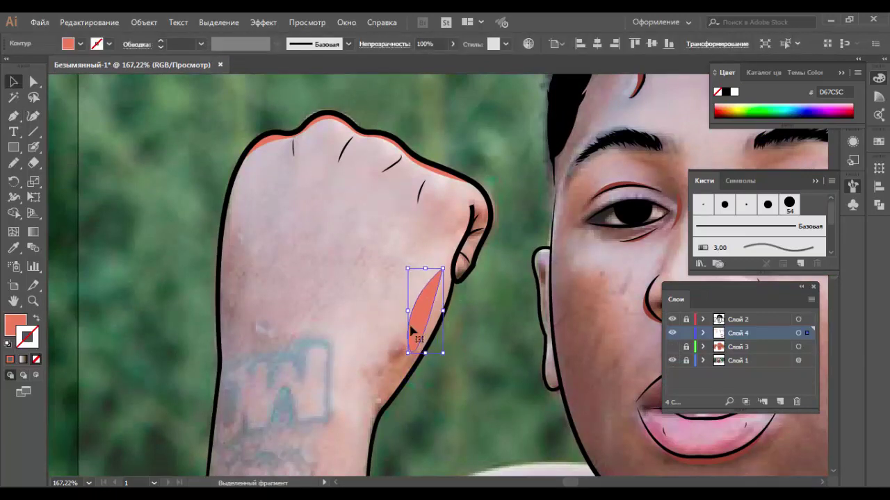
click(516, 328)
scroll(472, 313, down, 3)
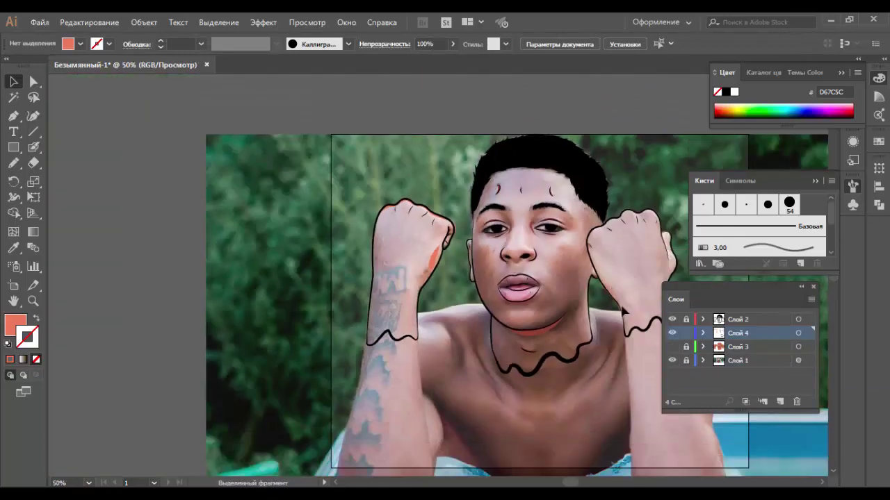
Step: Pen a D67C5C highlight strip across the top of the fist's knuckles
key(z)
drag(528, 209, 596, 272)
key(p)
click(241, 270)
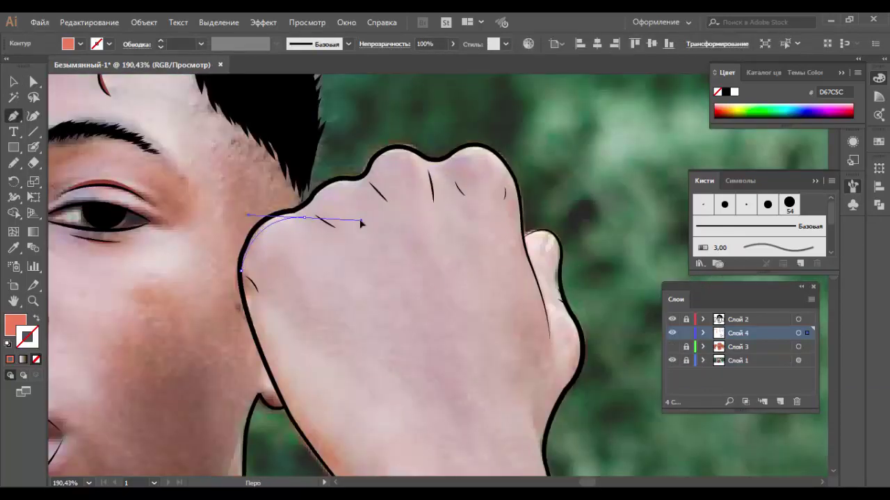
drag(303, 217, 361, 222)
drag(415, 200, 411, 196)
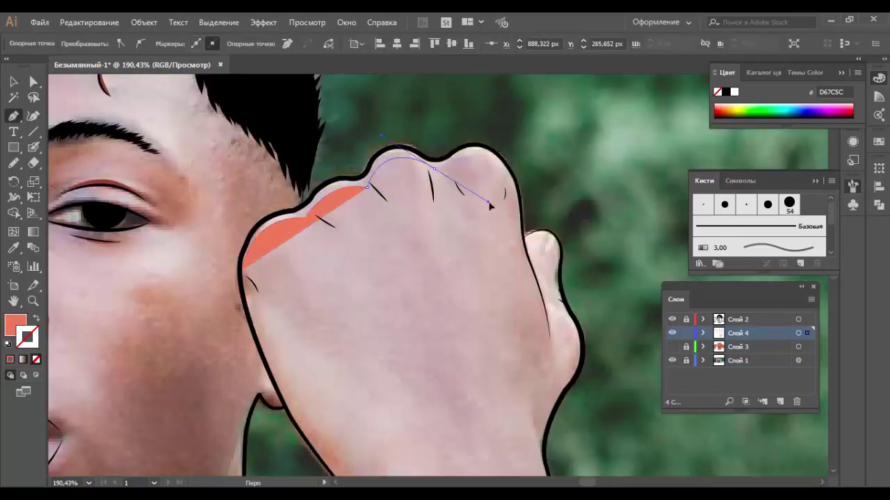
drag(434, 169, 546, 220)
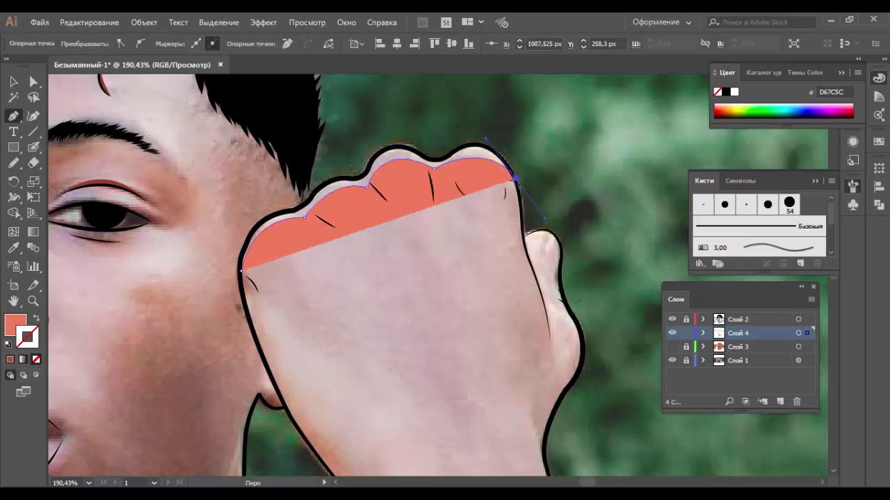
click(445, 156)
Step: Close the knuckle strip's lower edge and adjust its anchors to hug the outline
key(ctrl+z)
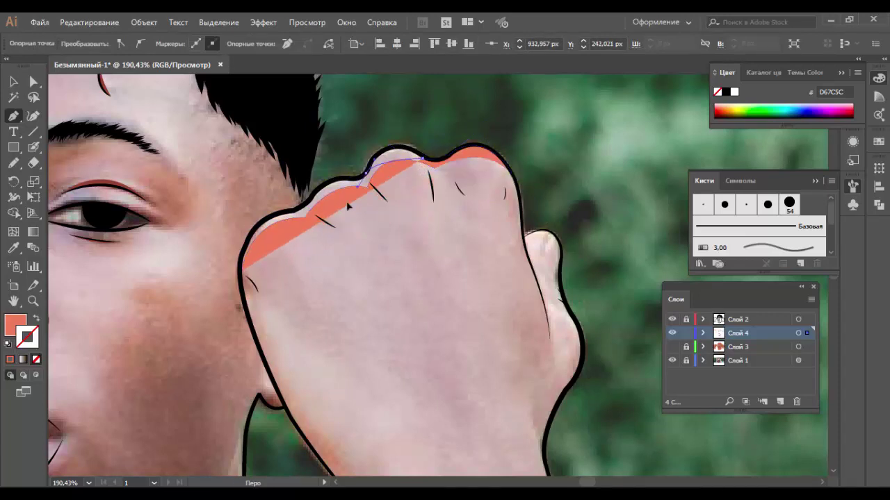
key(ctrl+shift+z)
drag(306, 203, 292, 239)
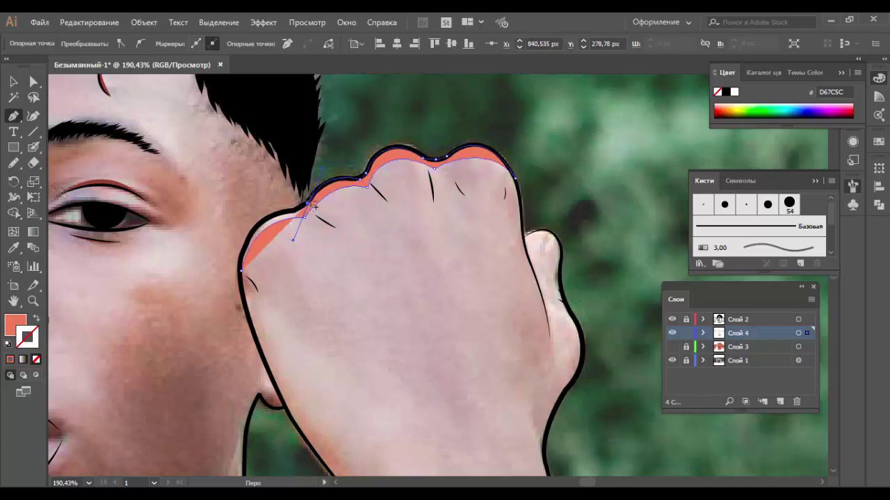
key(a)
click(295, 202)
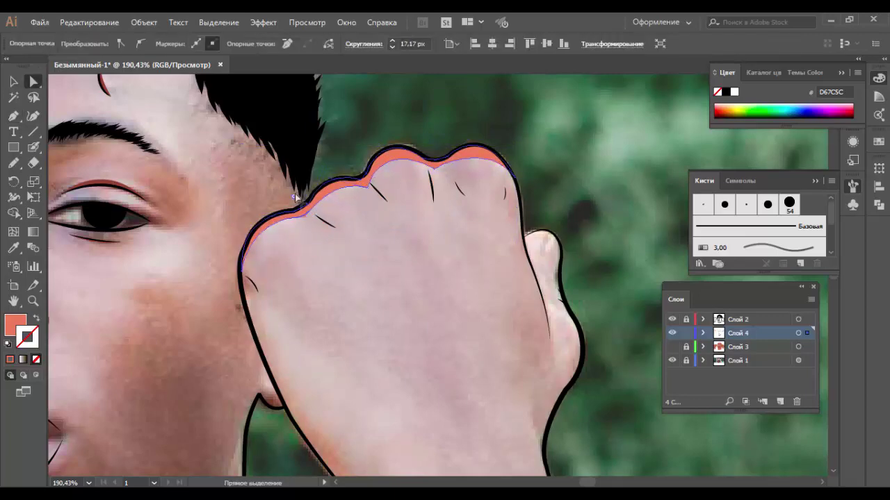
click(434, 168)
click(531, 136)
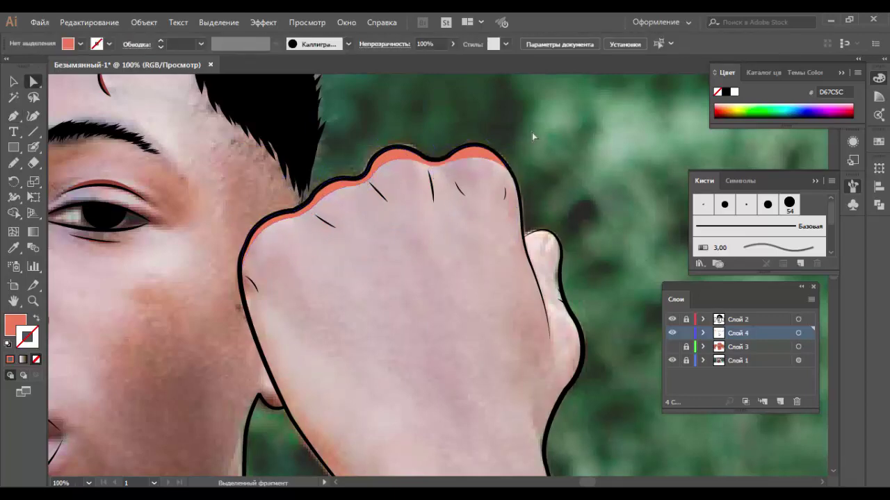
Step: Draw a thin closed highlight down the fist's right-hand edge
key(ctrl+0)
key(z)
drag(471, 322, 480, 264)
key(p)
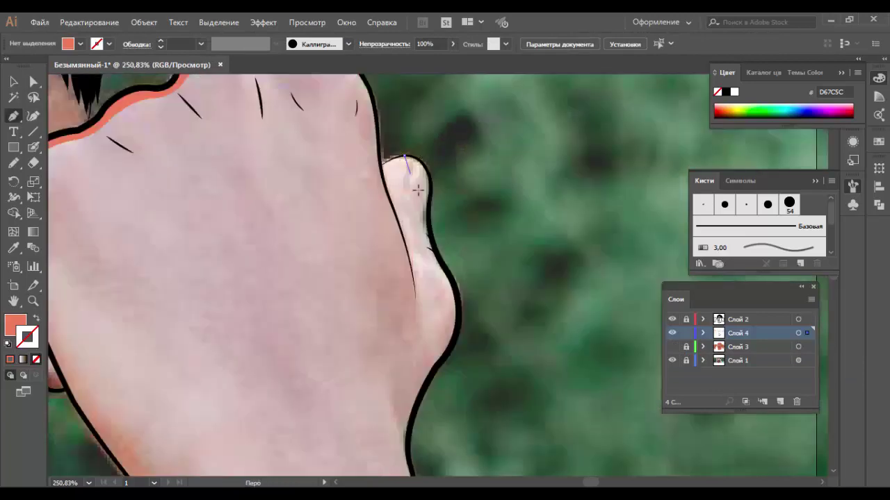
drag(404, 156, 436, 168)
click(417, 219)
drag(454, 285, 487, 321)
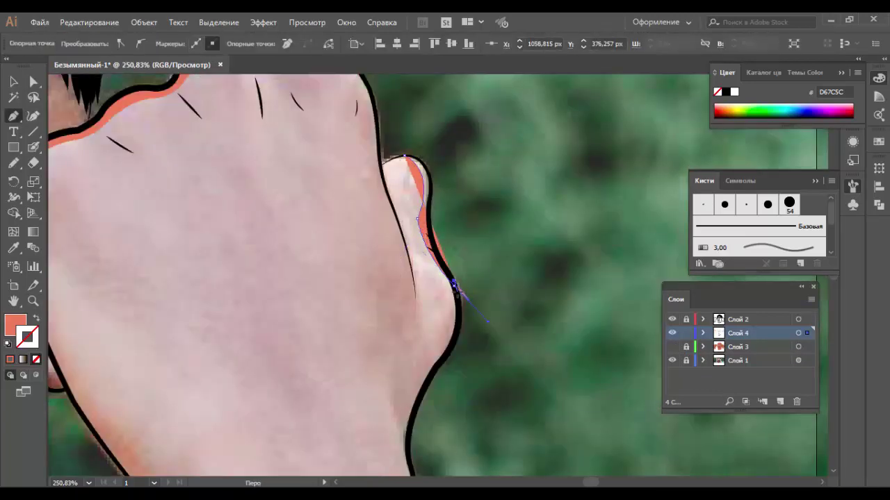
click(404, 157)
key(a)
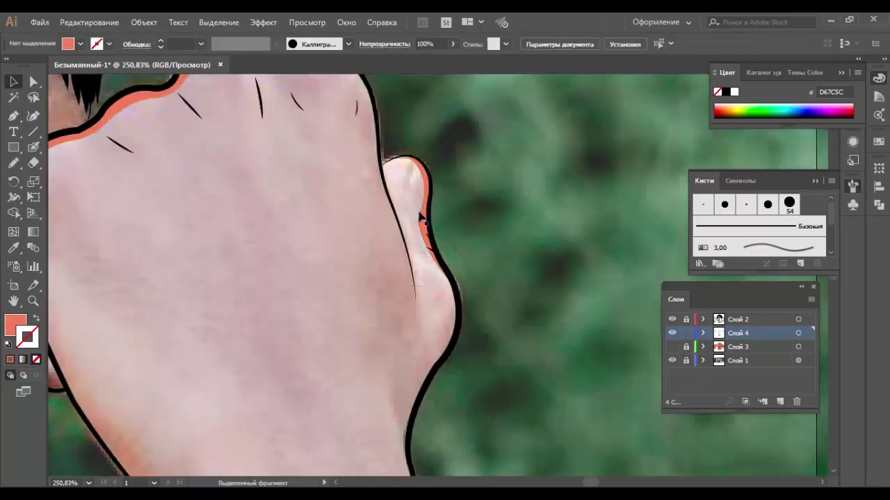
click(523, 176)
key(ctrl+minus)
key(ctrl+minus)
key(ctrl+minus)
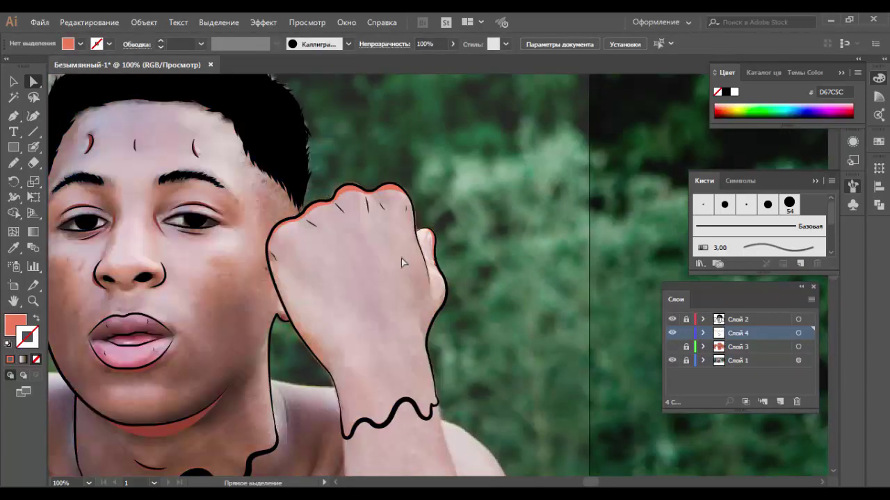
Step: Draw a leaf-shaped orange highlight on the forehead near the hairline
scroll(422, 362, up, 1)
scroll(421, 361, up, 1)
scroll(402, 347, up, 5)
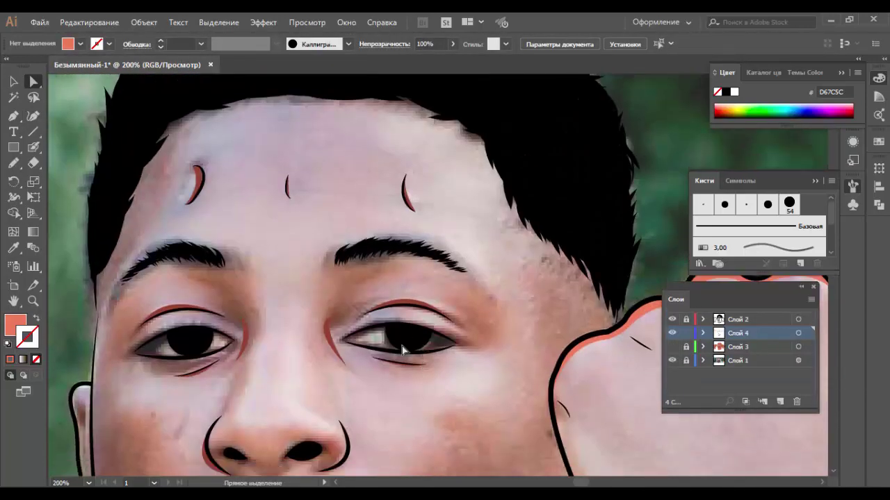
key(p)
click(461, 151)
drag(504, 207, 507, 242)
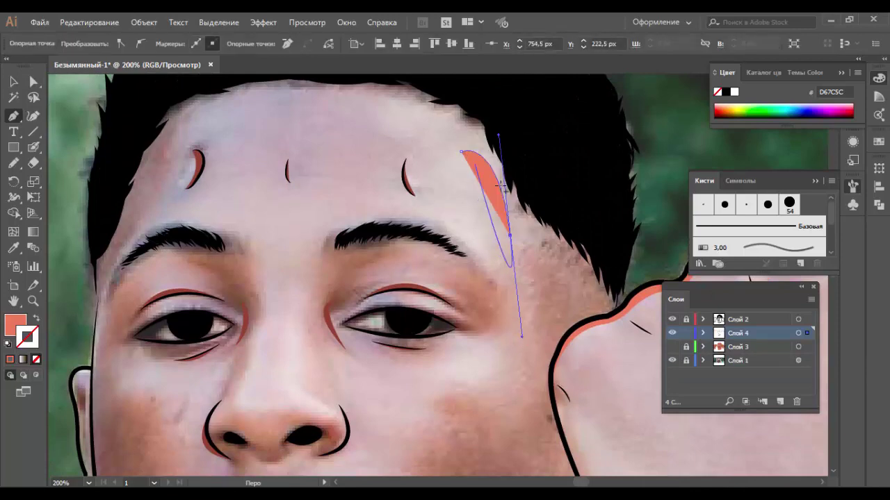
click(461, 150)
Step: Round off the forehead highlight's pointed top, checking it against the skin colour layer
key(v)
click(672, 347)
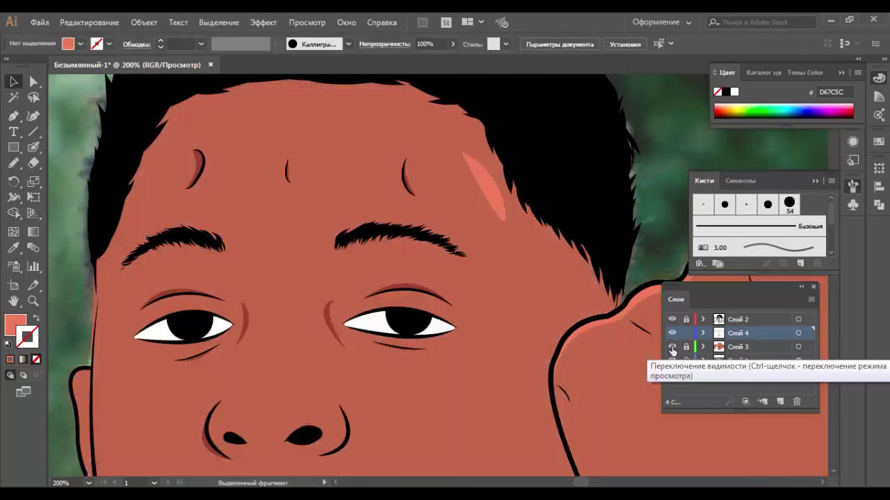
key(a)
click(501, 220)
drag(507, 245, 489, 217)
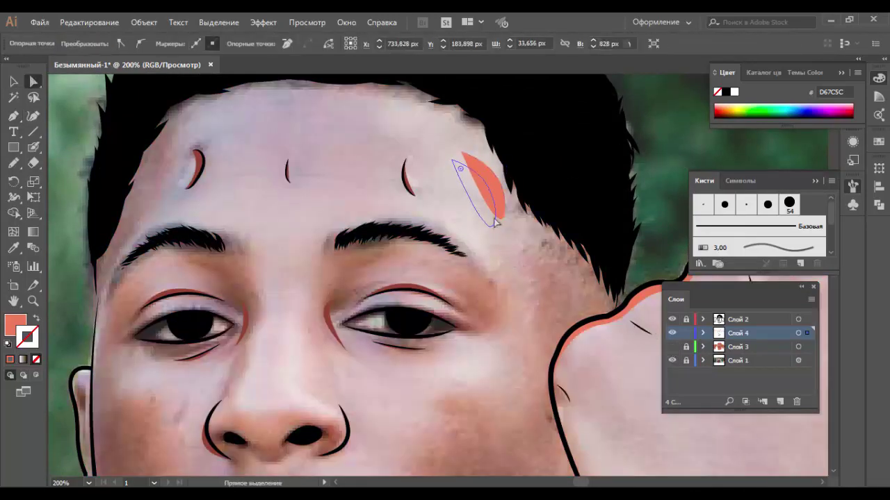
drag(465, 178, 464, 171)
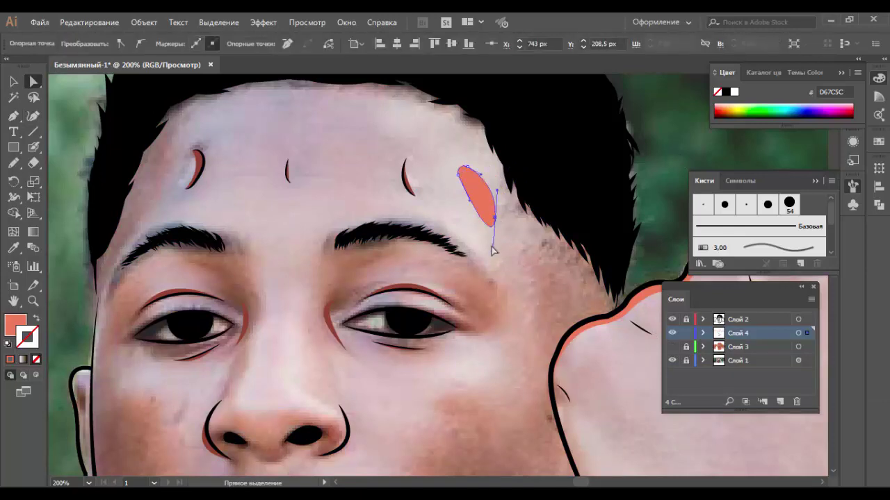
click(493, 218)
click(671, 347)
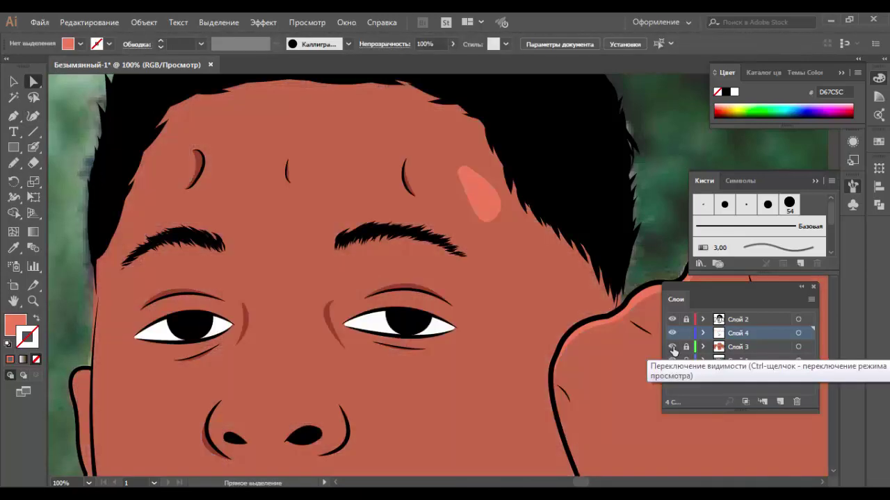
key(ctrl+1)
click(671, 351)
scroll(431, 219, down, 1)
Step: Pen a crescent highlight along the lower eyelid of the right-hand eye
key(ctrl+plus)
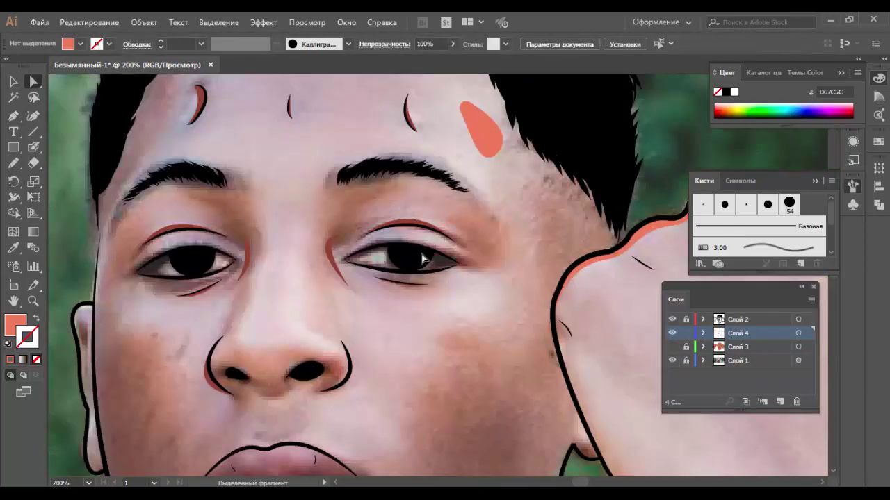
key(p)
click(377, 255)
mouse_move(488, 228)
mouse_down()
mouse_move(519, 194)
mouse_move(526, 221)
mouse_up()
click(377, 255)
key(ctrl+z)
Step: Close the crescent under the right eye and draw a matching crescent under the left eye
click(375, 255)
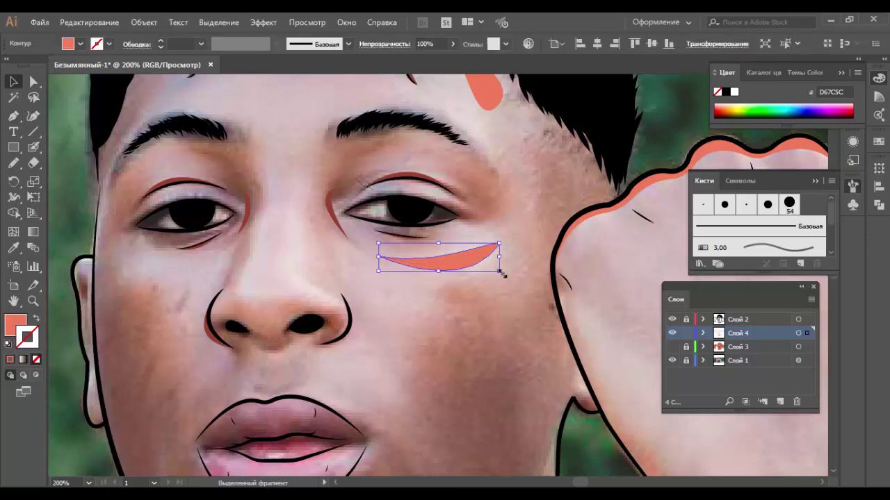
ctrl+click(485, 307)
scroll(485, 307, down, 1)
click(198, 224)
drag(115, 229, 132, 242)
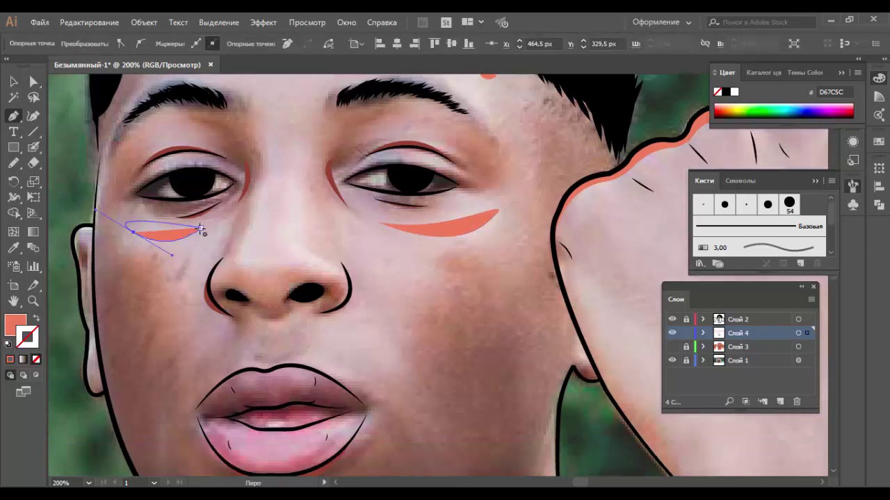
click(198, 224)
ctrl+click(124, 231)
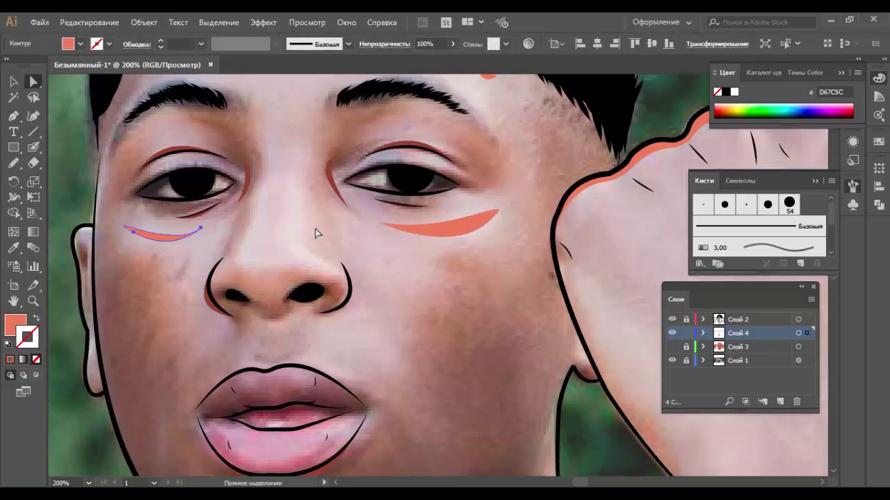
Step: Briefly show and then re-hide the flat skin colour layer to check the shading
click(671, 347)
scroll(504, 366, down, 3)
click(671, 347)
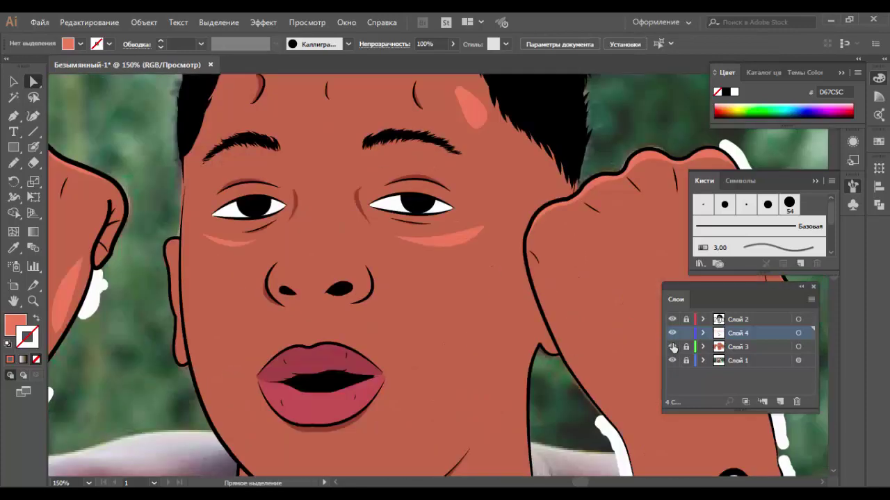
scroll(371, 256, up, 2)
scroll(310, 252, up, 1)
Step: Draw a slim light orange highlight down the left side of the nose bridge with the Pen
key(p)
scroll(310, 251, up, 3)
click(281, 303)
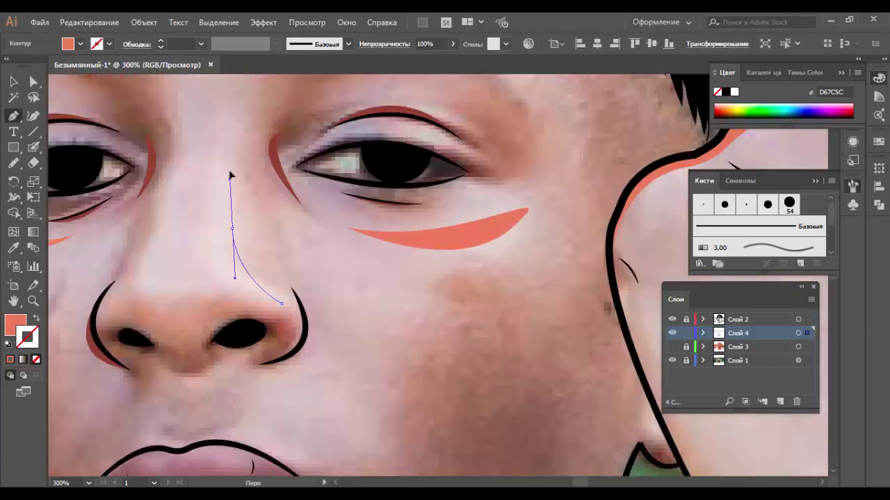
drag(239, 171, 226, 285)
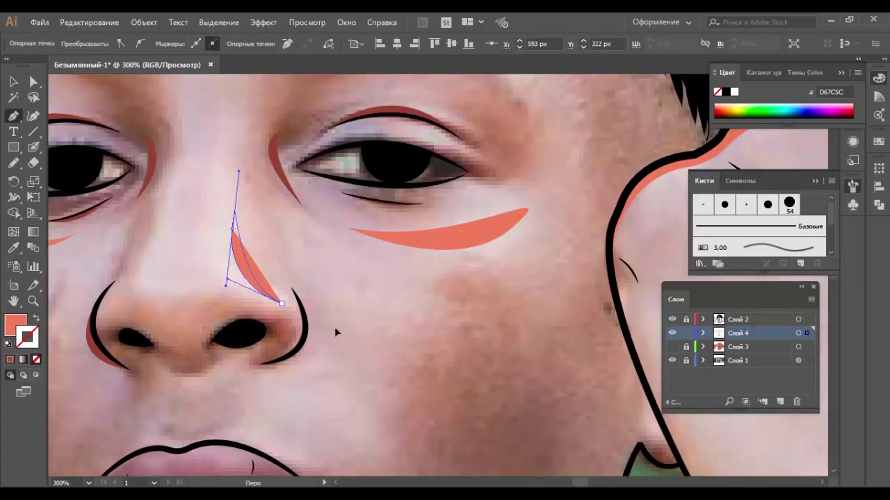
ctrl+click(344, 303)
click(171, 189)
drag(142, 261, 125, 268)
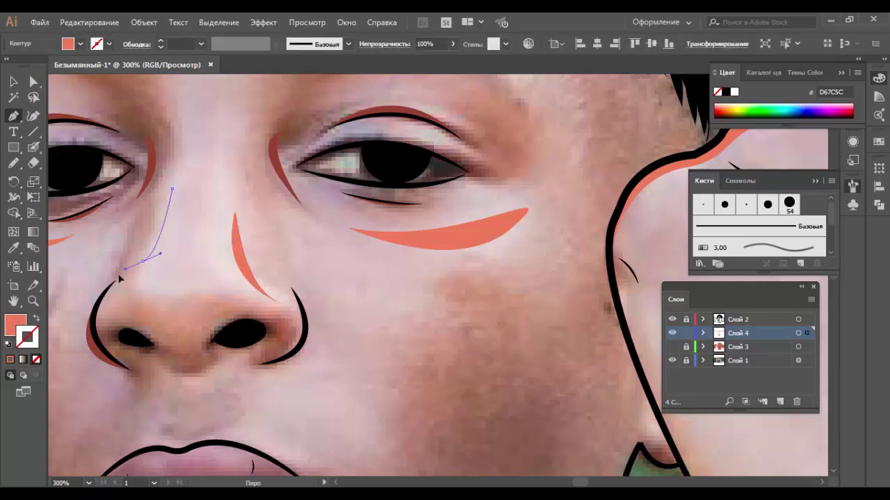
ctrl+click(170, 141)
ctrl+click(173, 205)
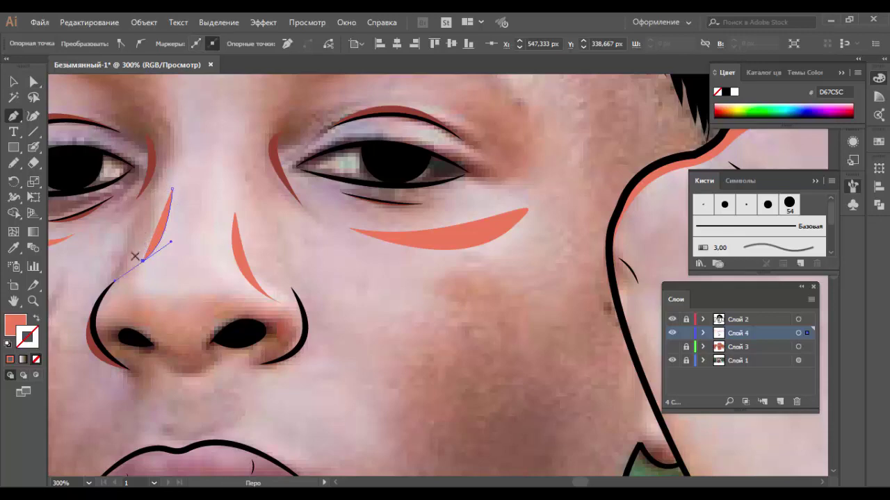
ctrl+click(177, 148)
Step: Toggle the skin and photo layers to compare, zoom to 200%, and hide the reference photo
key(ctrl+minus)
key(ctrl+minus)
key(v)
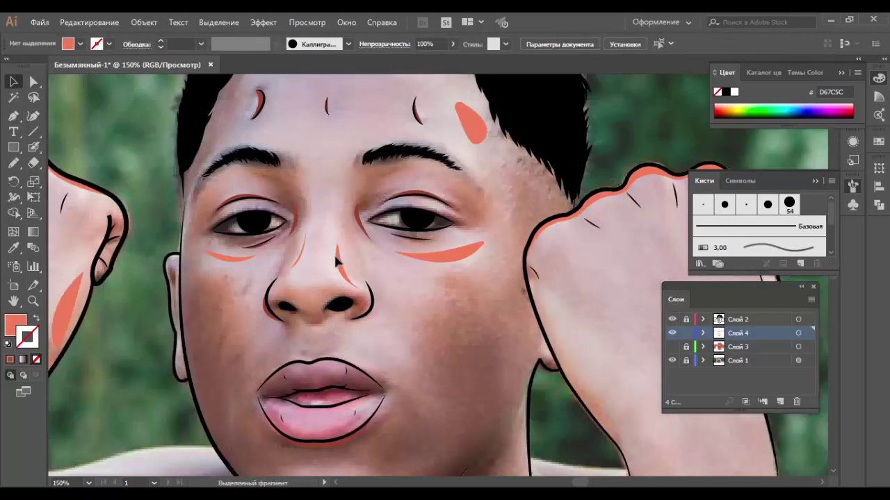
click(671, 347)
scroll(410, 316, down, 2)
scroll(407, 312, up, 2)
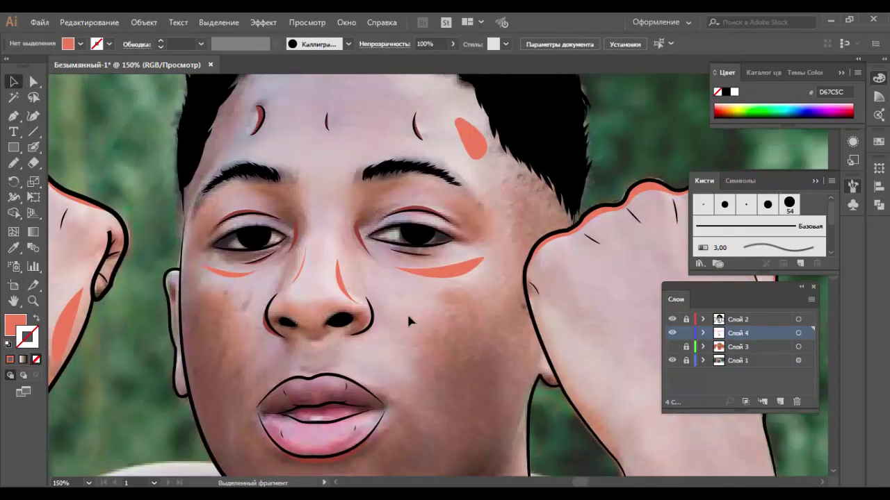
key(ctrl+minus)
key(ctrl+minus)
key(ctrl+minus)
click(672, 347)
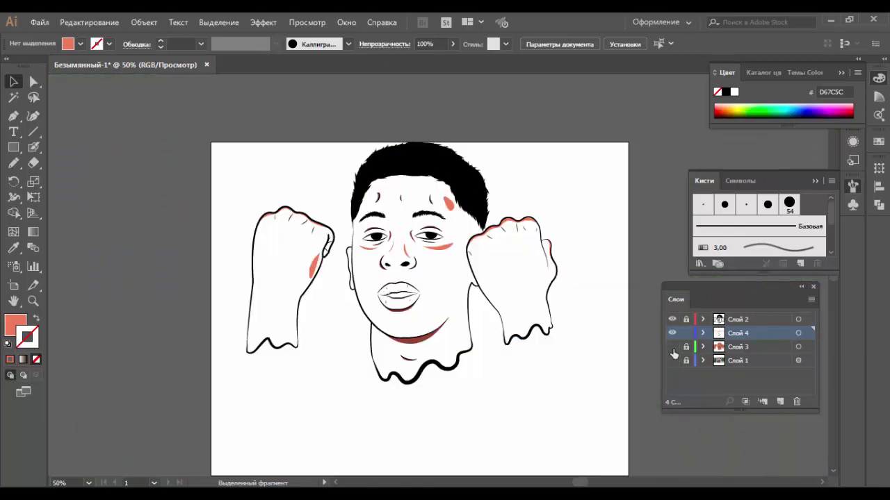
click(672, 346)
click(671, 346)
click(672, 360)
key(ctrl+plus)
key(ctrl+plus)
key(ctrl+plus)
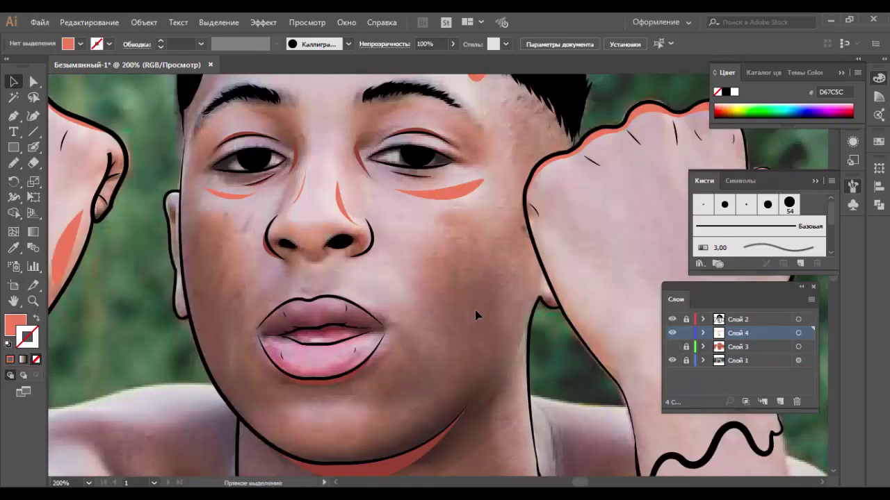
key(ctrl+plus)
click(671, 360)
Step: Eyedrop the terracotta skin and darken it to A05D45 in the Color Picker
key(i)
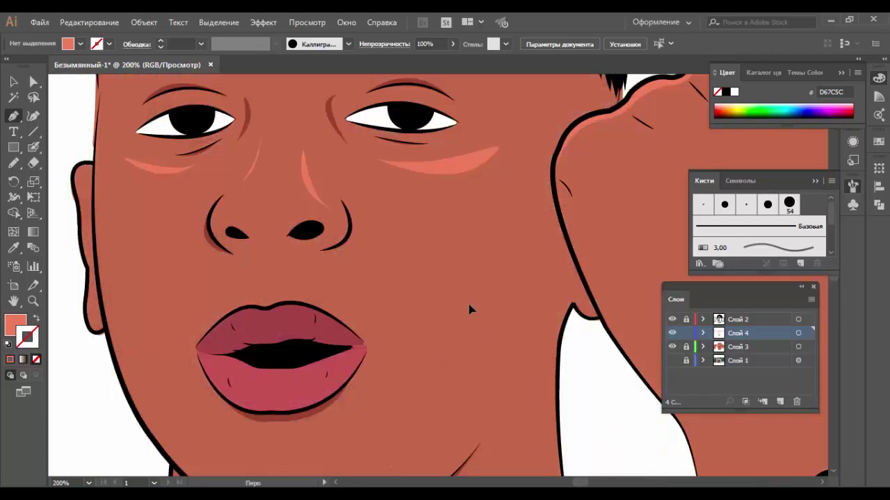
click(466, 308)
double_click(28, 339)
drag(358, 210, 360, 221)
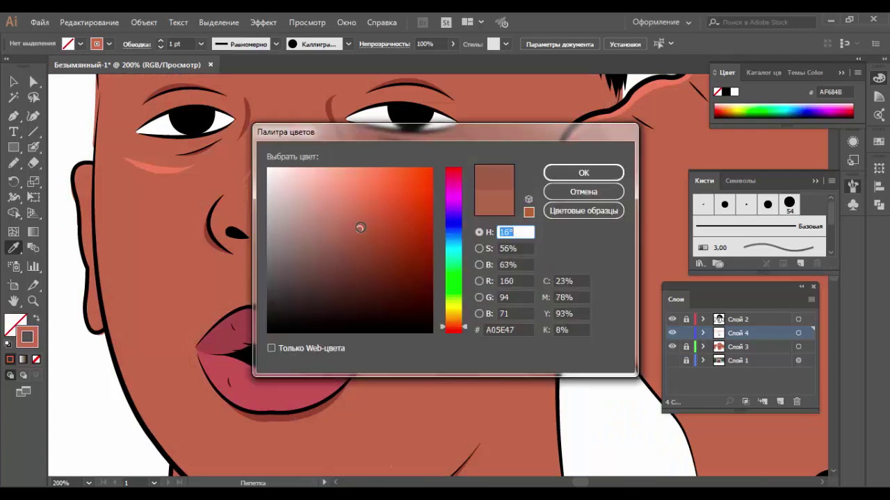
click(360, 233)
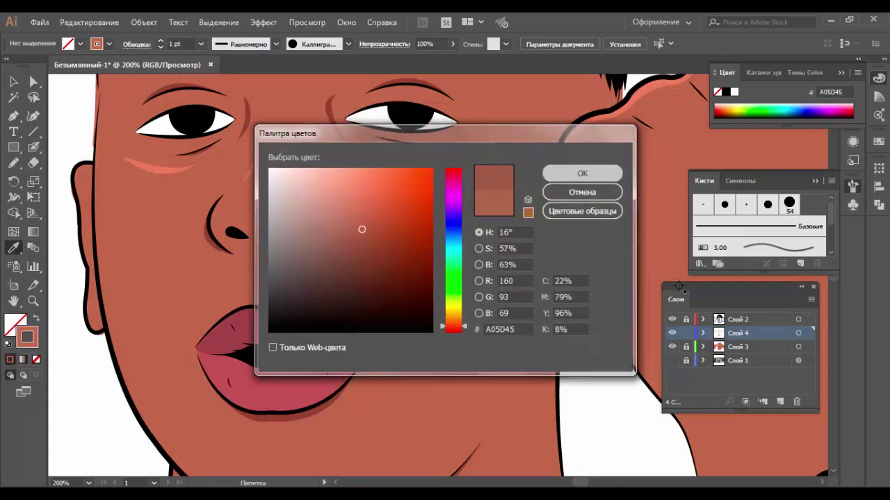
click(584, 172)
Step: With the photo showing, brush brown blush blobs onto the right and left cheeks
key(b)
key(ctrl+minus)
key(ctrl+plus)
click(671, 347)
click(671, 360)
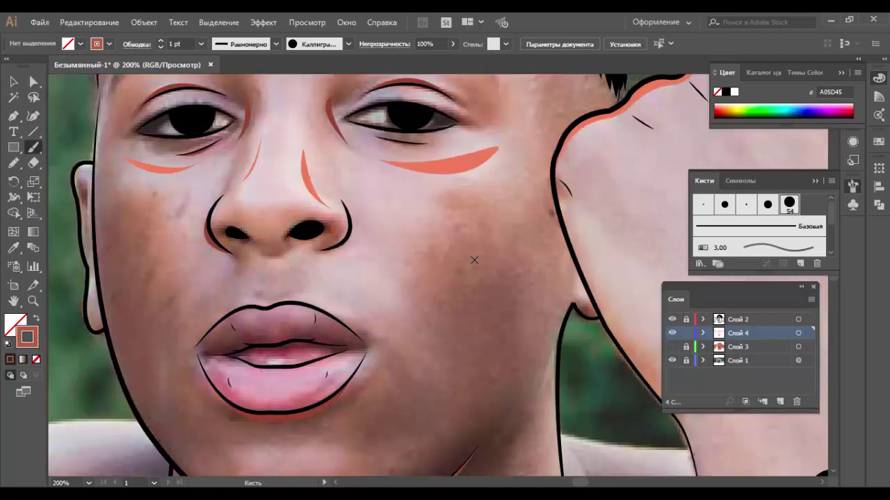
mouse_move(462, 243)
mouse_down()
mouse_move(451, 292)
mouse_move(471, 258)
mouse_move(468, 298)
mouse_up()
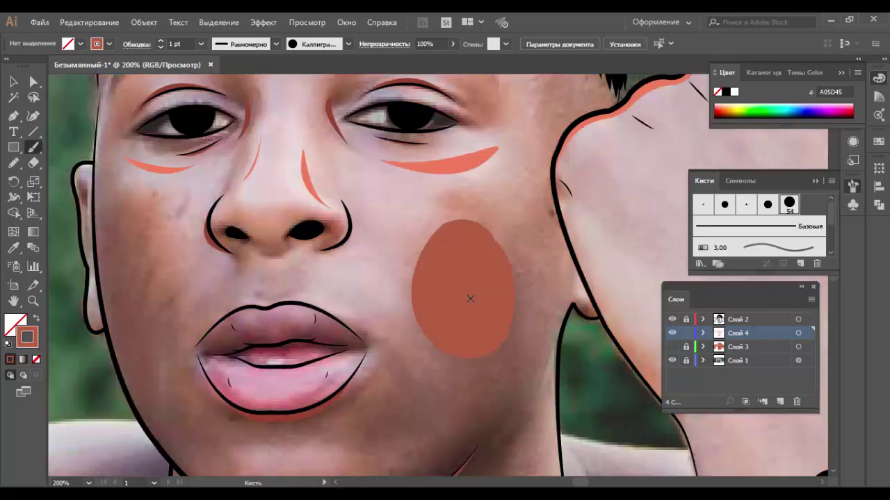
key(ctrl+minus)
drag(292, 299, 295, 327)
Step: Undo the brushed neck and cheek blobs to start the blush over
scroll(352, 293, down, 4)
drag(469, 313, 469, 342)
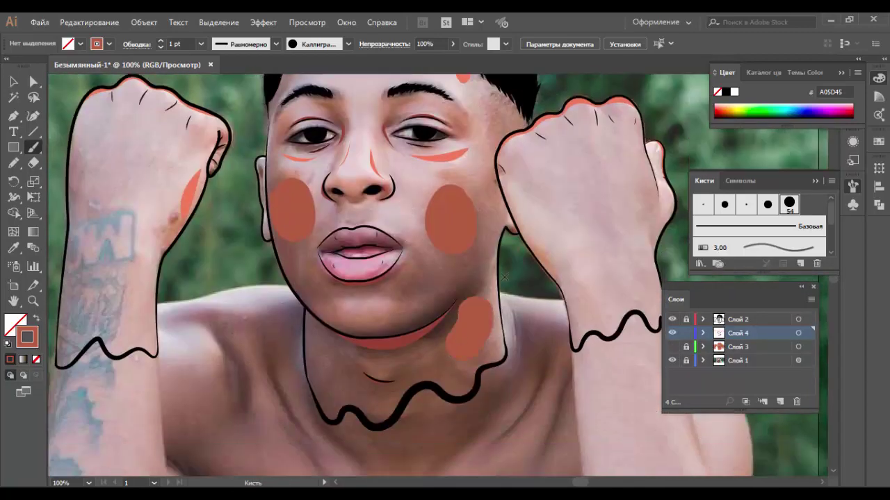
click(672, 347)
key(v)
key(ctrl+z)
key(ctrl+z)
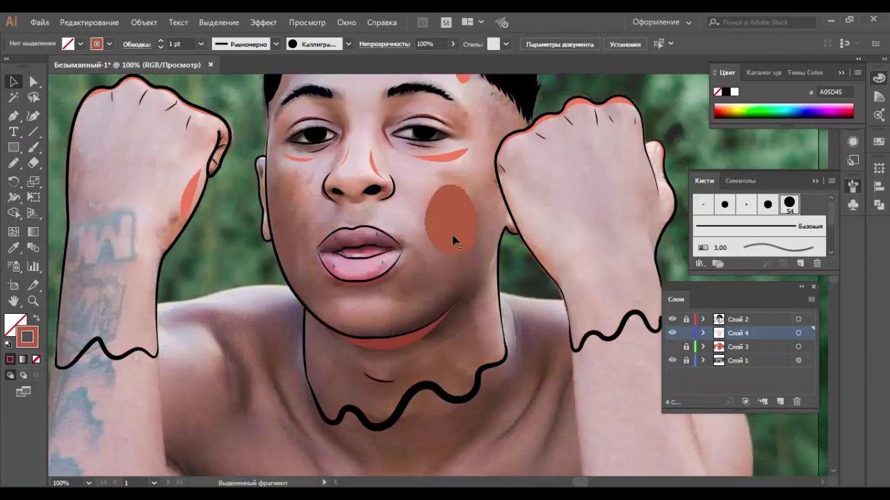
key(ctrl+z)
key(ctrl+plus)
Step: Draw closed Pen blush ovals filled with the A05D45 brown on the right and left cheeks
key(p)
click(461, 224)
drag(436, 310, 467, 366)
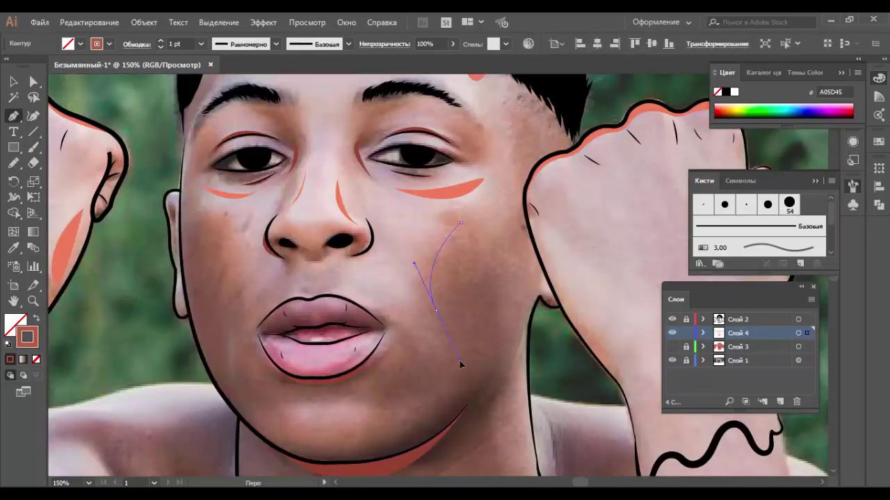
key(shift+x)
click(461, 223)
key(a)
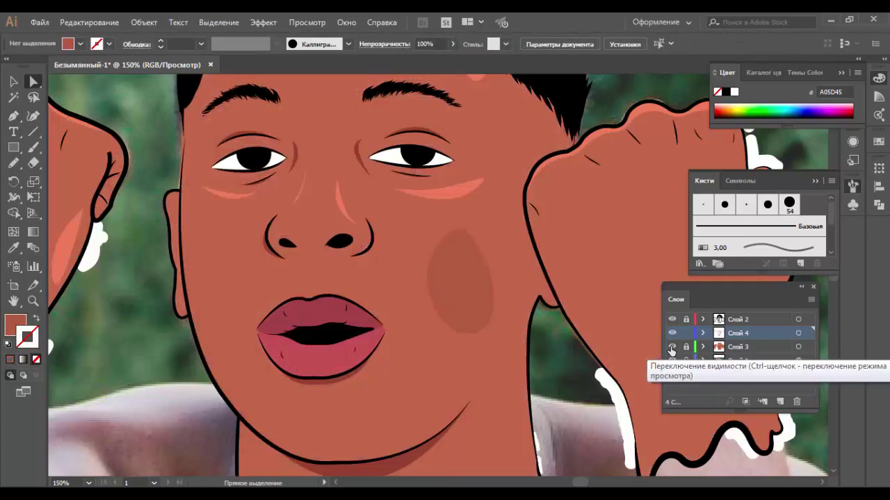
key(p)
click(188, 216)
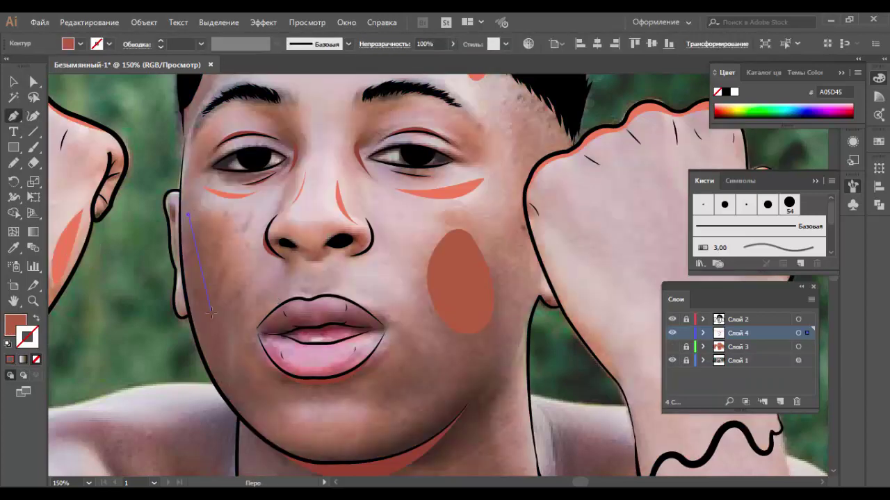
drag(209, 309, 236, 345)
click(188, 214)
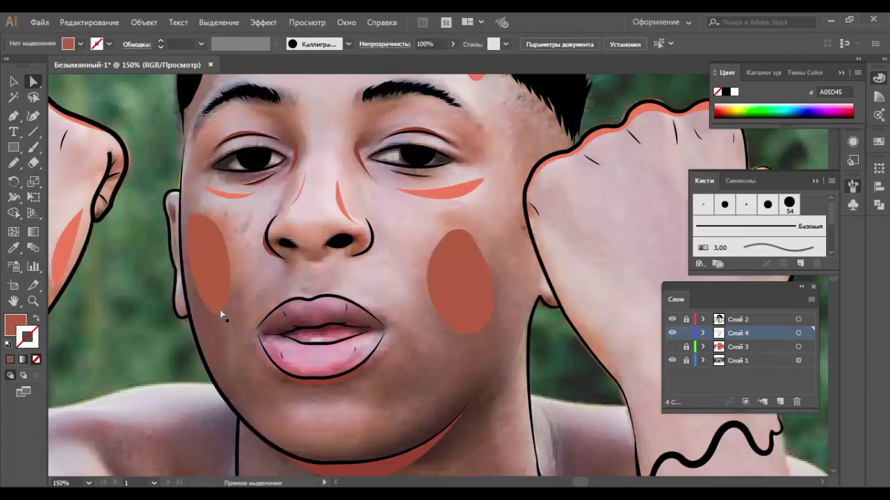
Step: Deselect the blush shapes and bring the skin colour layer back into view
key(a)
key(ctrl+shift+a)
click(671, 347)
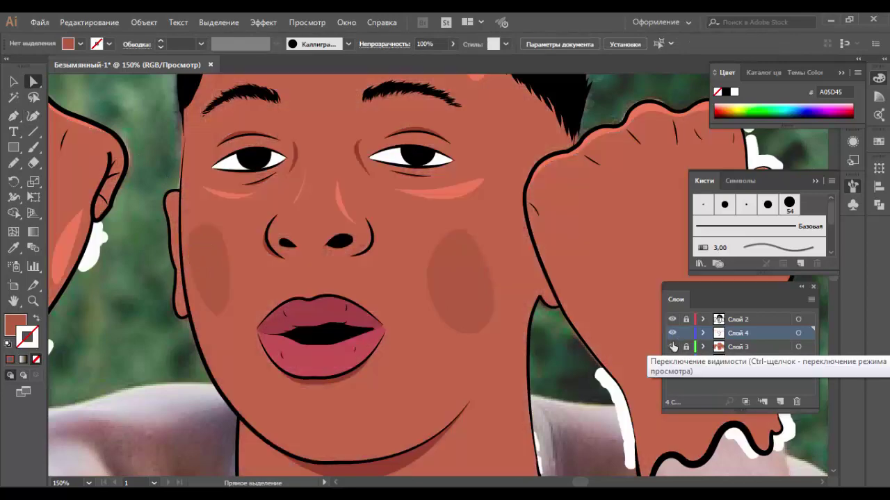
key(ctrl+minus)
key(ctrl+minus)
click(670, 346)
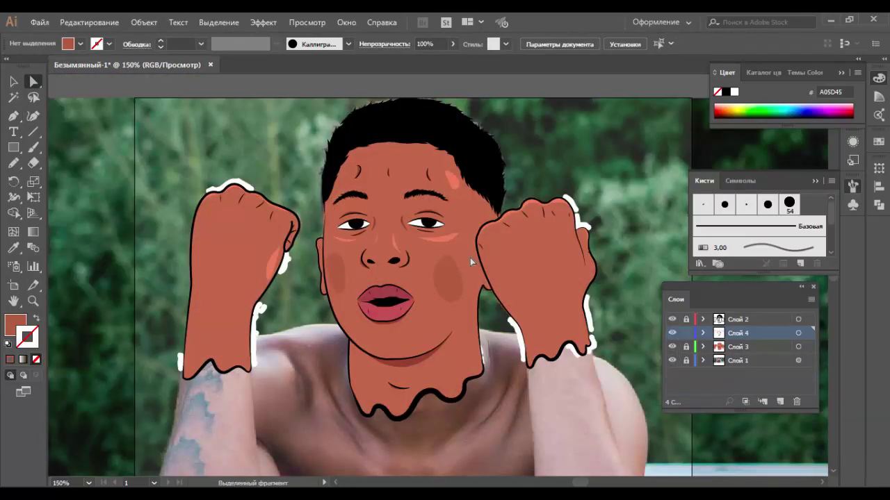
key(ctrl+plus)
key(ctrl+plus)
Step: Shift-select the under-eye, nose, ear and both fist accent paths
key(v)
shift+click(339, 263)
shift+click(232, 257)
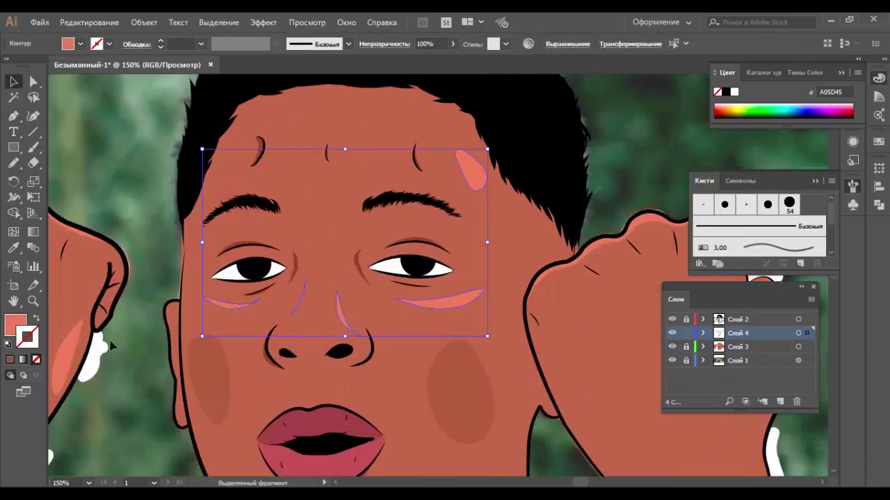
key(ctrl+minus)
shift+click(256, 347)
shift+click(252, 268)
shift+click(579, 296)
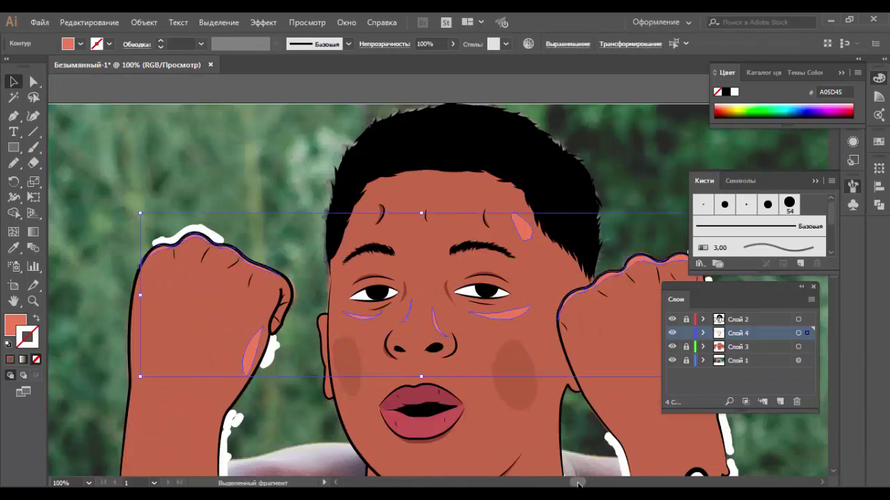
scroll(617, 318, right, 1)
scroll(617, 317, right, 3)
scroll(617, 318, down, 1)
scroll(617, 317, up, 1)
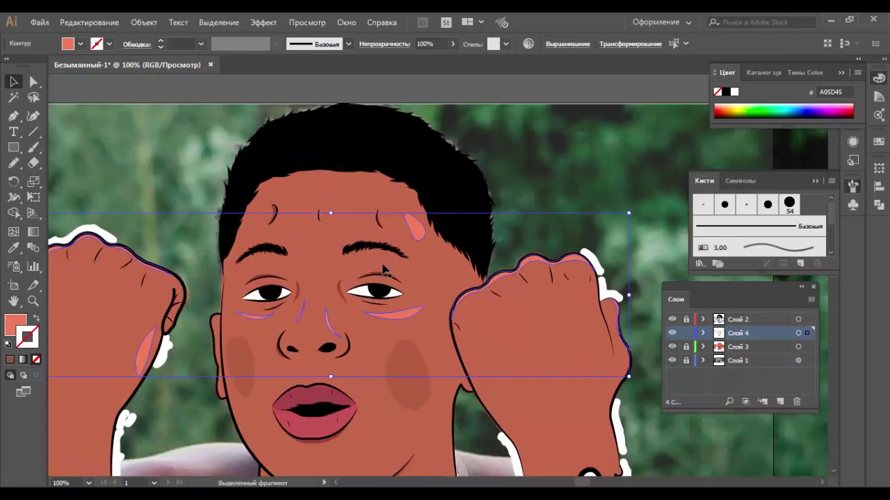
Step: Set the selected accents' fill to the muted light brown BF7358 and deselect them
key(shift+x)
double_click(26, 337)
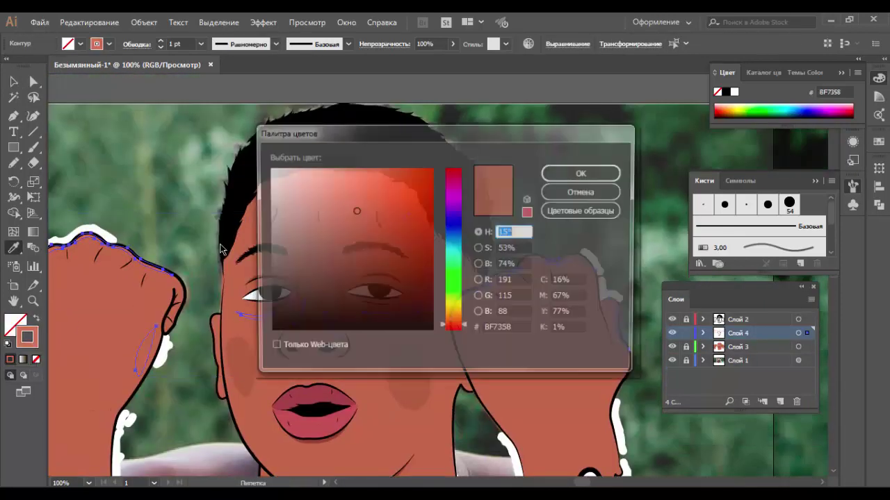
click(569, 175)
key(v)
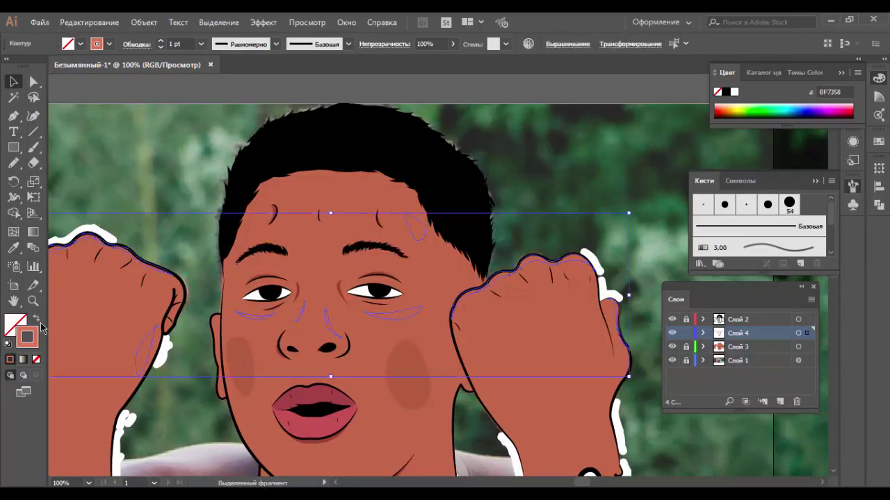
key(shift+x)
click(541, 167)
Step: Hide the skin colour layer and the Слой 1 reference photo
scroll(541, 167, down, 3)
scroll(611, 133, down, 1)
scroll(630, 371, up, 2)
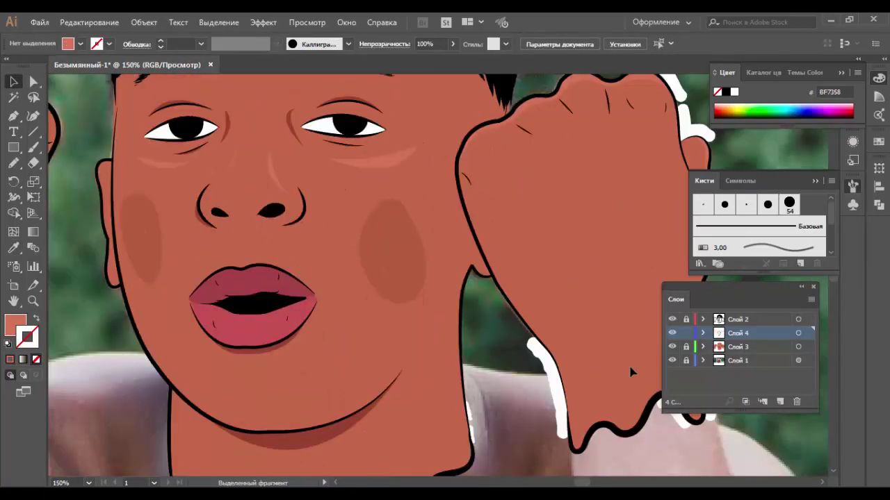
click(671, 347)
scroll(599, 281, down, 2)
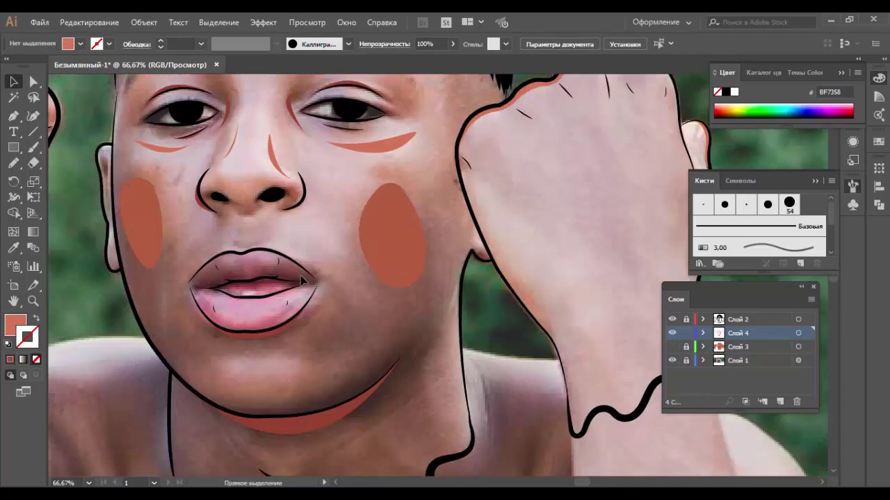
click(671, 361)
Step: Select all portrait artwork with Ctrl+A and zoom out to 33.33%
scroll(552, 215, down, 1)
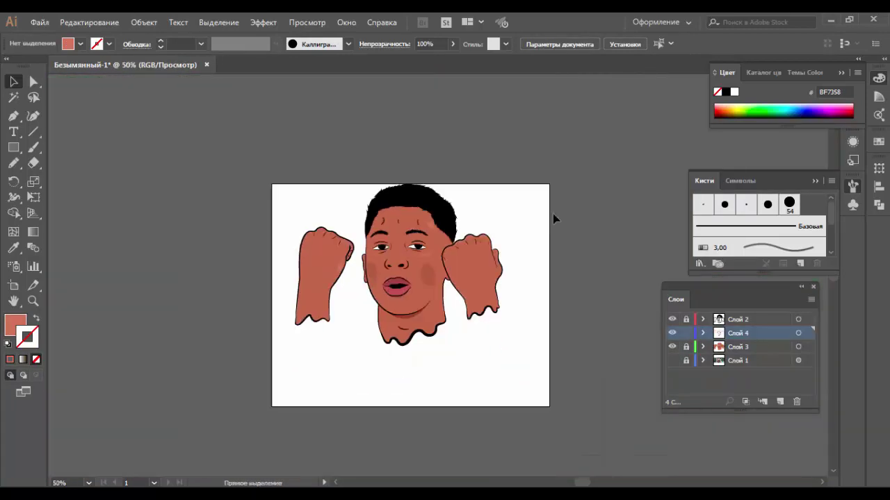
scroll(552, 213, up, 1)
key(ctrl+a)
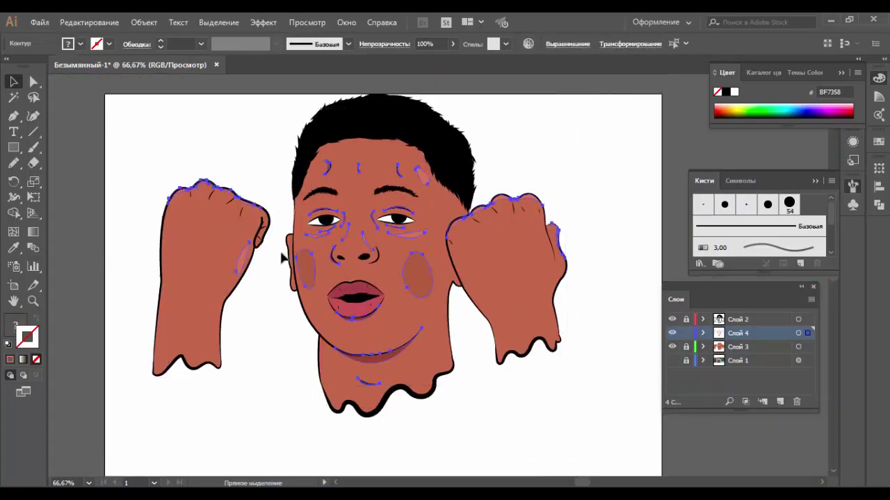
scroll(292, 292, down, 2)
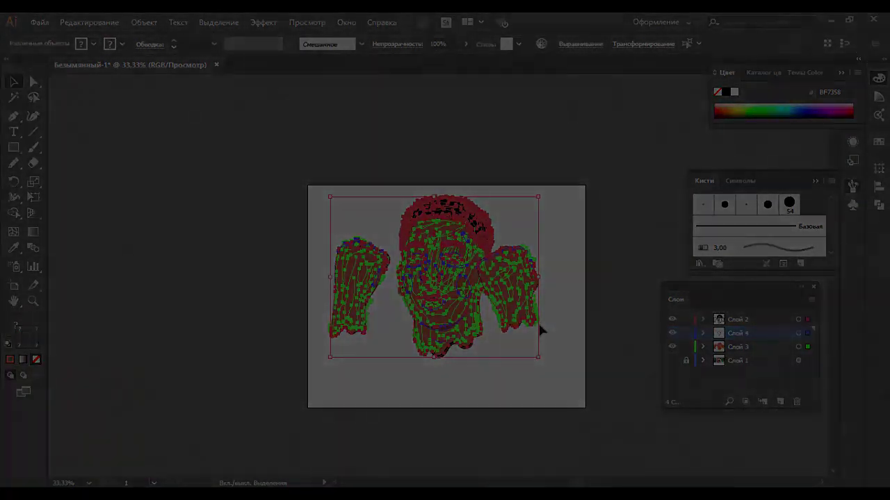